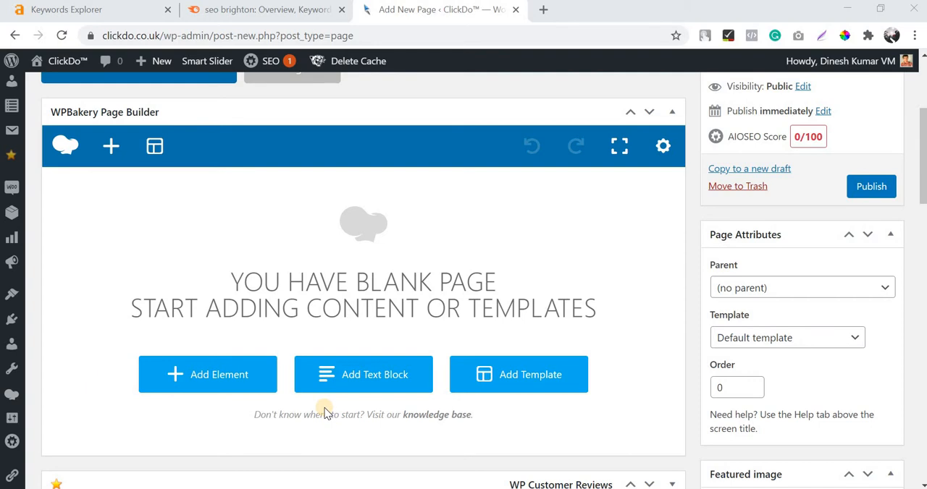
Look over the blank page editor, and switch to Word to review the opening of the SEO Brighton article.
scroll(330, 406, up, 3)
scroll(330, 403, down, 1)
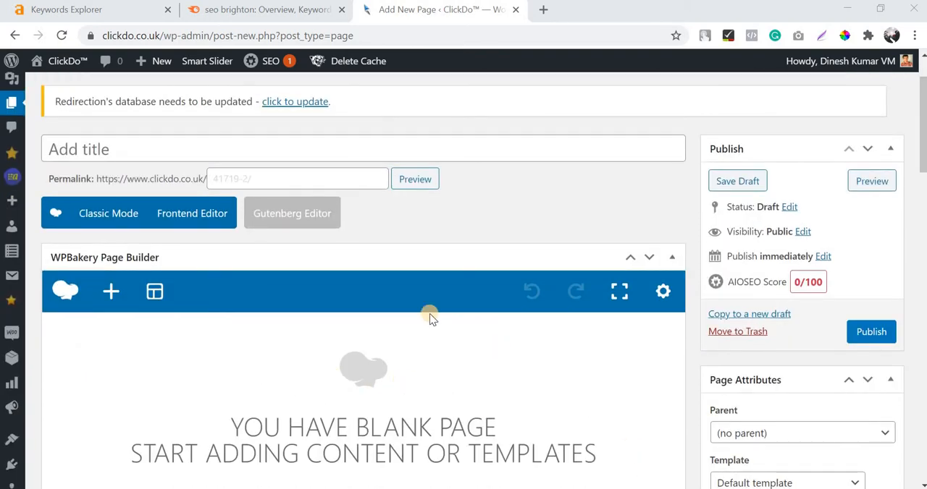
scroll(317, 225, down, 2)
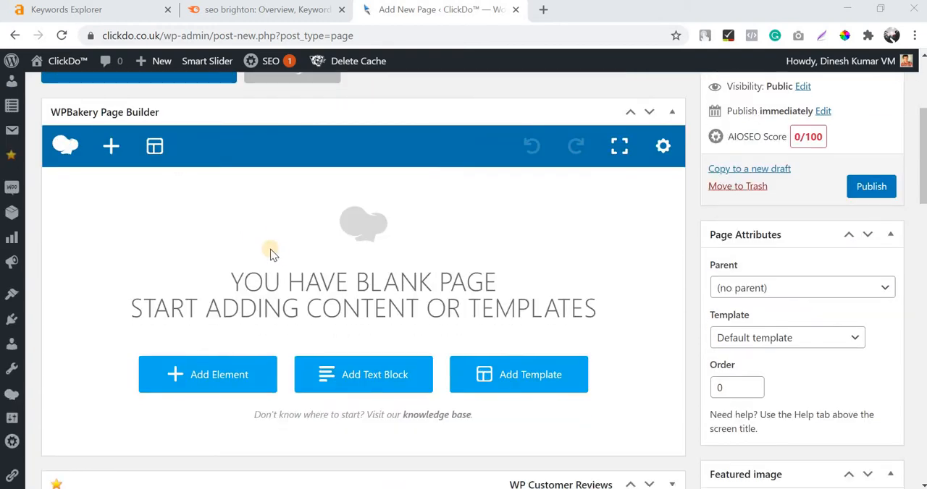
scroll(186, 191, up, 3)
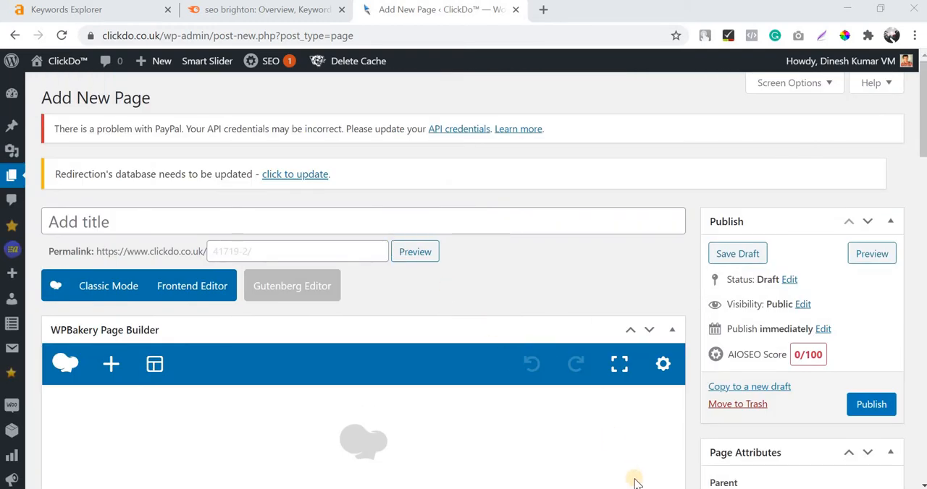
key(alt+Tab)
scroll(449, 266, up, 11)
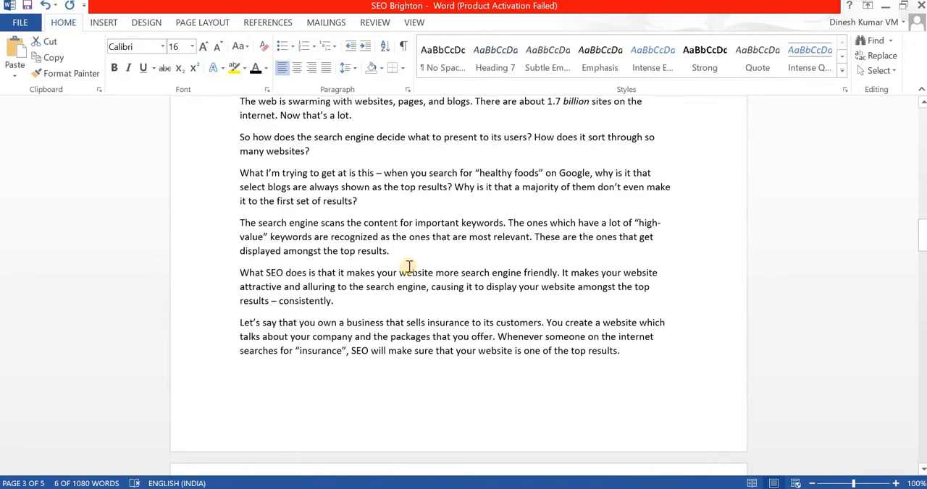
scroll(409, 267, up, 15)
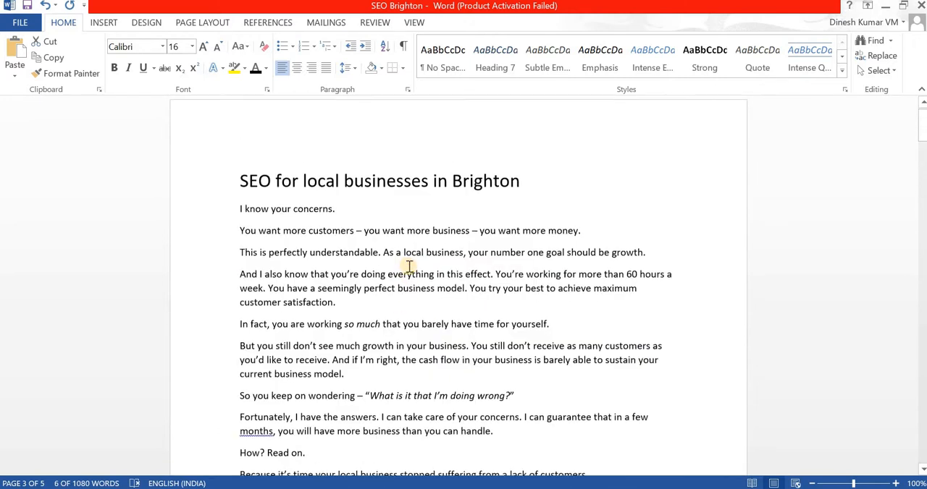
scroll(409, 267, down, 1)
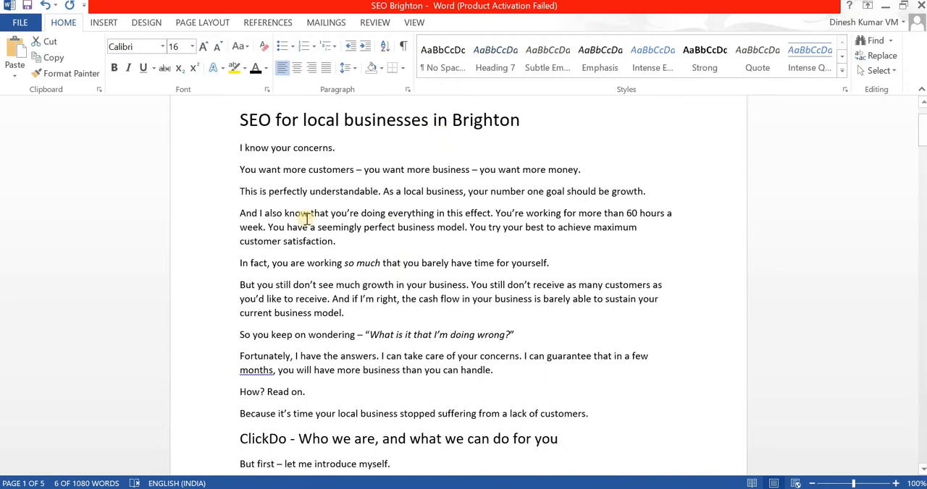
scroll(368, 284, up, 1)
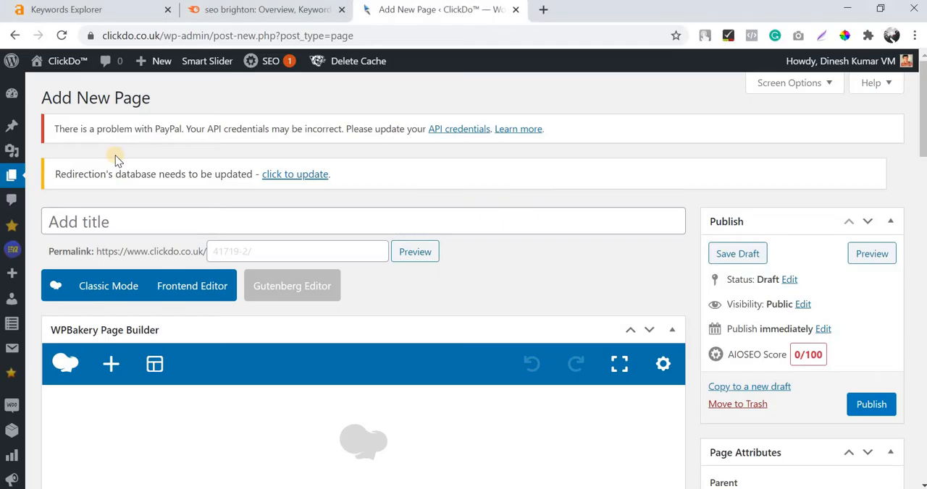
Return to the WordPress page editor in Chrome and add a Row element to the blank page.
scroll(115, 155, down, 3)
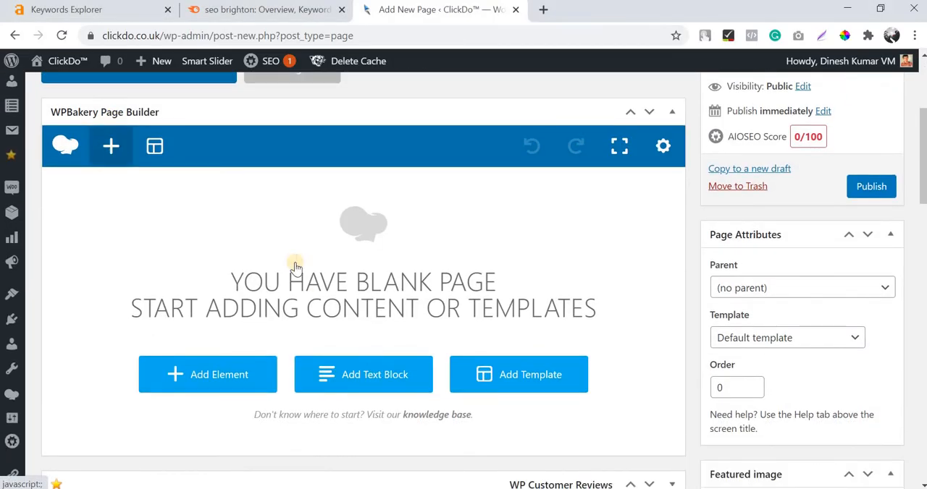
scroll(296, 265, down, 4)
scroll(157, 190, up, 4)
scroll(166, 228, up, 2)
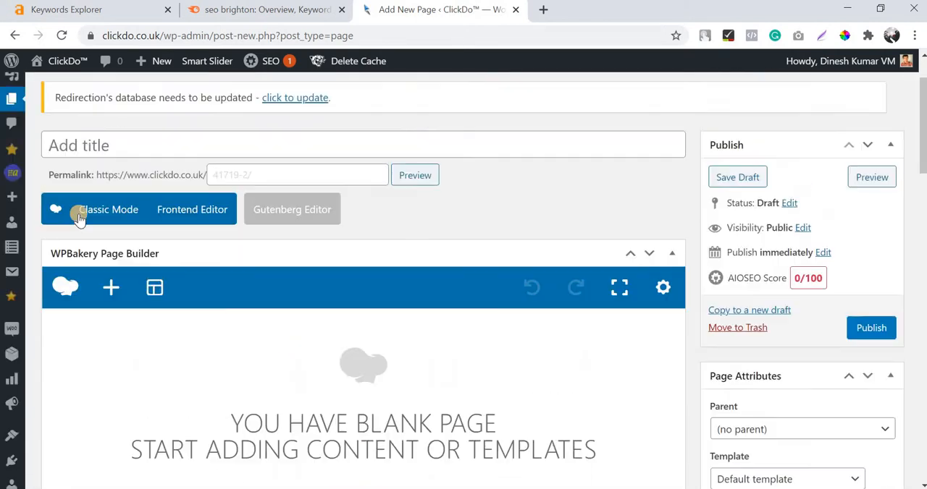
scroll(400, 207, down, 4)
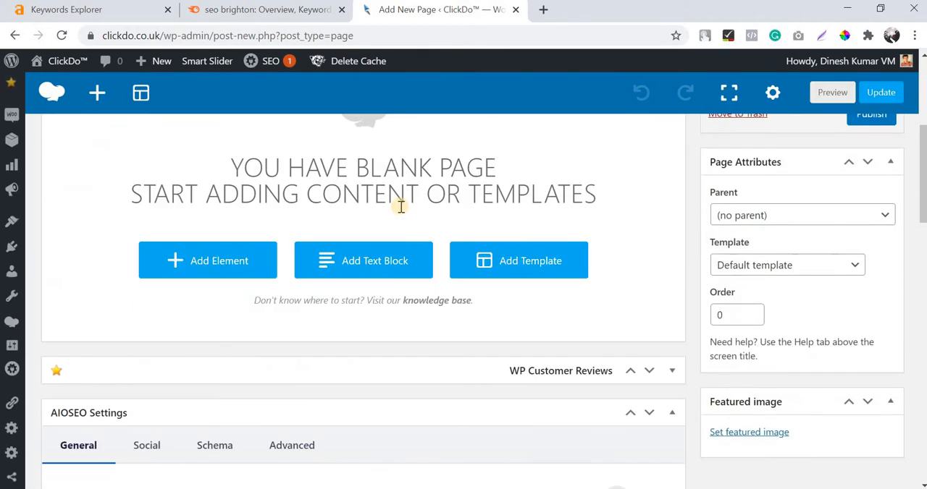
scroll(358, 206, up, 2)
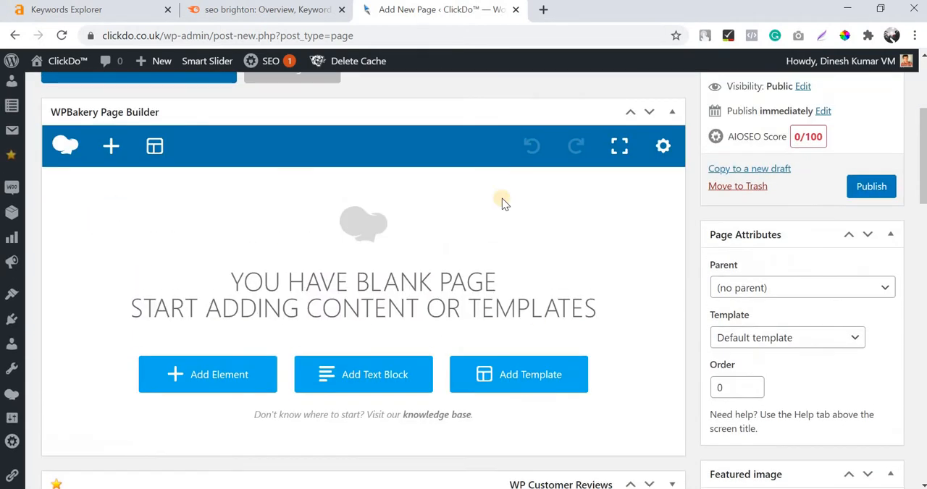
click(226, 375)
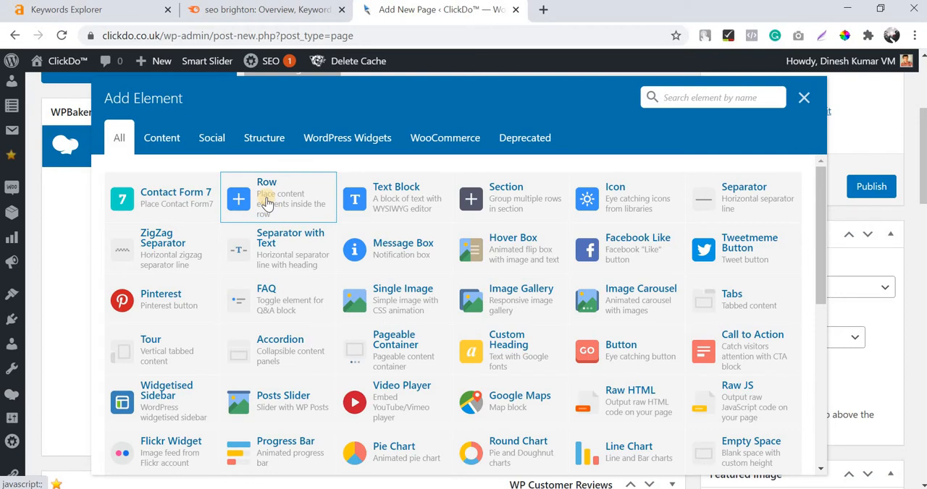
click(267, 202)
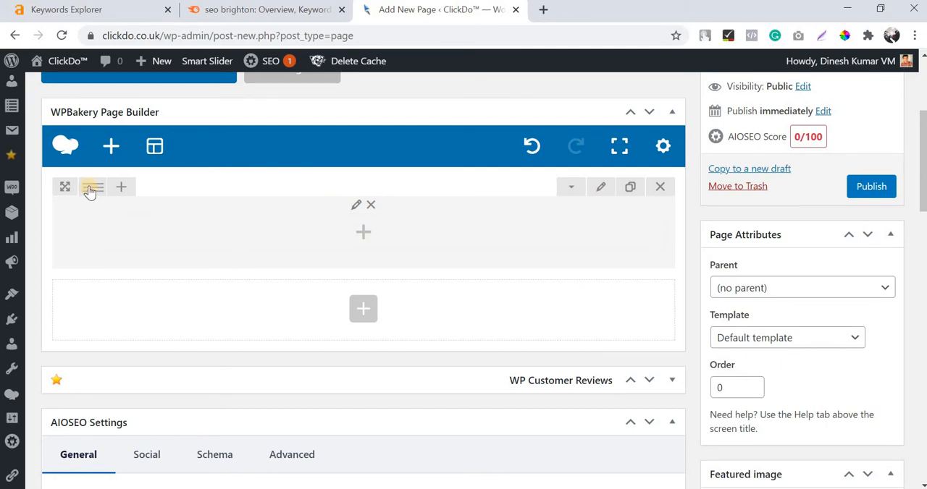
Split the row into two equal columns (1/2 + 1/2), and change it to three equal columns.
mouse_move(89, 189)
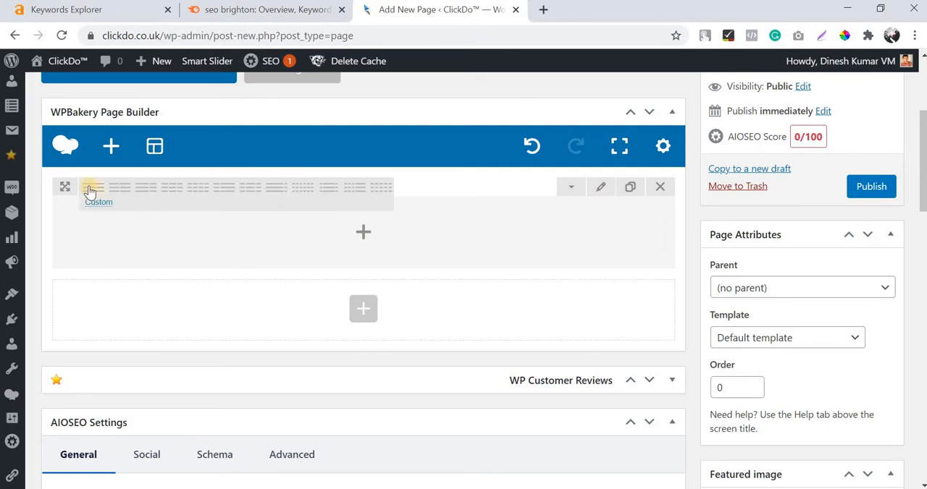
click(125, 191)
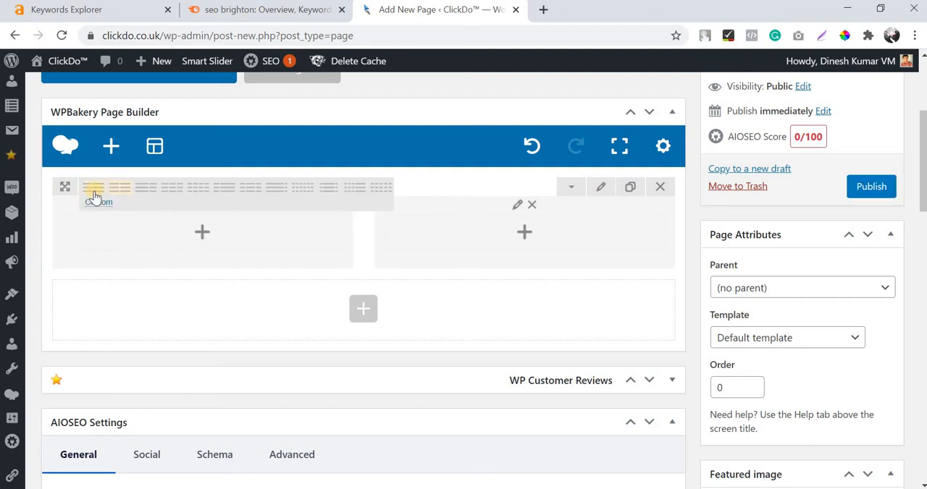
click(170, 193)
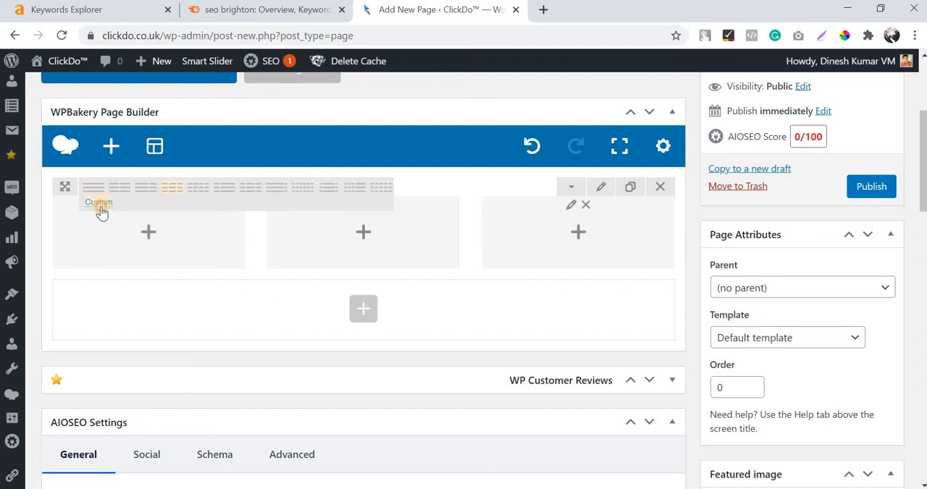
click(100, 206)
click(562, 262)
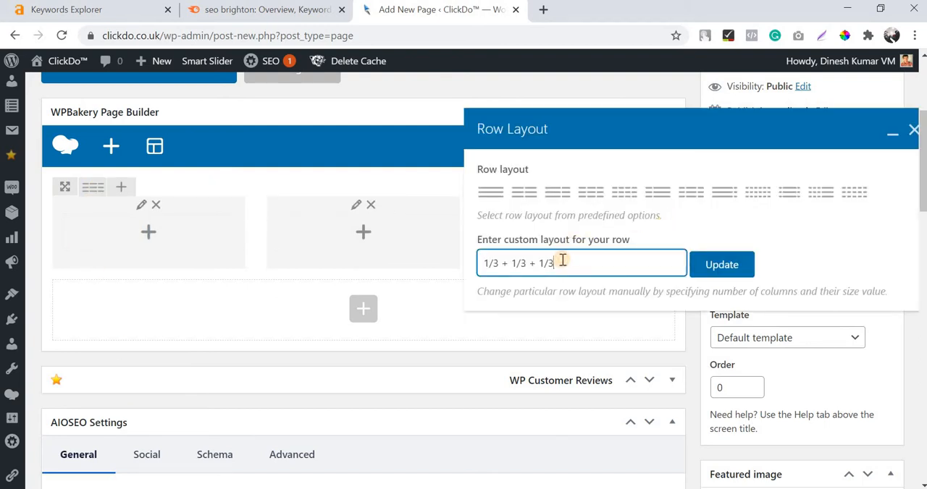
key(ctrl+a)
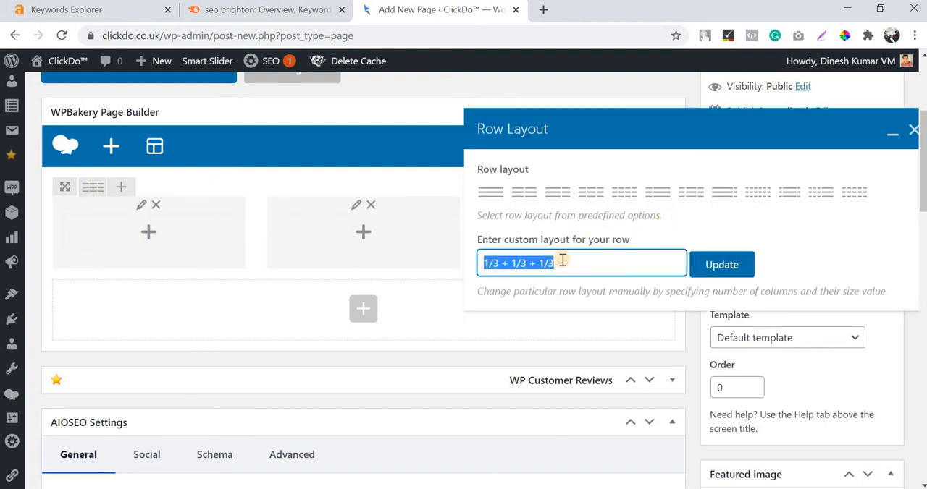
click(913, 136)
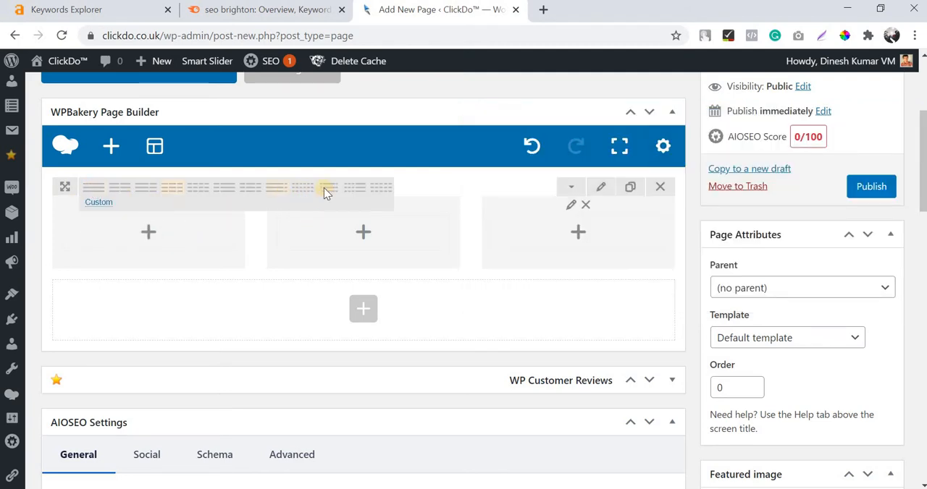
Set the row to a wide middle column between two narrow ones, and add a Text Block with placeholder text to the middle column.
click(327, 189)
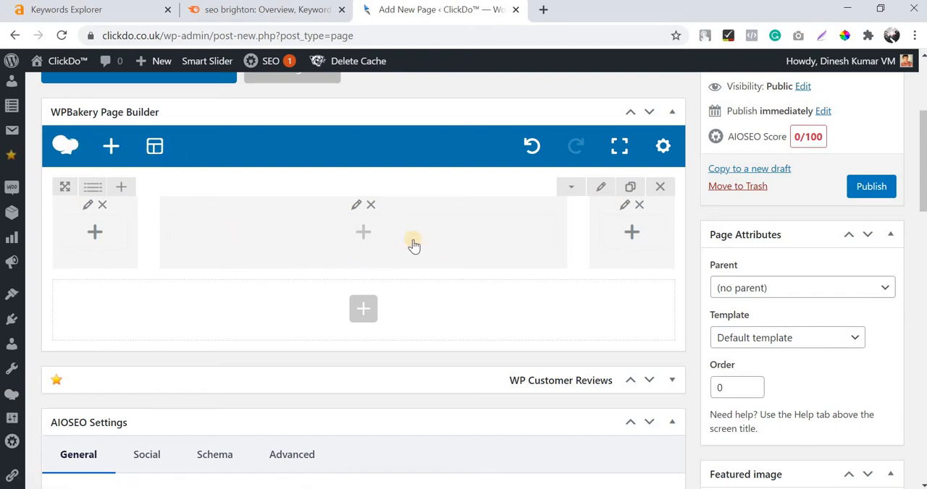
click(366, 236)
scroll(176, 254, down, 5)
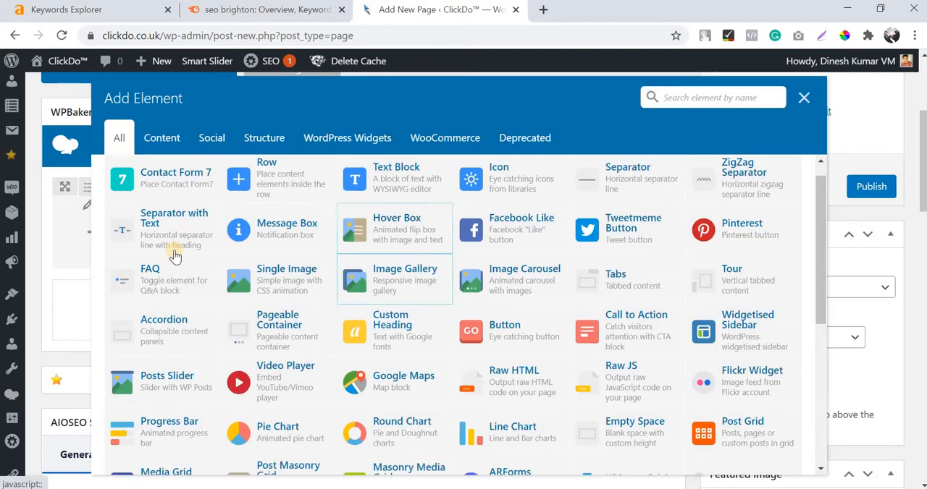
scroll(253, 321, up, 6)
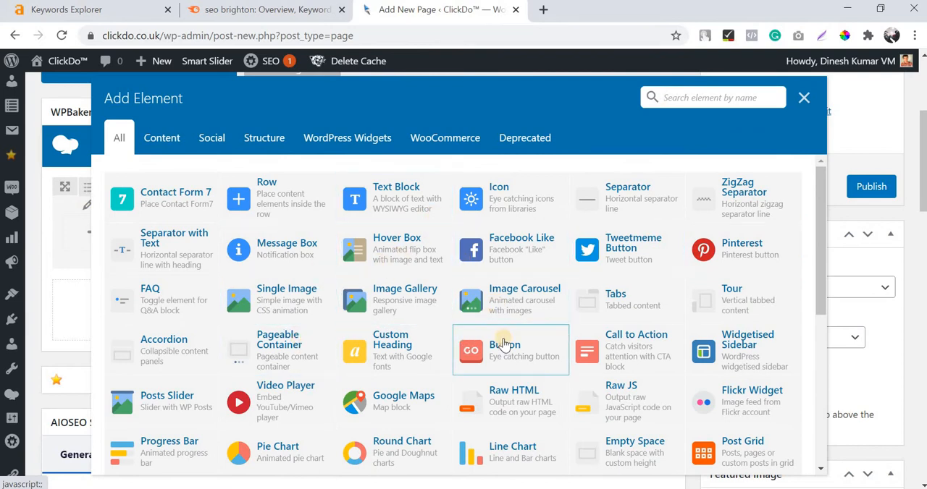
click(389, 203)
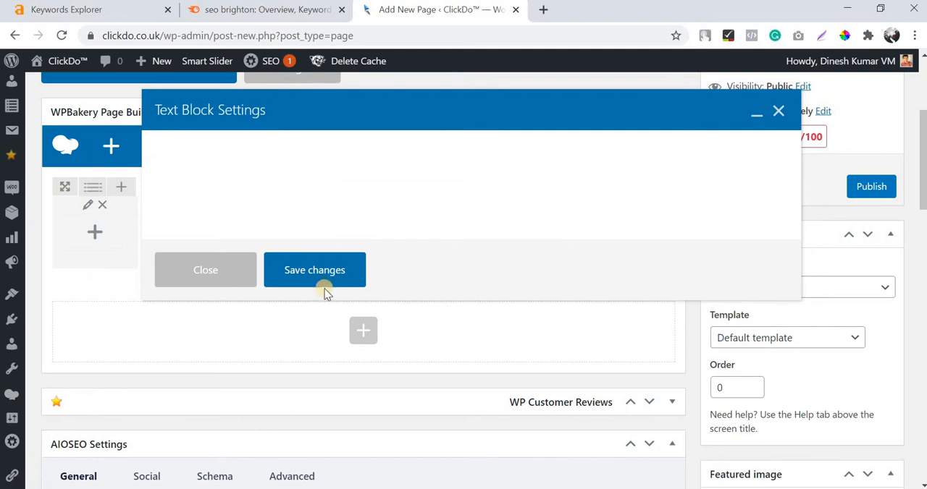
click(230, 271)
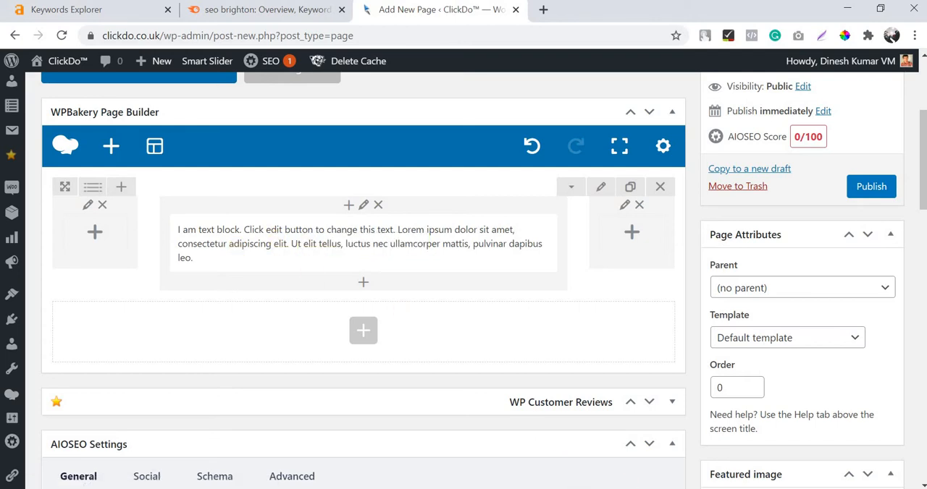
Switch to Word and highlight the article's title, "SEO for local businesses in Brighton".
key(alt+Tab)
scroll(410, 192, down, 1)
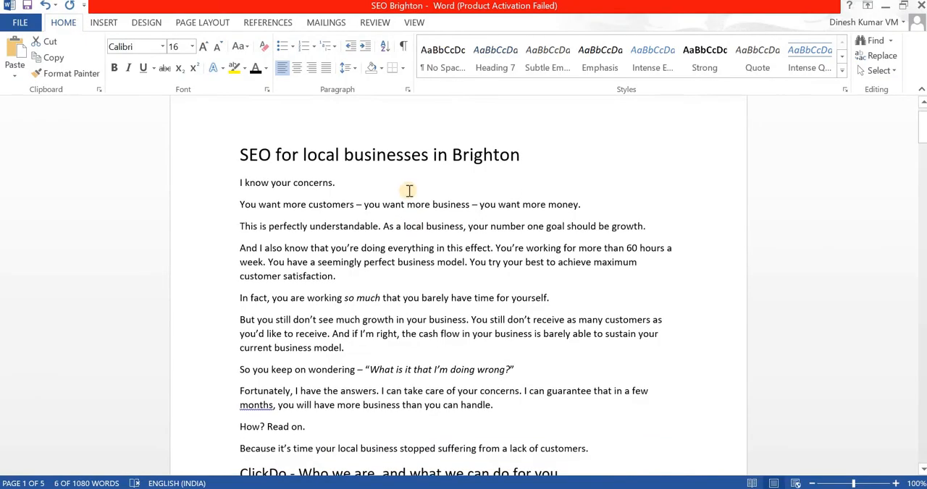
scroll(409, 191, up, 1)
triple_click(409, 191)
key(ctrl+c)
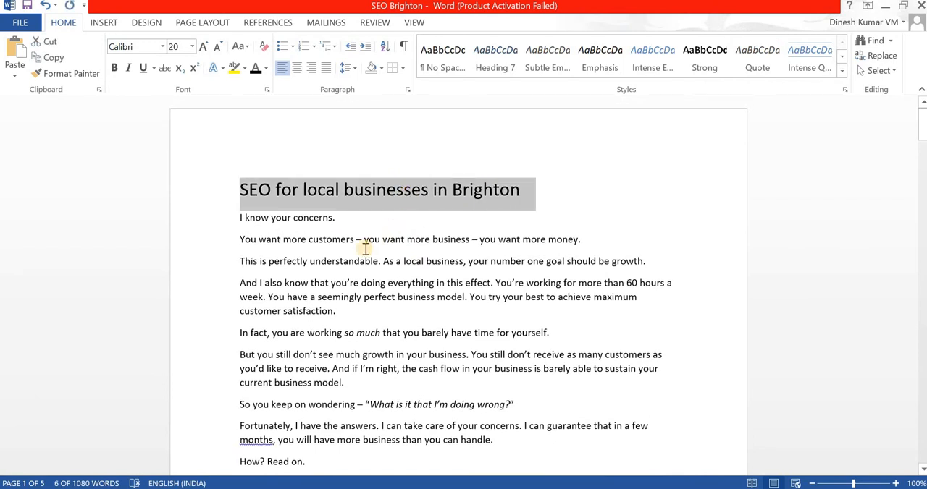
scroll(304, 174, down, 5)
scroll(354, 182, up, 3)
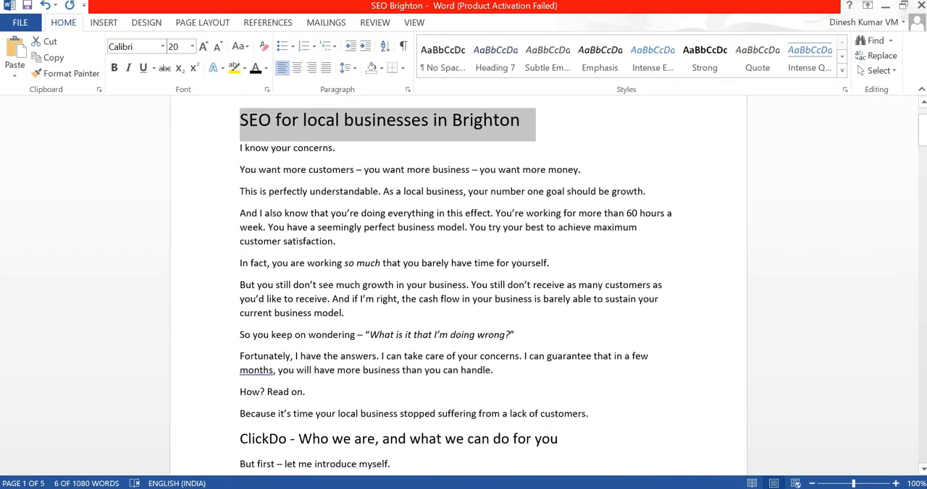
Return to the WordPress page editor in Chrome and add a Custom Heading element above the text block in the middle column.
key(alt+Tab)
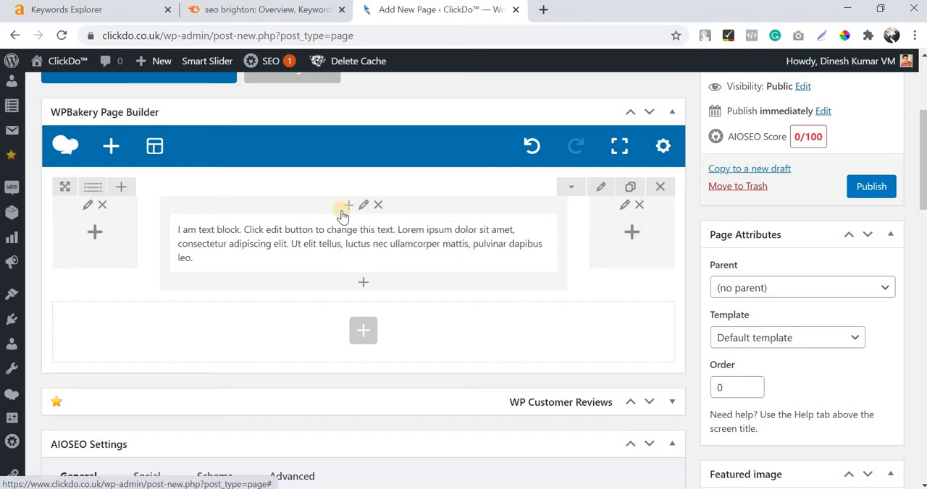
click(351, 207)
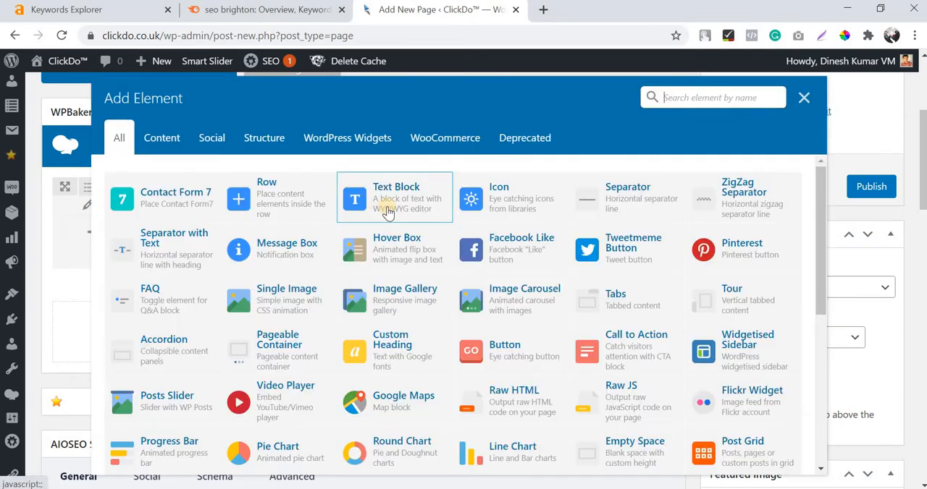
click(803, 98)
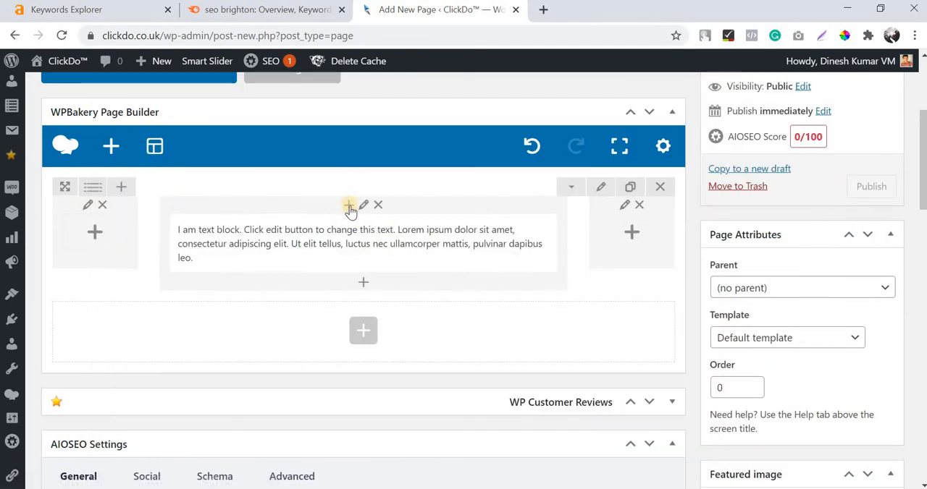
click(349, 207)
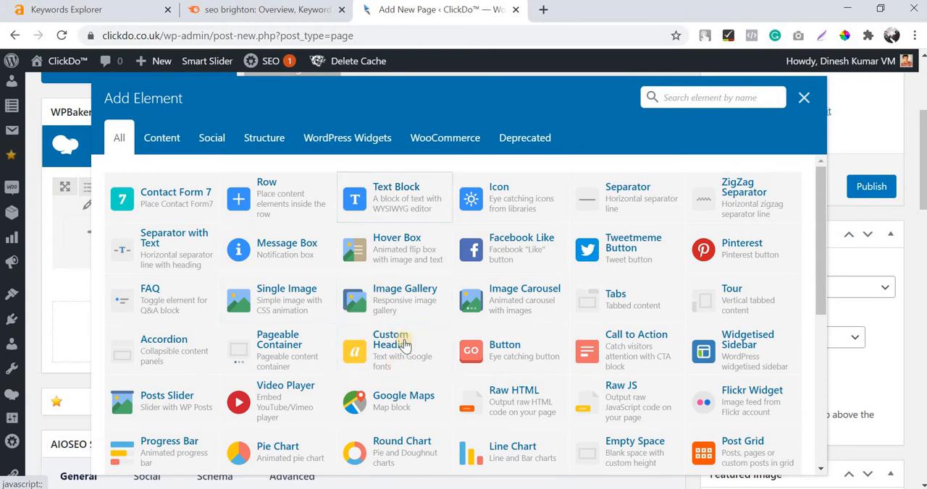
click(375, 367)
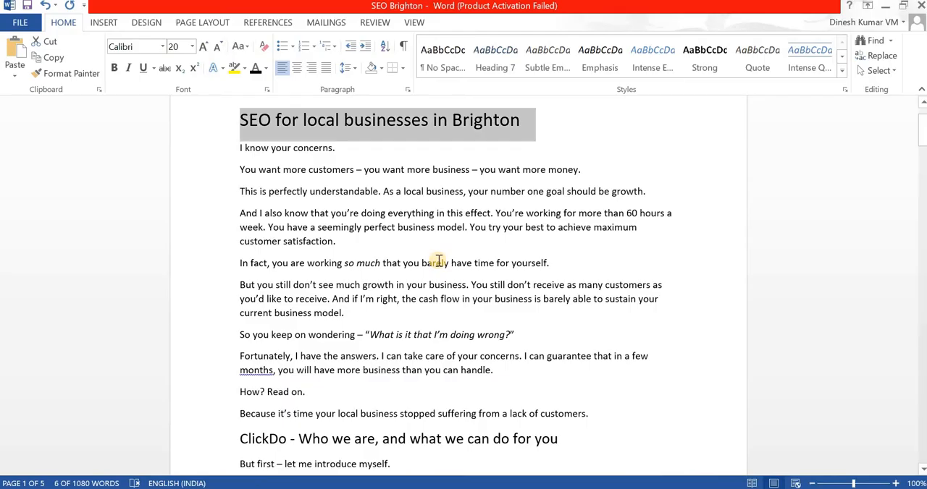
scroll(438, 194, up, 2)
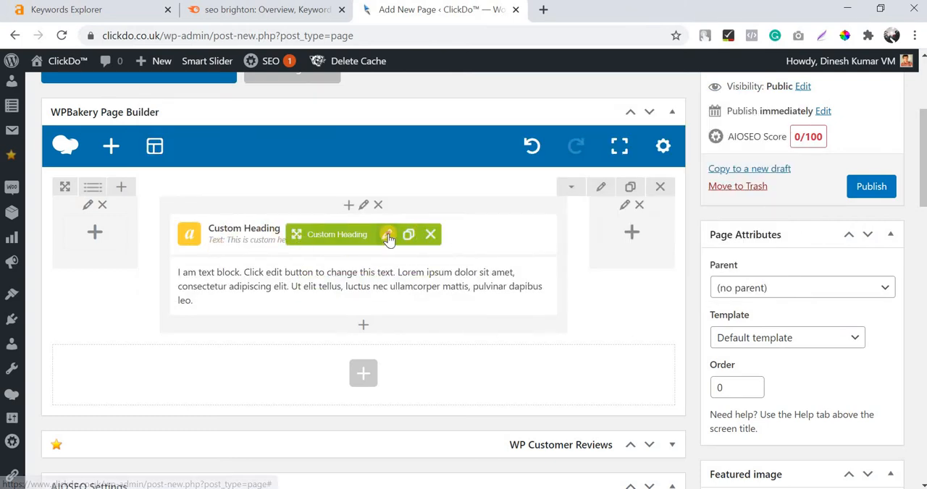
Replace the custom heading's placeholder text with the copied title, "SEO for local businesses in Brighton".
click(388, 234)
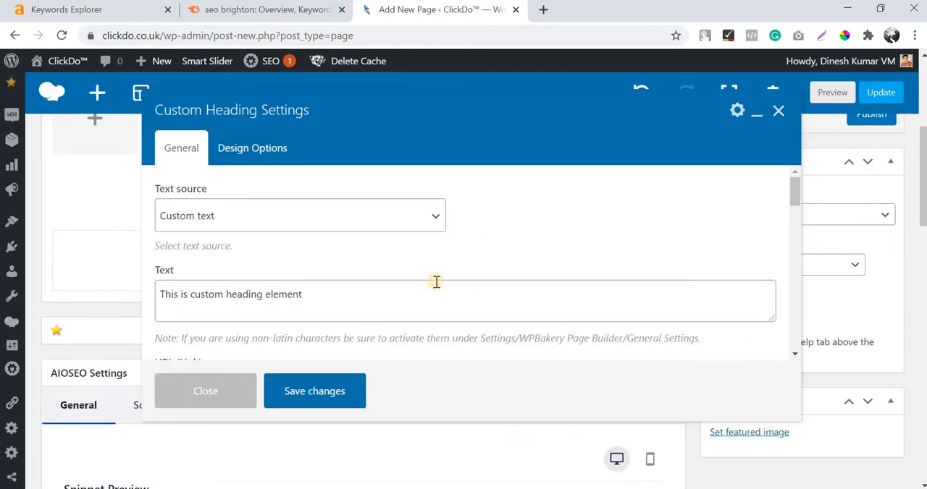
scroll(436, 281, down, 2)
scroll(379, 219, up, 2)
scroll(554, 241, down, 6)
scroll(398, 271, up, 6)
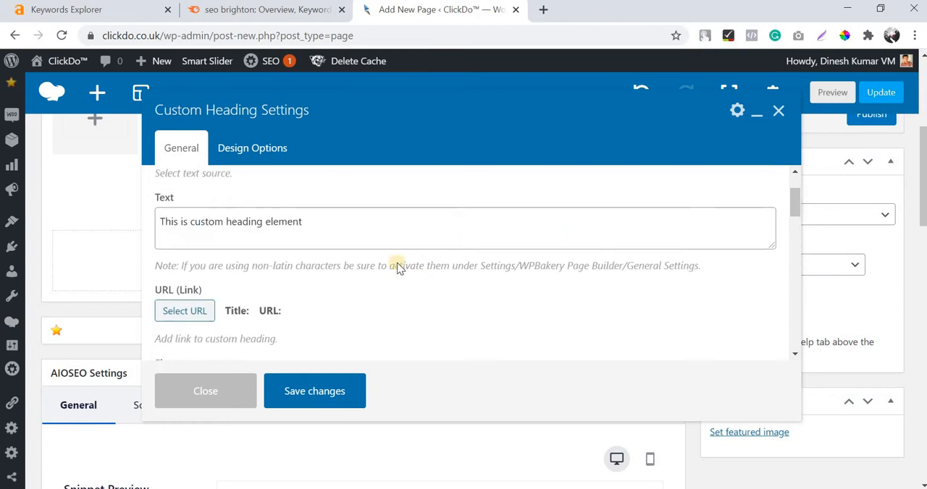
click(392, 290)
key(ctrl+a)
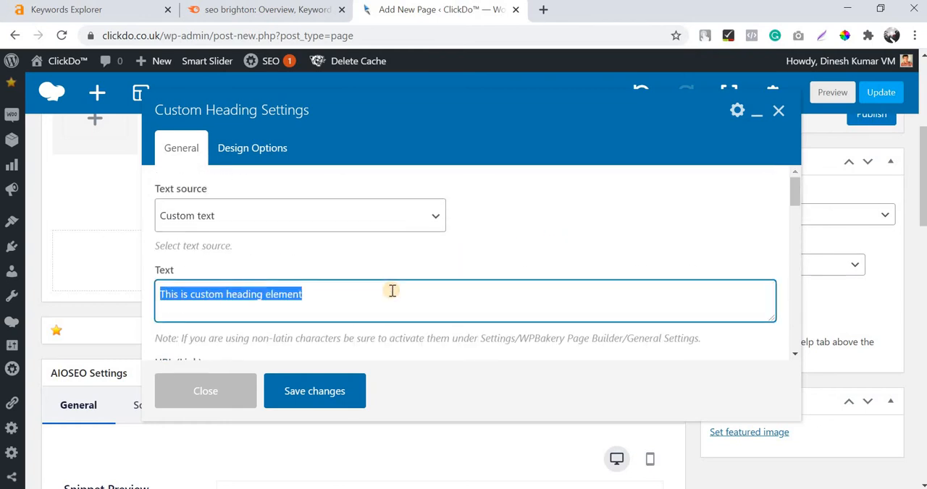
key(ctrl+v)
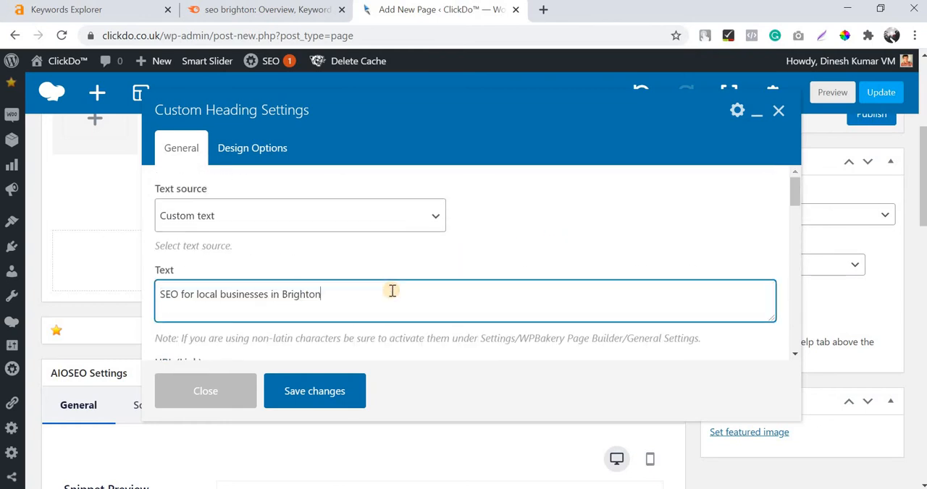
click(563, 247)
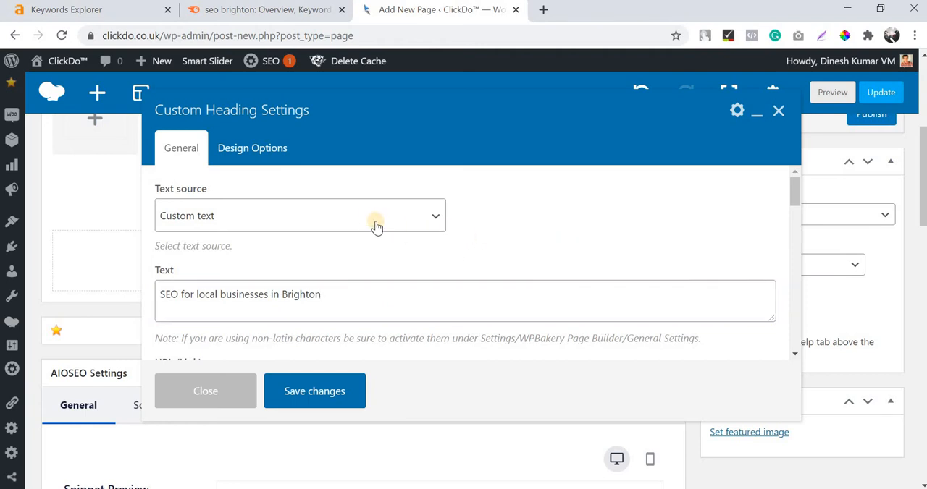
click(360, 305)
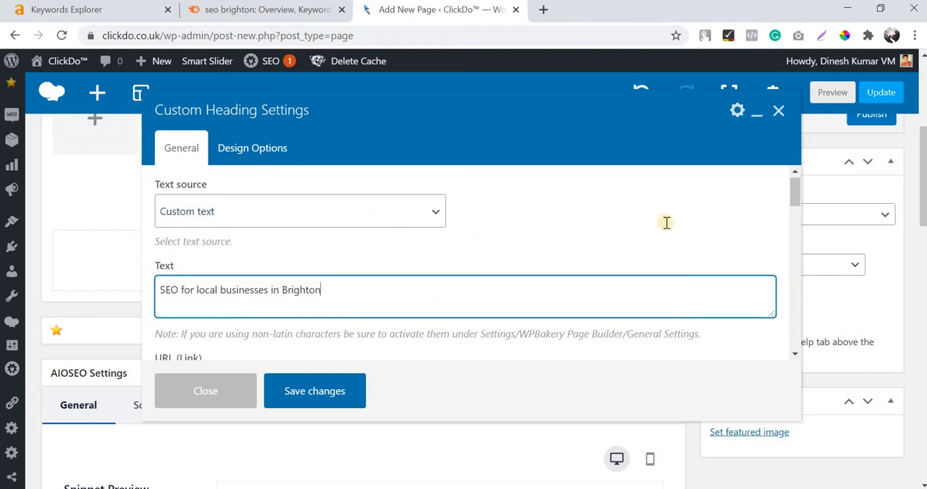
Switch the heading's text source to Post or Page Title, and set it back to Custom text.
scroll(267, 251, down, 2)
scroll(383, 242, down, 1)
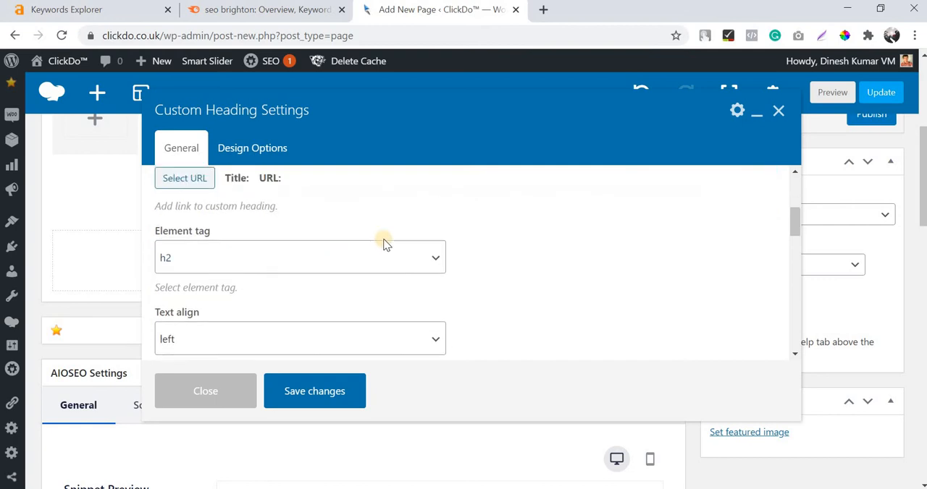
scroll(434, 242, up, 3)
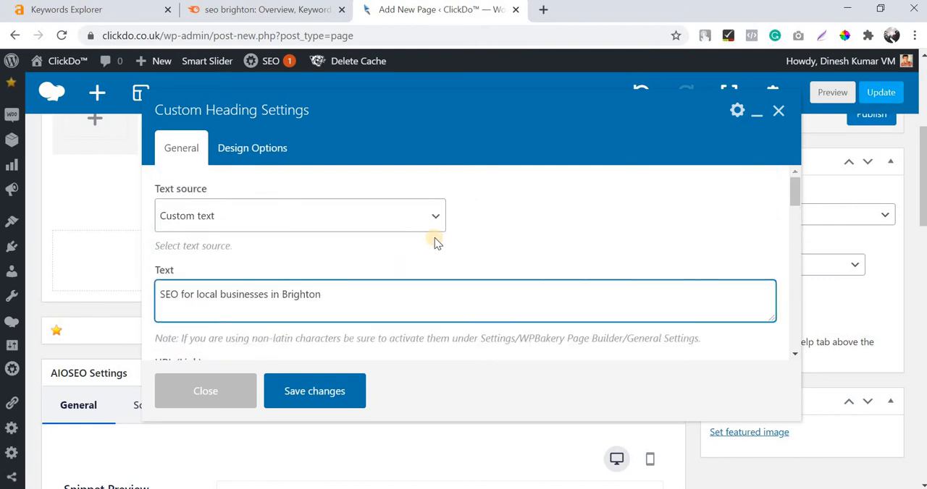
triple_click(337, 294)
click(338, 224)
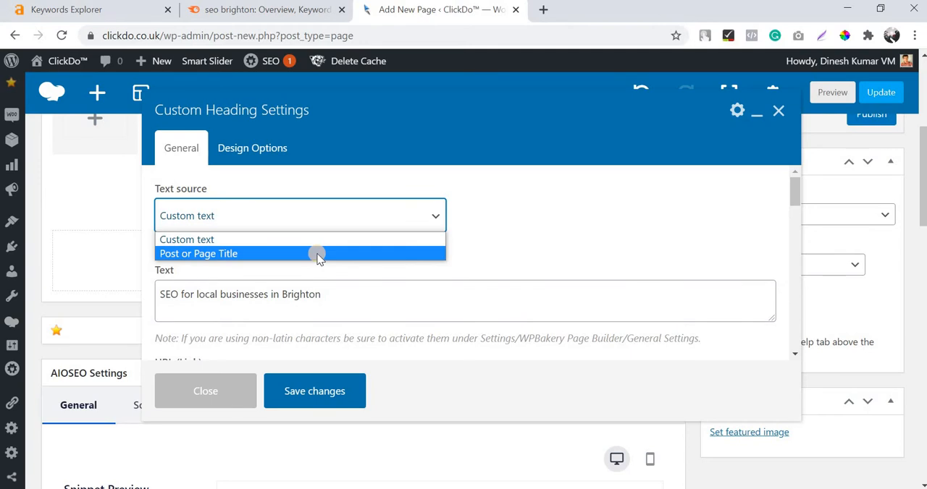
click(287, 218)
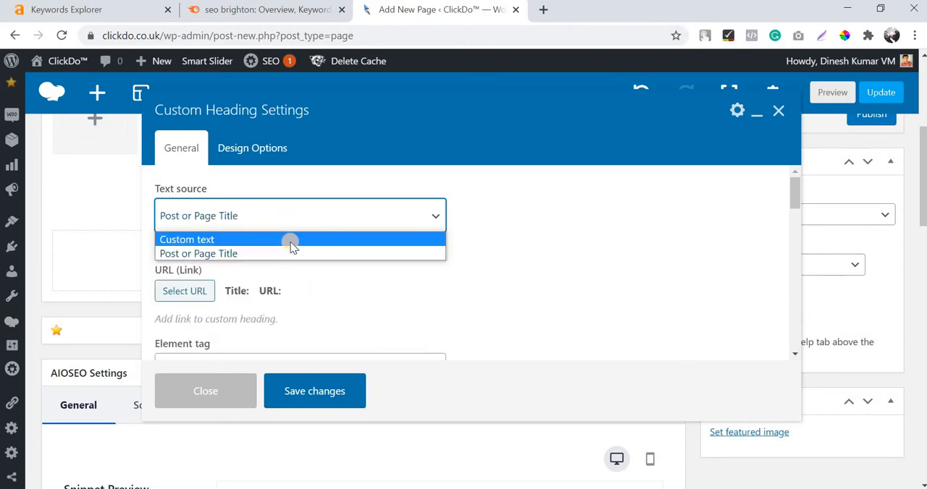
click(291, 242)
scroll(329, 246, down, 2)
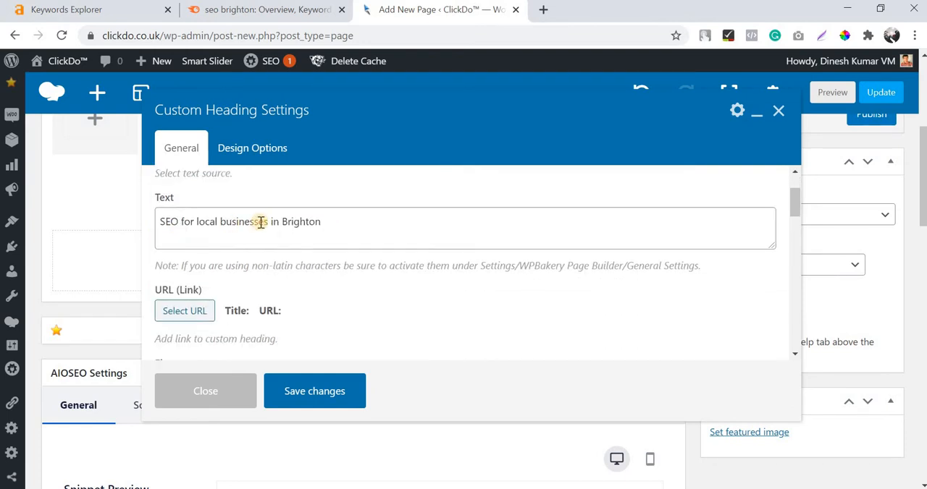
triple_click(261, 222)
Choose h2 as the element tag for the custom heading.
scroll(181, 242, down, 2)
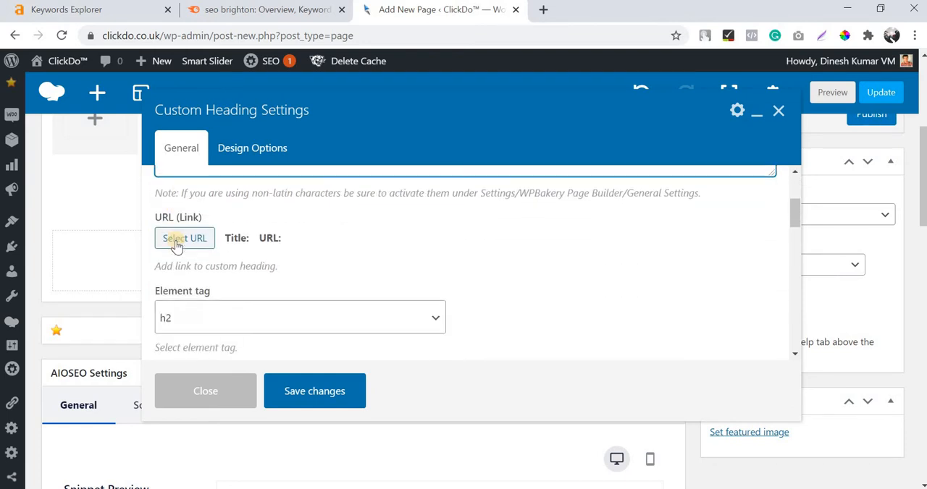
scroll(192, 246, down, 2)
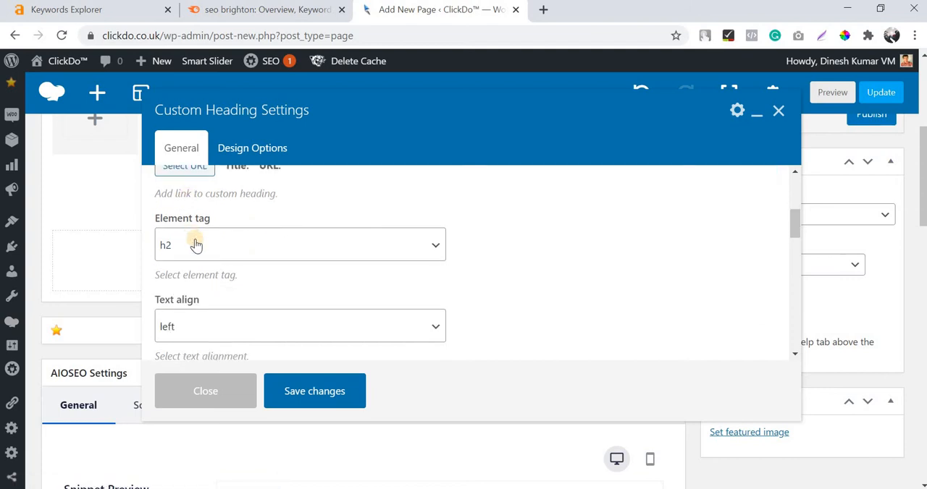
click(196, 245)
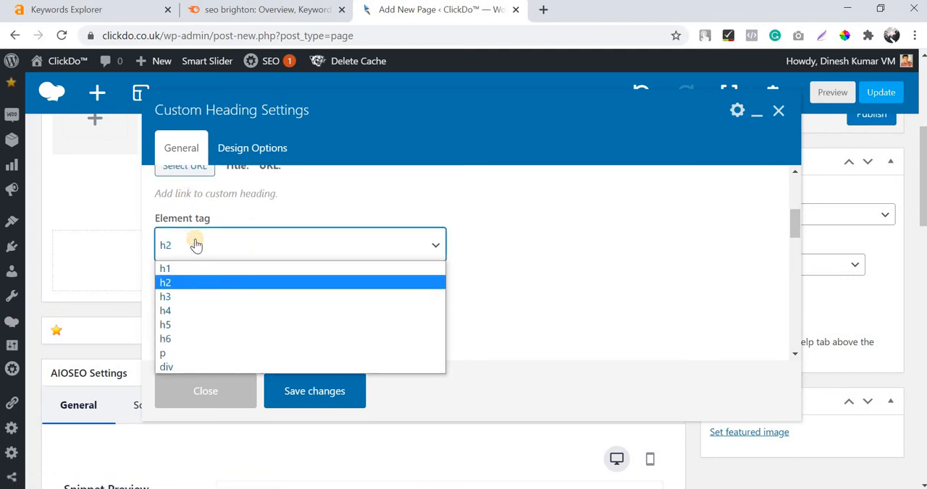
click(197, 279)
scroll(224, 222, down, 2)
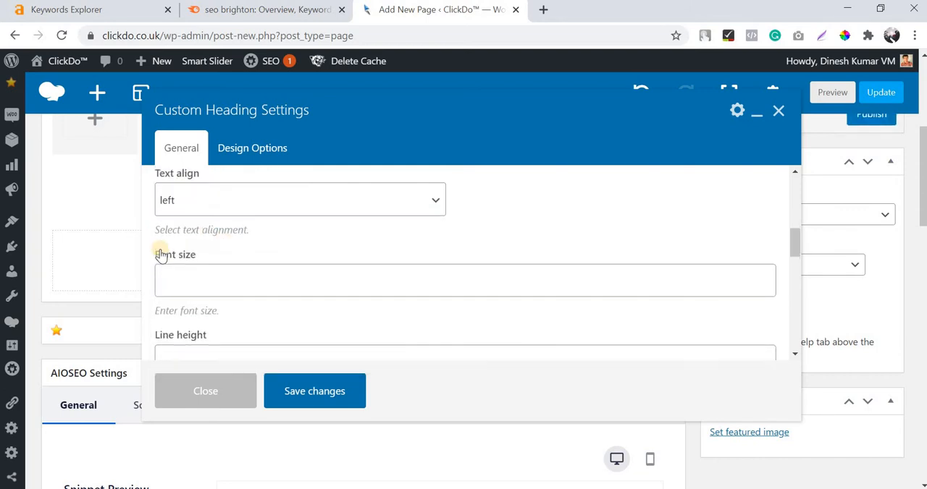
scroll(217, 253, up, 1)
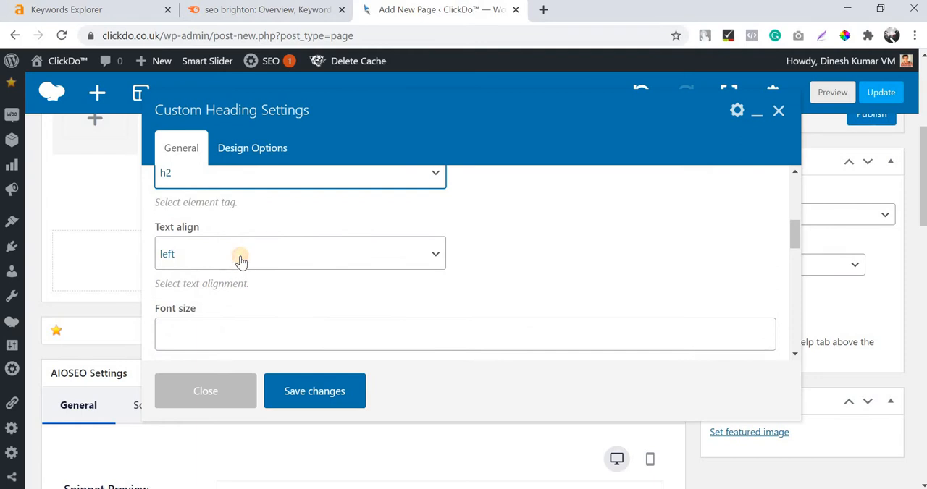
Keep the heading's text alignment at left and save the custom heading settings.
click(241, 261)
click(227, 306)
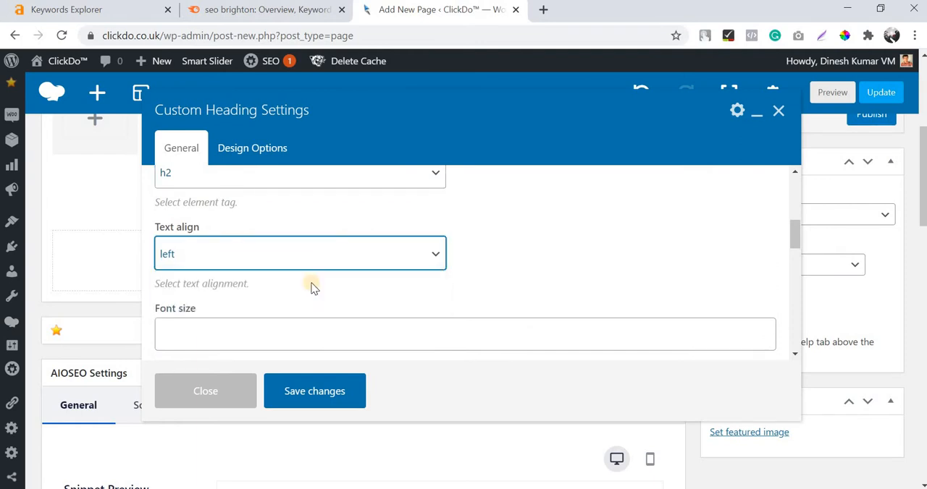
scroll(343, 275, down, 3)
scroll(286, 253, down, 2)
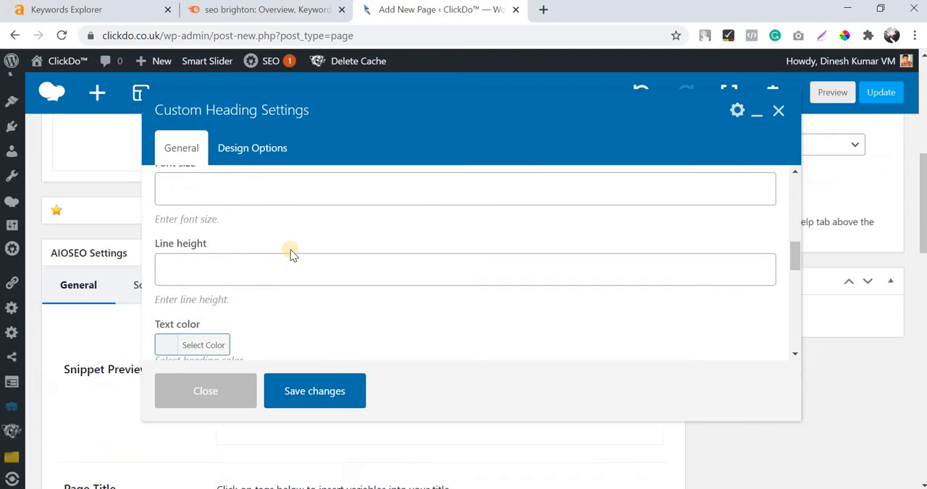
scroll(348, 241, down, 2)
scroll(344, 353, down, 2)
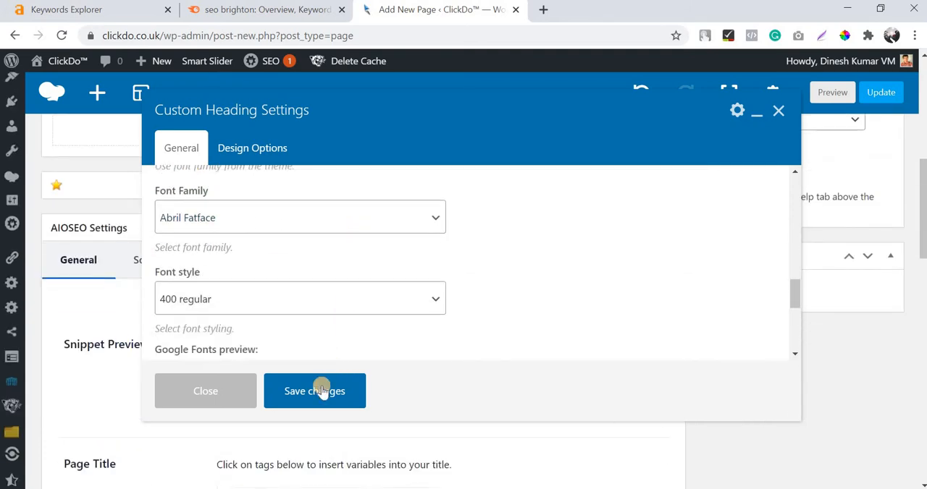
click(321, 392)
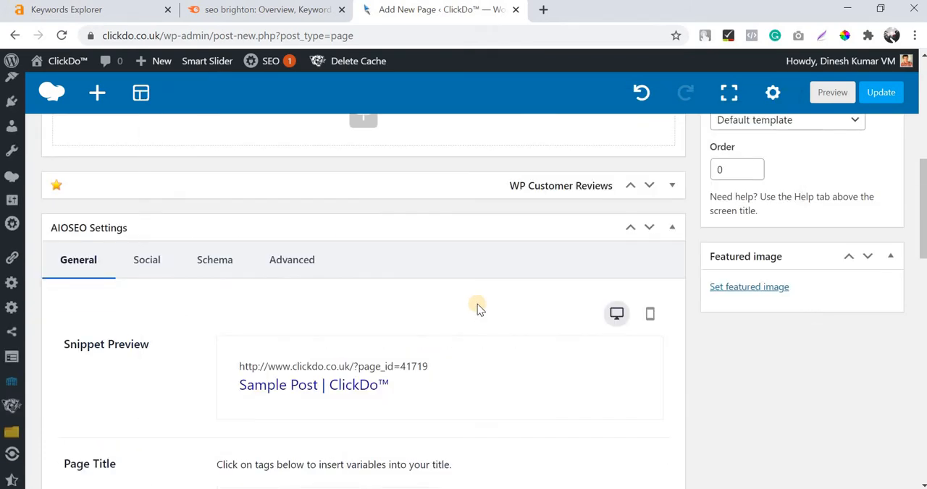
Save the page as a draft and open its preview.
scroll(477, 304, up, 5)
click(748, 266)
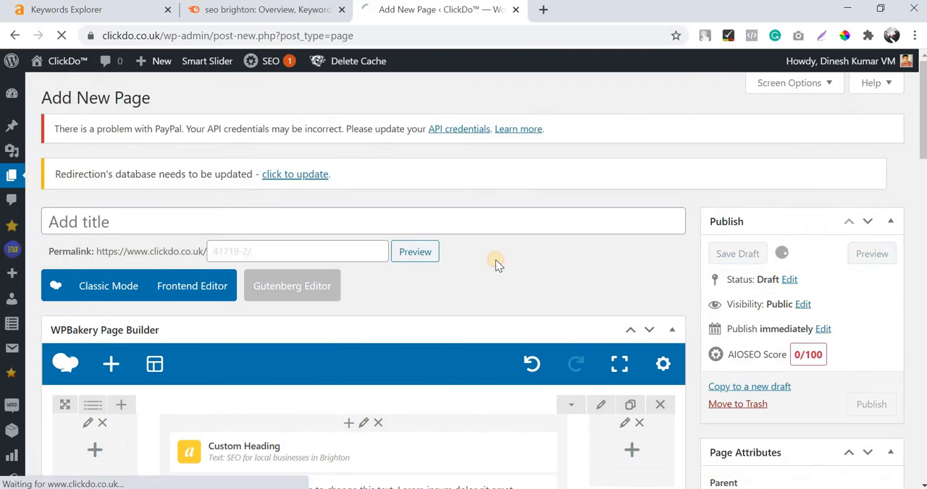
scroll(497, 263, down, 1)
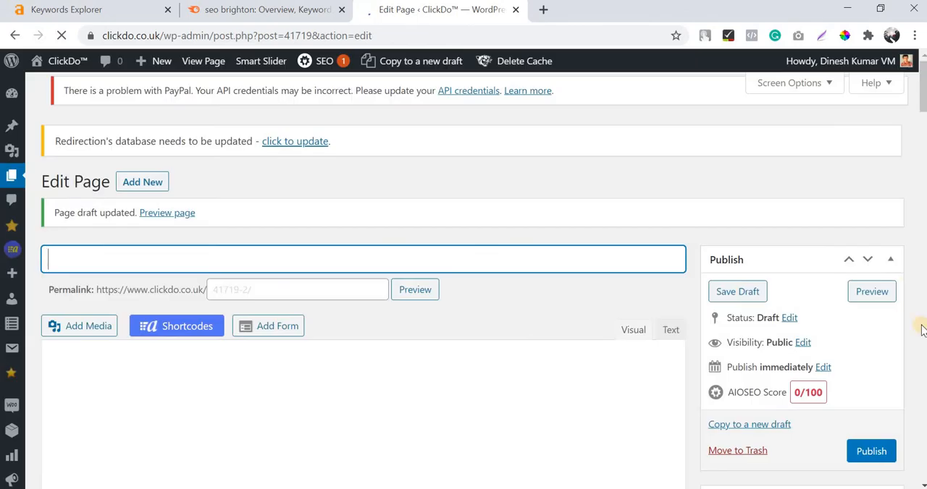
click(872, 292)
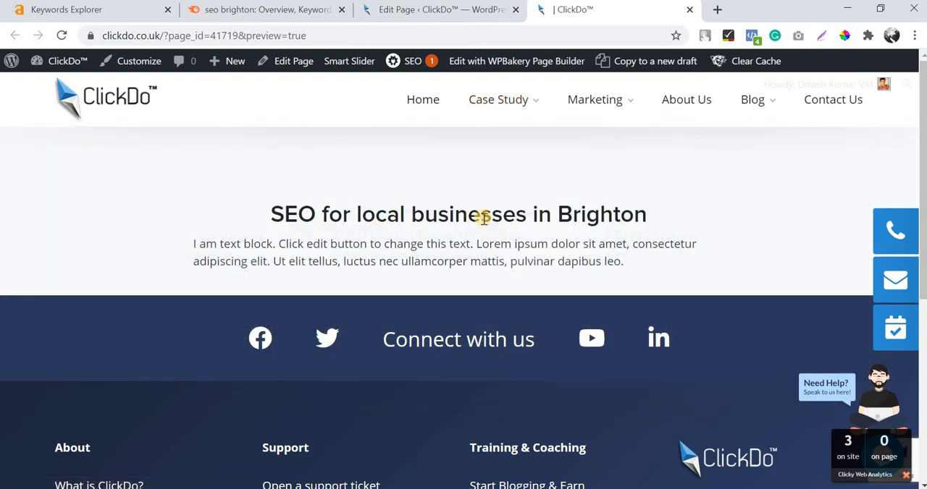
Examine the heading and text block in the page preview, compare them with the builder's column layout, and return to the editor.
triple_click(482, 215)
click(82, 182)
click(458, 10)
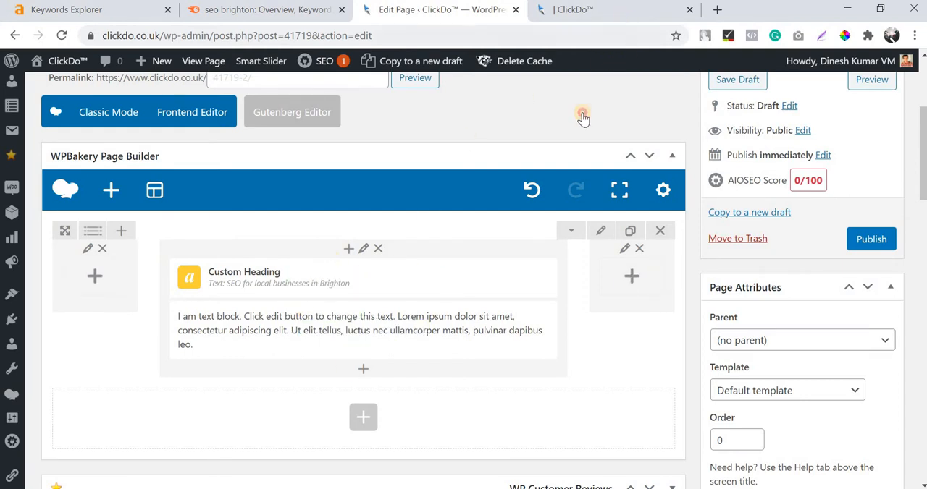
click(626, 10)
scroll(591, 265, down, 2)
scroll(591, 265, up, 2)
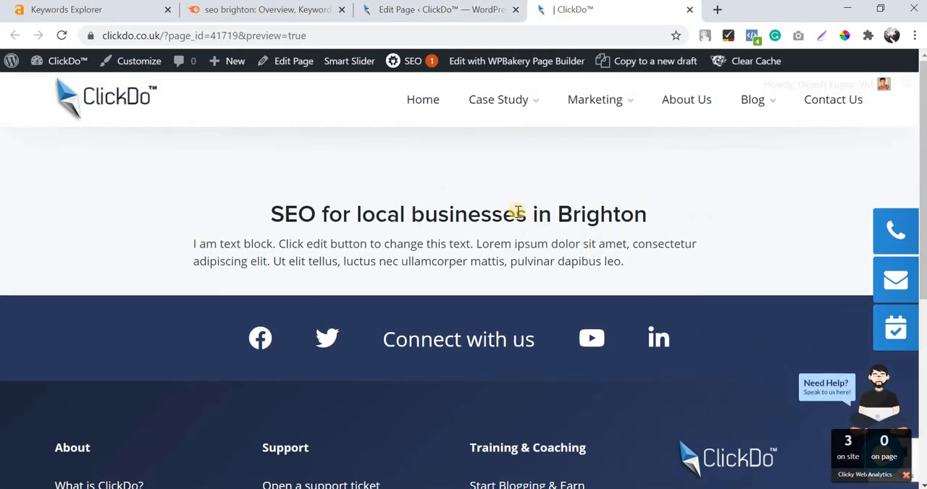
click(436, 11)
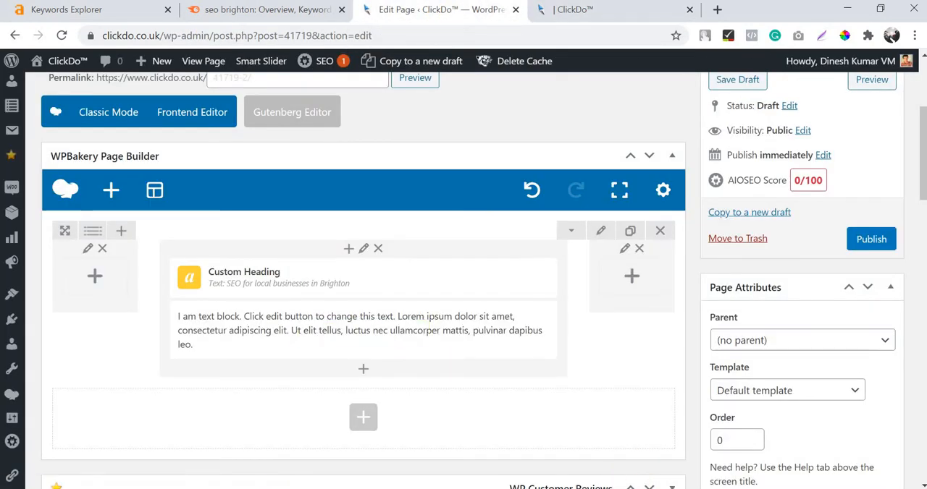
Switch to Word and copy the paragraphs under the article's title, from "I know your concerns." to the one ending "a lack of customers.".
key(alt+Tab)
scroll(297, 225, down, 1)
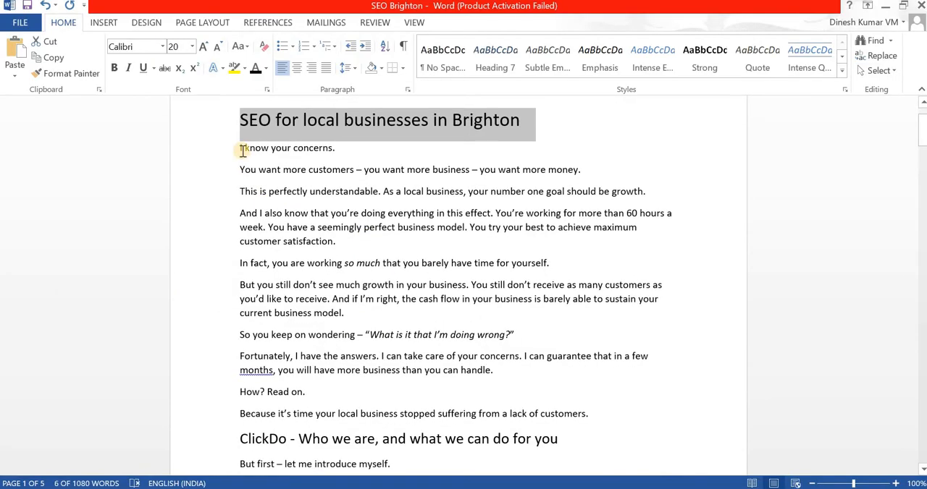
drag(240, 147, 599, 423)
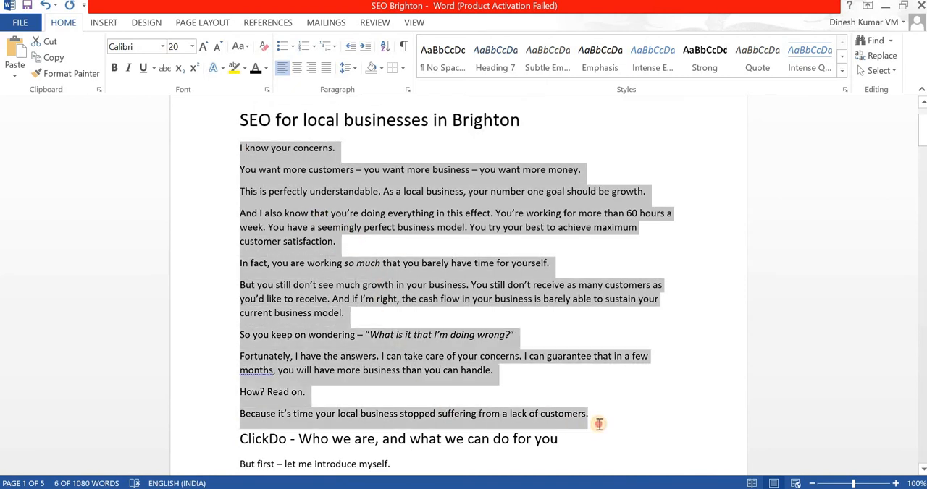
Return to the page editor in Chrome, replace the text block's placeholder with the copied introduction paragraphs, and save the text block.
key(alt+Tab)
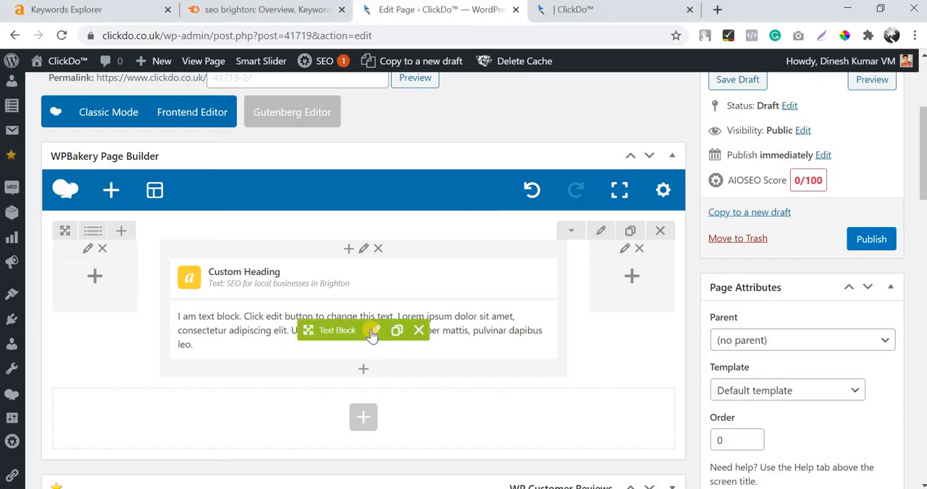
click(372, 330)
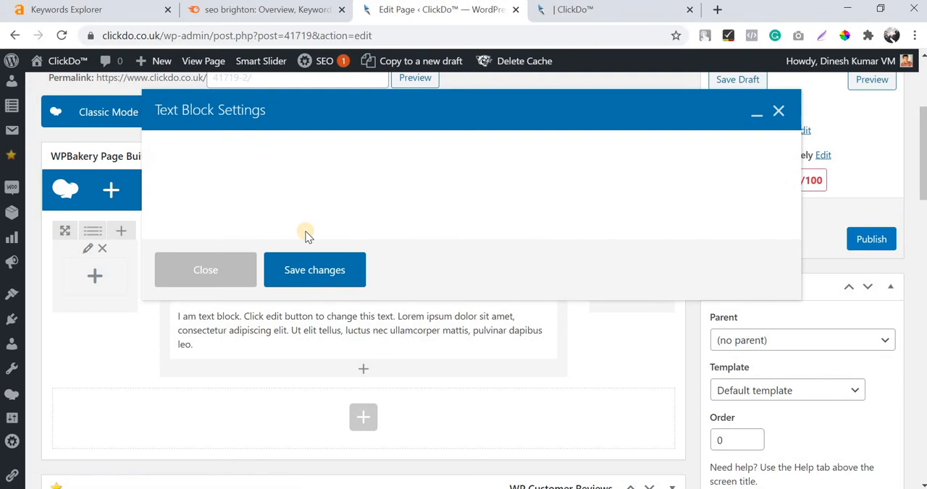
triple_click(375, 310)
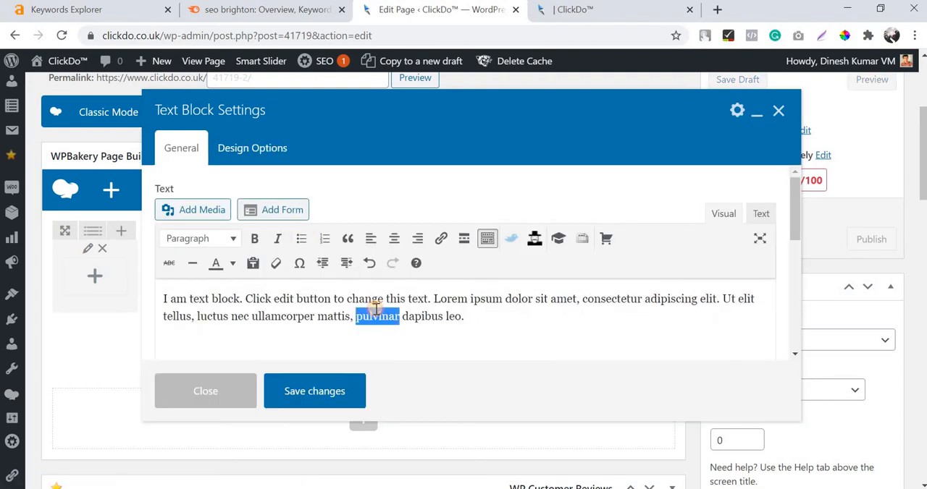
key(BackSpace)
key(ctrl+v)
scroll(374, 311, up, 10)
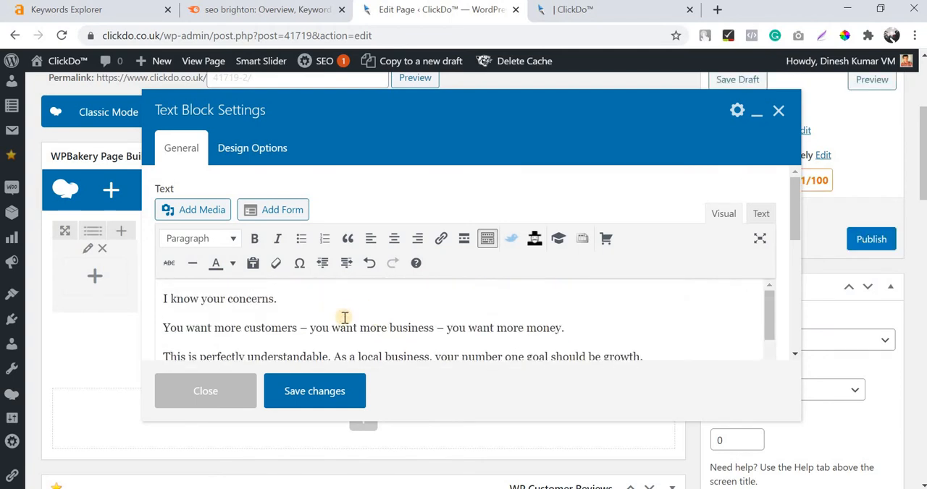
scroll(344, 318, down, 6)
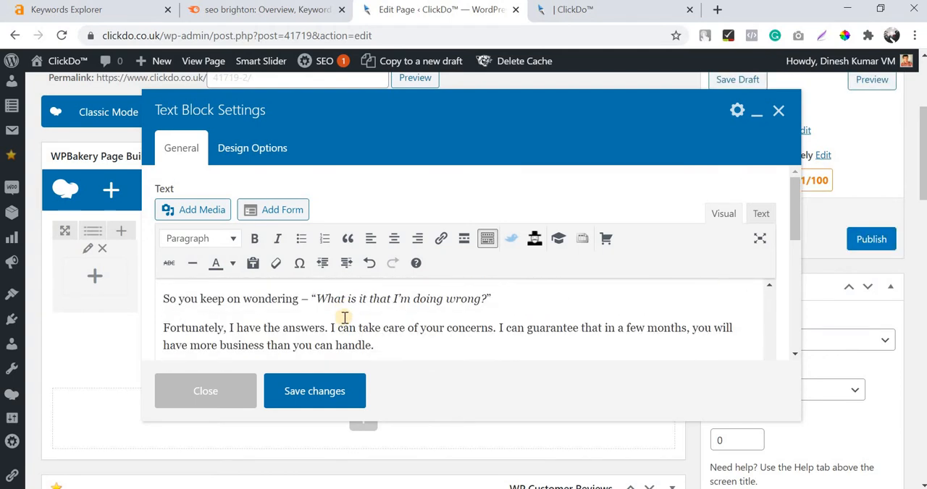
scroll(346, 311, down, 1)
click(327, 391)
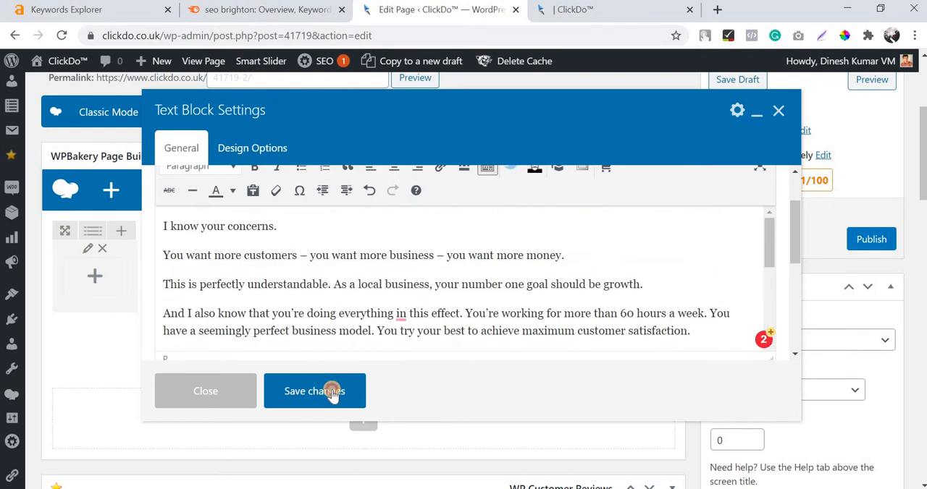
scroll(603, 220, down, 3)
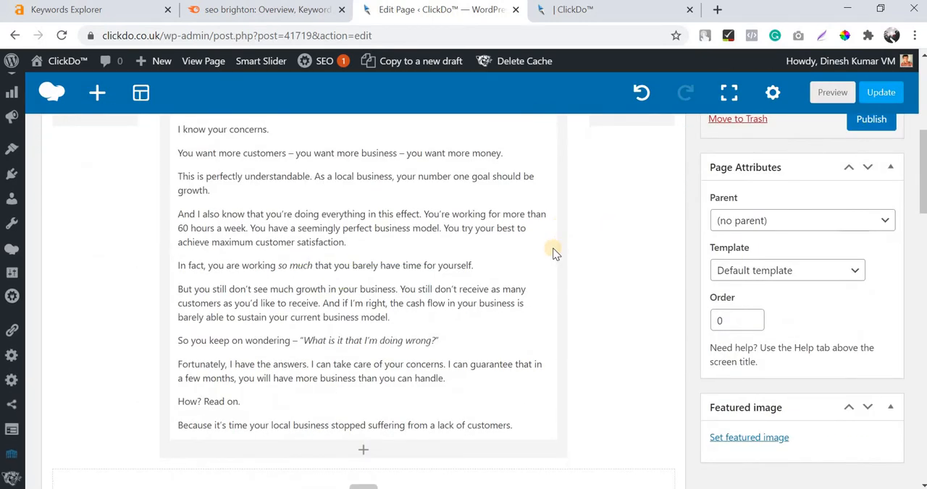
Switch to Word and review the section under "ClickDo - Who we are, and what we can do for you" up to the next heading.
scroll(606, 290, down, 1)
scroll(354, 290, down, 2)
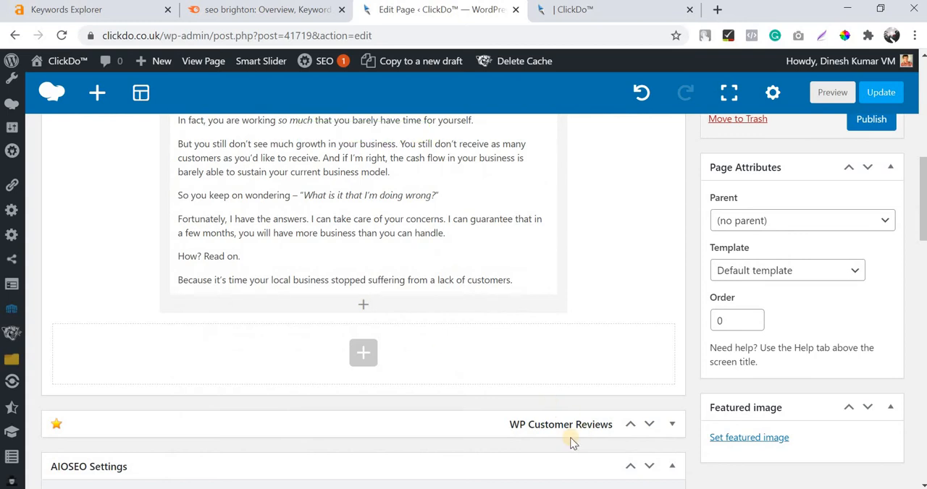
key(alt+Tab)
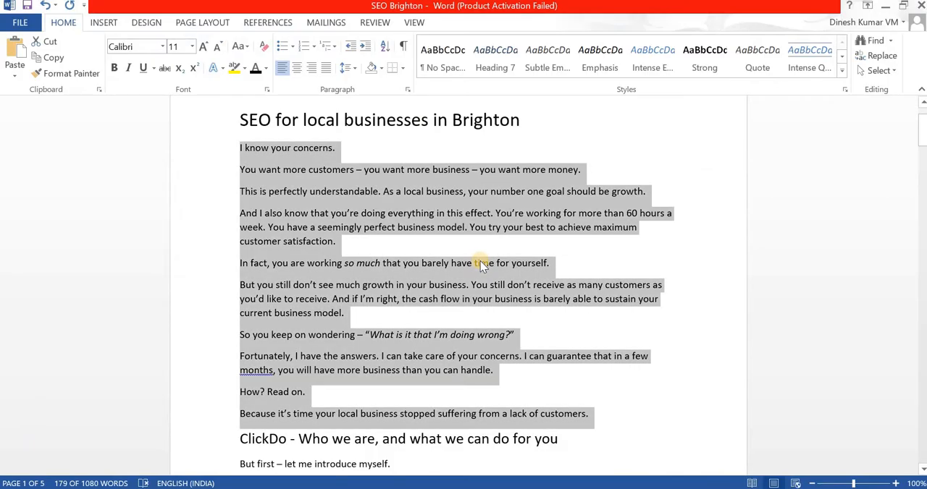
scroll(482, 264, down, 6)
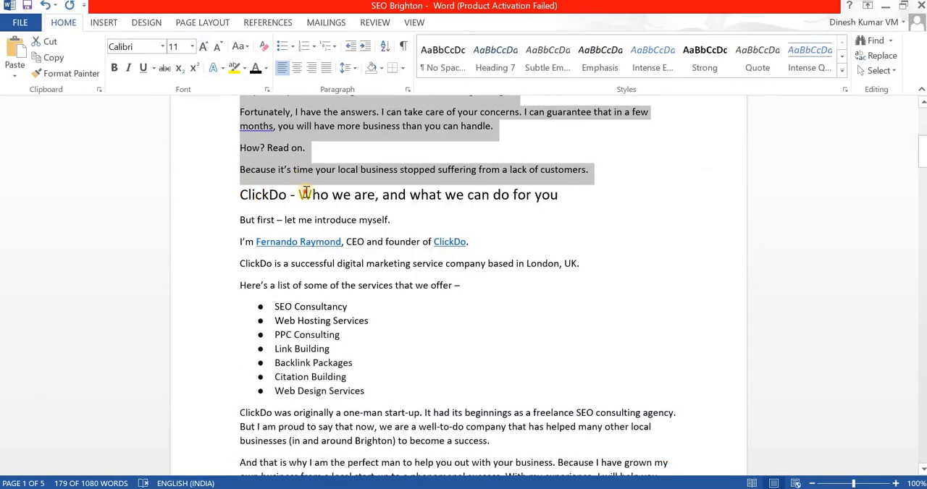
triple_click(306, 193)
scroll(259, 206, down, 1)
drag(245, 187, 422, 234)
scroll(391, 262, down, 4)
scroll(441, 277, down, 6)
click(378, 153)
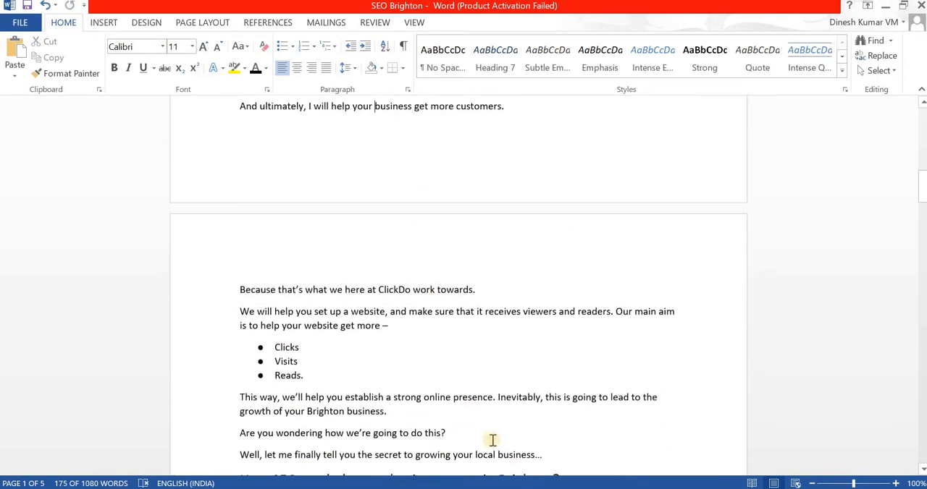
scroll(493, 441, up, 3)
Return to the page editor in Chrome, add a new row below the introduction, and give it a narrow–wide–narrow three-column layout.
key(alt+Tab)
click(362, 354)
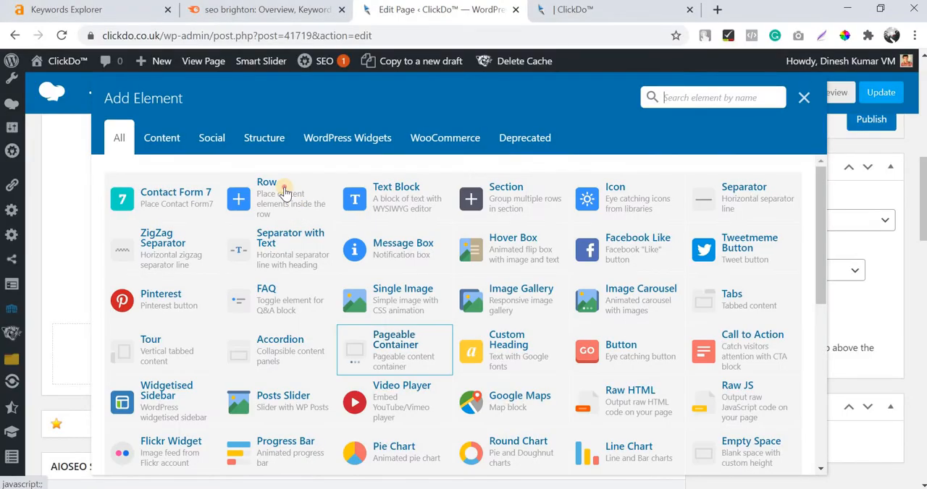
click(284, 192)
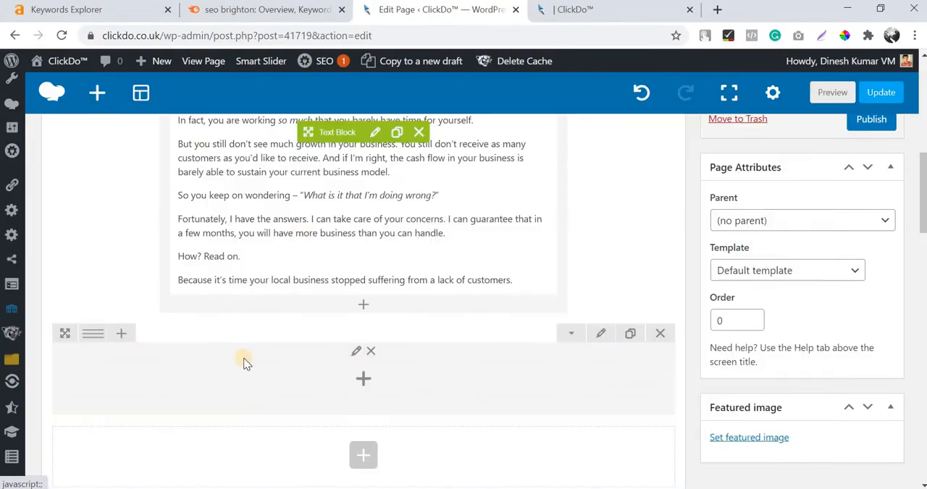
mouse_move(93, 334)
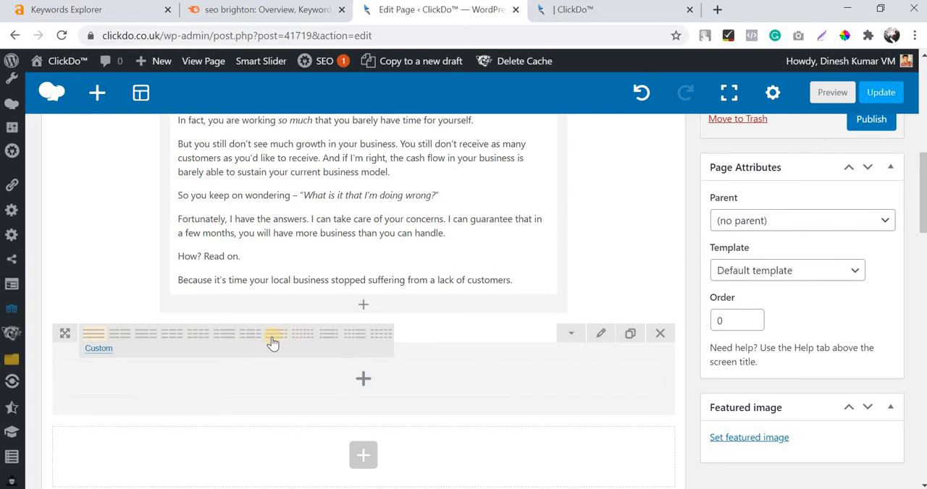
click(332, 338)
scroll(364, 316, down, 1)
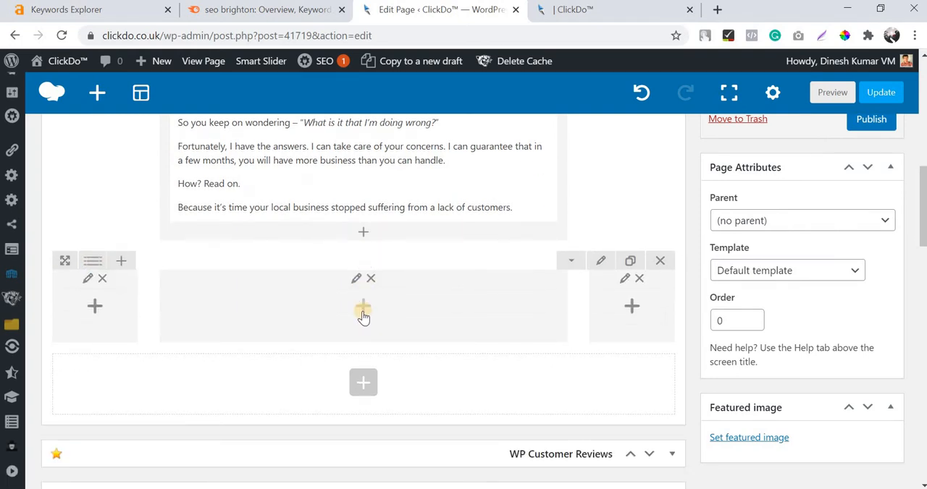
Add a Custom Heading to the new row's middle column, and copy the heading "ClickDo - Who we are, and what we can do for you" from Word.
click(363, 312)
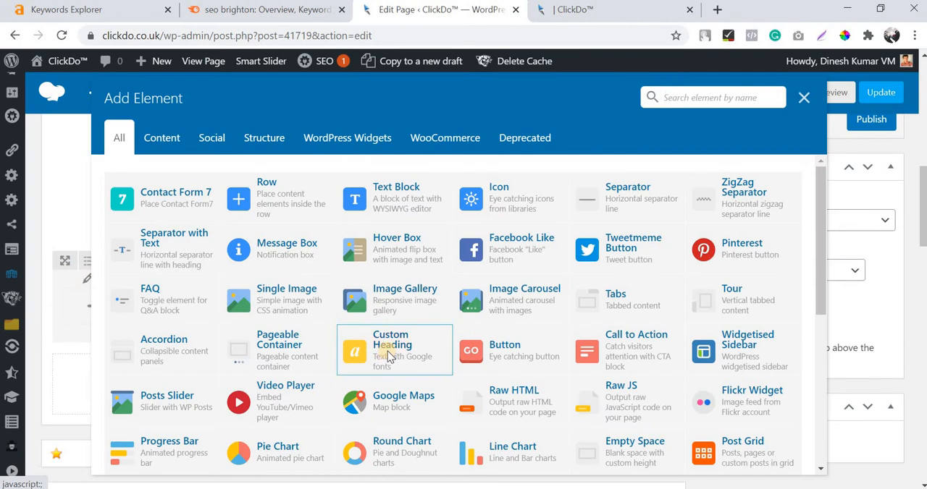
click(389, 354)
key(alt+Tab)
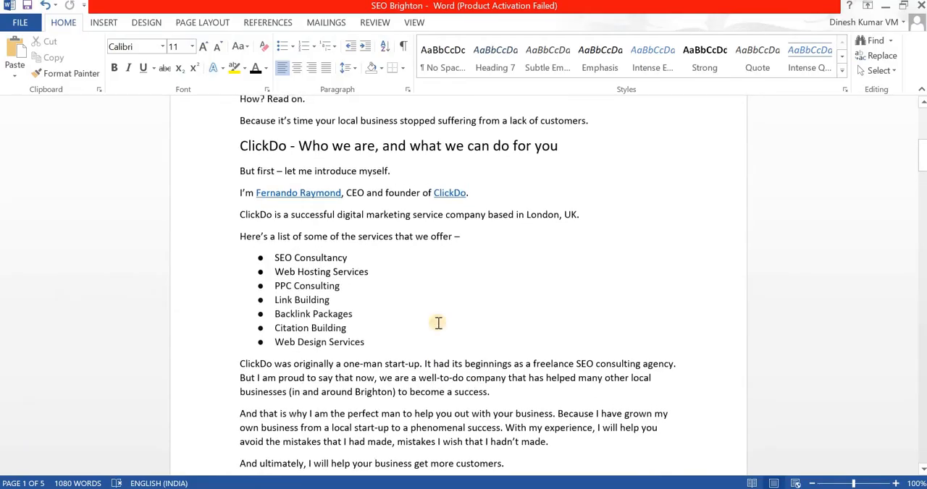
scroll(438, 322, up, 4)
triple_click(415, 321)
key(ctrl+c)
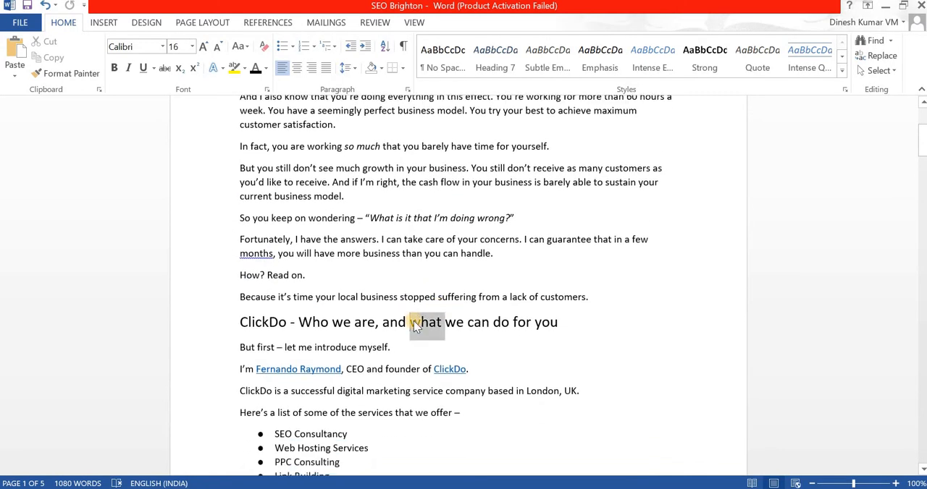
Return to Chrome and replace the custom heading's placeholder text with "ClickDo - Who we are, and what we can do for you".
key(alt+Tab)
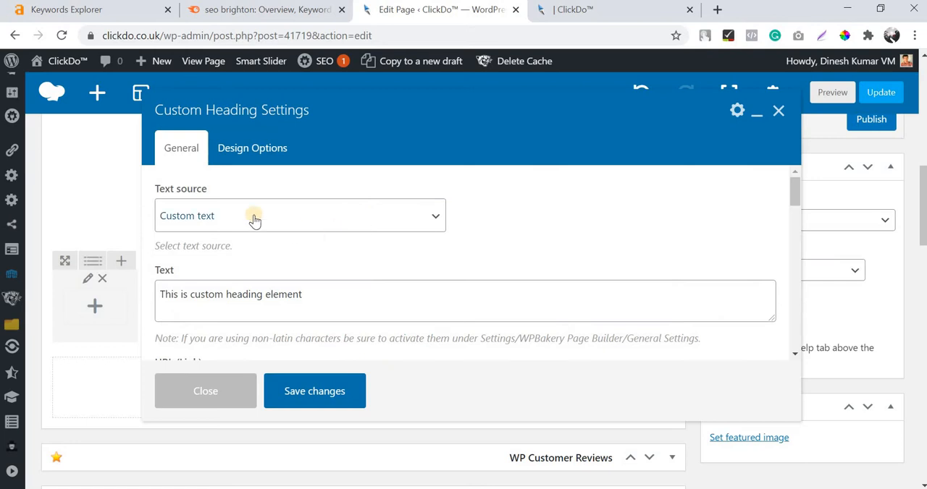
double_click(340, 303)
key(ctrl+a)
key(ctrl+v)
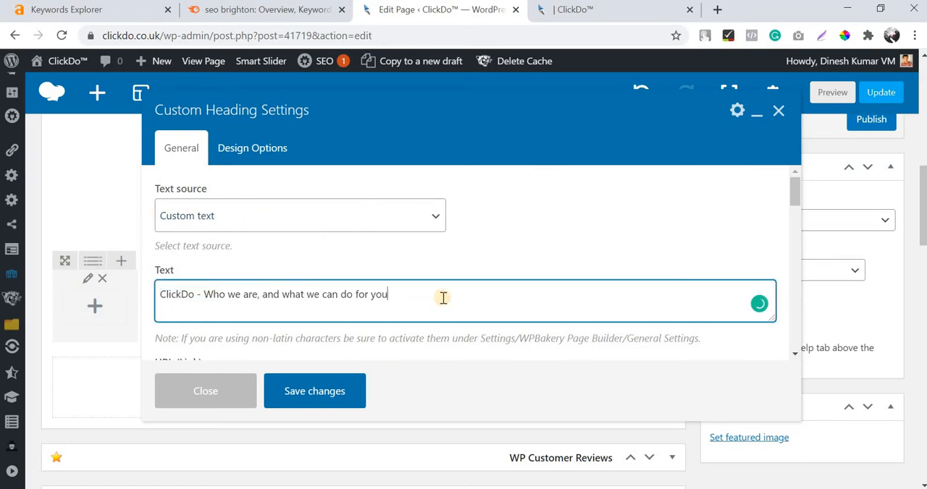
Set the custom heading's element tag to h3 and its text alignment to center.
scroll(444, 301, down, 4)
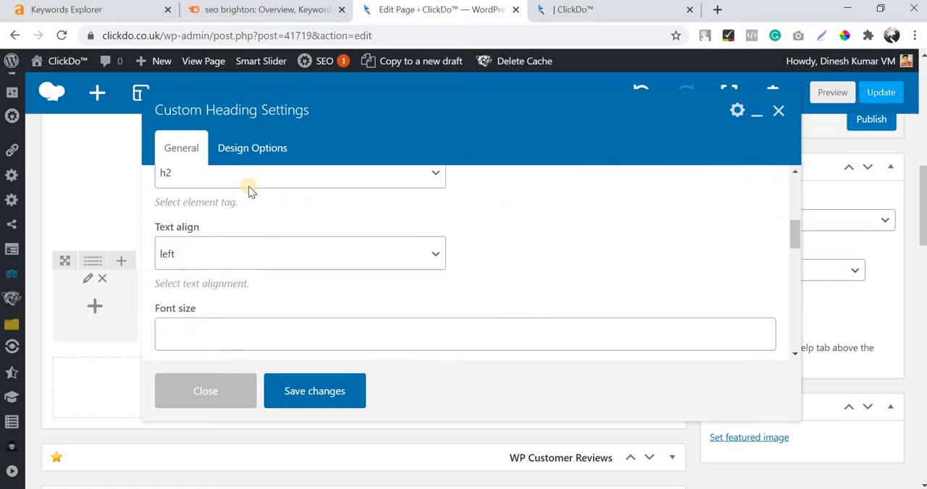
scroll(255, 241, up, 1)
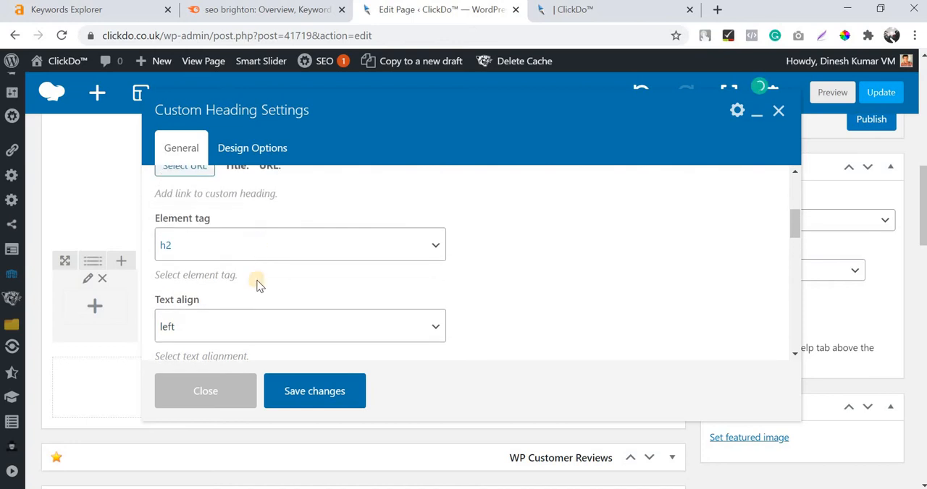
click(251, 247)
click(249, 297)
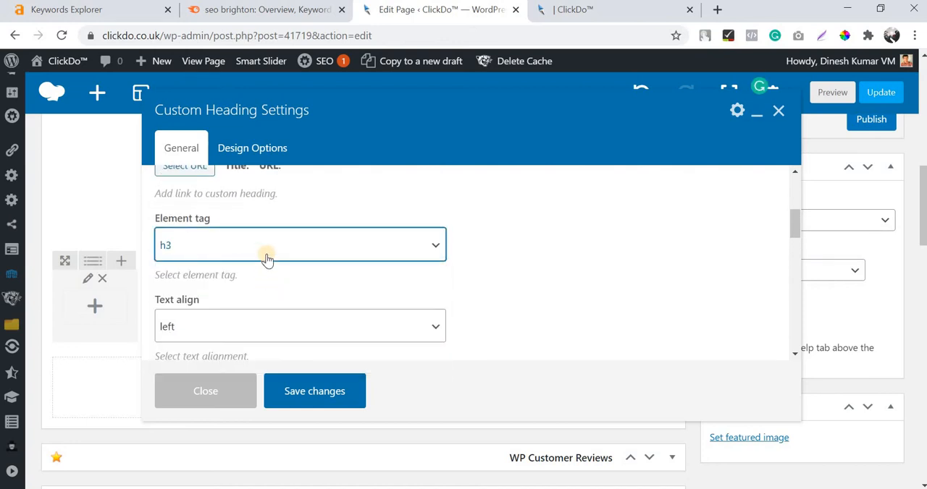
scroll(265, 261, down, 1)
click(261, 257)
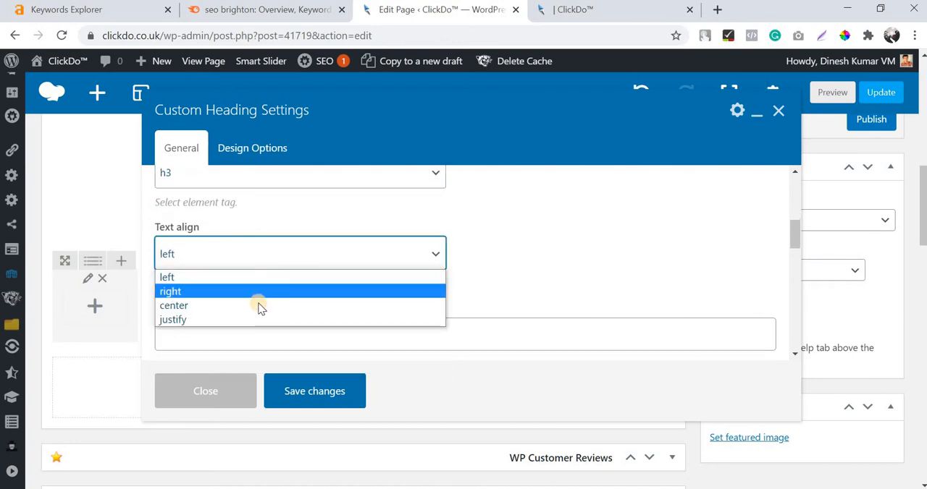
click(281, 258)
Enable the theme default font family for the custom heading and save its settings.
scroll(283, 262, down, 2)
scroll(217, 285, down, 2)
scroll(244, 215, down, 1)
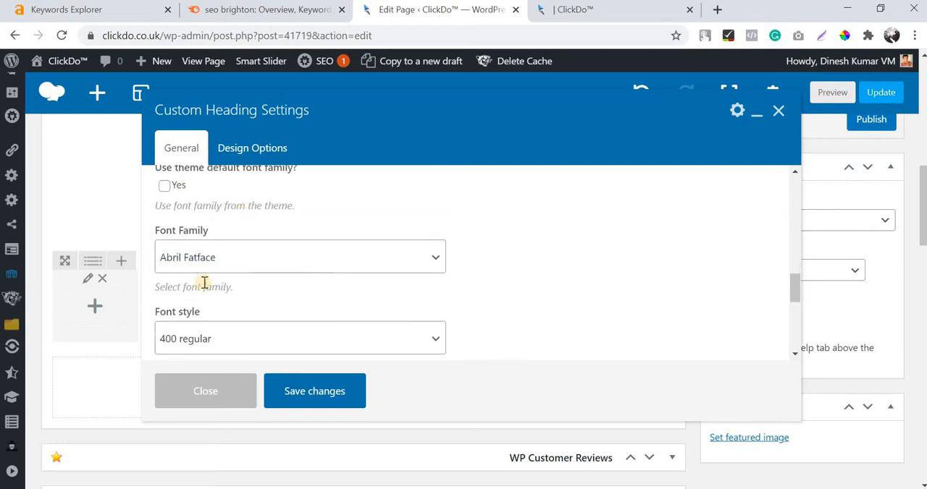
scroll(174, 271, up, 1)
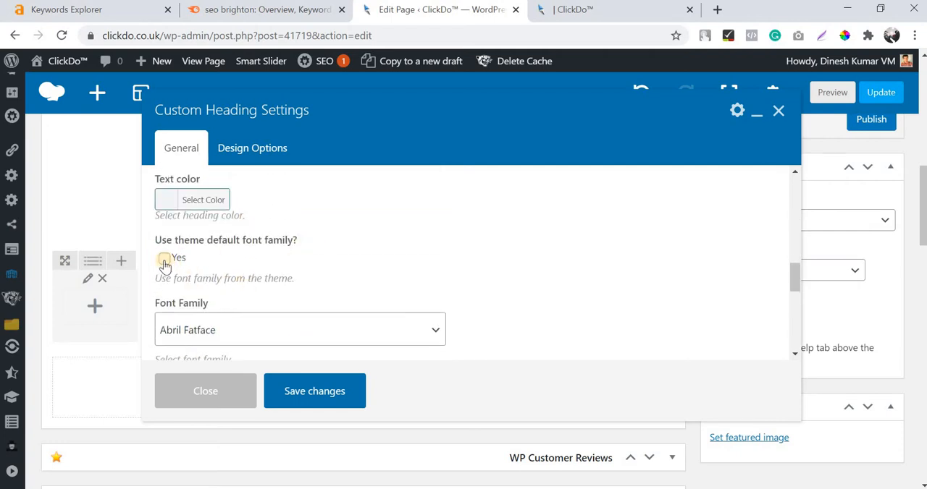
click(164, 260)
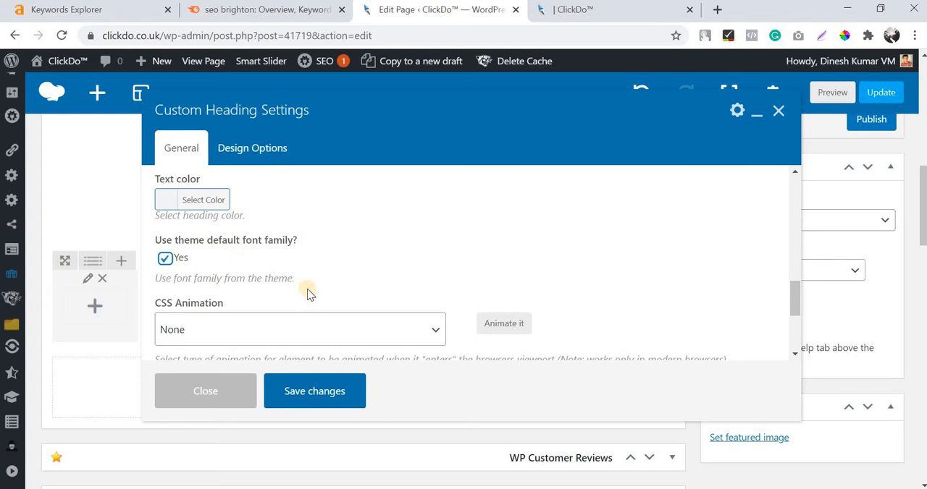
click(352, 391)
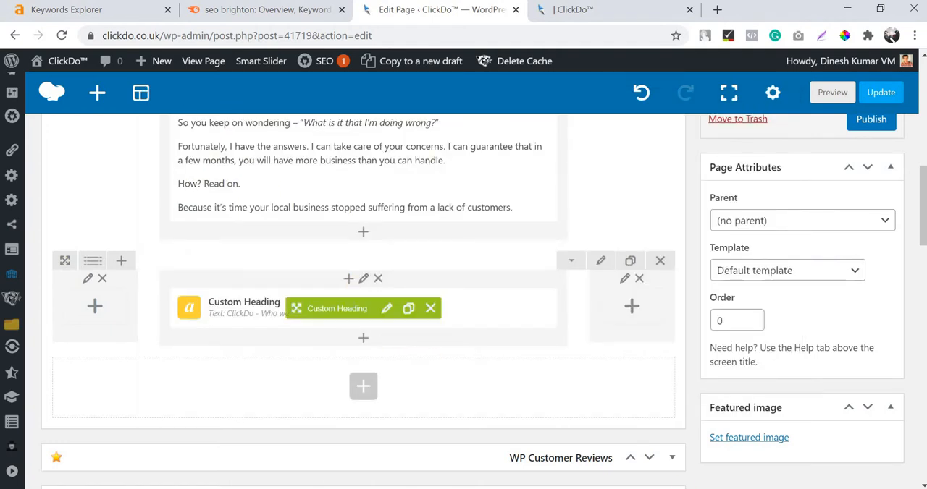
Switch to Word and copy the body text of the "ClickDo - Who we are" section, starting at "But first – let me introduce myself.".
key(alt+Tab)
scroll(431, 252, down, 5)
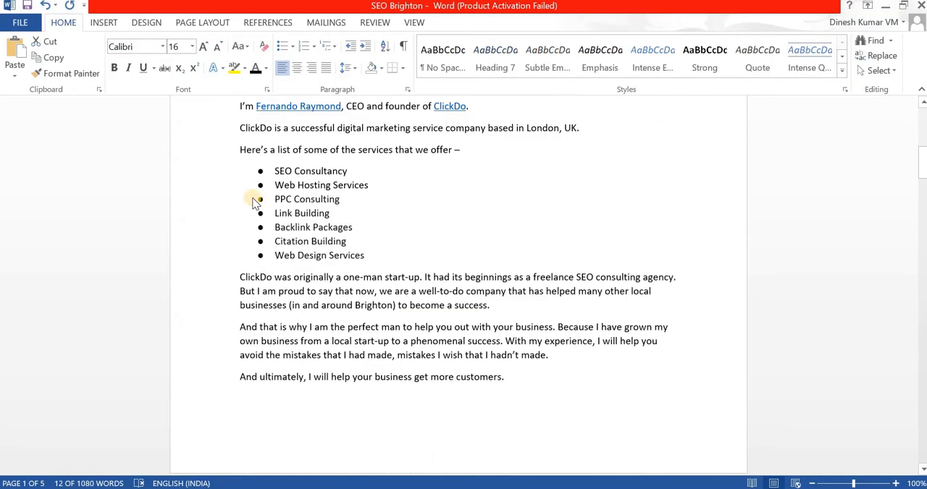
scroll(256, 196, up, 3)
drag(242, 207, 658, 297)
scroll(304, 254, down, 12)
Return to Chrome, add a Text Block below the new custom heading, and replace its placeholder with the copied section text.
click(511, 488)
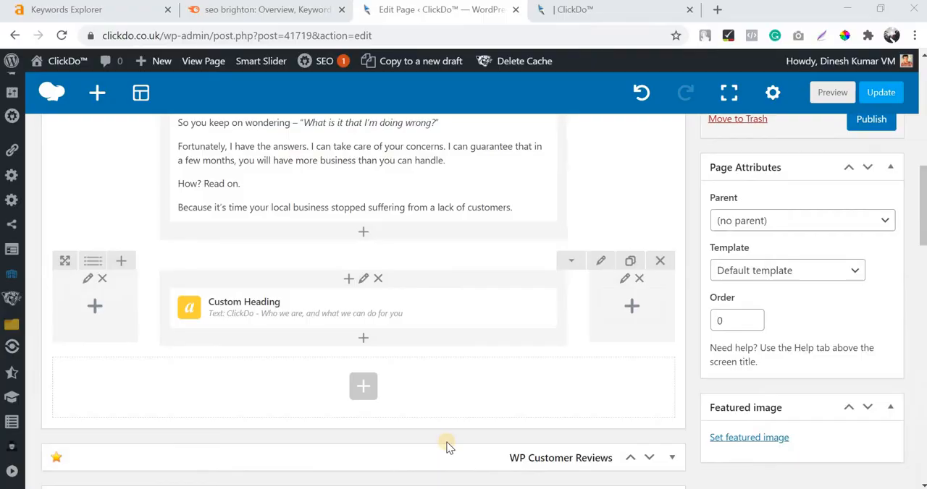
click(362, 339)
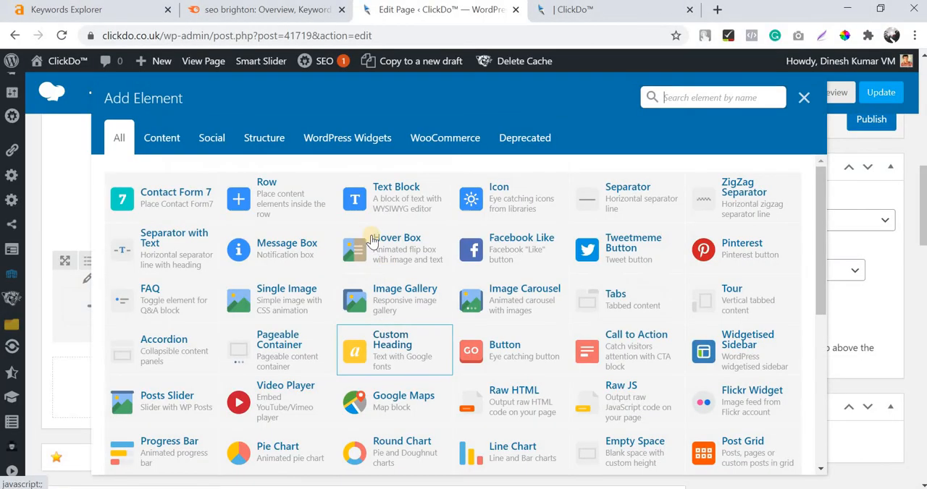
click(392, 215)
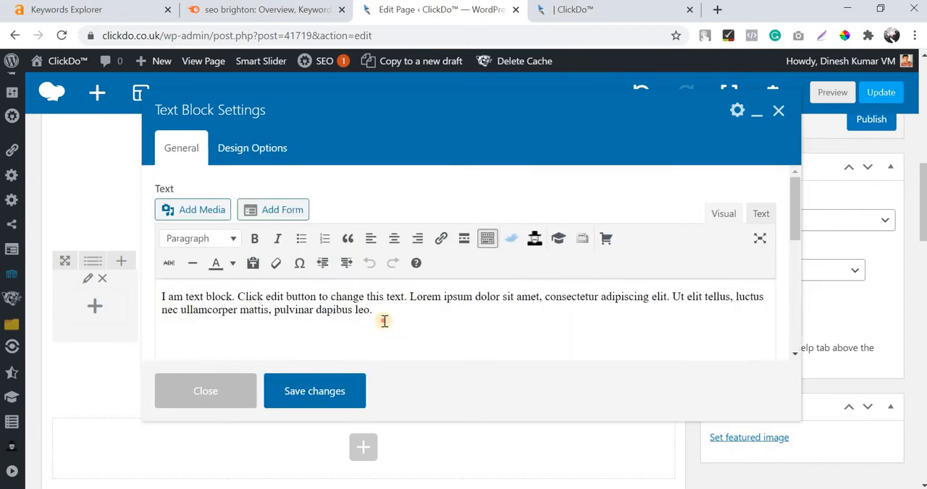
triple_click(383, 317)
key(BackSpace)
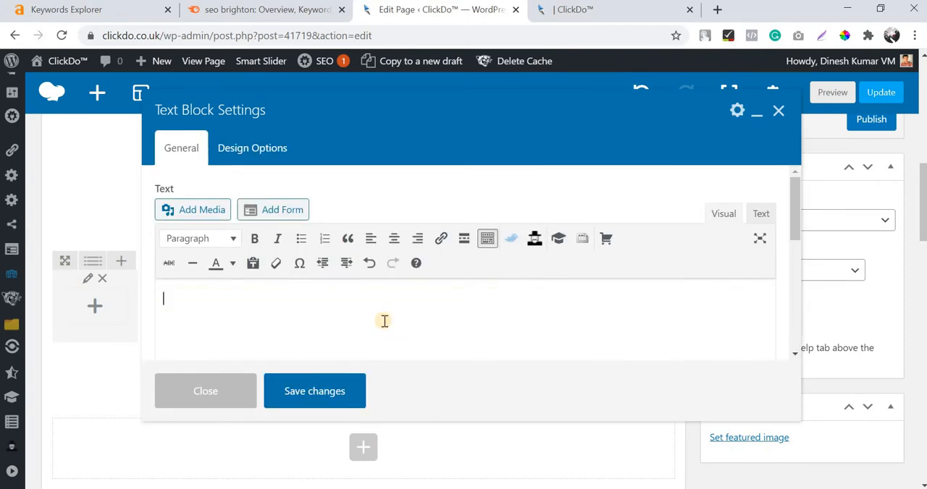
text(We will help you set up a website, and make sure that it receives viewers and readers. Our main aim is to help your website get more:\nClicks\nVisits\n\nThis way, we'll help you establish a strong online presence. Inevitably, this is going to lead to the growth of your Brighton business.)
Remove the empty bullet below "Visits" in the pasted text and save the text block.
scroll(280, 340, up, 3)
scroll(252, 301, down, 2)
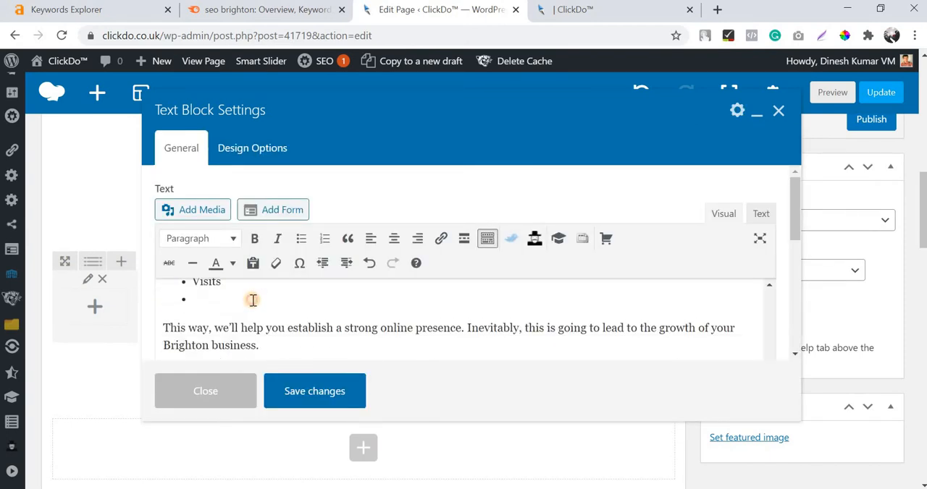
key(BackSpace)
scroll(311, 333, up, 5)
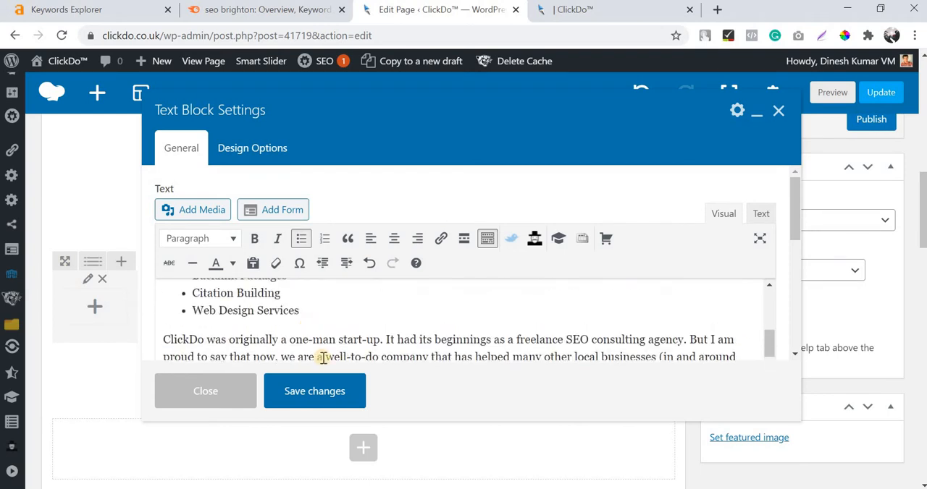
click(317, 393)
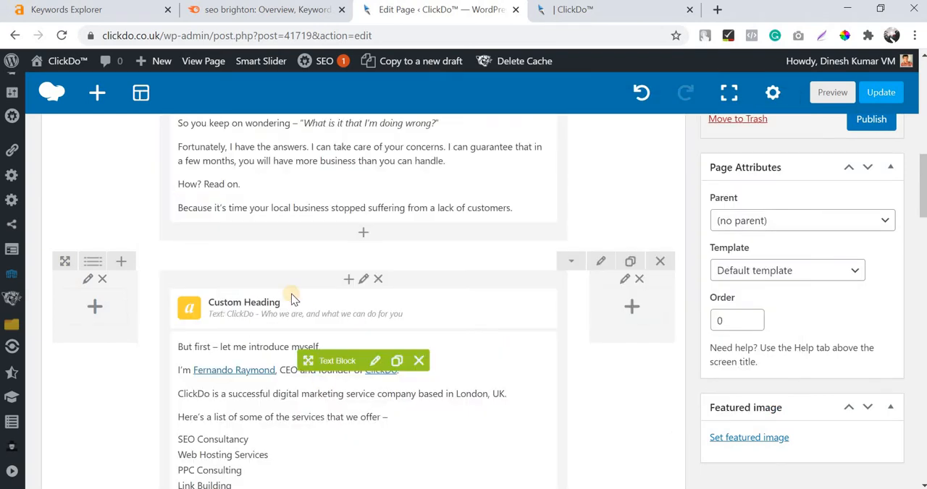
Save the page draft with the new section and open its preview.
scroll(676, 321, down, 5)
scroll(797, 198, up, 15)
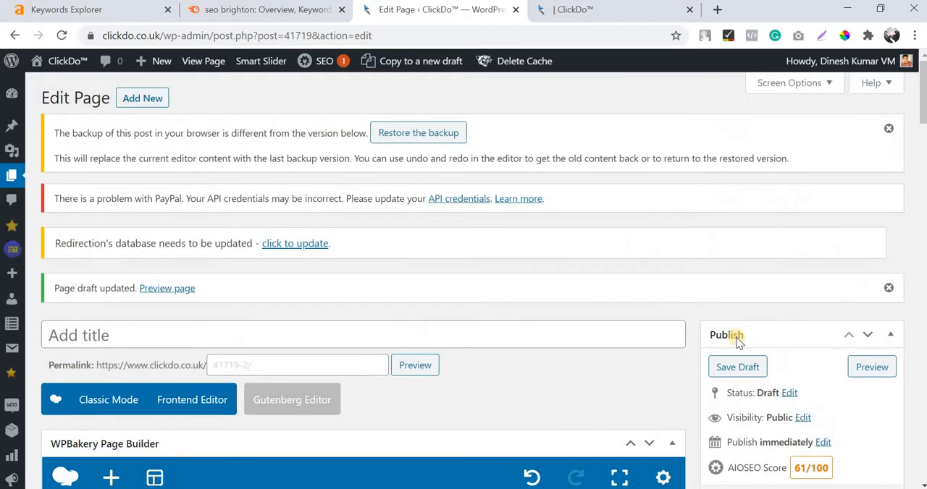
scroll(734, 299, down, 1)
click(735, 297)
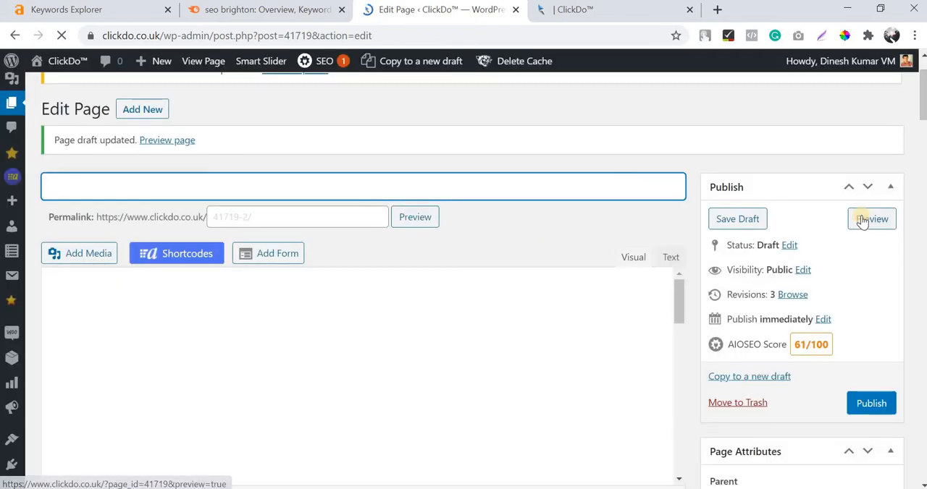
click(862, 221)
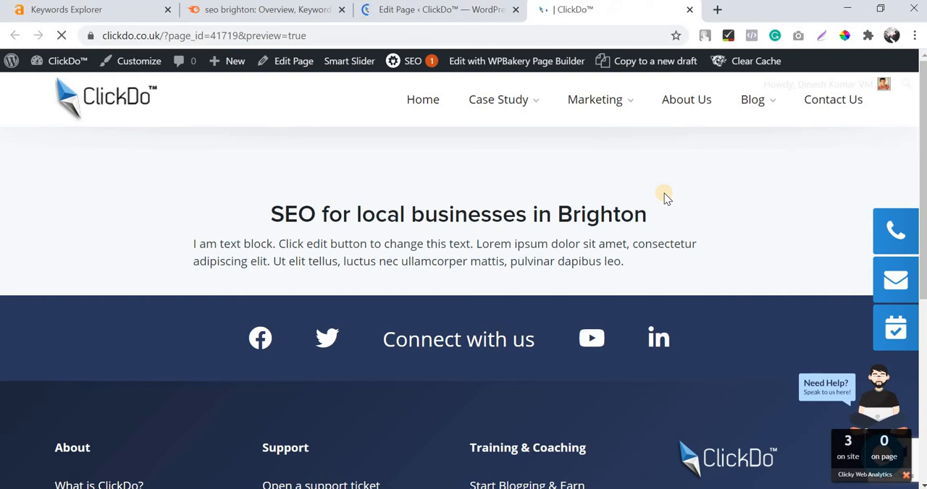
Examine the heading and introduction paragraphs in the refreshed page preview.
scroll(664, 193, down, 5)
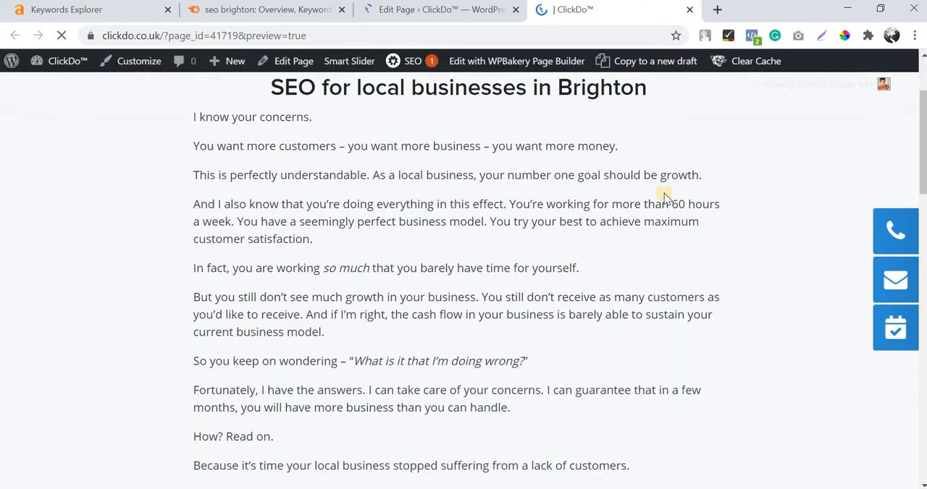
scroll(664, 194, up, 3)
scroll(410, 213, up, 3)
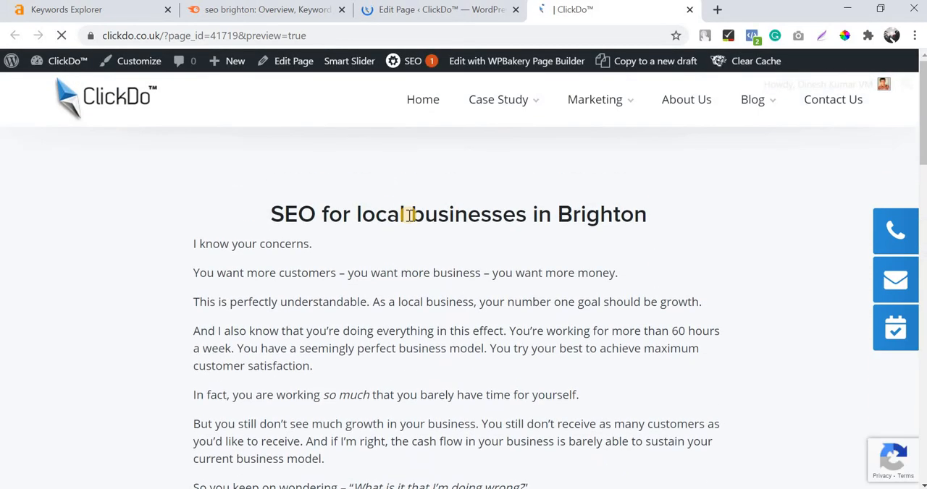
scroll(407, 214, down, 4)
scroll(408, 214, up, 4)
double_click(409, 215)
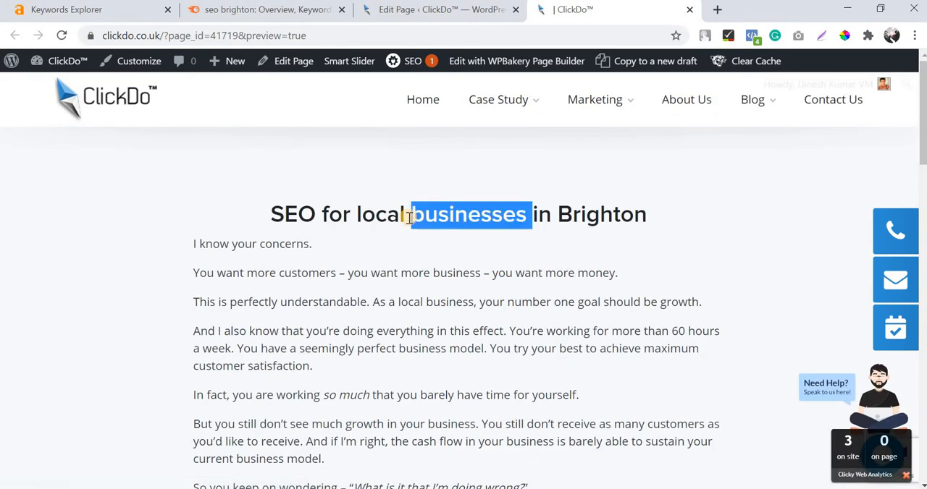
Examine the rest of the page preview, including the "ClickDo - Who we are, and what we can do for you" section.
scroll(367, 265, down, 3)
double_click(370, 267)
scroll(422, 276, down, 2)
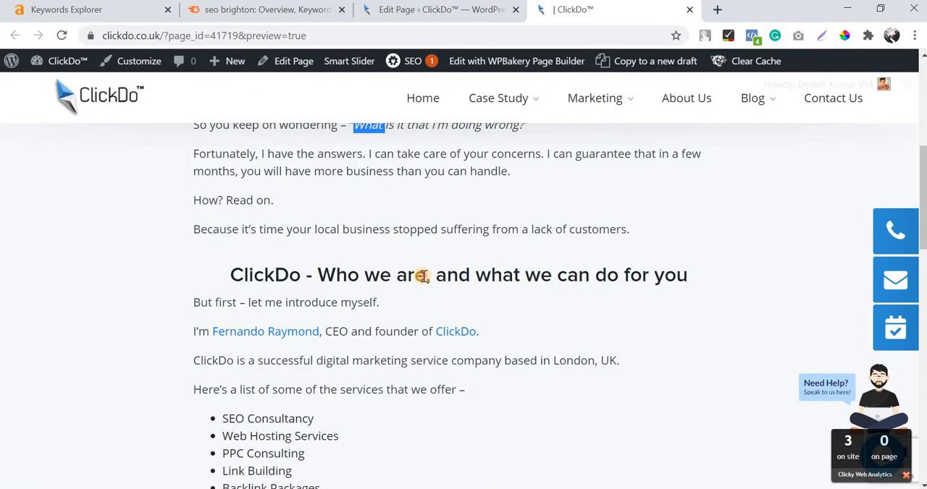
triple_click(422, 276)
scroll(362, 187, down, 8)
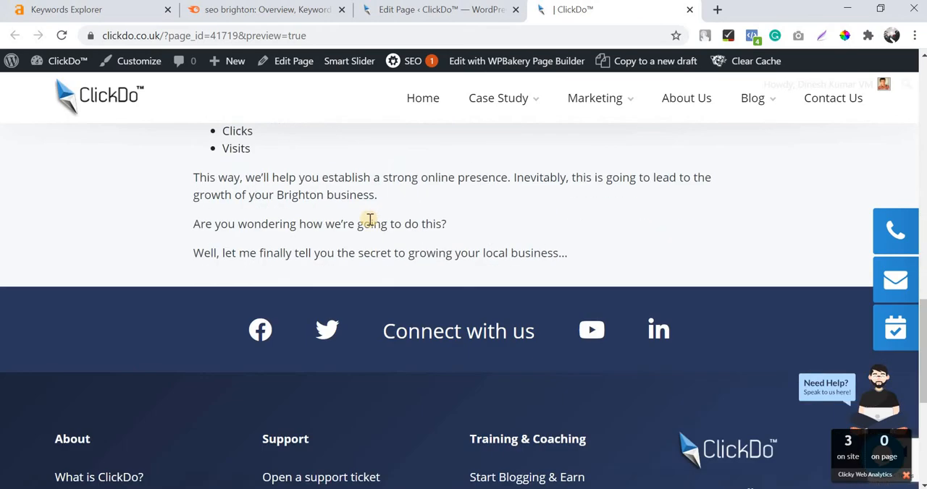
scroll(370, 220, up, 8)
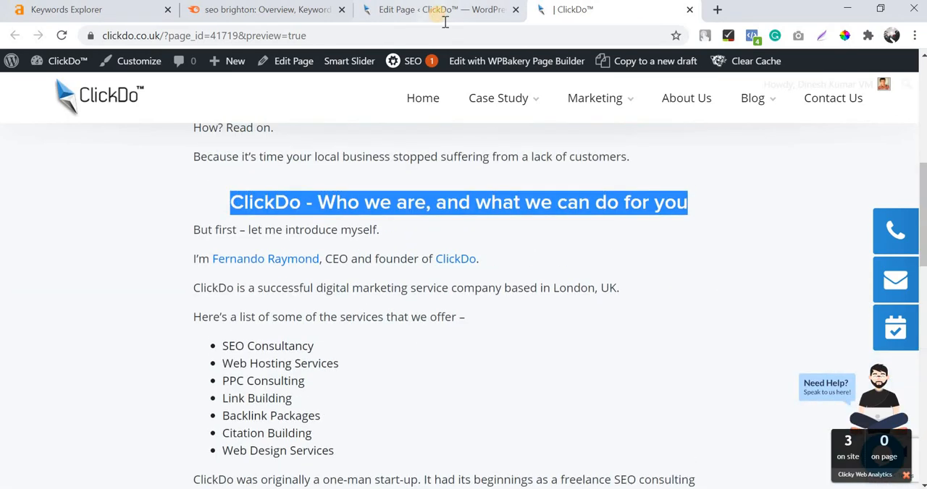
Leave the preview for the page editor, switch to Word and copy the heading "How SEO can help your business grow in Brighton?".
click(445, 22)
scroll(468, 198, down, 10)
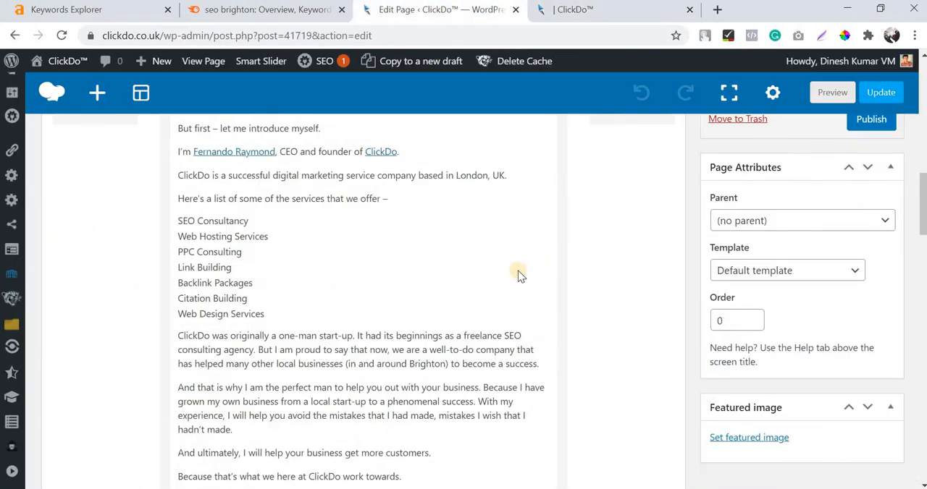
key(alt+Tab)
scroll(518, 273, down, 4)
scroll(518, 271, up, 2)
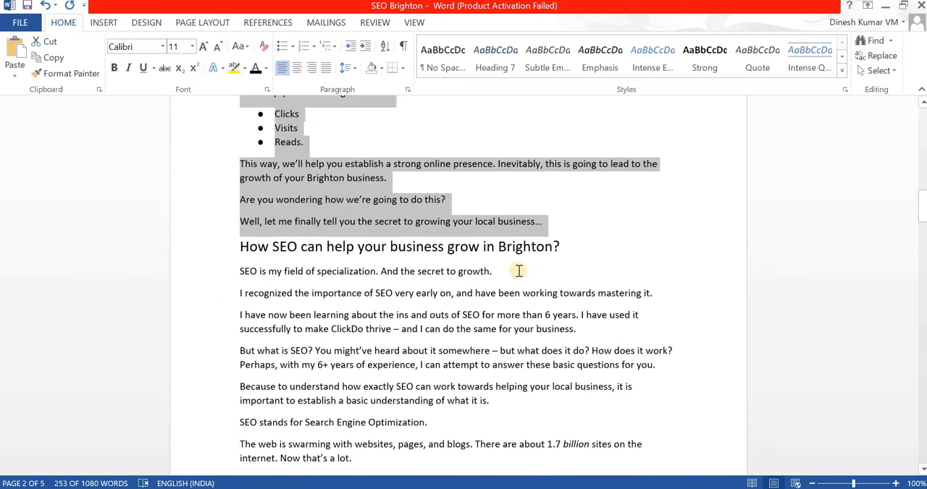
scroll(519, 271, down, 7)
scroll(368, 194, up, 5)
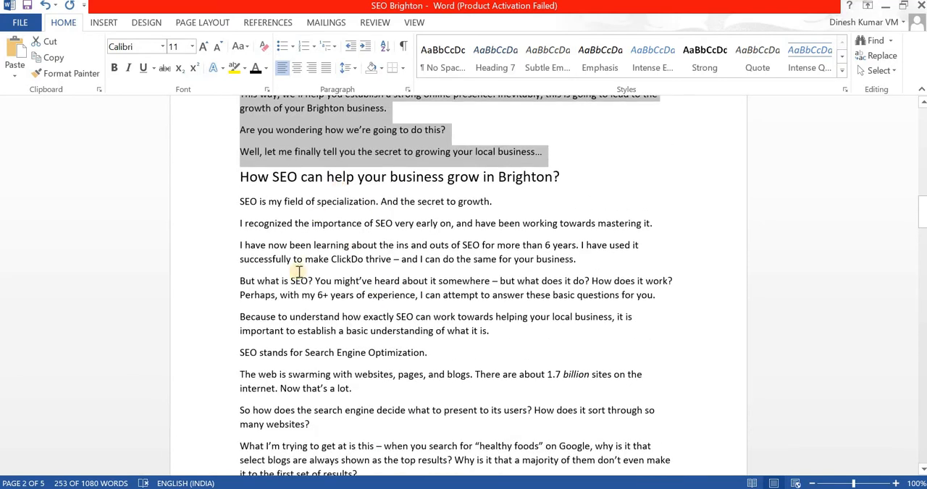
scroll(384, 281, down, 5)
scroll(369, 242, up, 7)
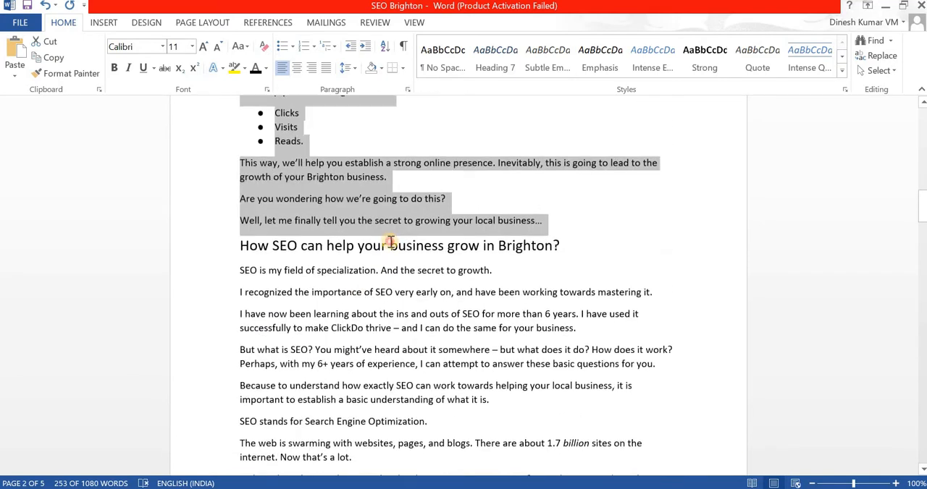
click(389, 247)
triple_click(390, 246)
key(ctrl+c)
Return to Chrome and add a row below the last section with a three-column layout, wide in the middle and narrow on both sides.
key(alt+Tab)
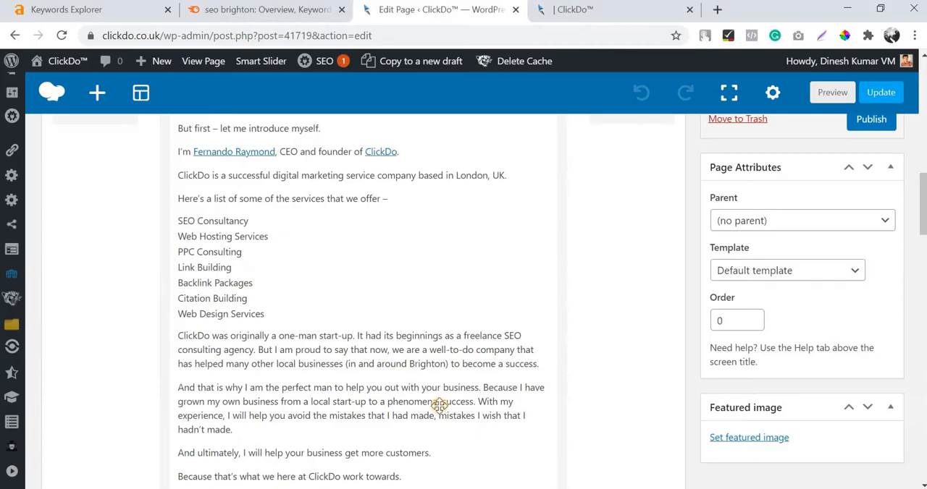
scroll(405, 319, down, 5)
click(367, 274)
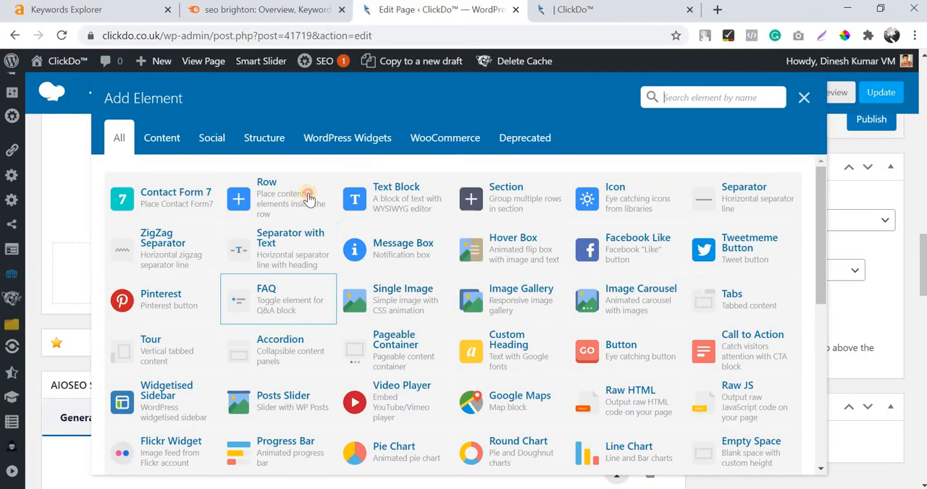
click(277, 135)
mouse_move(93, 252)
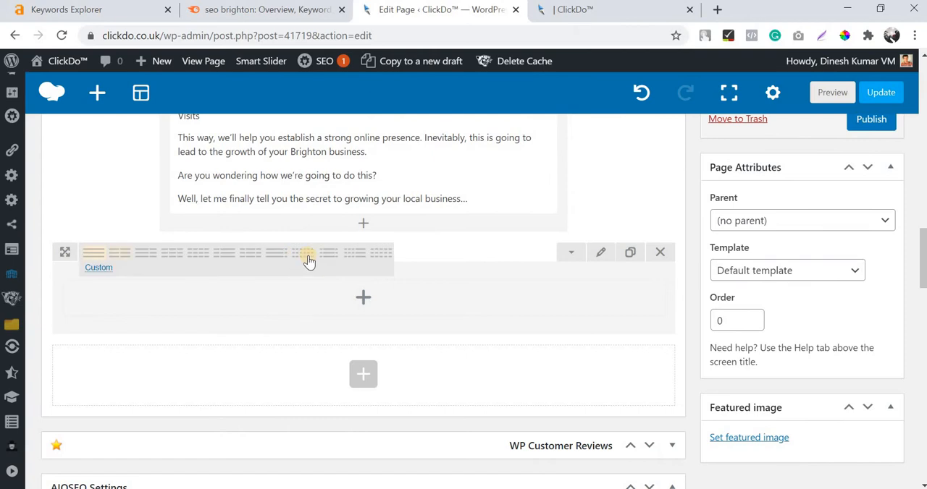
Add a Custom Heading to the new row's middle column and replace its text with "How SEO can help your business grow in Brighton?".
click(365, 302)
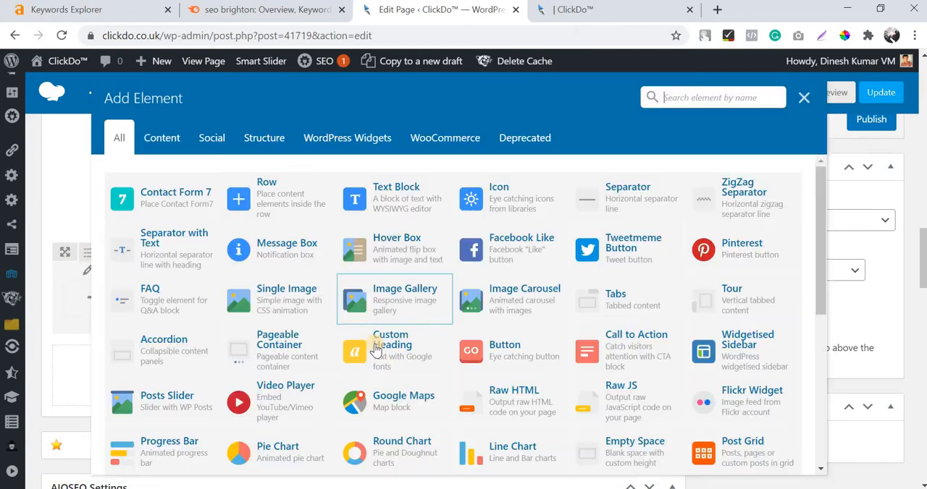
click(391, 344)
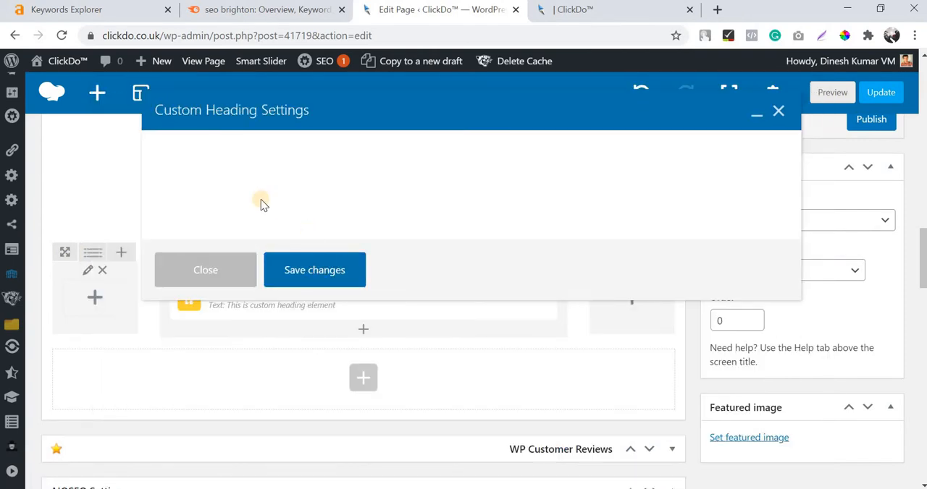
click(284, 220)
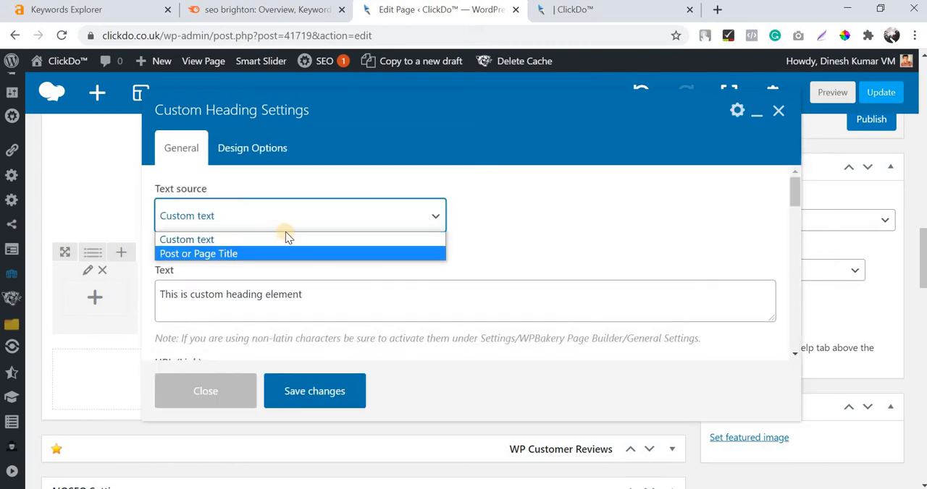
click(353, 305)
click(354, 304)
key(ctrl+a)
key(ctrl+v)
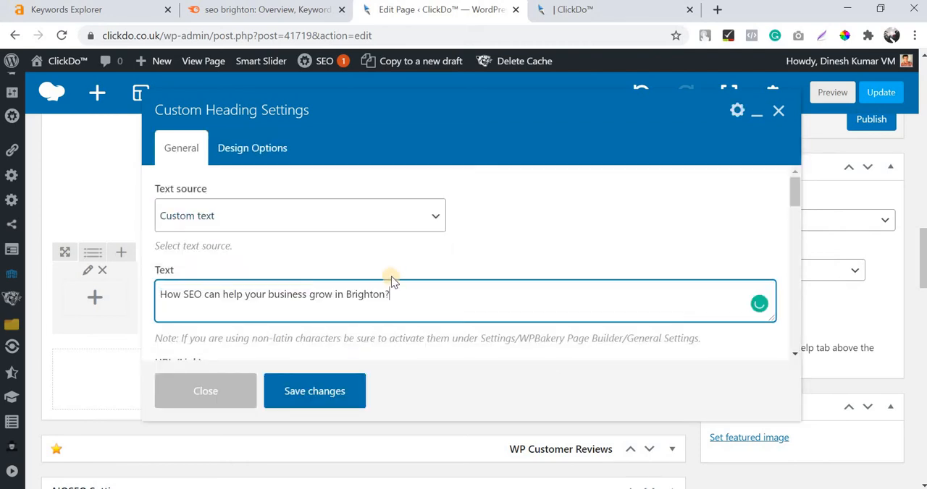
Set the custom heading's element tag to h3 and its text alignment to center, and save the heading.
scroll(307, 304, down, 2)
click(252, 330)
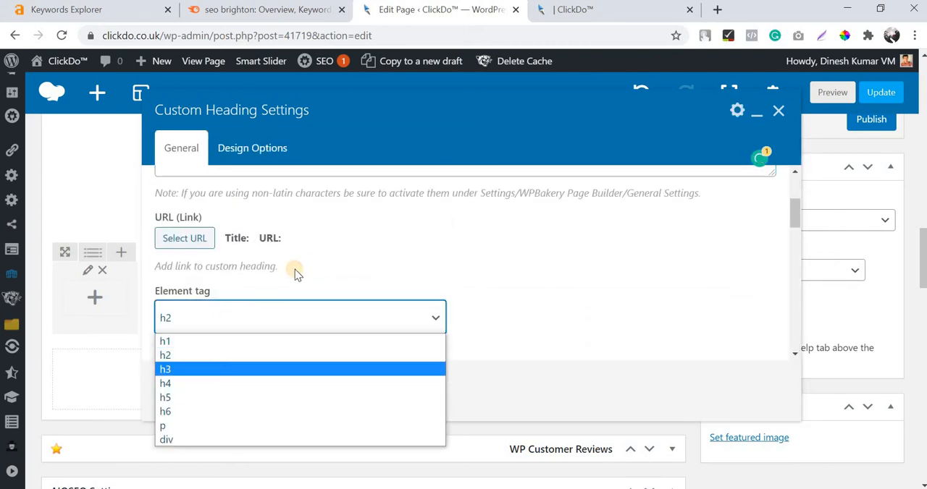
scroll(263, 251, down, 3)
scroll(242, 283, up, 2)
click(239, 254)
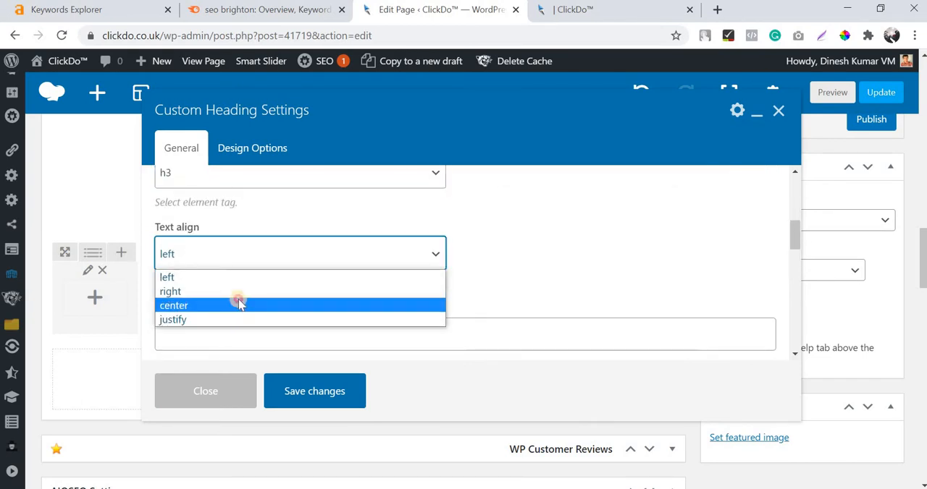
click(239, 304)
scroll(239, 297, down, 3)
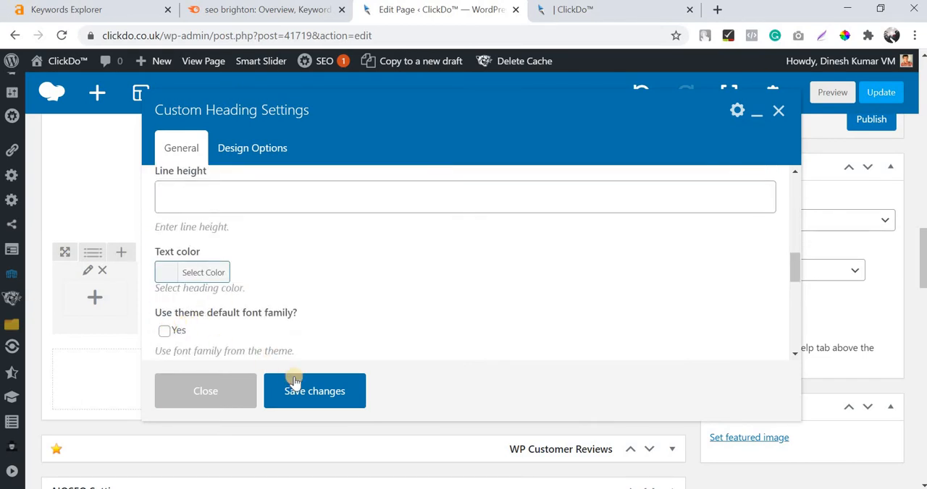
click(320, 392)
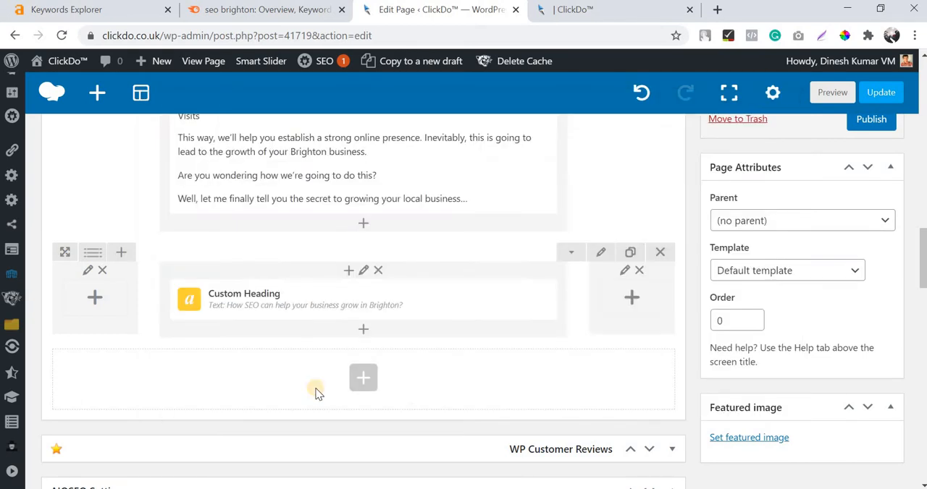
click(363, 332)
click(267, 202)
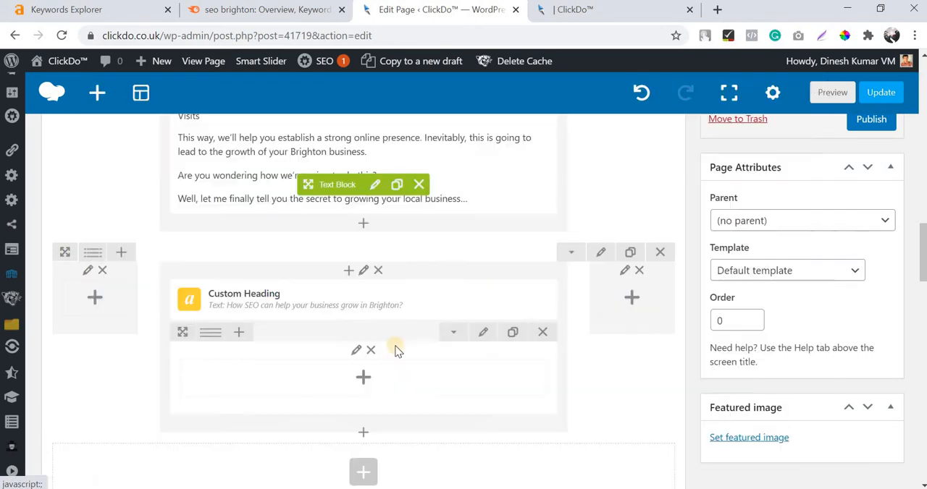
click(542, 331)
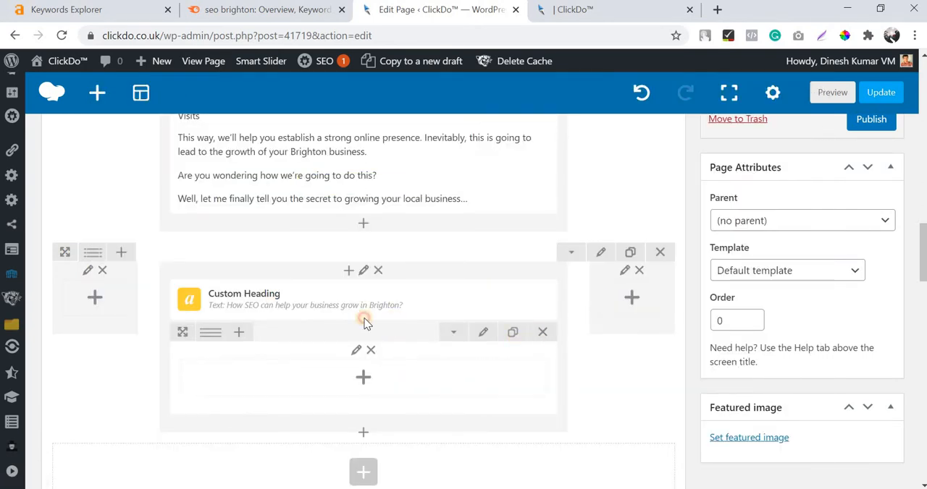
Add a Text Block below the heading, and in Word copy the section's paragraphs from "SEO is my field of specialization" to "and more money.".
click(391, 221)
click(384, 135)
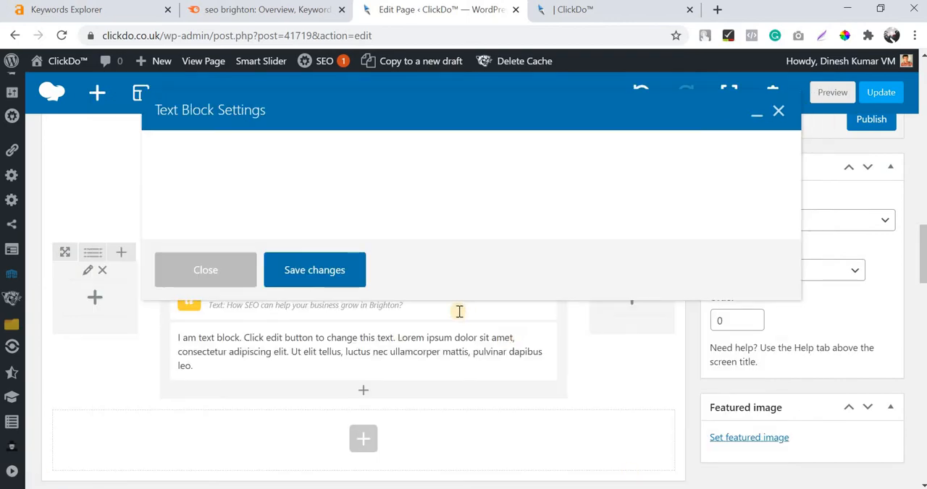
key(alt+Tab)
scroll(357, 275, down, 3)
click(241, 168)
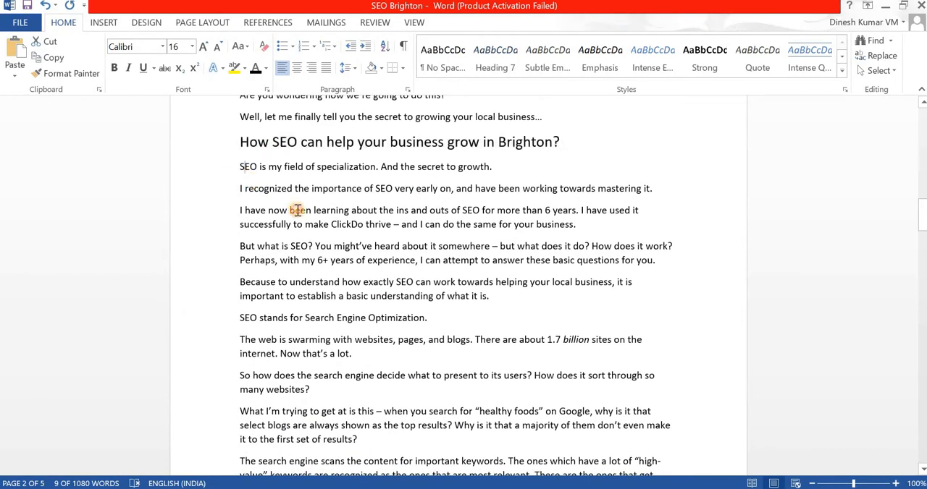
drag(297, 210, 315, 304)
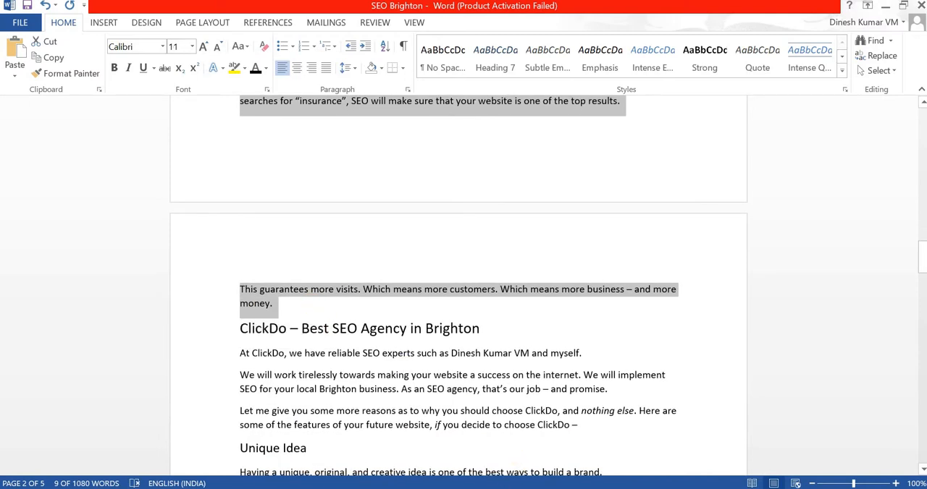
Return to Chrome, replace the text block's placeholder with the copied paragraphs, and save the block.
key(alt+Tab)
key(ctrl+a)
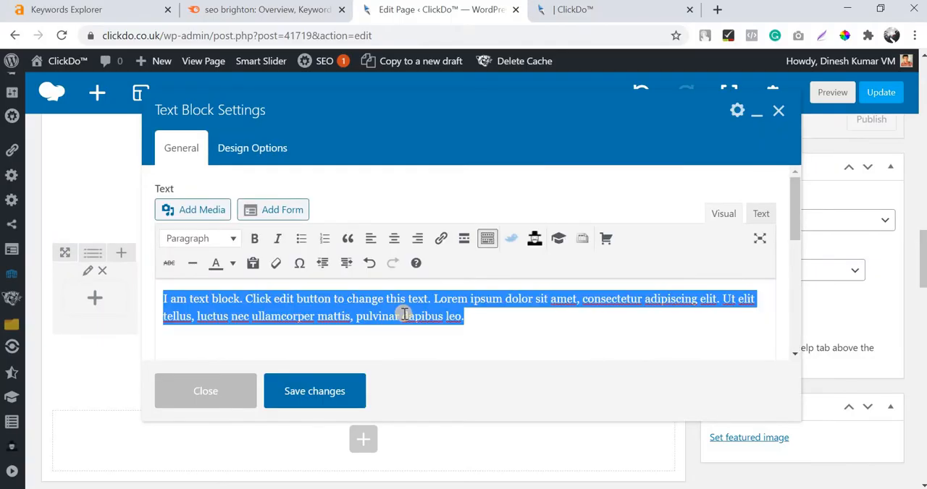
key(ctrl+v)
click(343, 392)
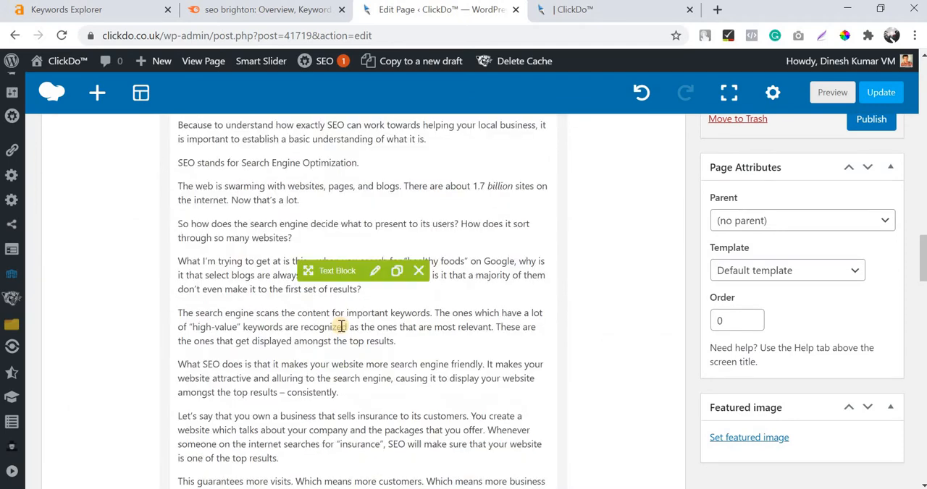
Switch to Word and copy the next section heading, "ClickDo – Best SEO Agency in Brighton".
scroll(342, 329, down, 1)
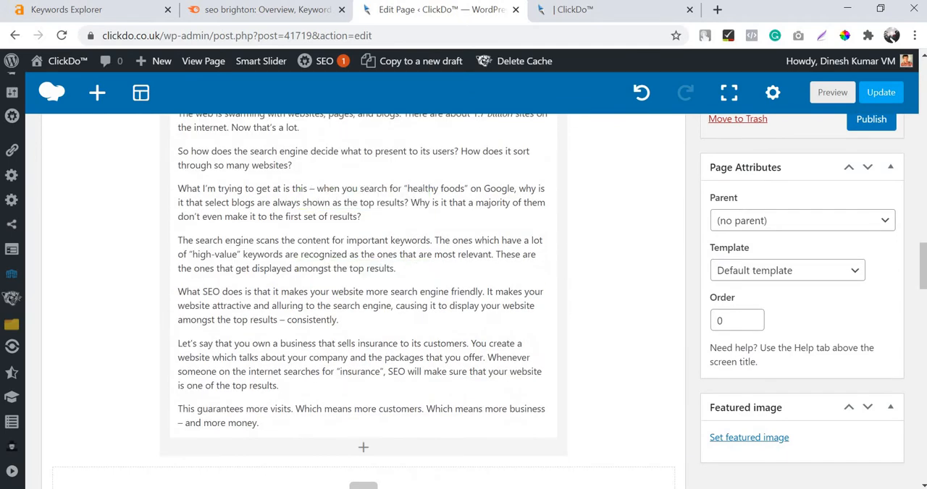
key(alt+Tab)
triple_click(466, 284)
scroll(466, 284, down, 5)
scroll(494, 259, up, 3)
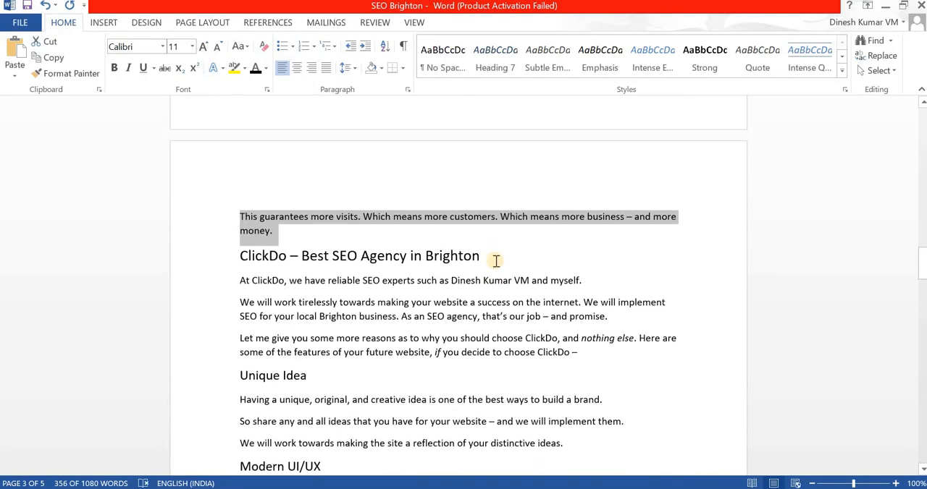
drag(483, 259, 262, 264)
key(ctrl+c)
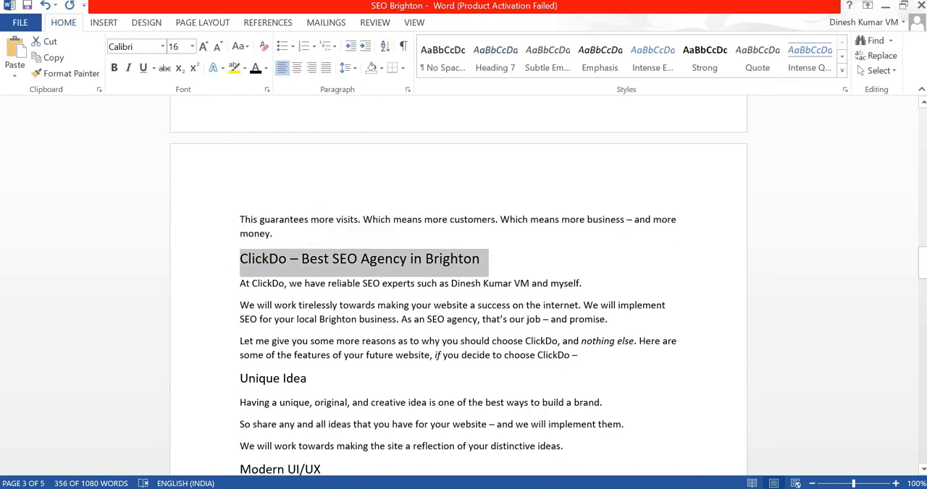
Return to Chrome and add another row at the end of the page, split into narrow, wide and narrow columns.
key(alt+Tab)
scroll(364, 352, down, 2)
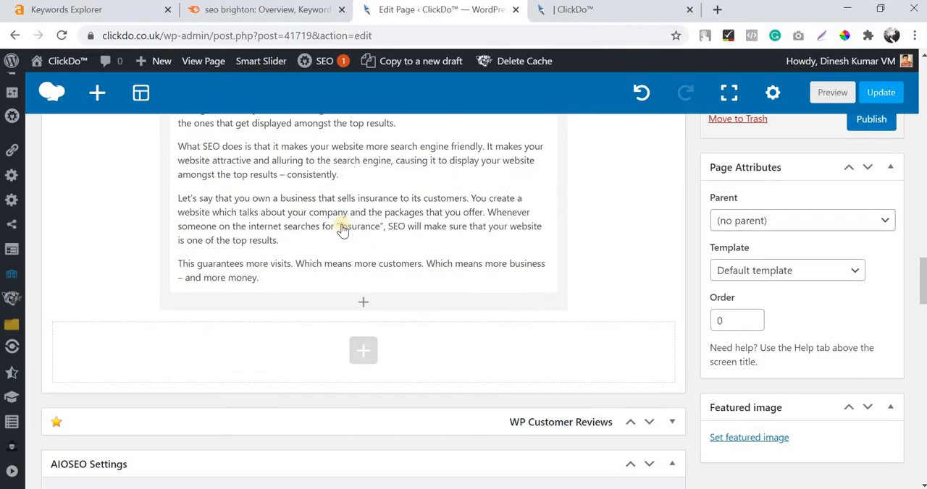
click(363, 350)
click(265, 184)
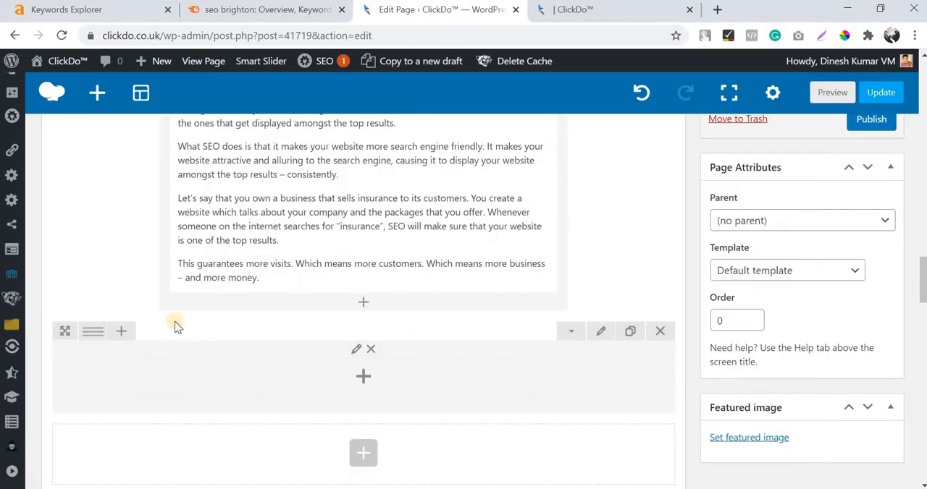
mouse_move(88, 333)
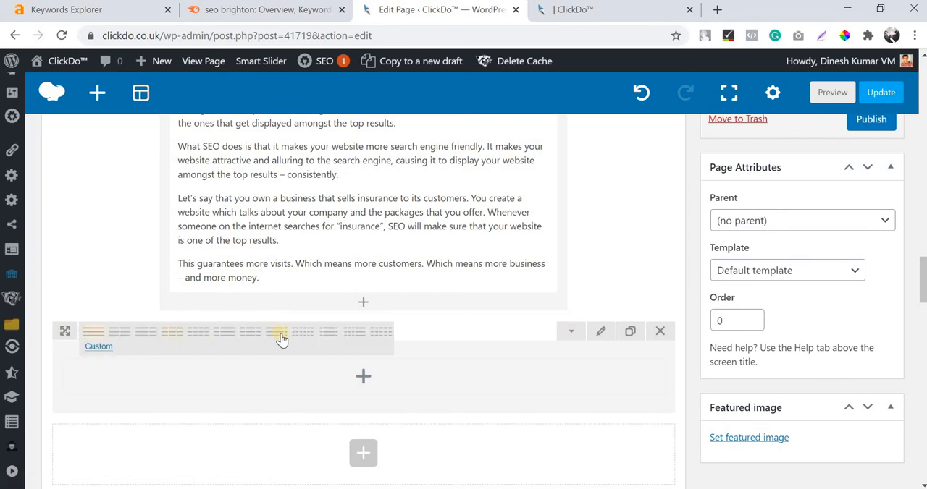
click(372, 396)
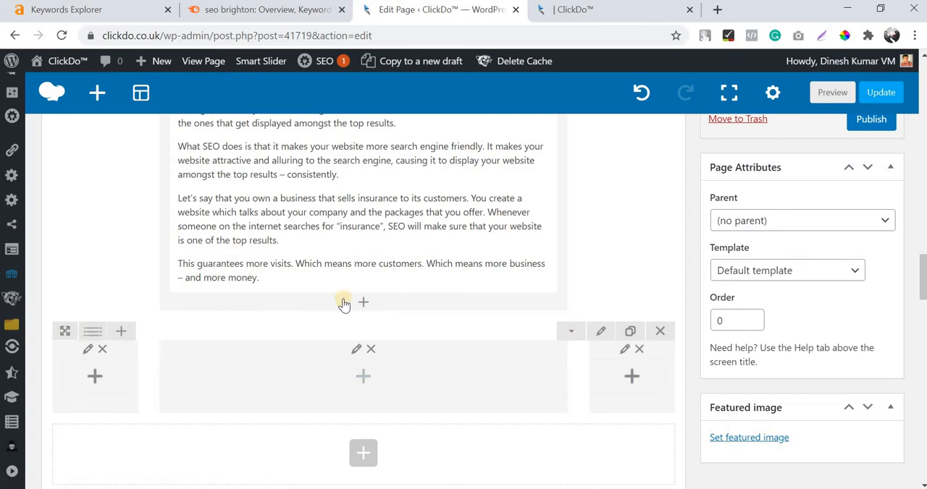
Add a Custom Heading to the new row's wide column and replace its placeholder with the copied "ClickDo – Best SEO Agency in Brighton".
click(363, 376)
click(385, 344)
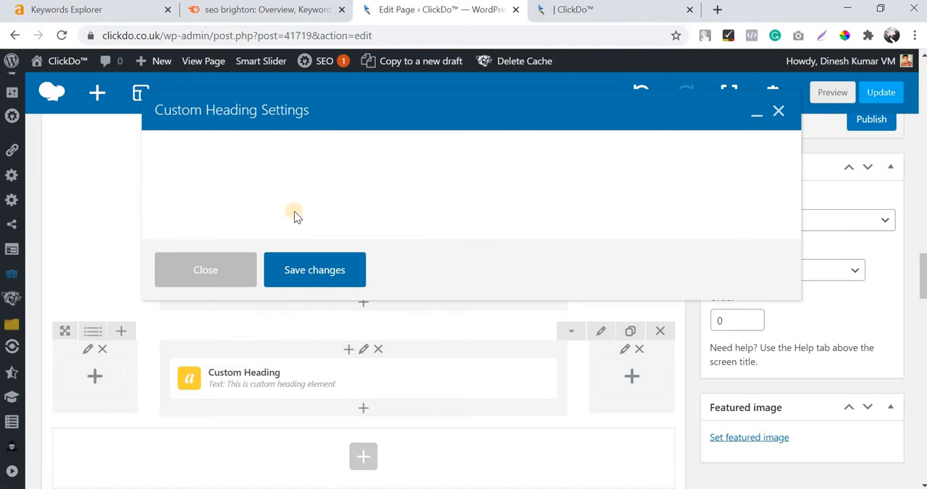
click(280, 223)
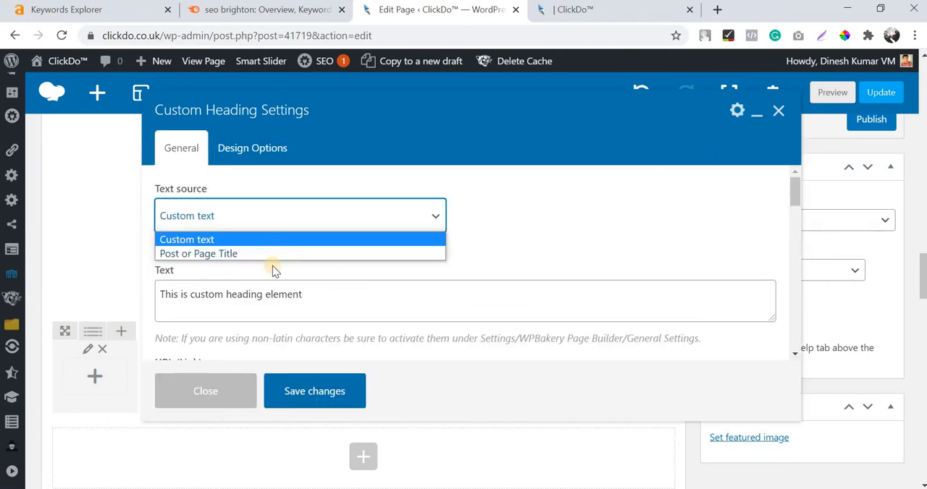
double_click(272, 299)
key(ctrl+a)
key(ctrl+v)
scroll(310, 280, down, 3)
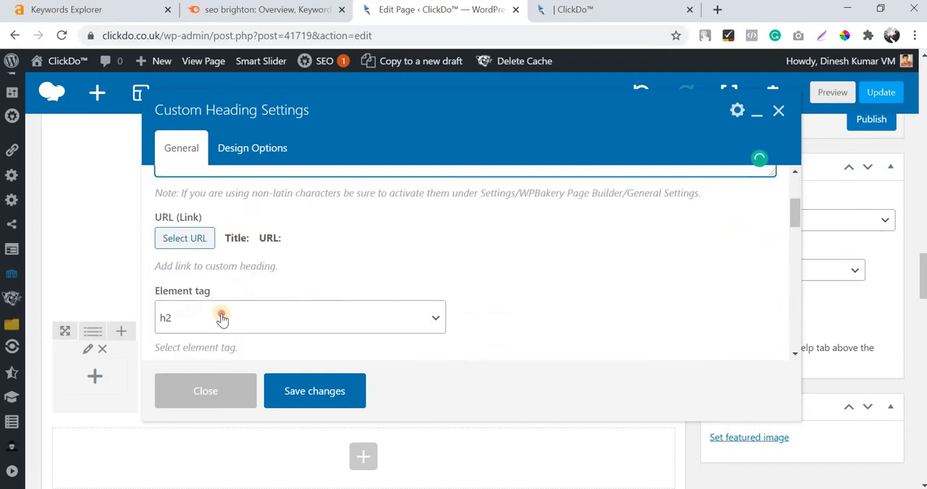
Set the heading's element tag to h3, choose its text alignment, enable the theme default font family, and save the heading.
click(217, 322)
key(Return)
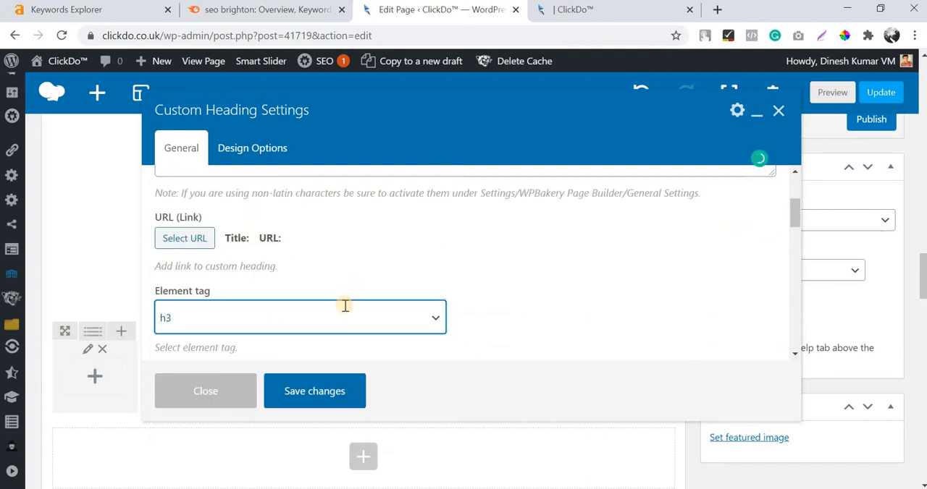
scroll(341, 306, down, 3)
scroll(306, 295, up, 2)
click(274, 333)
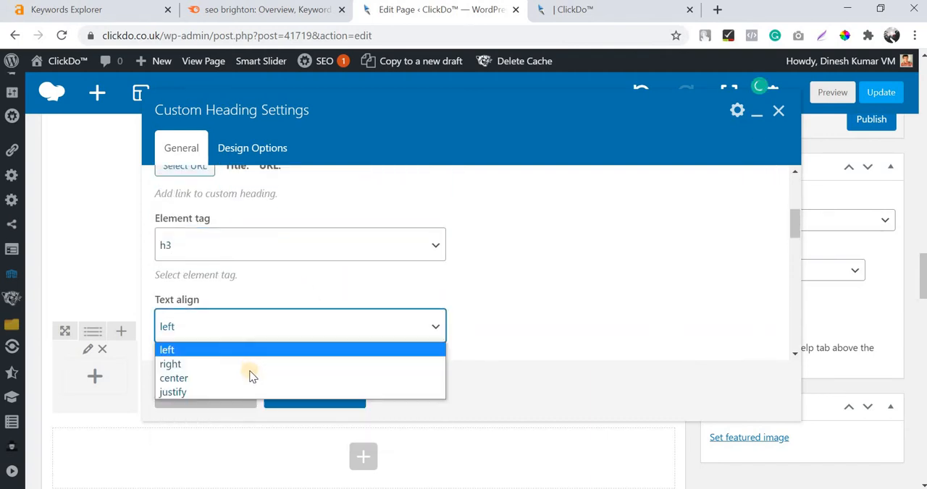
key(Return)
scroll(292, 294, down, 3)
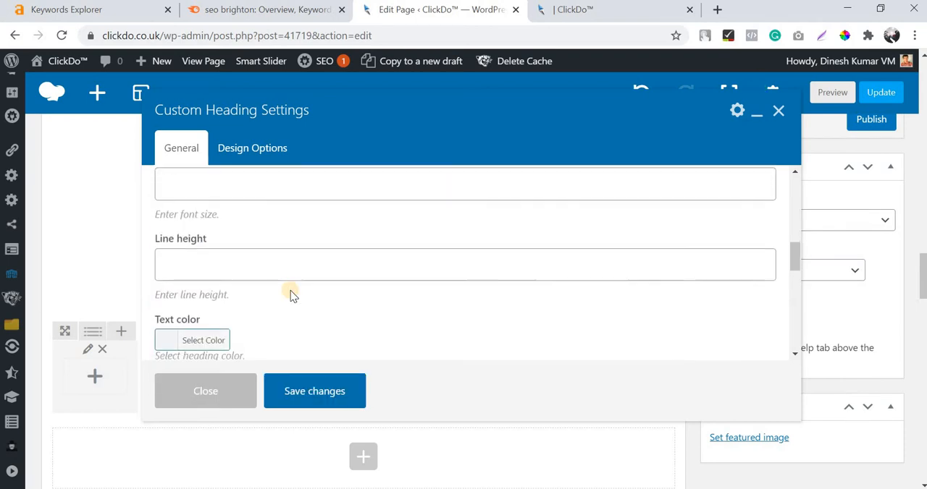
scroll(289, 289, down, 3)
click(162, 188)
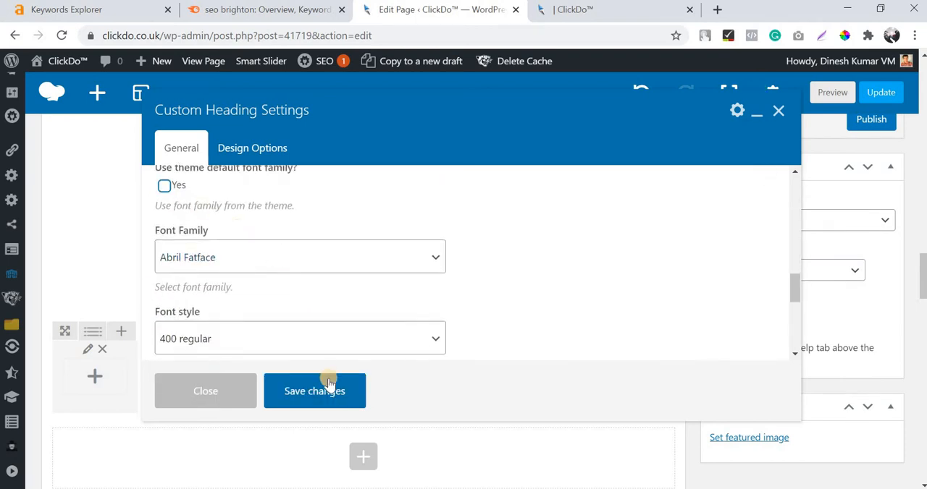
click(323, 387)
Switch to Word and copy the section from "At ClickDo, we have reliable SEO experts" through "This will direct internet traffic towards your site.".
key(alt+Tab)
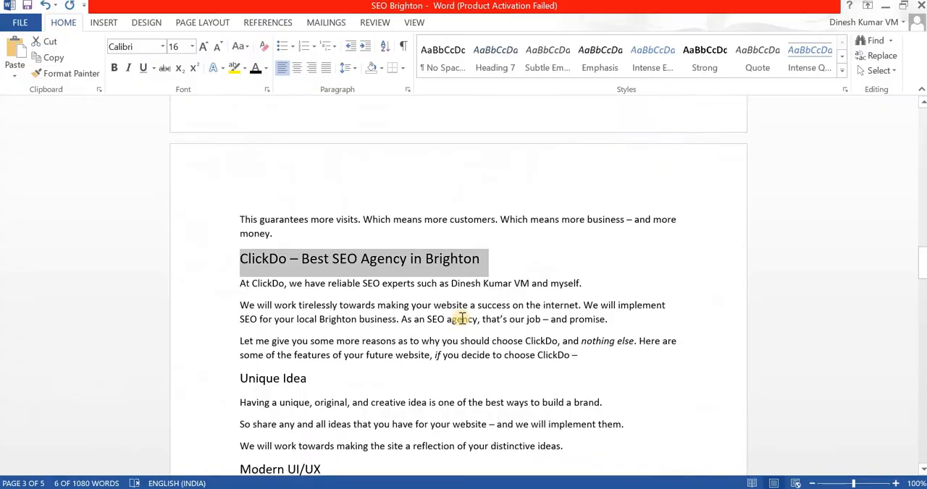
scroll(462, 319, down, 3)
drag(360, 221, 679, 254)
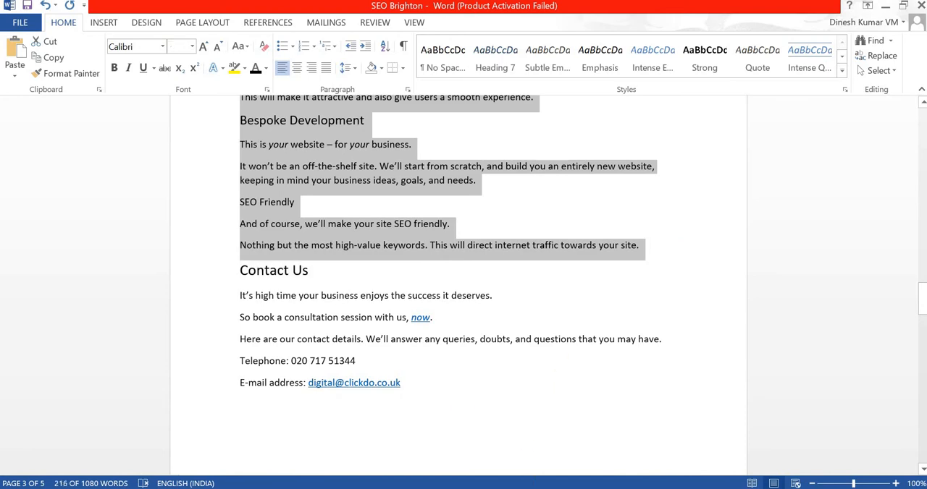
Return to Chrome, add a Text Block below the heading, and replace its placeholder with the copied section.
key(alt+Tab)
click(364, 340)
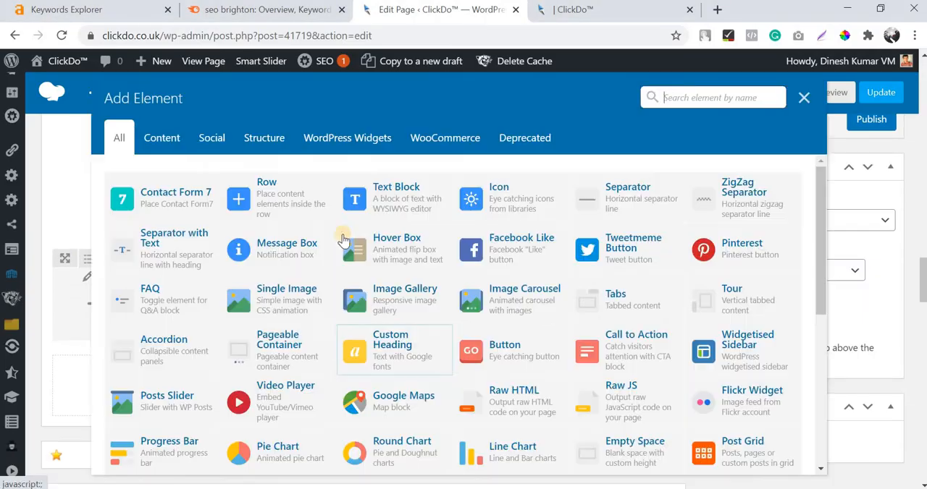
click(426, 192)
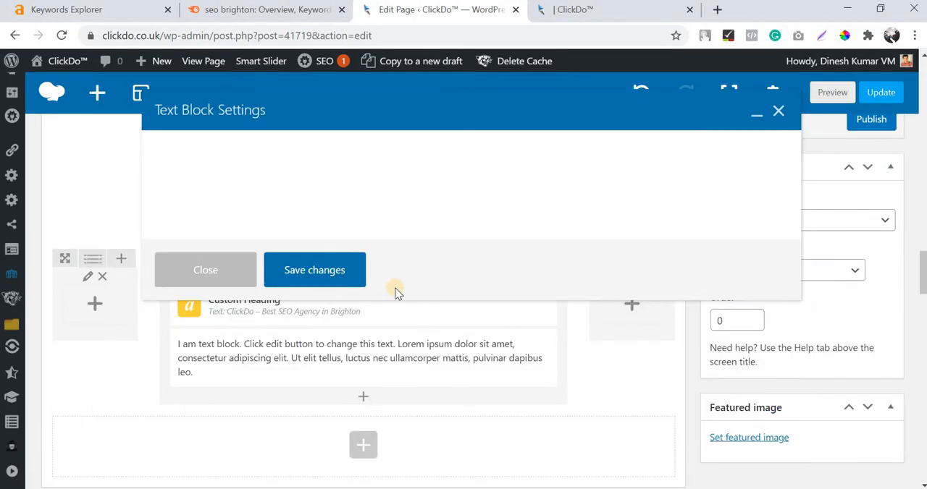
scroll(399, 304, down, 1)
click(399, 300)
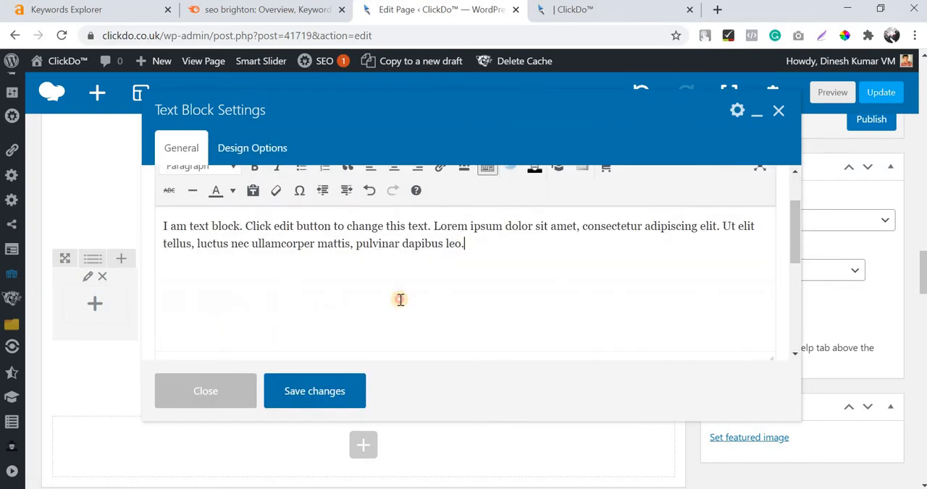
key(ctrl+a)
key(Delete)
key(ctrl+v)
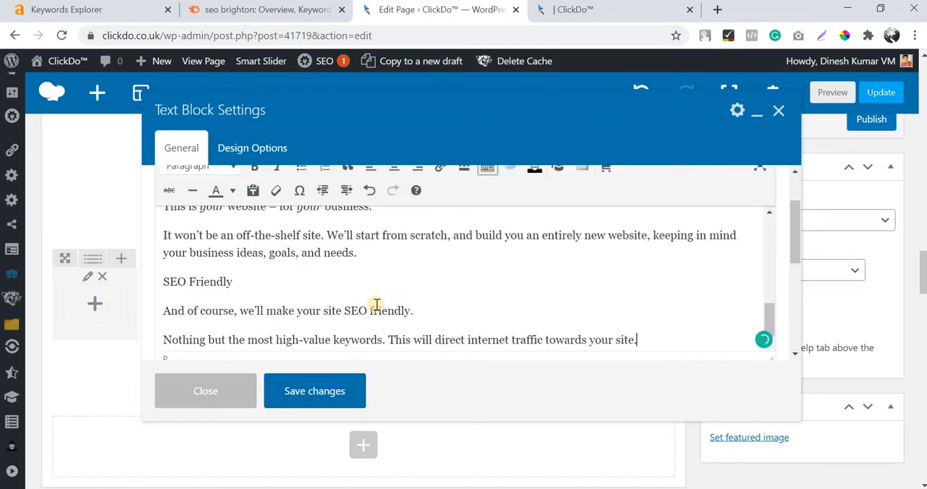
Make the "Unique Idea" and "Modern UI/UX" subheadings bold in the text block.
scroll(374, 306, up, 8)
scroll(239, 257, down, 2)
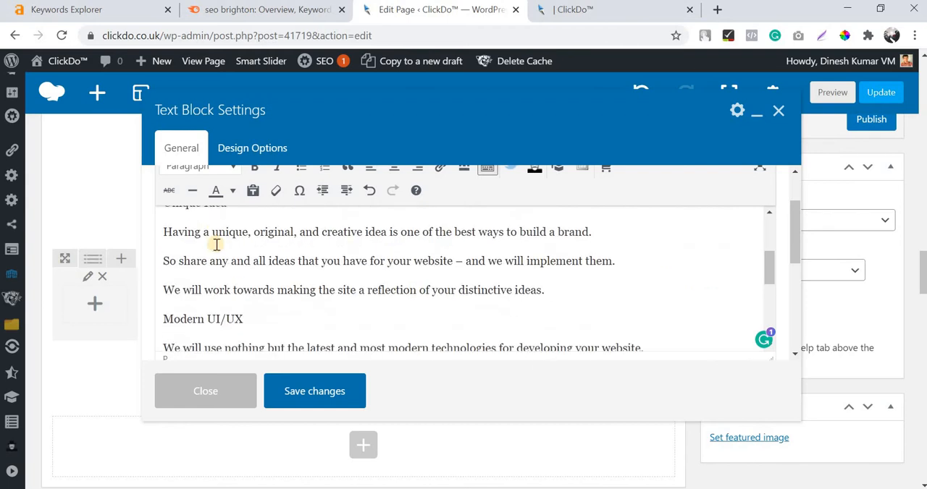
scroll(214, 265, up, 4)
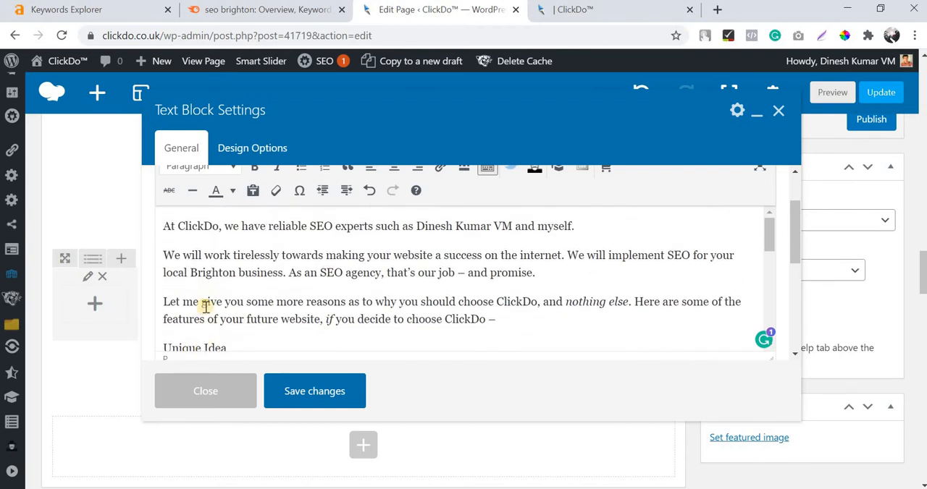
scroll(206, 304, down, 2)
drag(208, 277, 165, 276)
scroll(195, 254, down, 4)
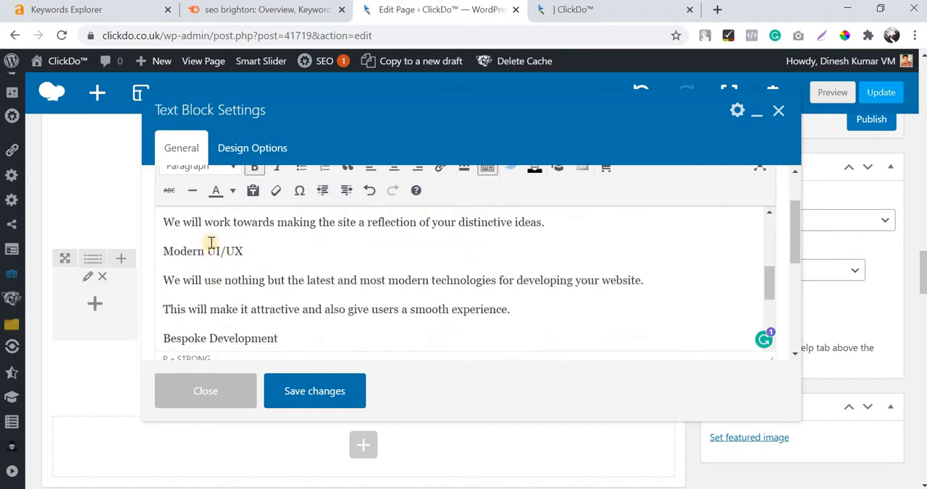
triple_click(208, 247)
key(ctrl+b)
scroll(224, 239, down, 4)
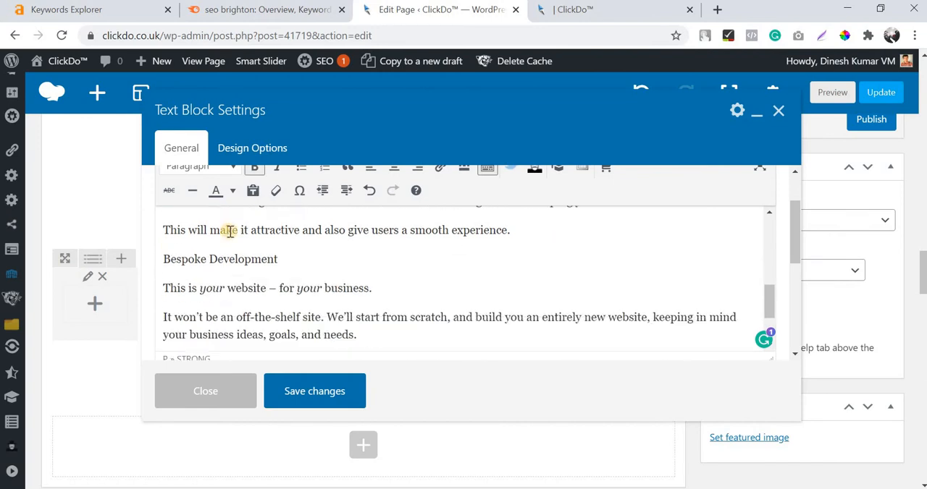
Make the "Bespoke Development" and "SEO Friendly" subheadings bold and save the text block.
scroll(229, 246, up, 2)
triple_click(230, 262)
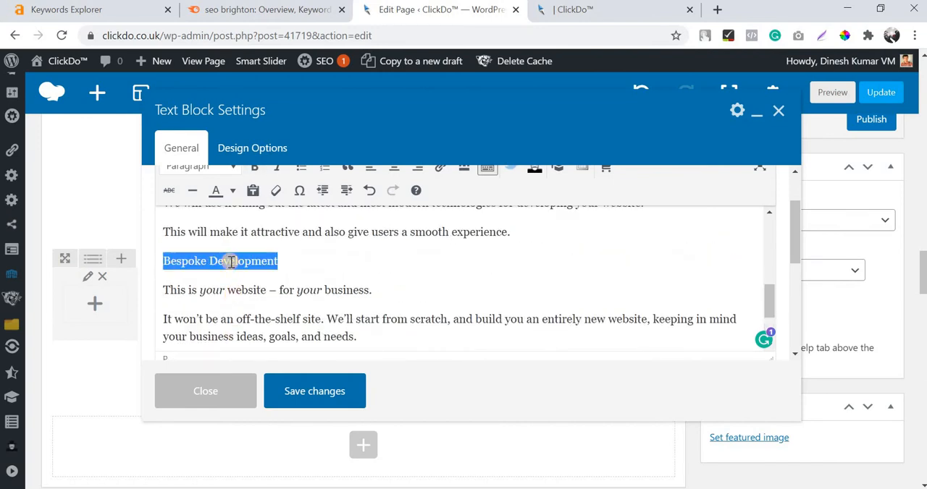
key(ctrl+b)
scroll(194, 295, down, 2)
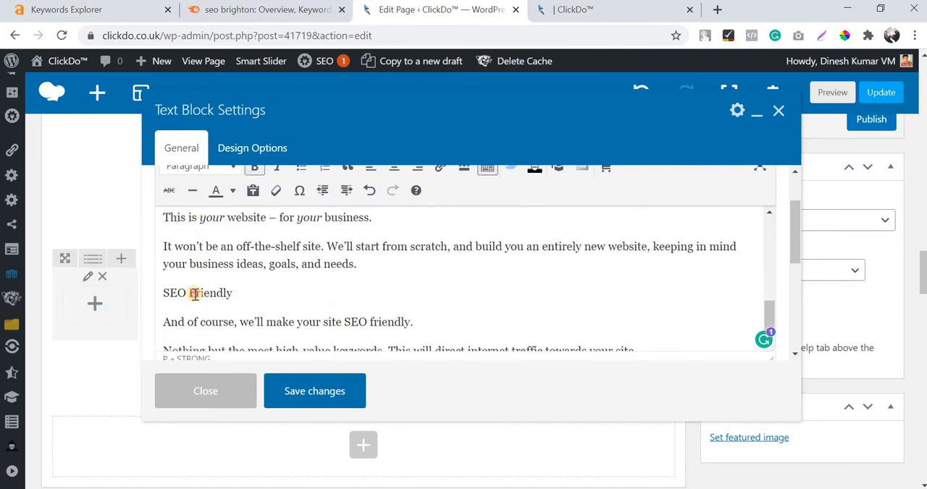
triple_click(194, 295)
key(ctrl+b)
scroll(279, 262, down, 1)
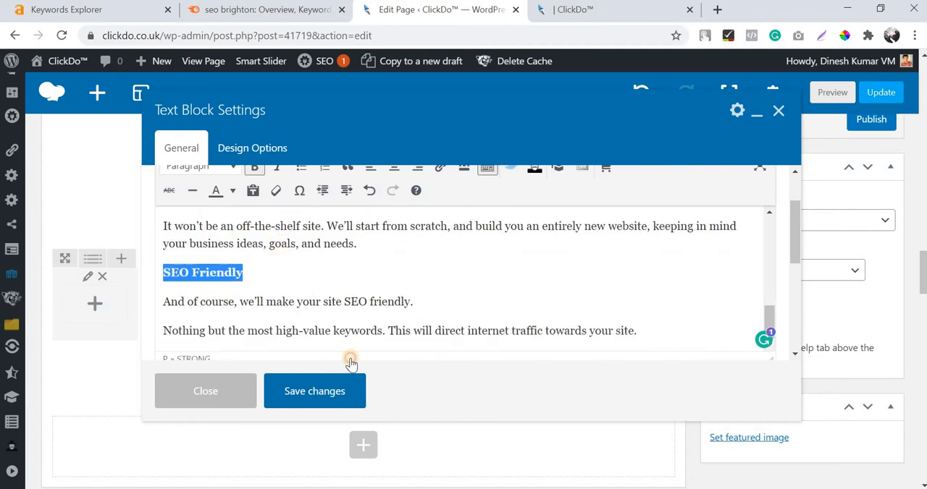
click(353, 378)
Add a row at the end of the page and split it into narrow, wide and narrow columns.
scroll(366, 346, down, 12)
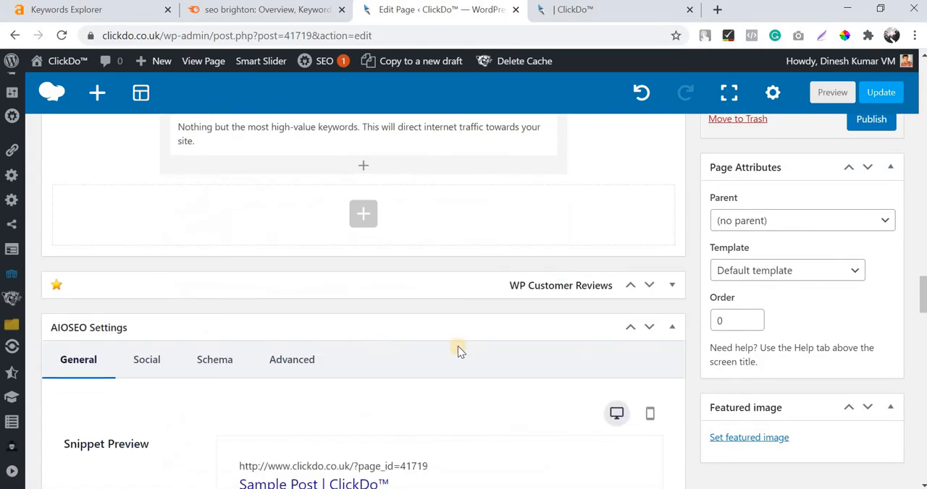
scroll(837, 223, up, 12)
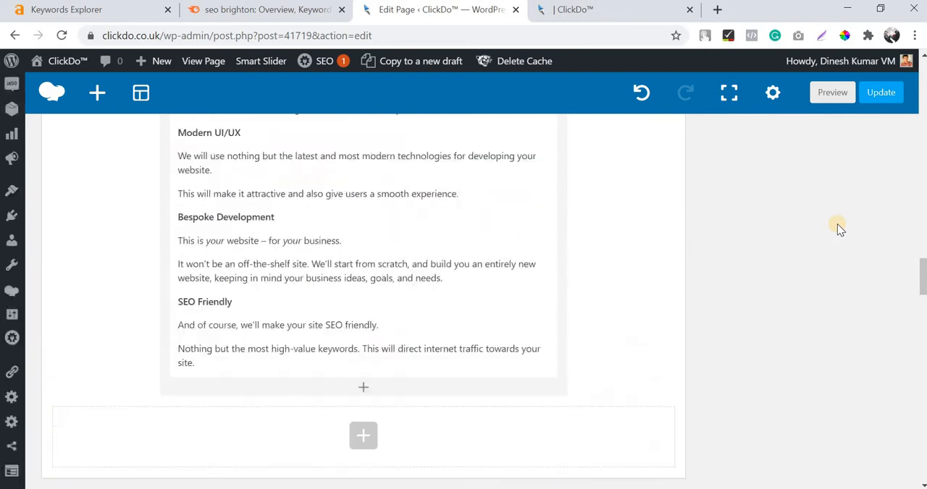
scroll(572, 290, down, 4)
scroll(543, 317, down, 6)
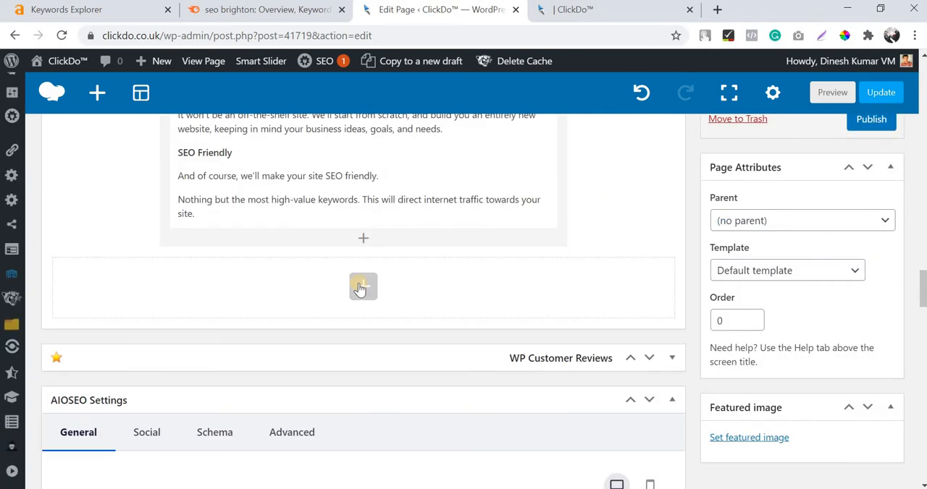
click(361, 287)
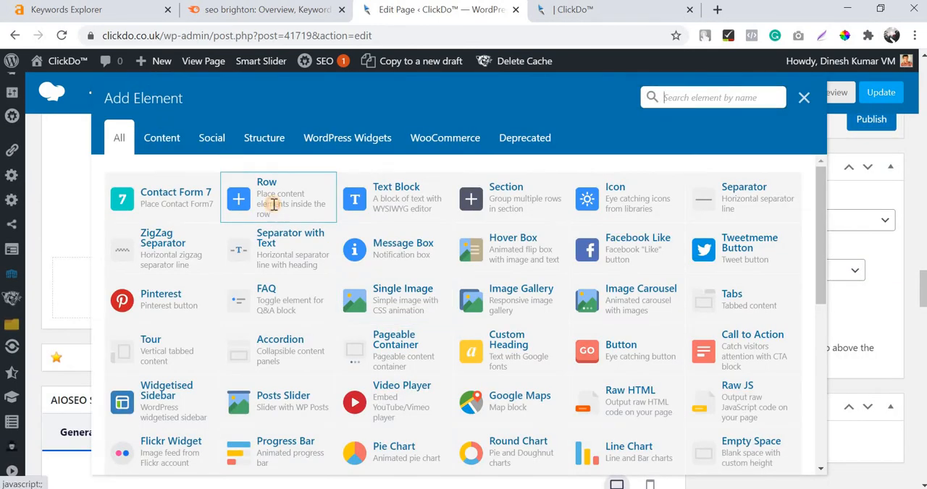
click(273, 205)
mouse_move(91, 269)
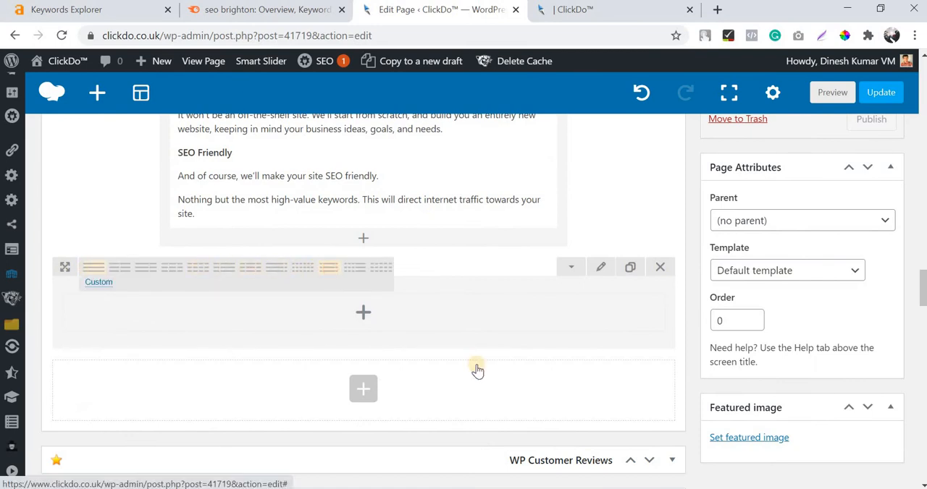
Switch to Word and copy the whole "Contact Us" section, from its heading through the e-mail address line.
key(alt+Tab)
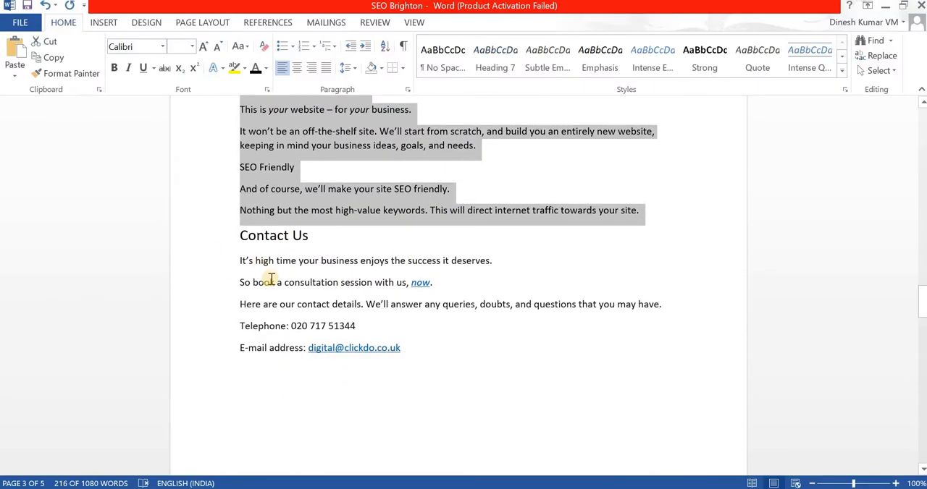
scroll(269, 279, down, 1)
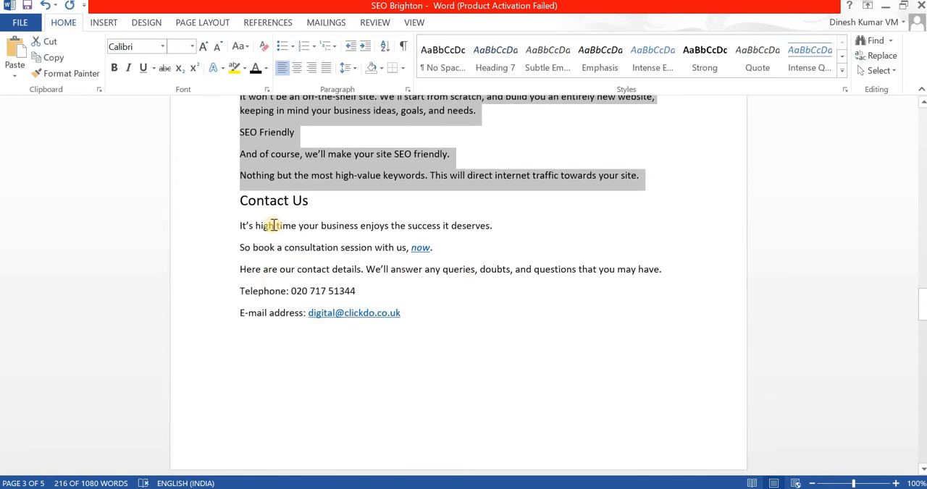
click(243, 212)
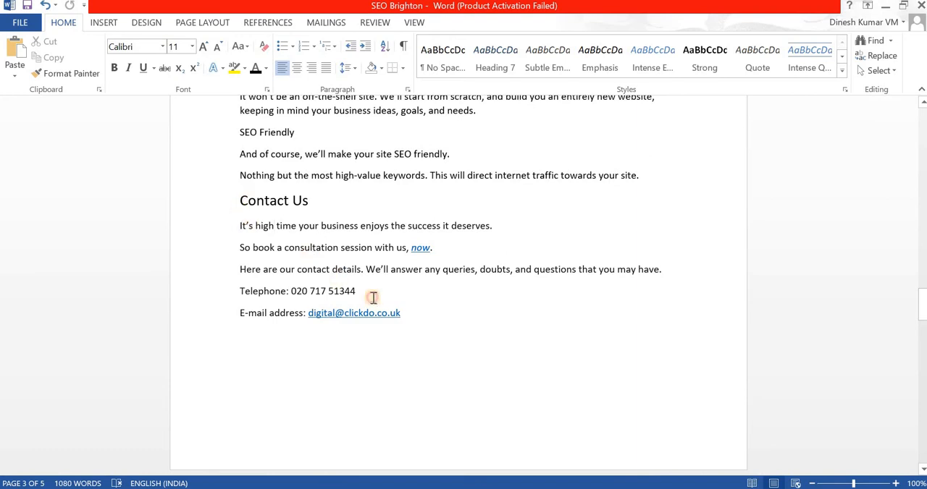
drag(373, 298, 406, 315)
key(ctrl+c)
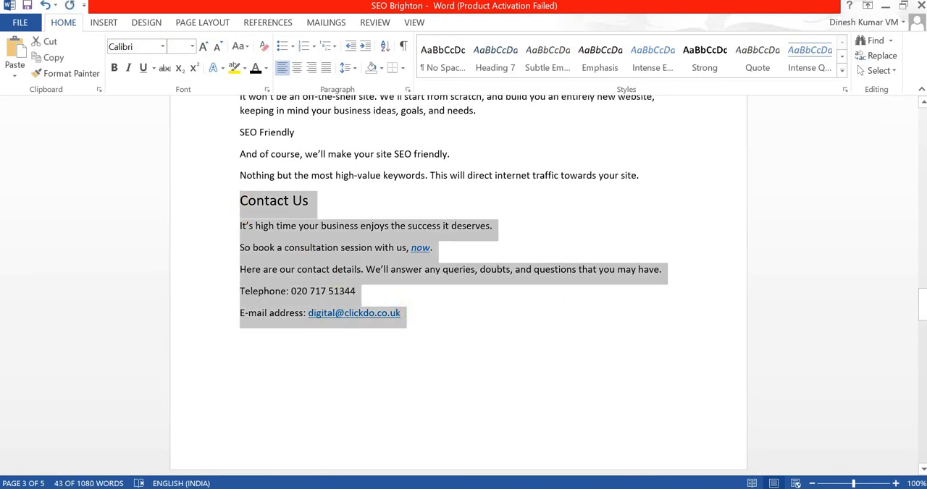
Return to Chrome, add a Message Box to the row's wide column, and replace its placeholder with the copied contact section.
key(alt+Tab)
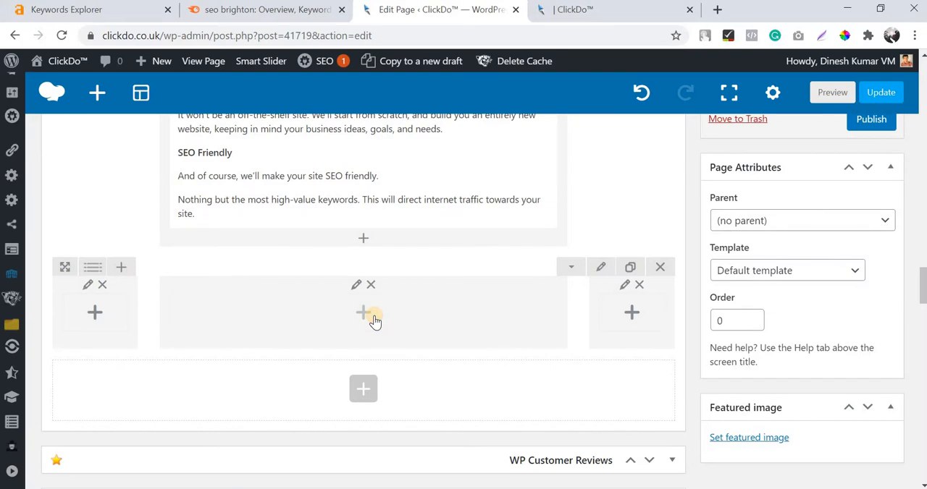
click(364, 312)
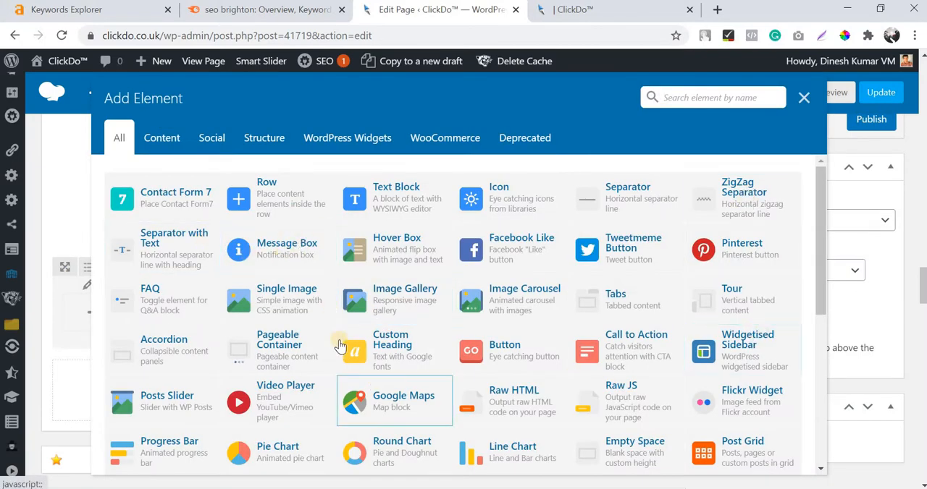
click(270, 257)
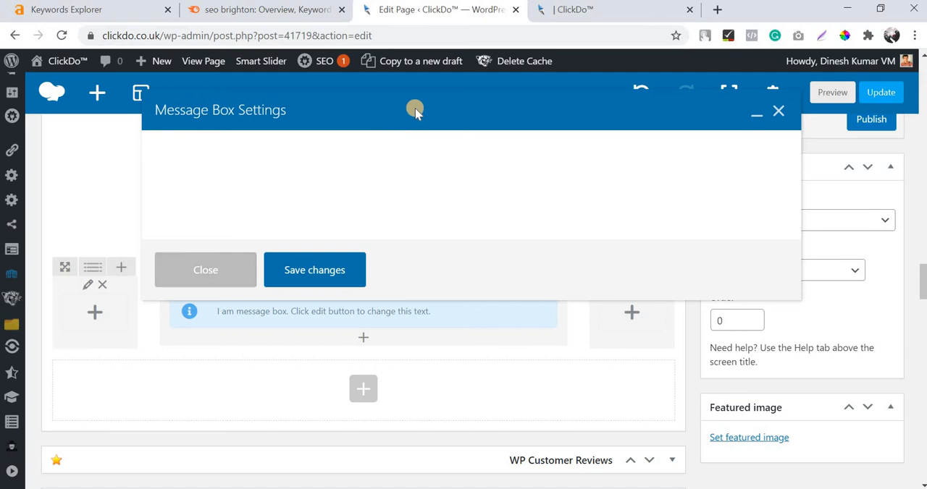
key(ctrl+a)
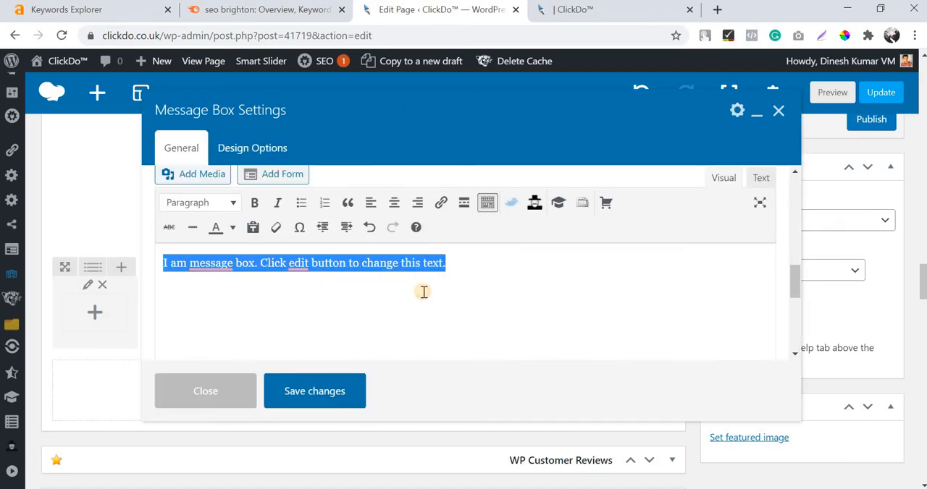
key(ctrl+v)
Make the "Contact Us" line bold in the message box text.
scroll(190, 270, up, 2)
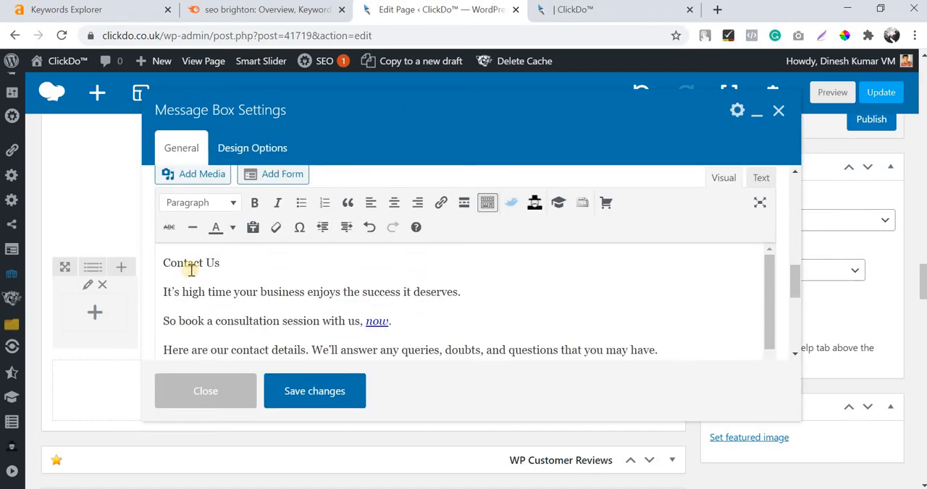
triple_click(199, 257)
click(254, 203)
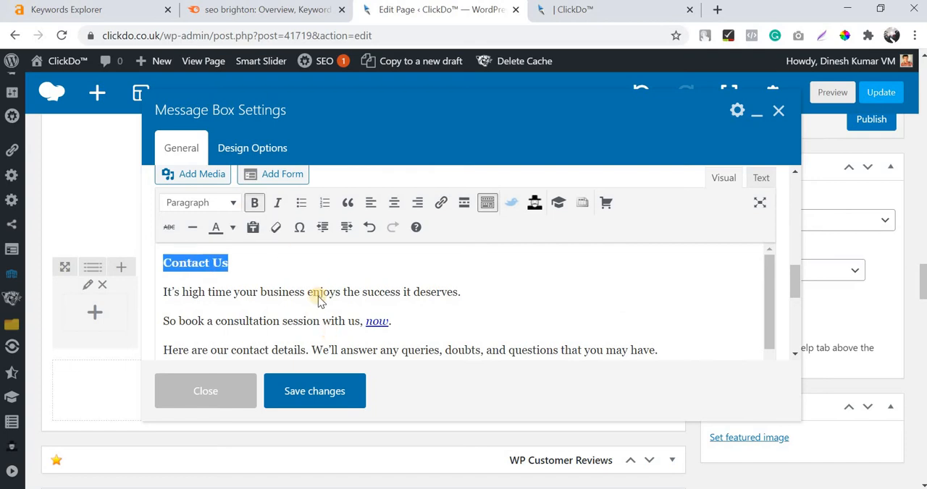
Save the message box settings and preview the page draft down to its contact message box.
scroll(316, 293, down, 5)
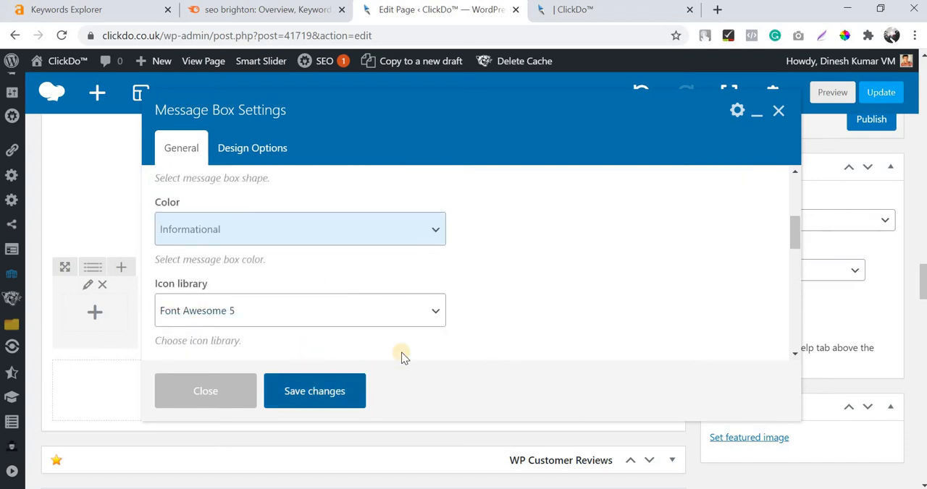
scroll(840, 177, up, 10)
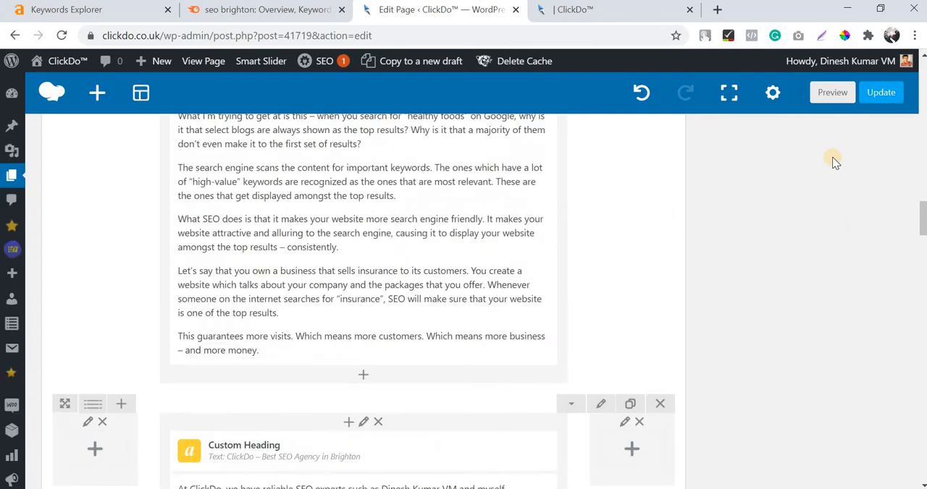
scroll(833, 163, up, 15)
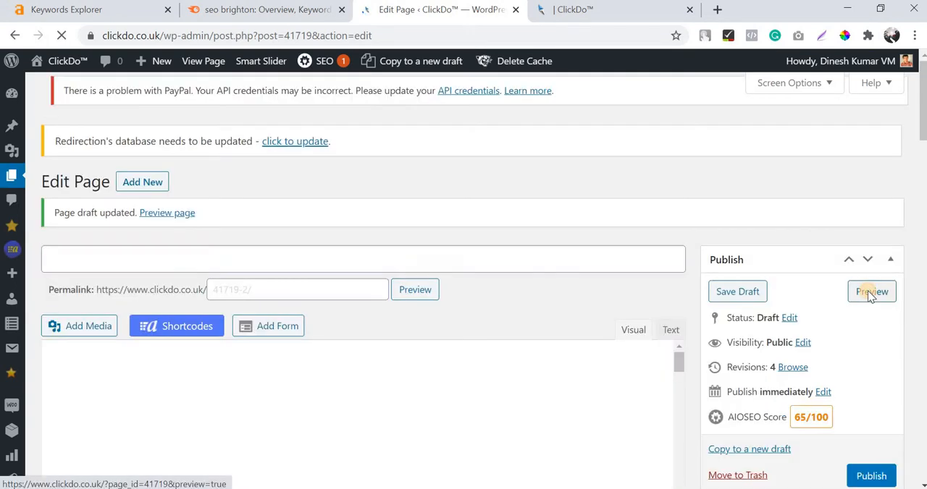
click(869, 349)
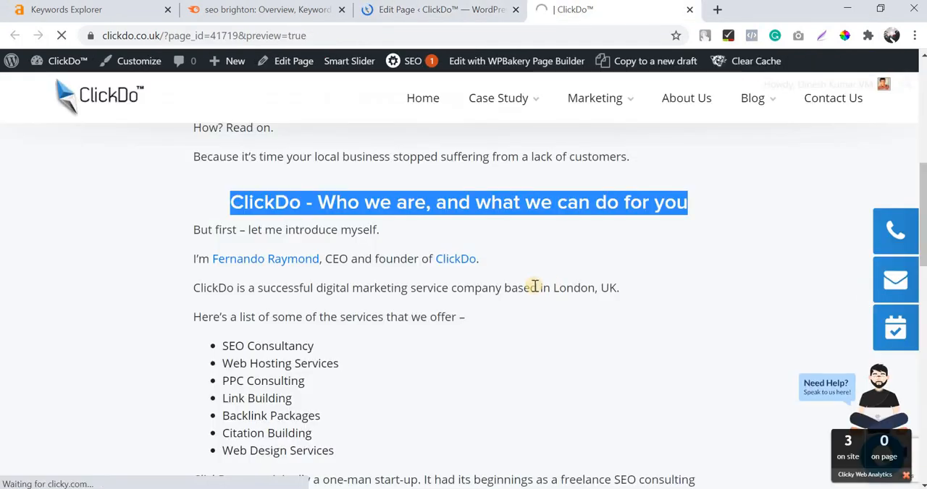
click(572, 265)
scroll(572, 265, up, 3)
scroll(572, 265, down, 13)
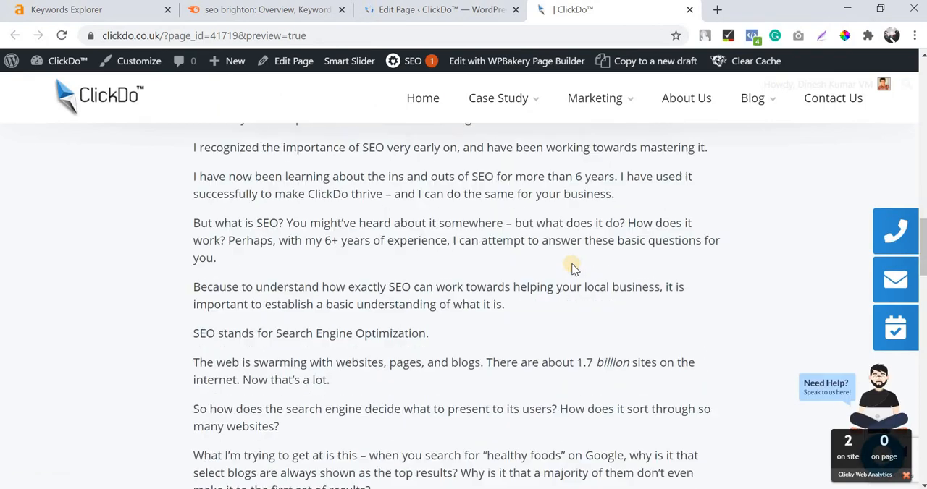
scroll(572, 268, down, 20)
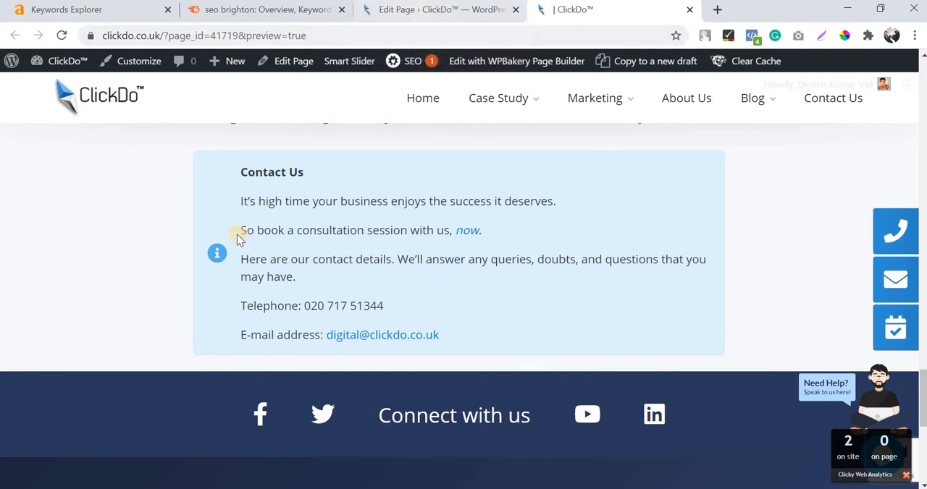
Return to the page editor, add a row below the contact message box and split it into narrow, wide and narrow columns.
click(407, 11)
scroll(364, 264, down, 10)
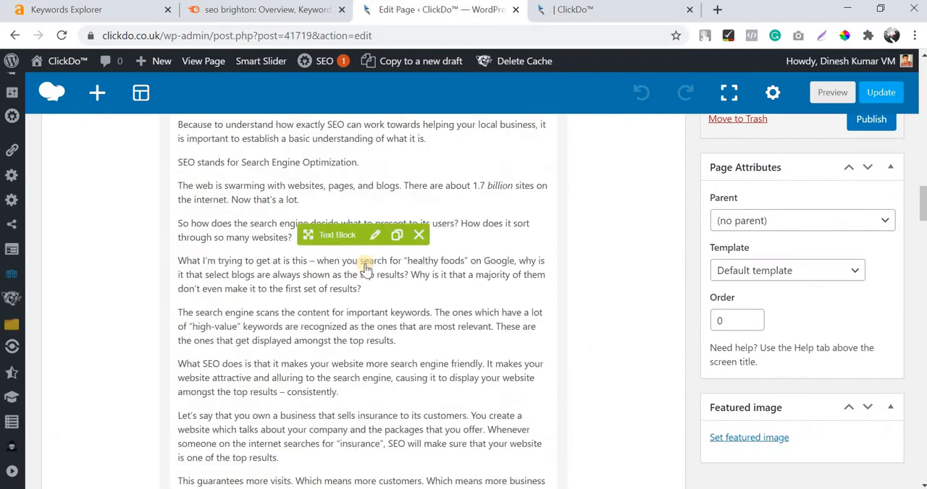
scroll(365, 263, down, 15)
scroll(365, 264, up, 8)
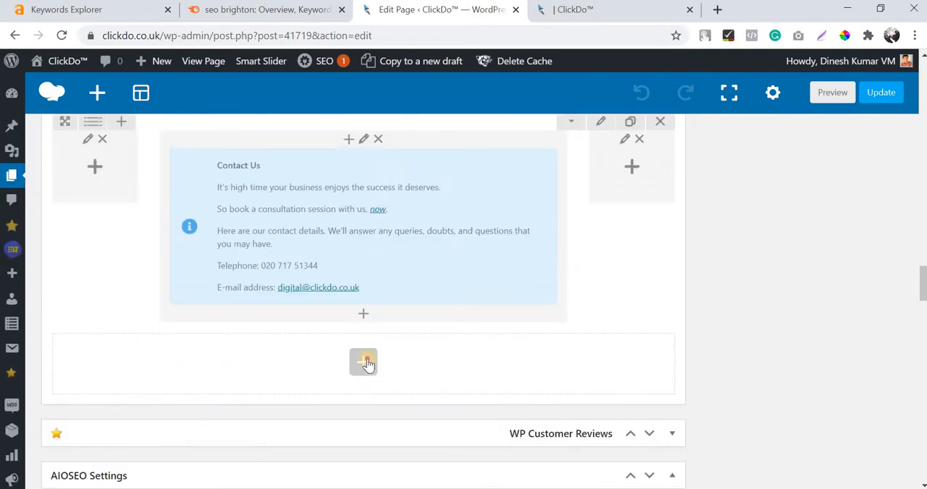
click(363, 362)
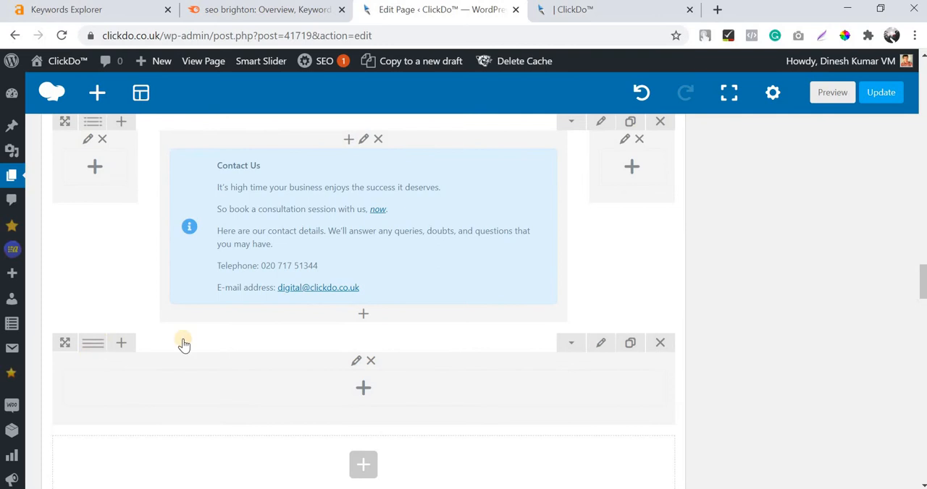
mouse_move(92, 343)
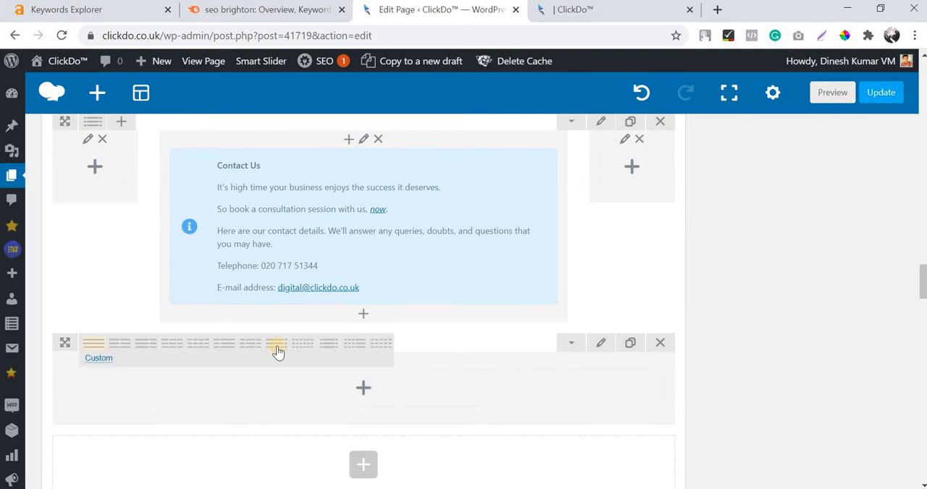
click(322, 347)
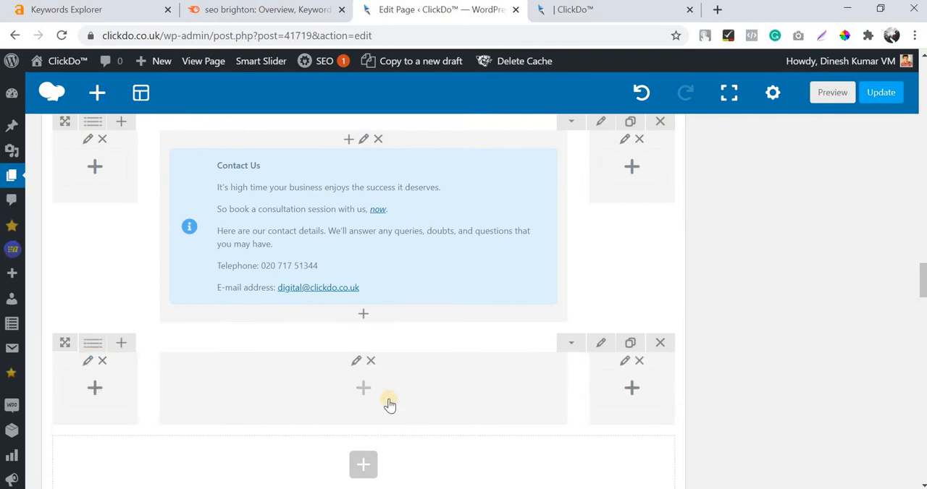
scroll(423, 316, down, 1)
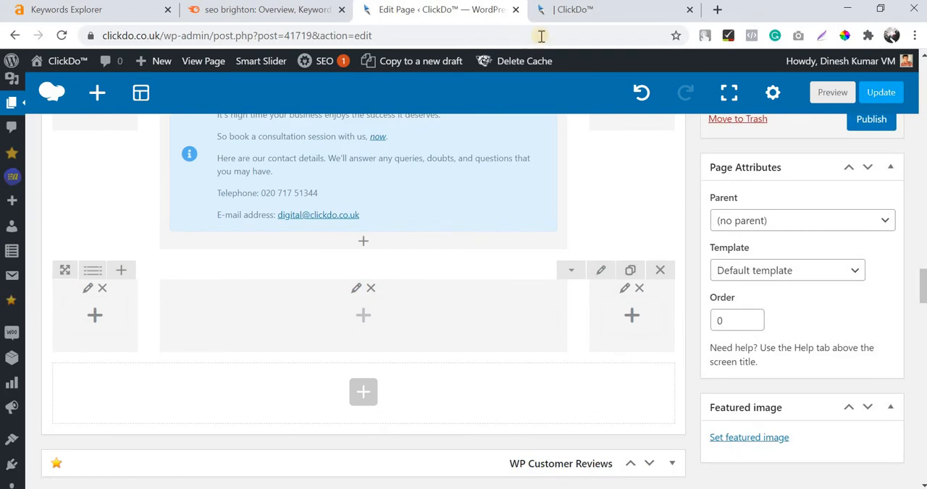
In a new browser tab, search for "google maps" and open the Google Maps site.
click(570, 20)
right_click(569, 20)
click(579, 24)
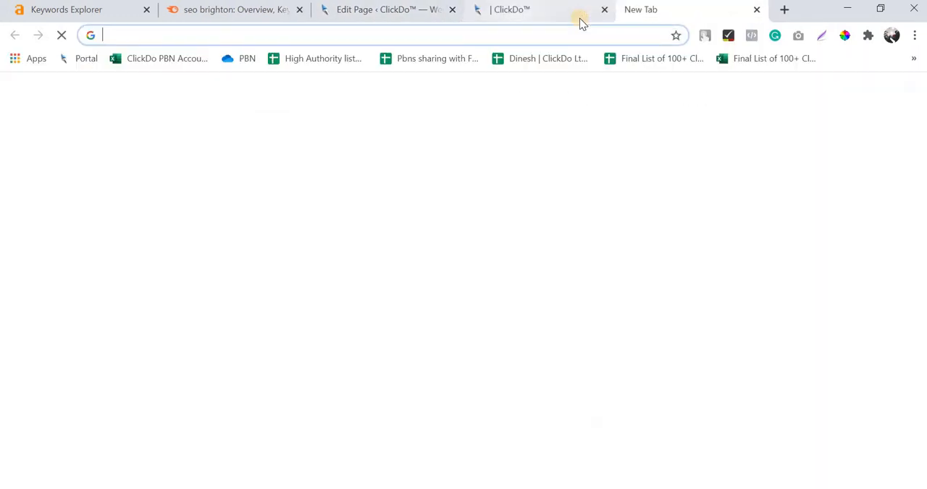
text(google )
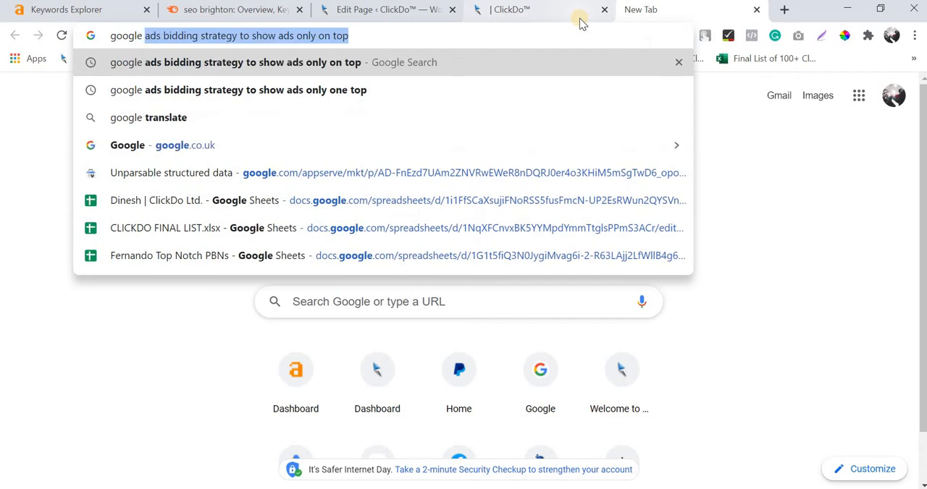
text(maps)
key(Return)
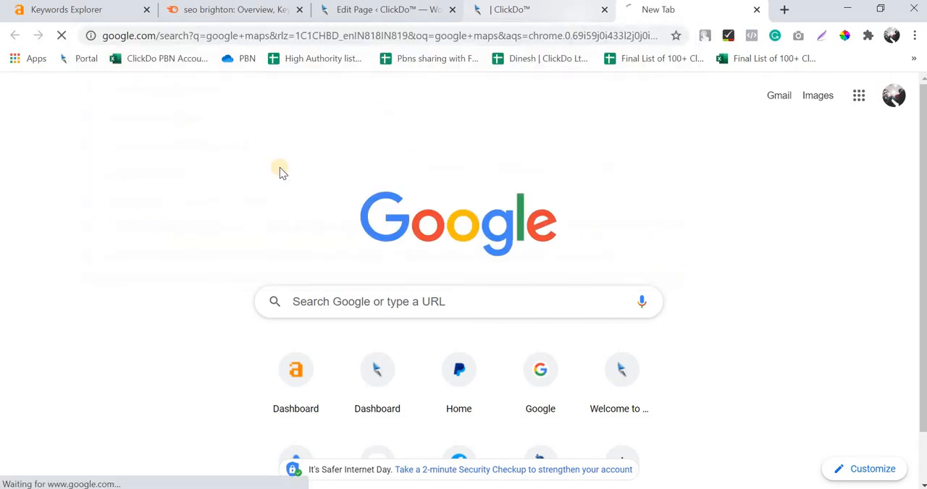
click(190, 210)
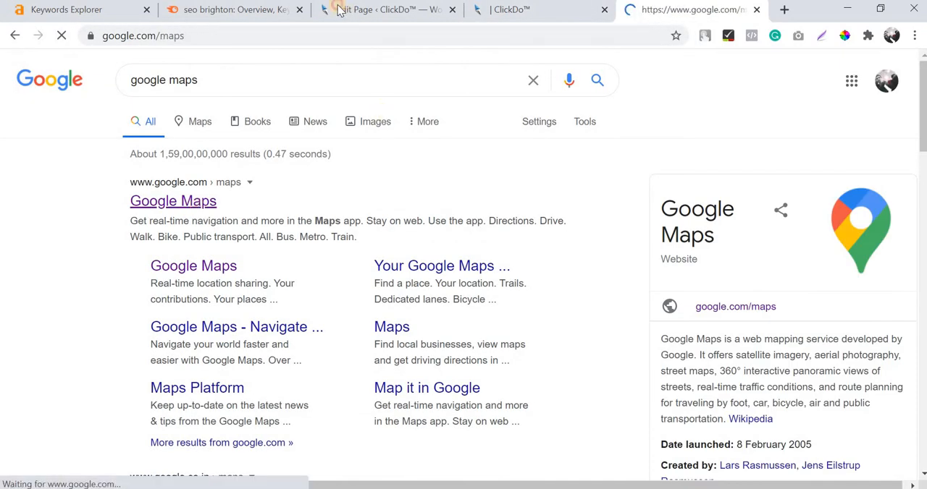
Return to the page editor and add a Google Maps element to the wide column of the last row.
click(384, 9)
click(363, 314)
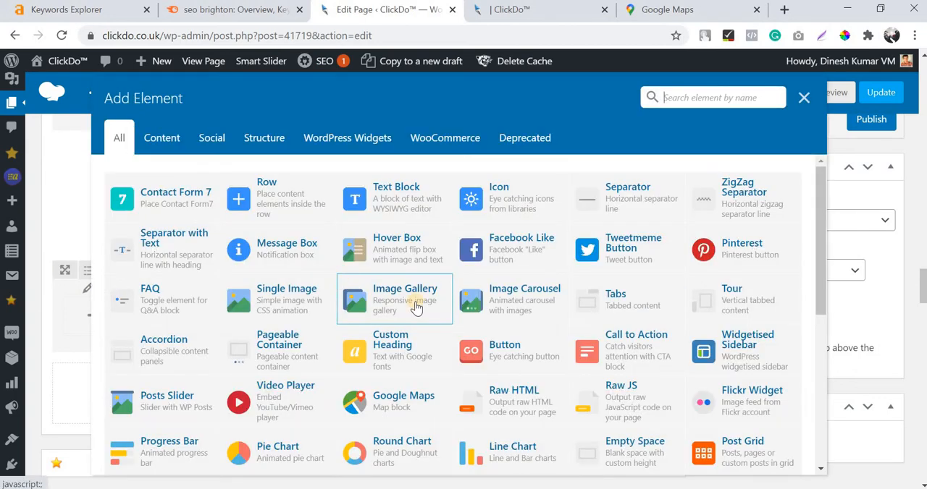
scroll(416, 307, down, 3)
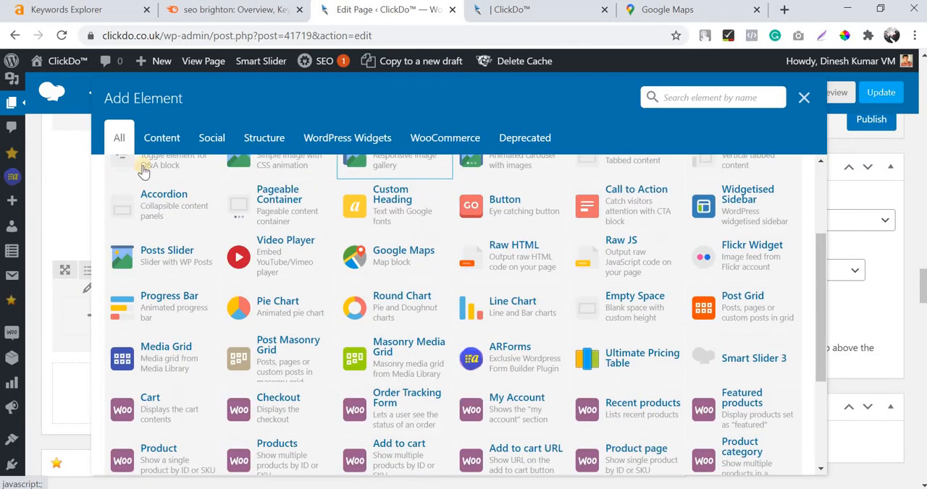
click(384, 257)
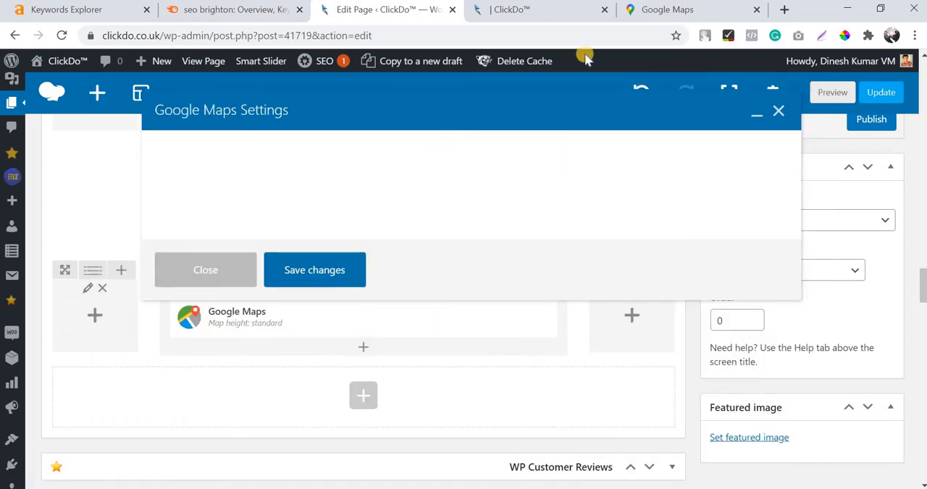
In Google Maps, find Brighton, UK, and copy its medium-size map embed HTML.
click(651, 11)
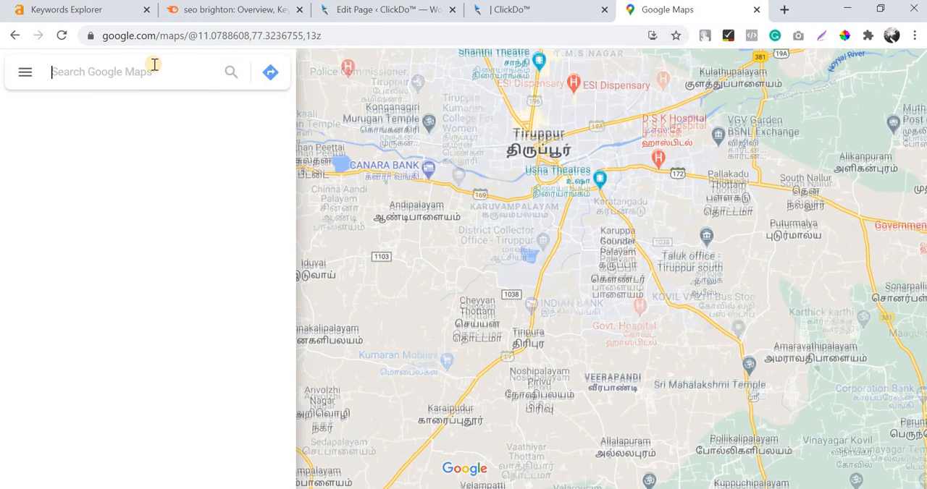
text(brighton)
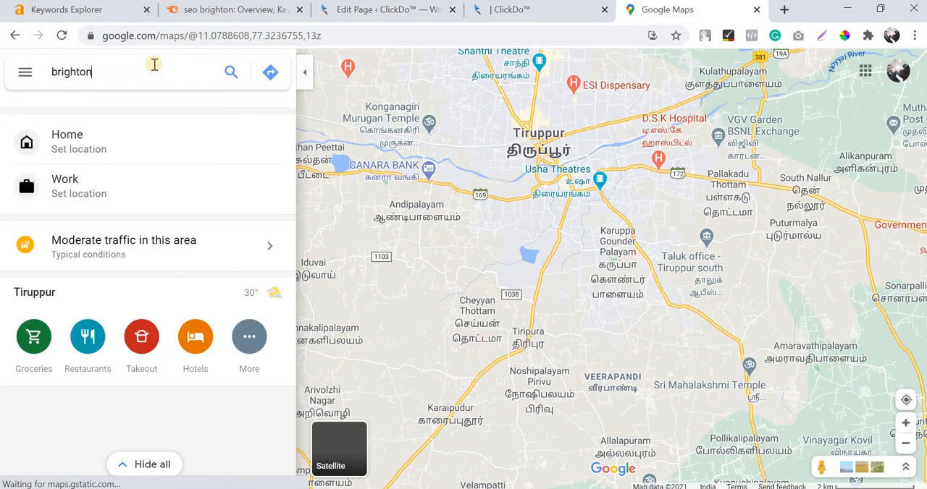
click(142, 116)
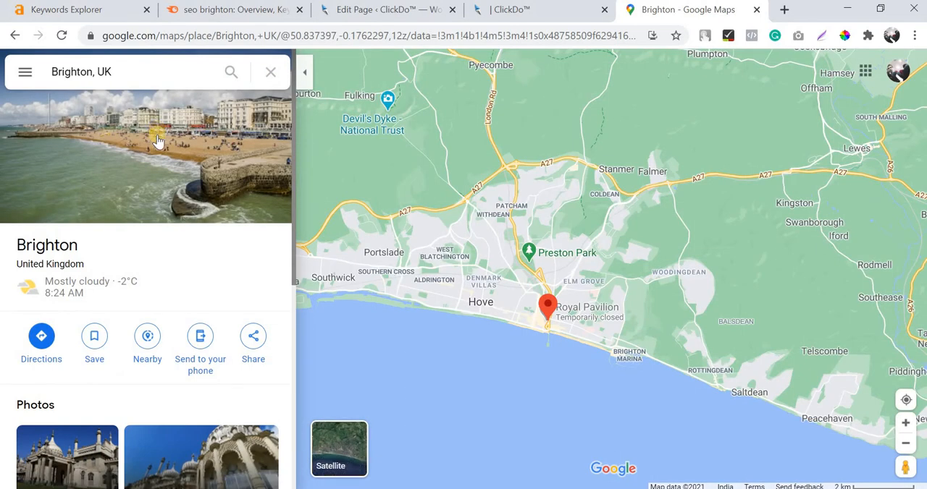
click(254, 341)
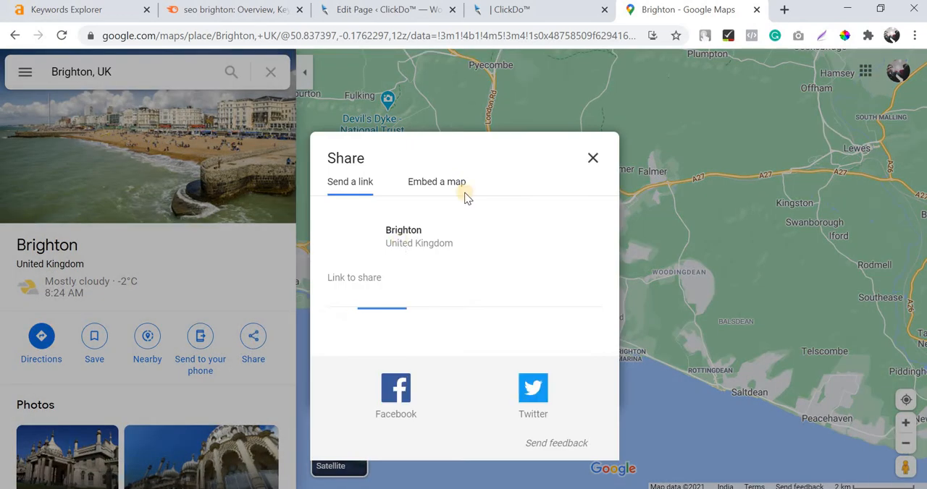
click(461, 184)
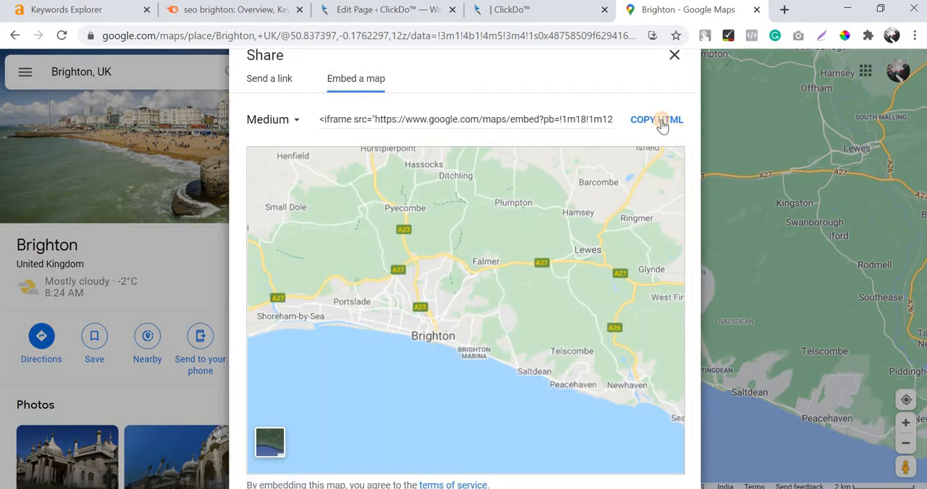
click(657, 122)
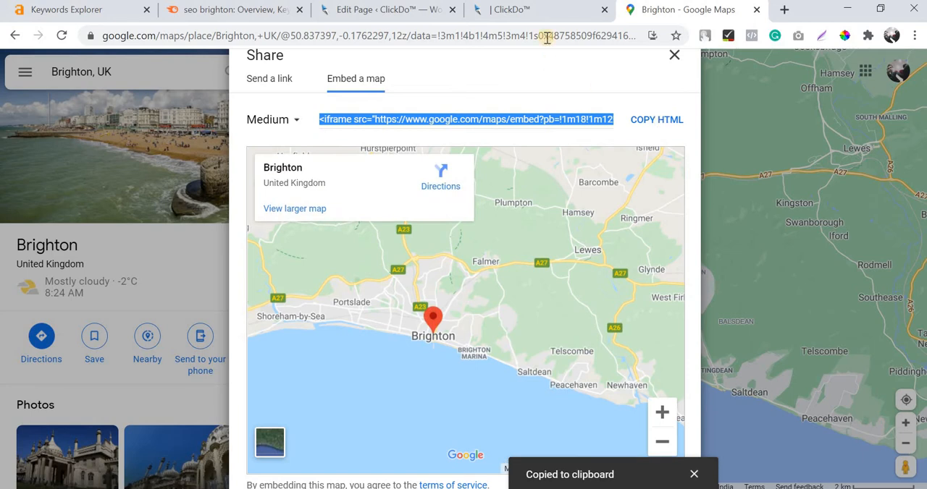
Return to the page editor, replace the Google Maps element's embed iframe with the copied Brighton code, and save the element.
click(529, 7)
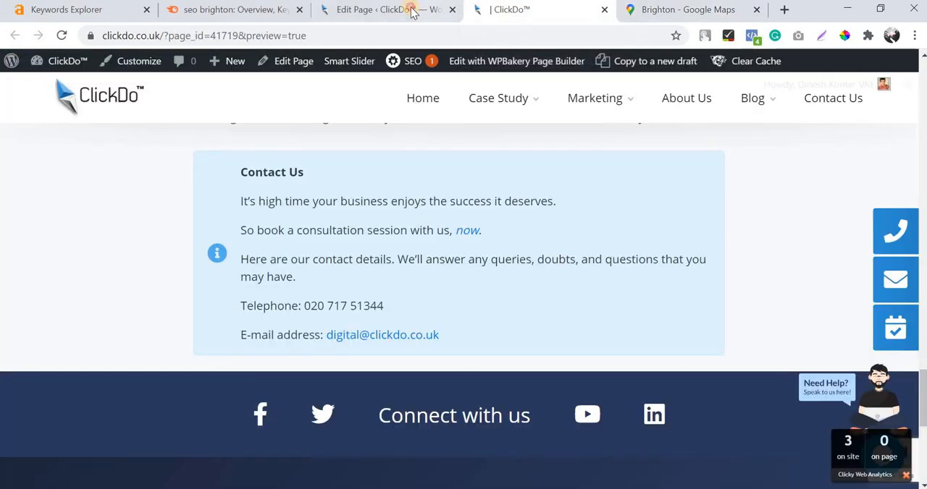
click(394, 9)
scroll(365, 269, down, 2)
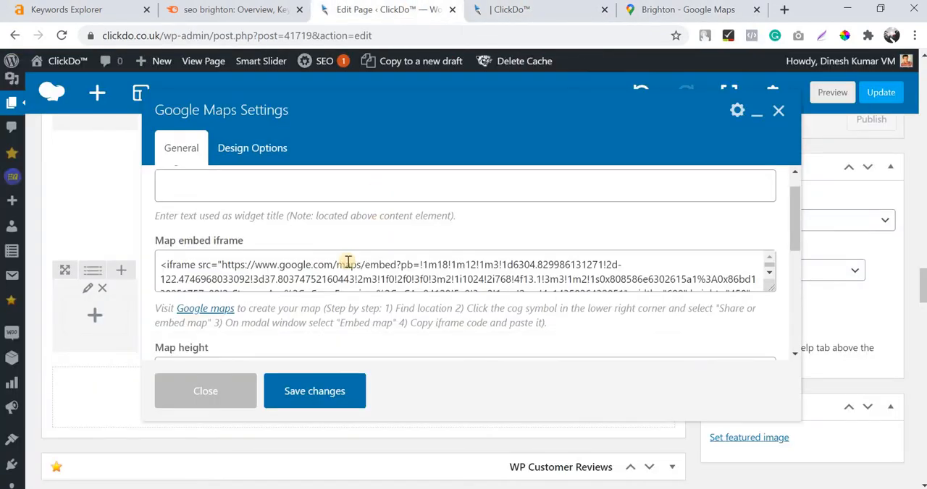
click(205, 391)
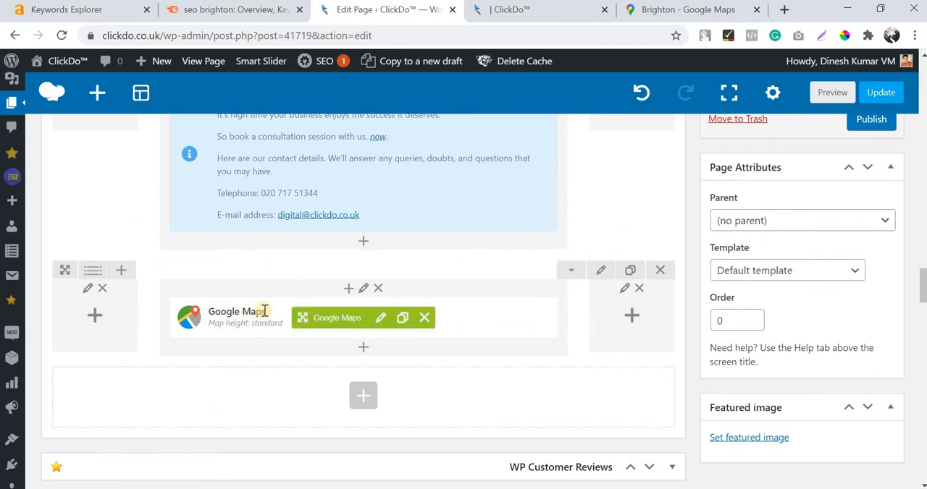
click(379, 320)
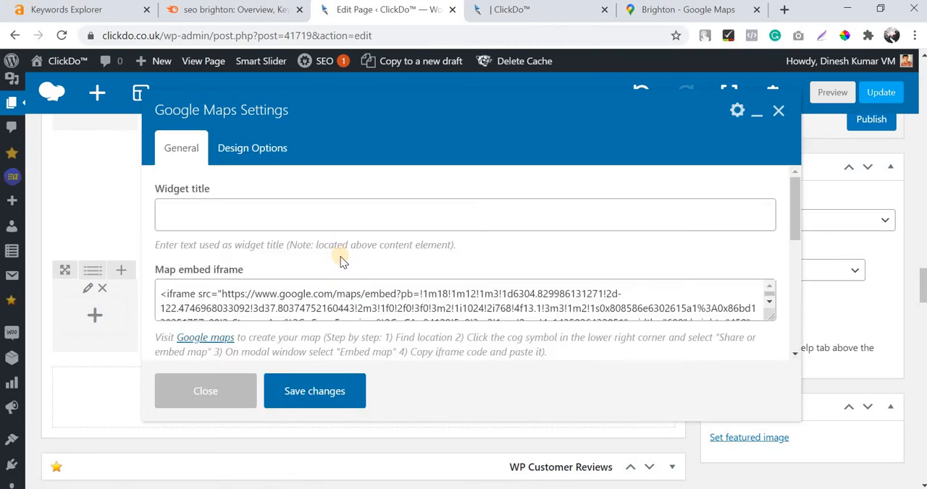
scroll(333, 260, down, 2)
click(329, 226)
key(ctrl+a)
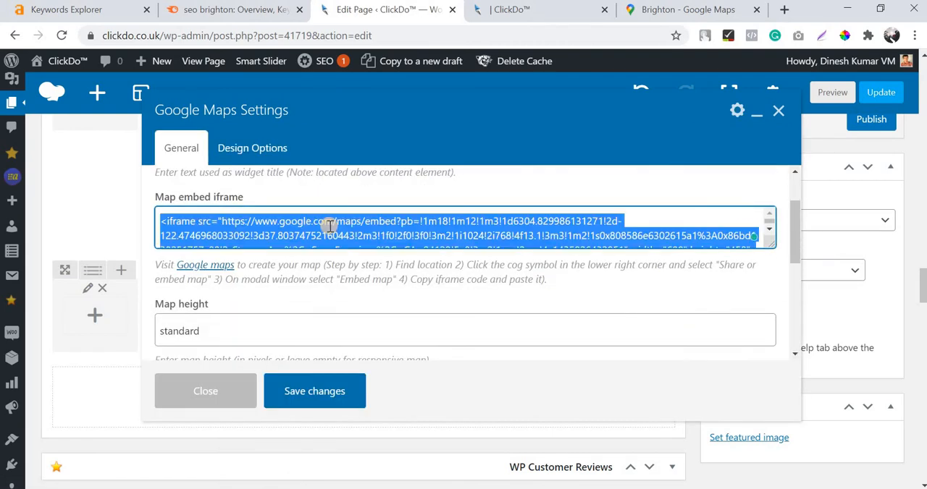
key(BackSpace)
key(ctrl+v)
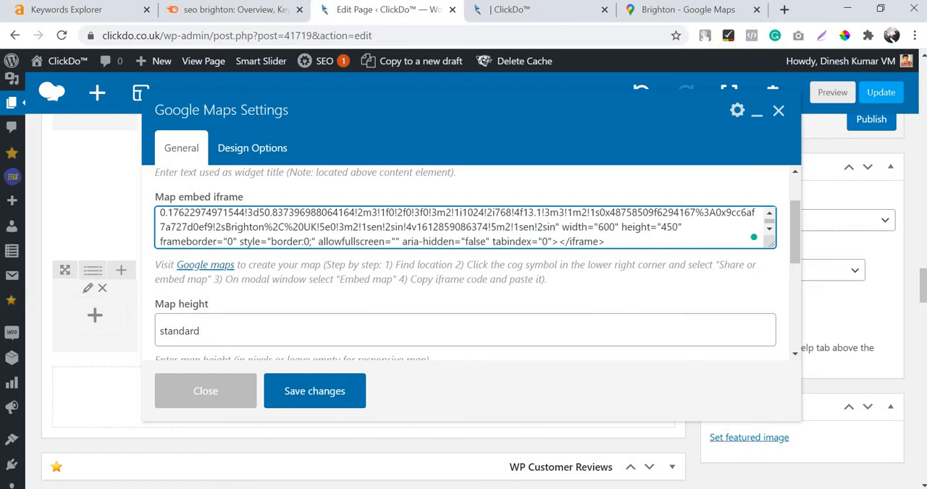
click(674, 14)
click(396, 12)
click(329, 402)
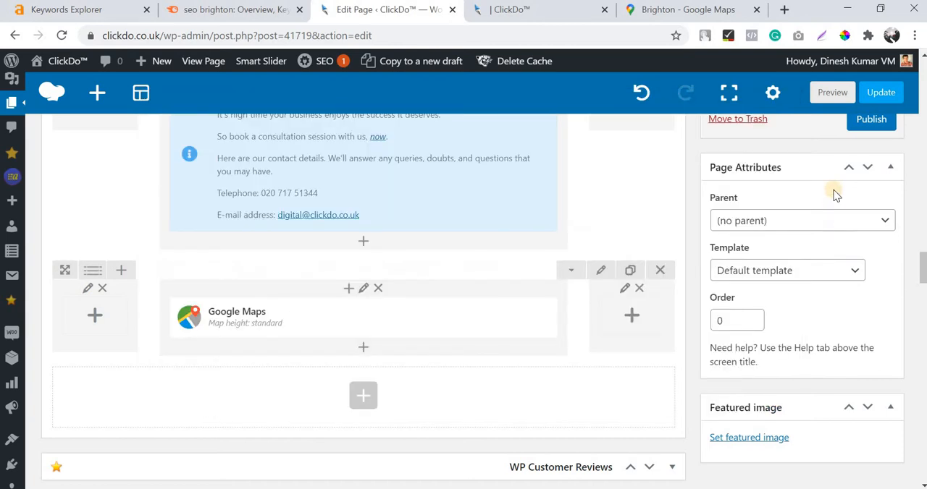
Preview the updated page and examine the embedded Brighton map and the contact box above it.
scroll(834, 190, up, 20)
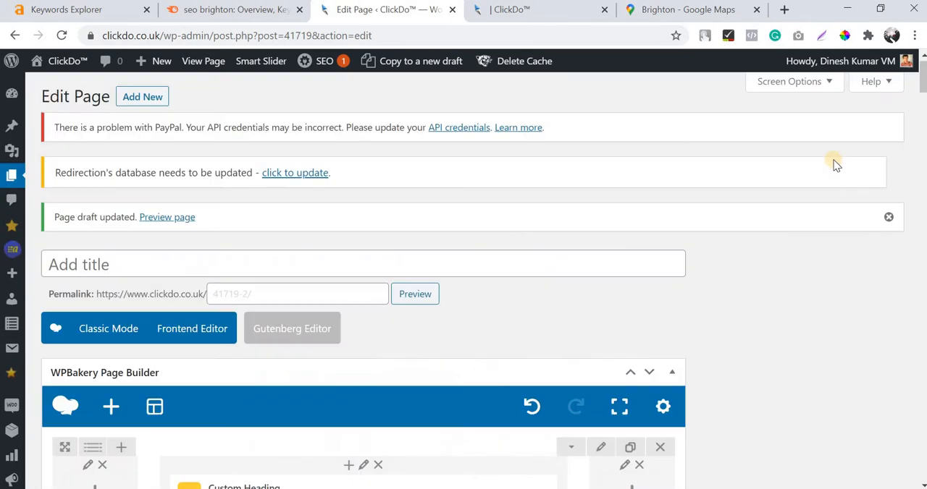
click(871, 297)
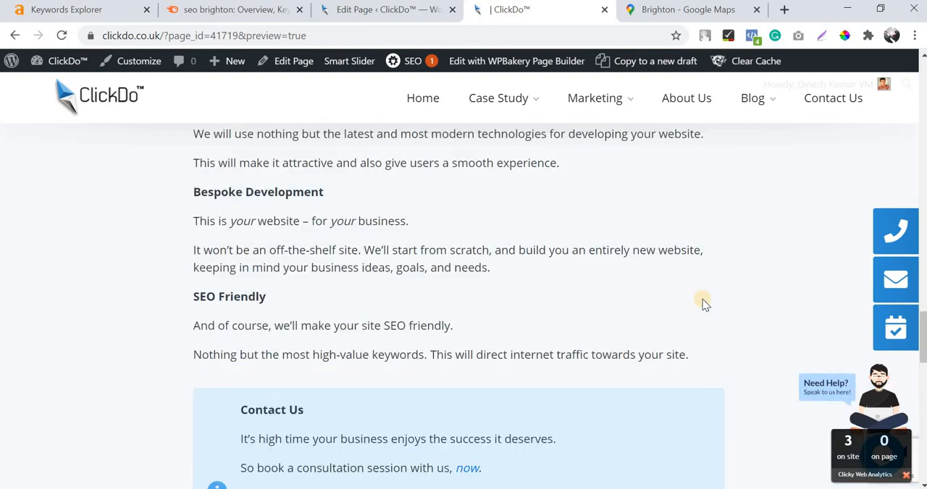
scroll(702, 299, down, 7)
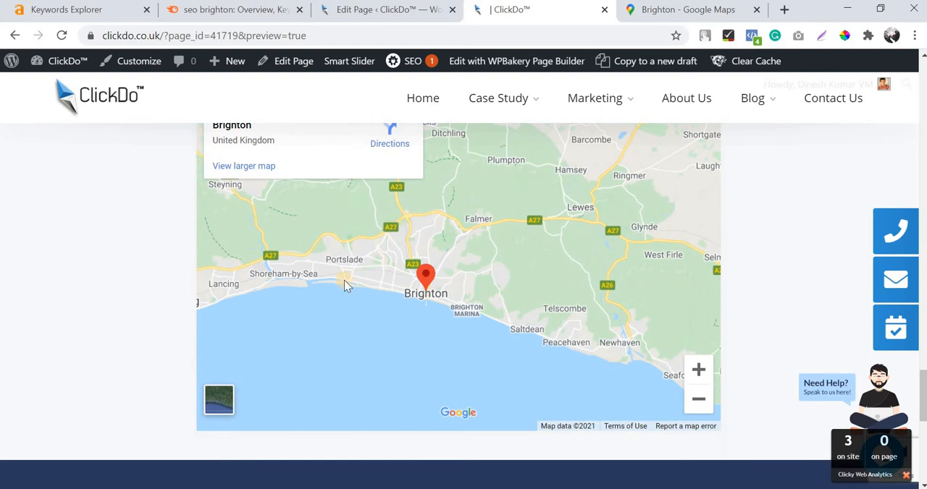
scroll(534, 256, up, 1)
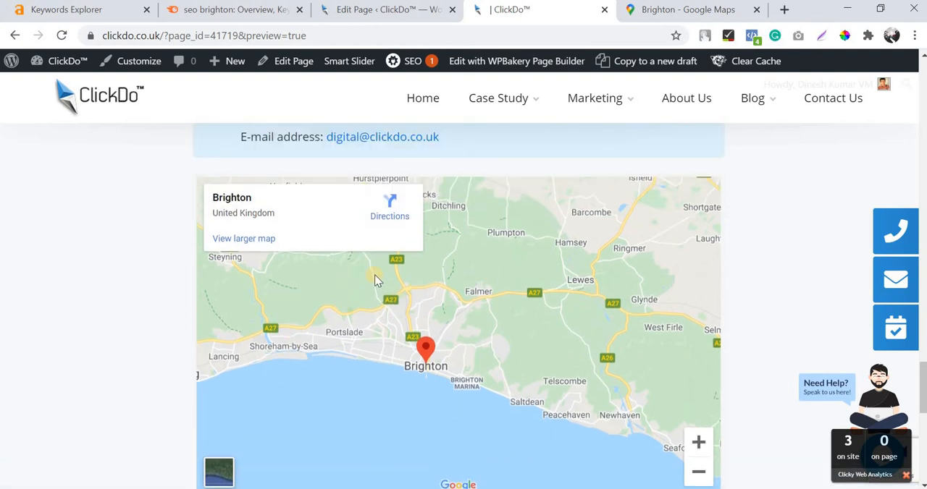
scroll(375, 281, up, 6)
scroll(375, 281, down, 4)
scroll(374, 281, down, 2)
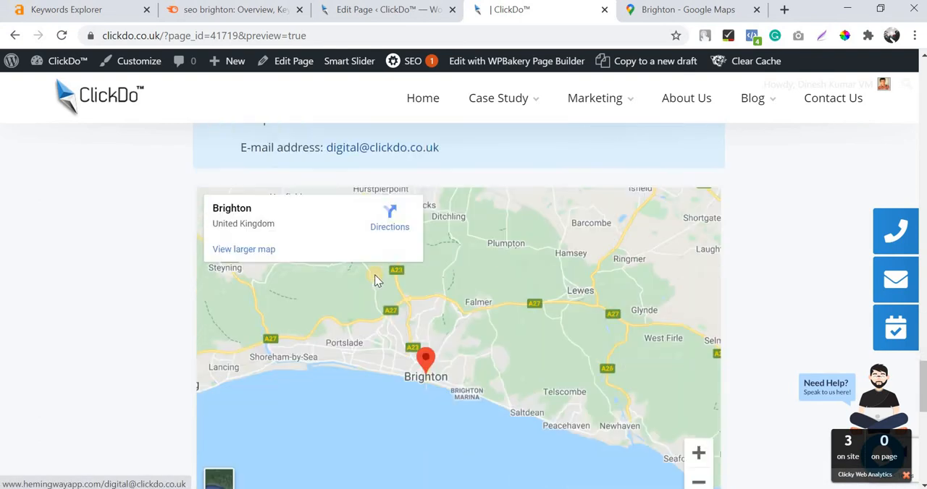
scroll(375, 281, up, 8)
scroll(374, 281, down, 8)
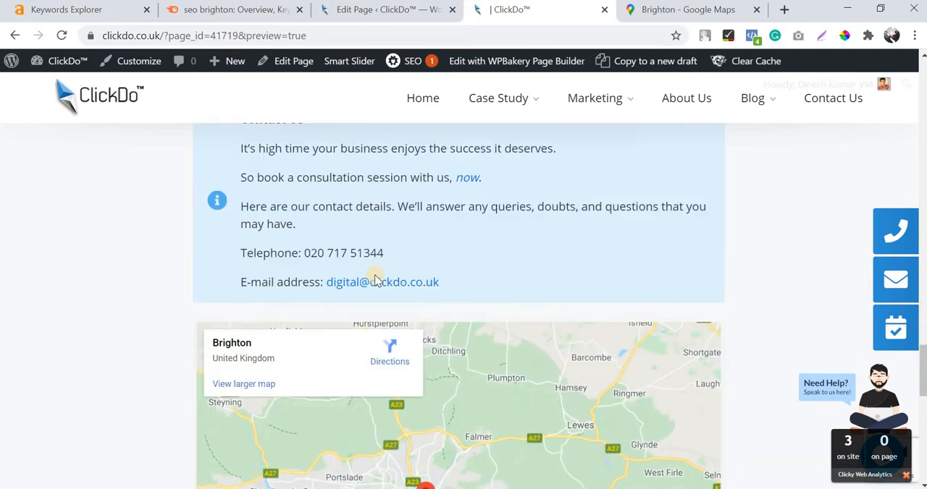
Review the whole previewed page from the "SEO for local businesses in Brighton" heading down to the map.
scroll(374, 281, up, 11)
scroll(374, 275, up, 10)
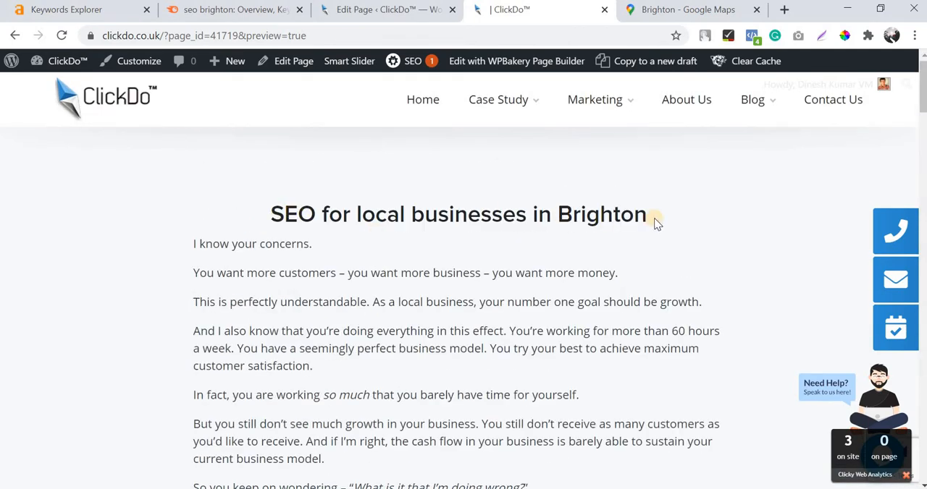
scroll(654, 223, down, 15)
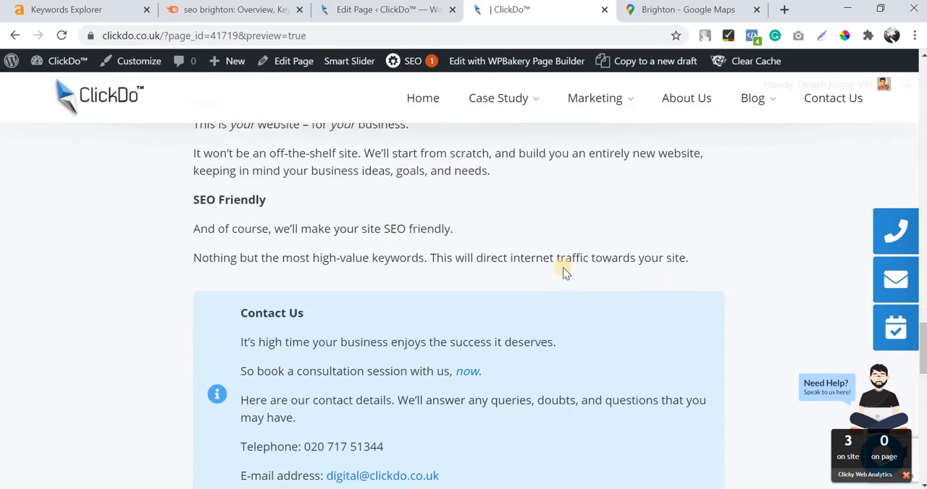
scroll(565, 271, up, 4)
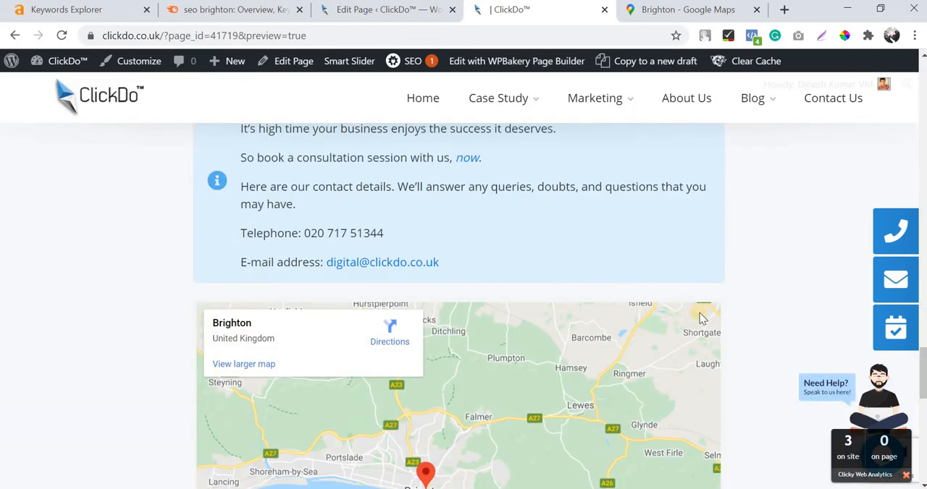
scroll(699, 319, down, 2)
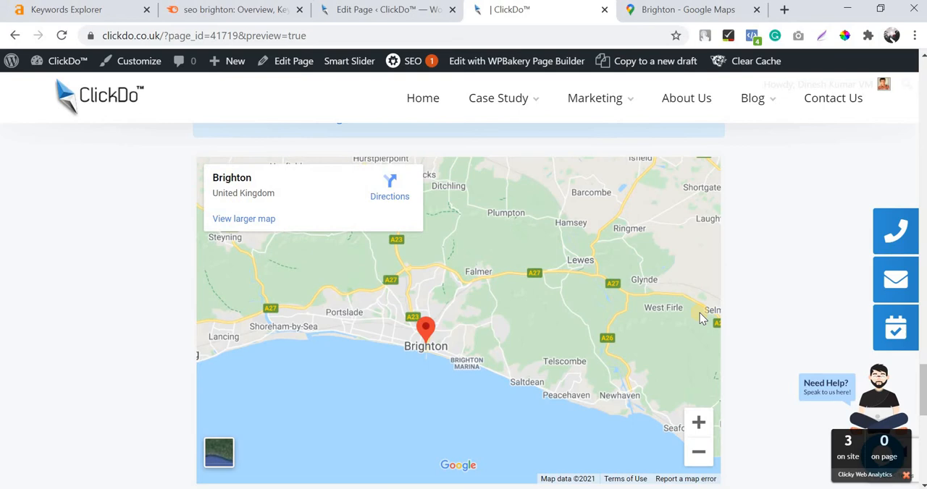
scroll(700, 319, up, 12)
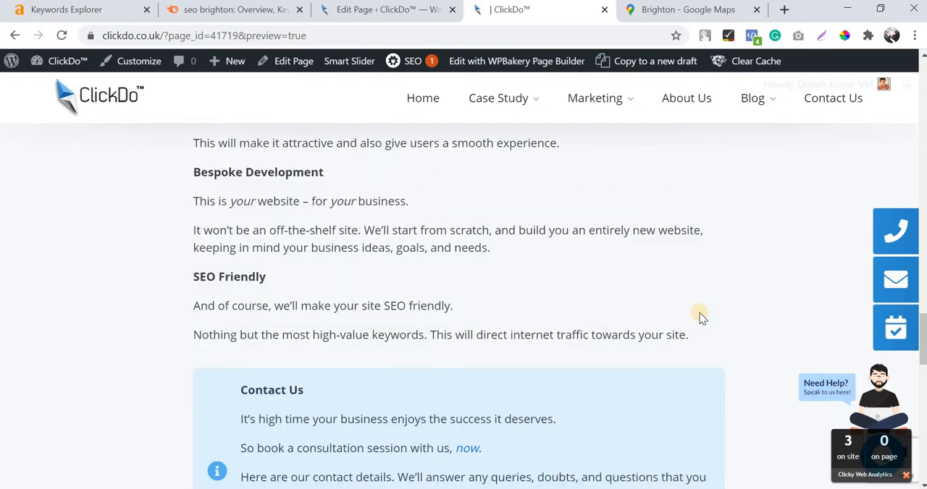
scroll(699, 313, up, 8)
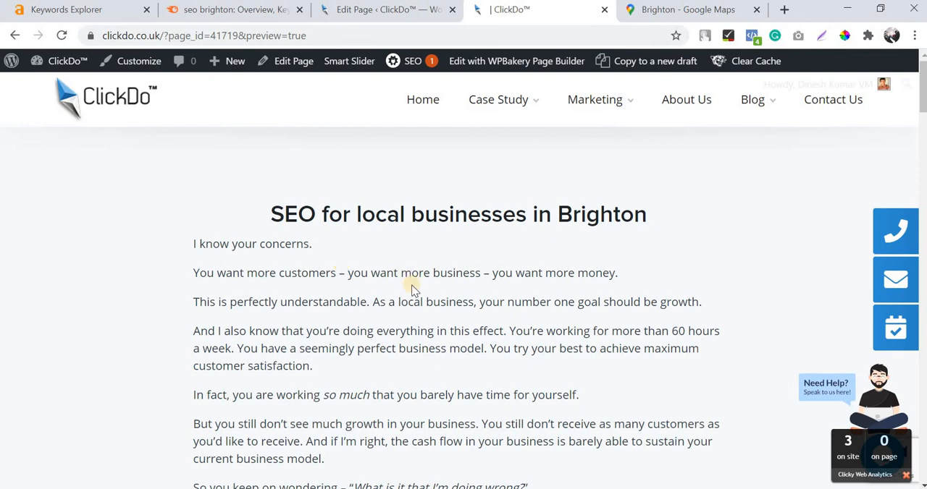
scroll(412, 285, down, 2)
scroll(289, 239, up, 2)
scroll(488, 244, down, 5)
scroll(488, 246, up, 5)
Return to the page editor and add a Single Image element at the top of the first row's wide column.
click(377, 11)
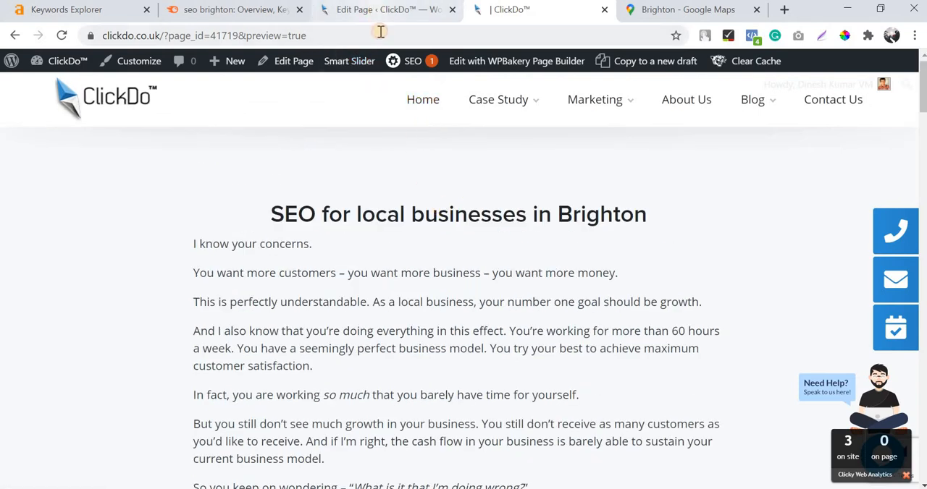
scroll(382, 248, down, 5)
scroll(369, 329, up, 3)
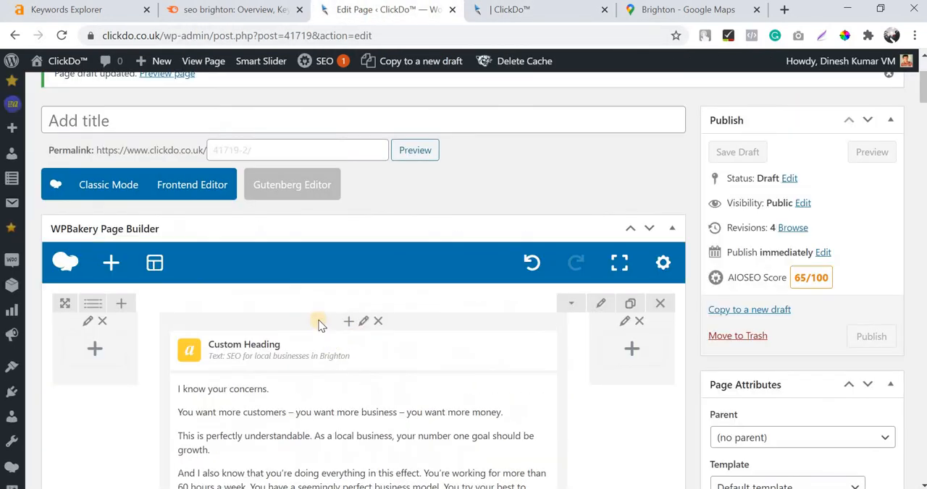
click(512, 10)
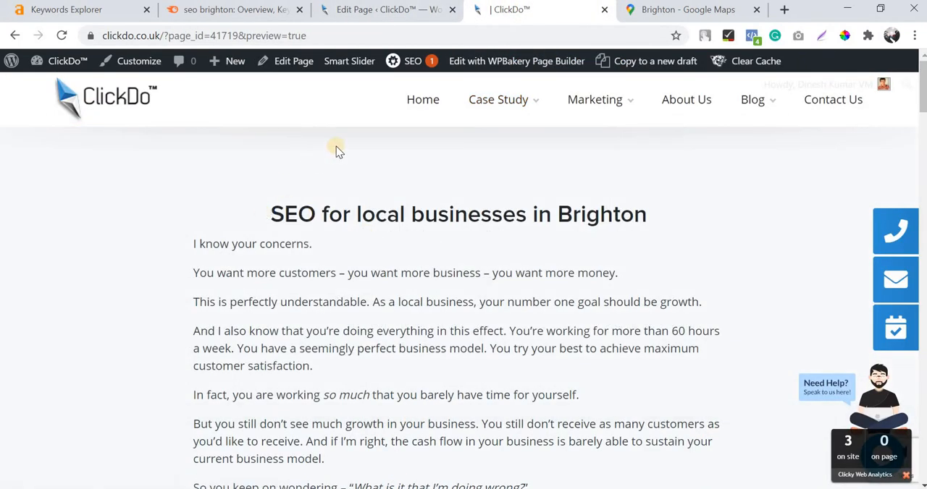
click(377, 9)
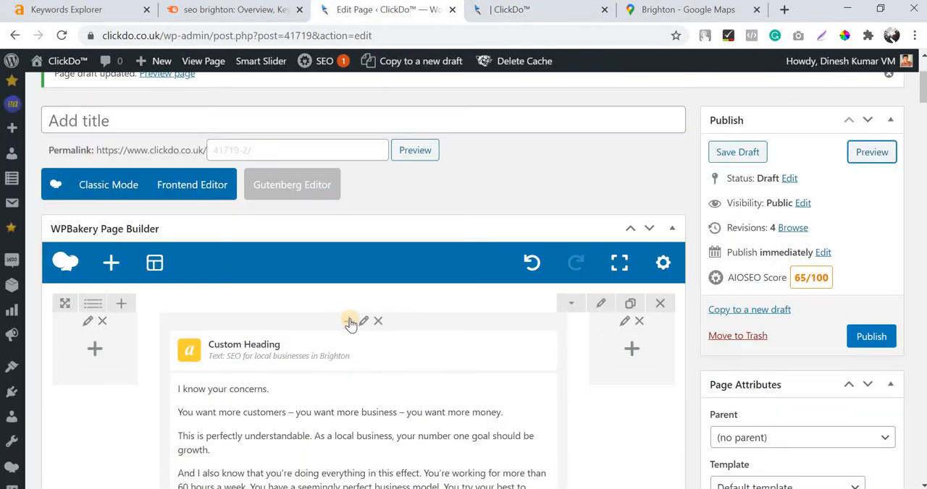
click(350, 322)
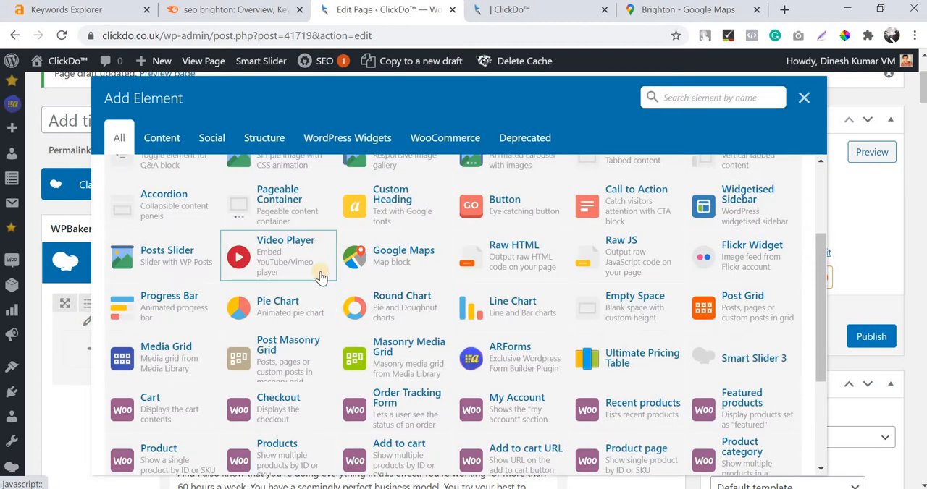
scroll(262, 302, up, 3)
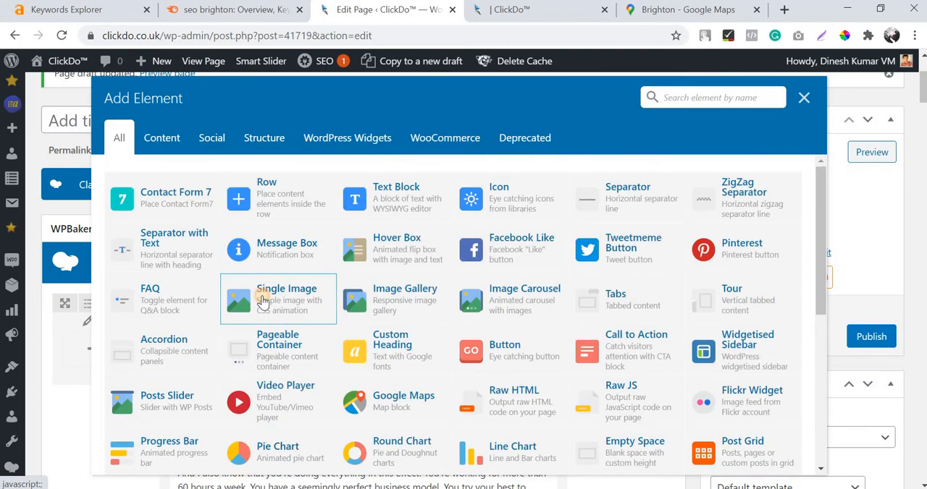
click(264, 300)
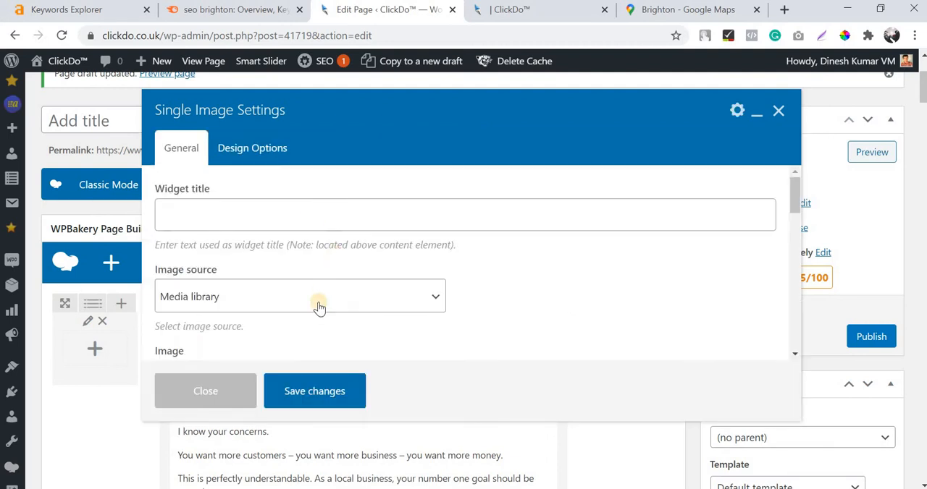
Upload the "brighton seo" image from the Downloads folder as the Single Image element's picture.
scroll(204, 325, down, 1)
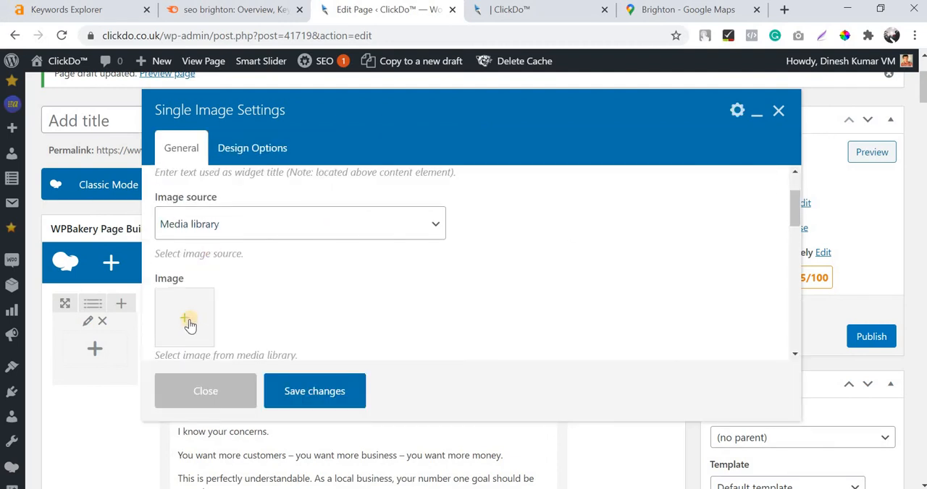
scroll(187, 257, down, 1)
click(189, 249)
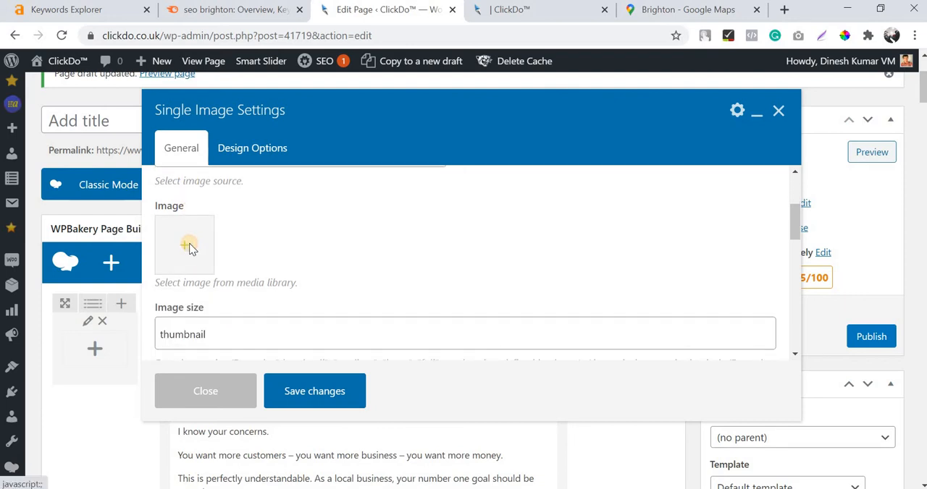
click(63, 123)
click(455, 301)
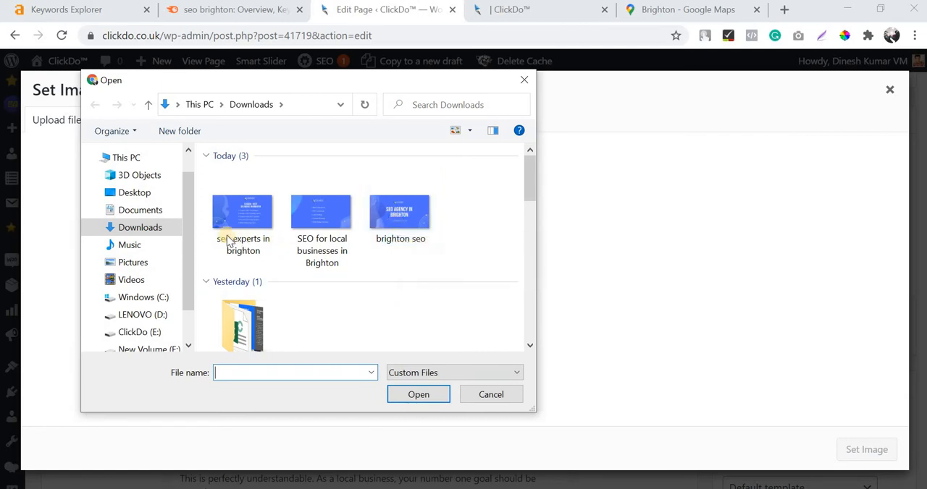
click(412, 216)
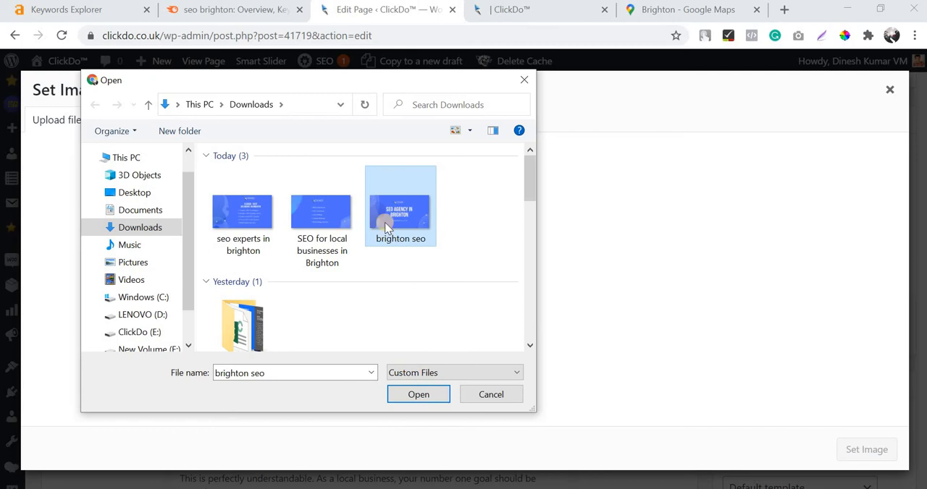
click(413, 393)
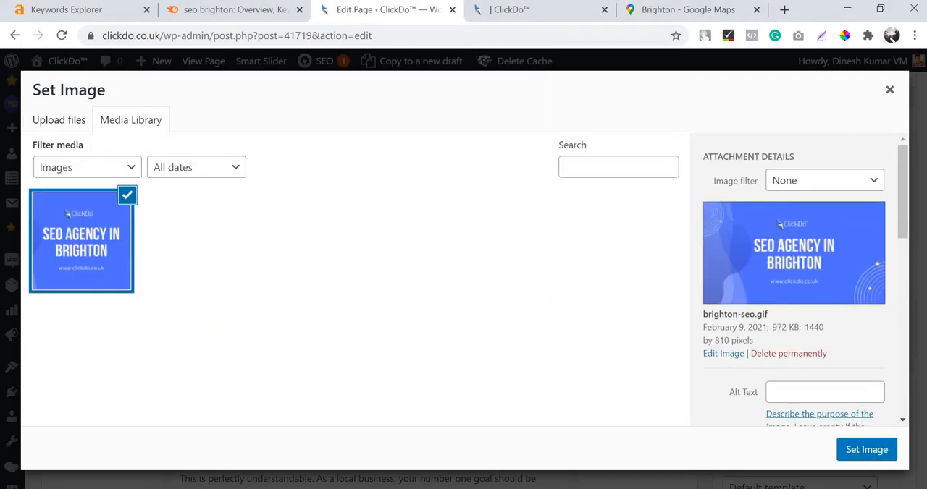
Copy the image title "brighton seo" into its alt text and set it as the element's image.
scroll(822, 294, down, 4)
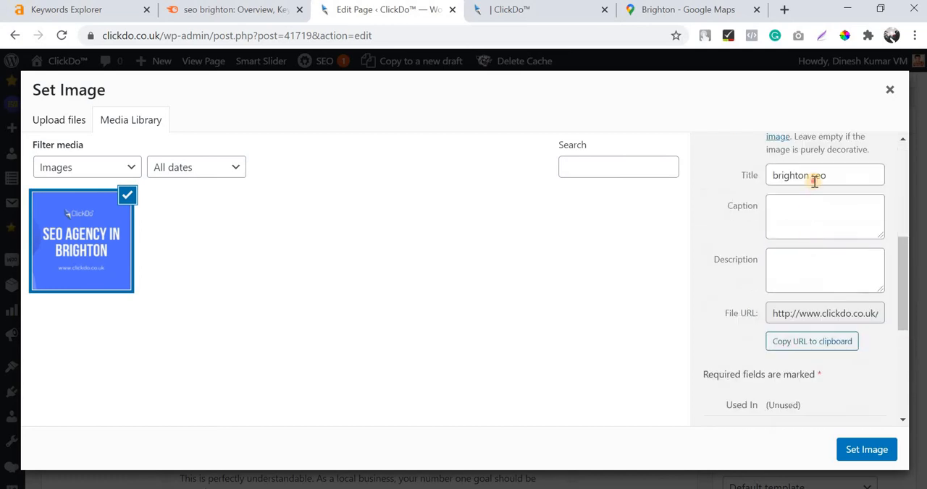
triple_click(814, 181)
key(ctrl+c)
scroll(809, 182, up, 1)
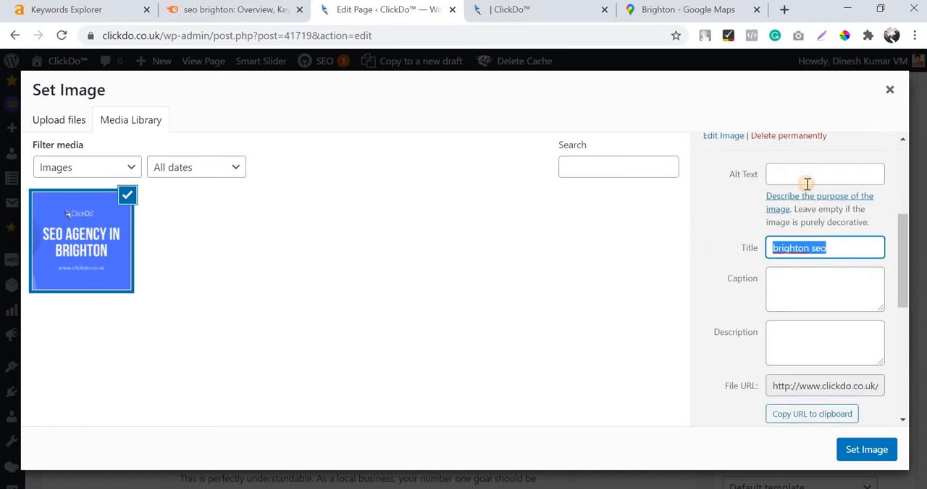
click(806, 181)
key(ctrl+v)
click(863, 445)
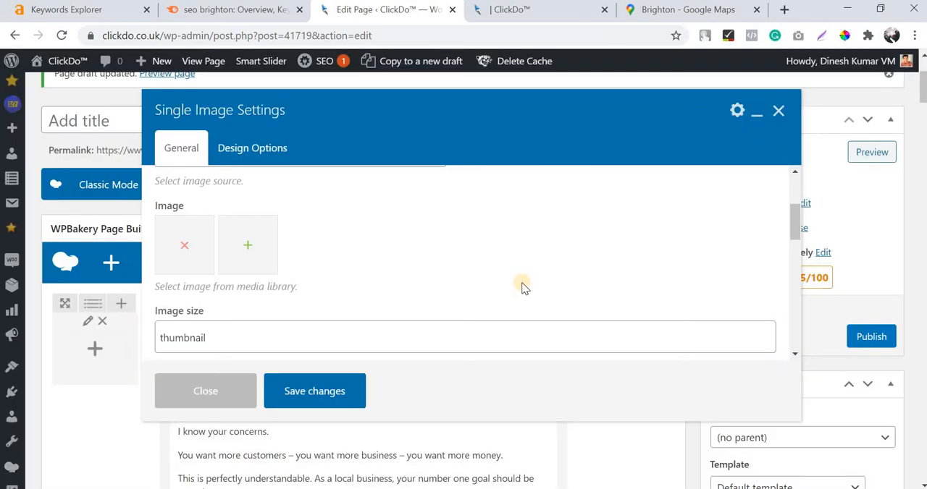
Change the Single Image element's image size to "full".
double_click(223, 333)
scroll(219, 267, down, 1)
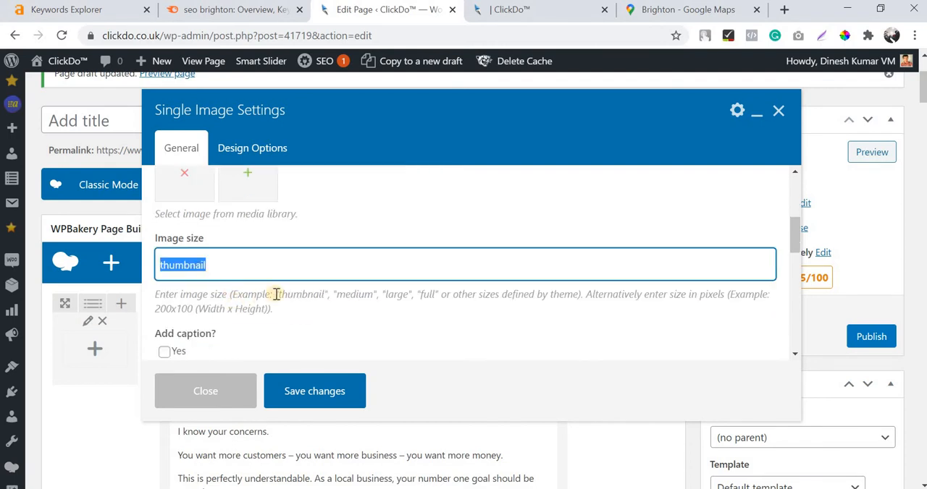
double_click(316, 295)
click(433, 301)
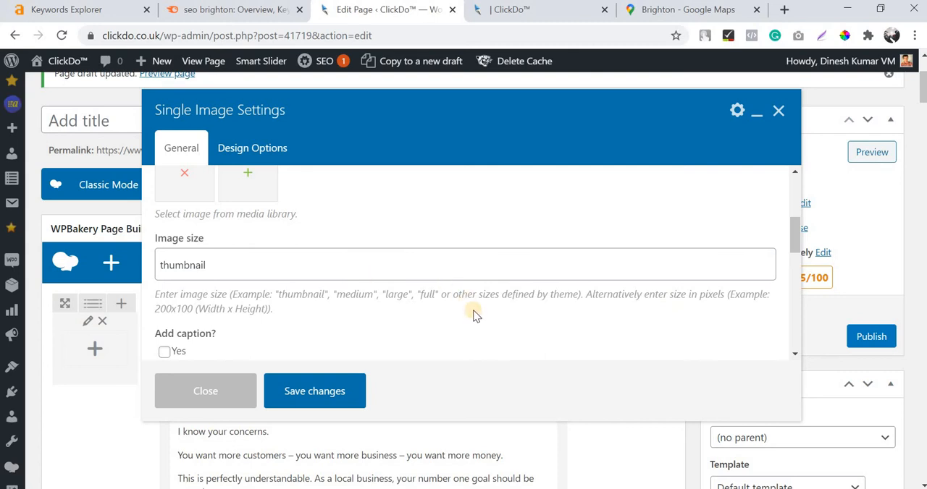
drag(429, 295, 423, 294)
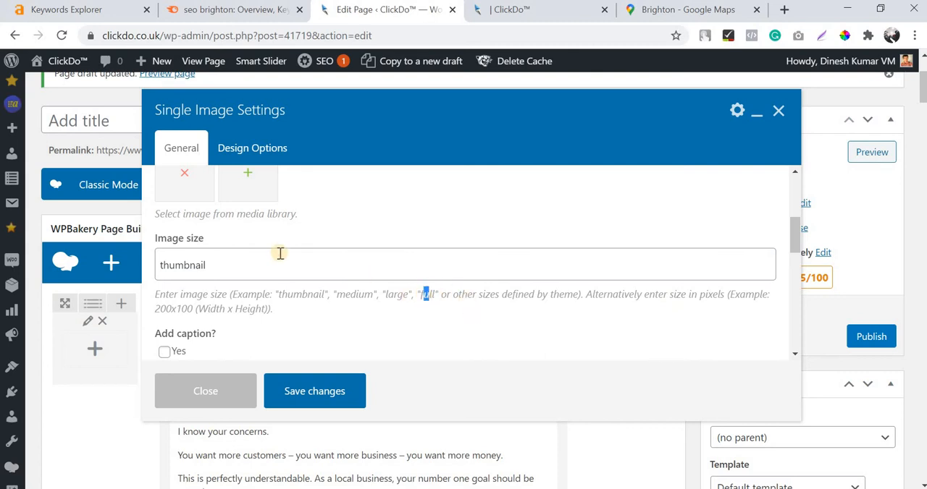
double_click(279, 253)
text(full)
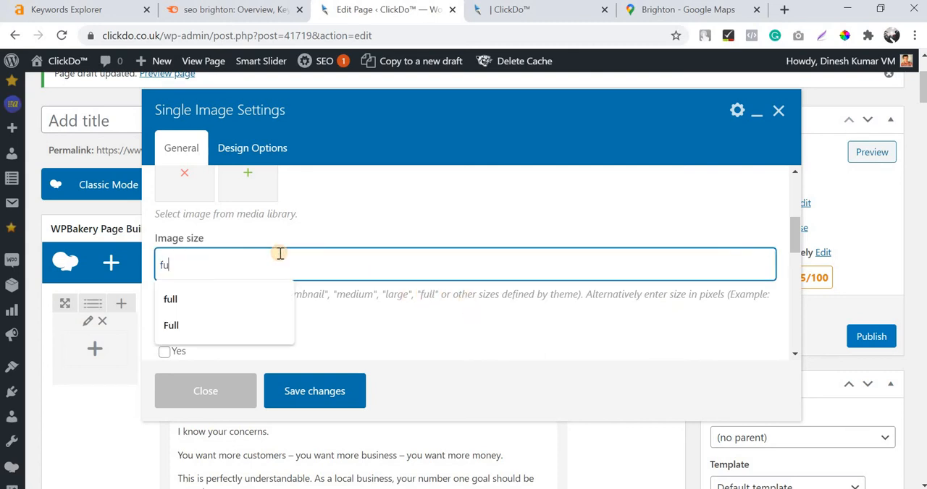
click(355, 228)
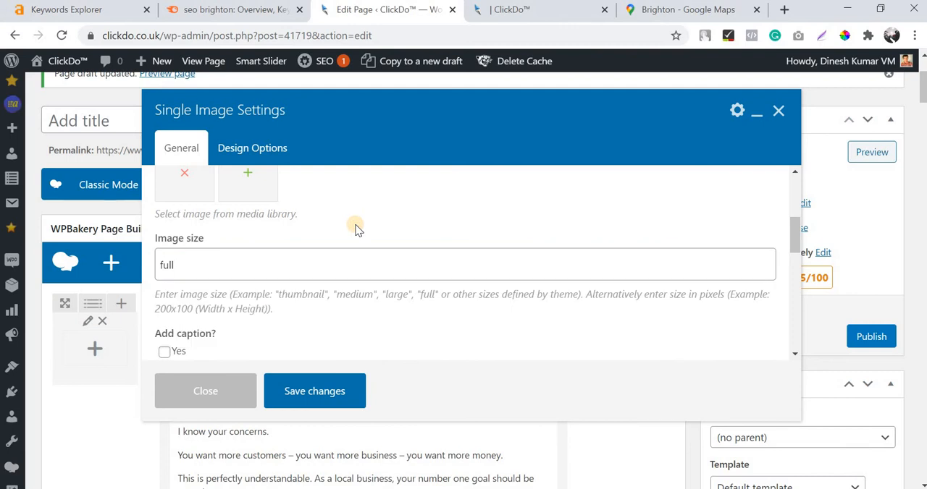
Set the Single Image element's image alignment to Center.
scroll(355, 229, up, 2)
scroll(355, 229, down, 2)
scroll(355, 229, up, 3)
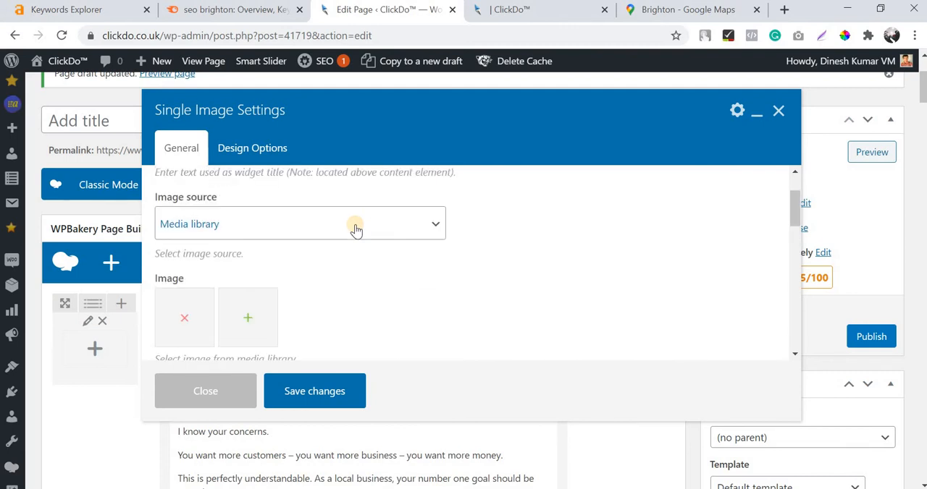
scroll(355, 229, down, 5)
click(243, 212)
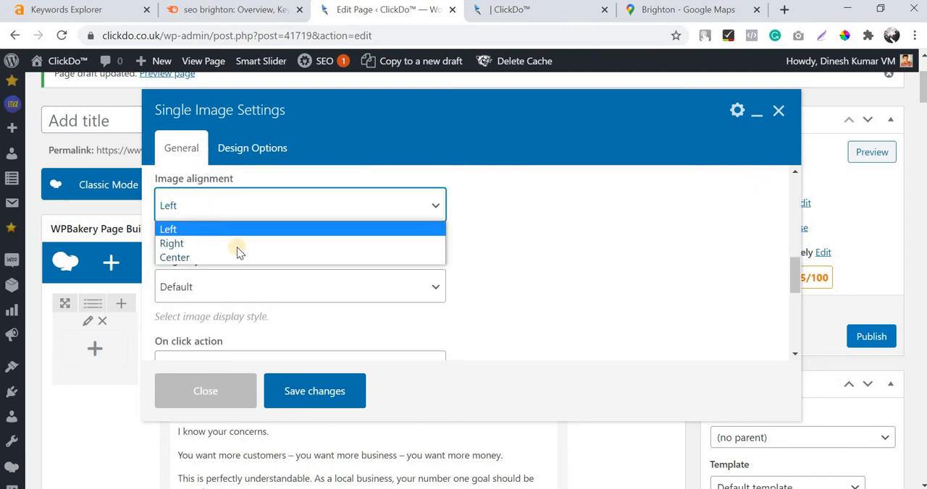
click(291, 253)
scroll(287, 239, down, 1)
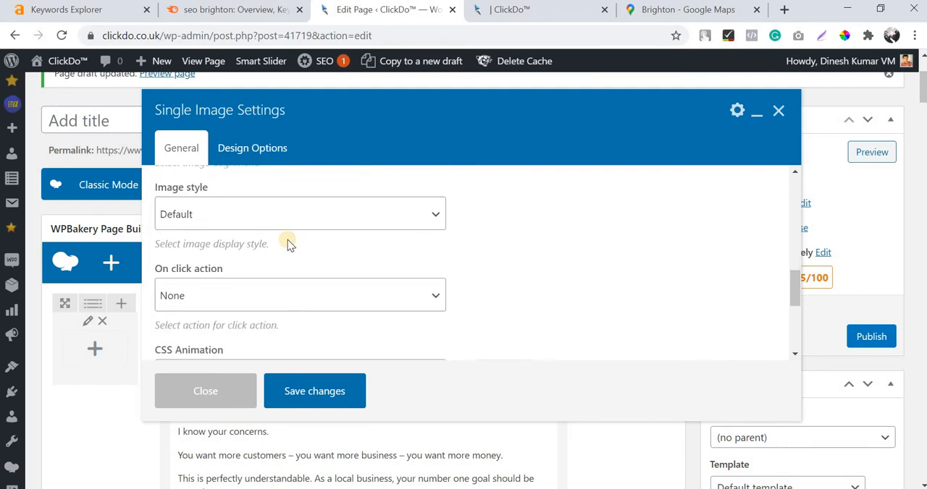
Set the Single Image element's image style to 3D Shadow.
scroll(288, 240, up, 1)
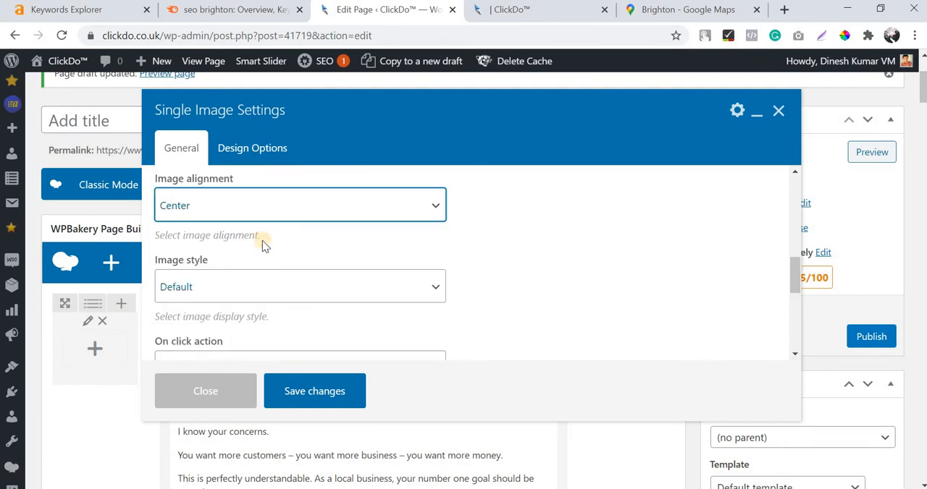
click(262, 286)
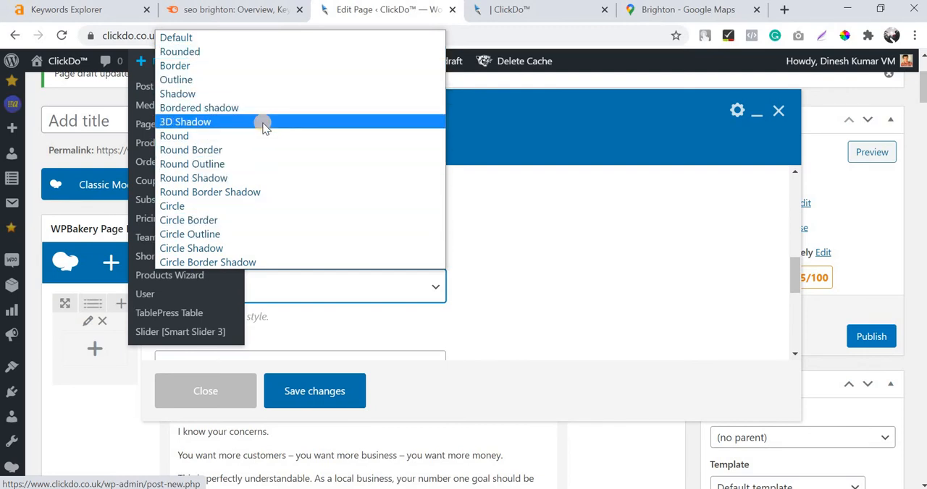
click(579, 279)
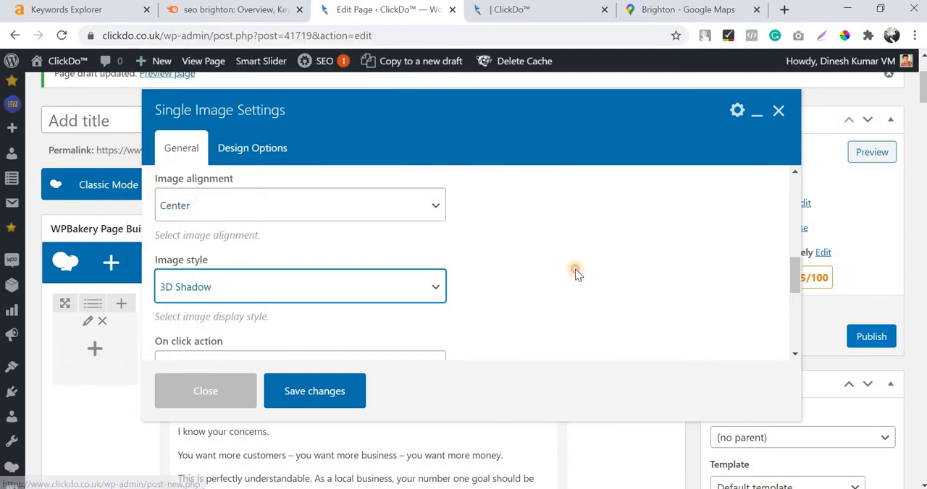
Save the Single Image element's settings and preview the page draft.
scroll(569, 268, down, 1)
scroll(341, 355, down, 1)
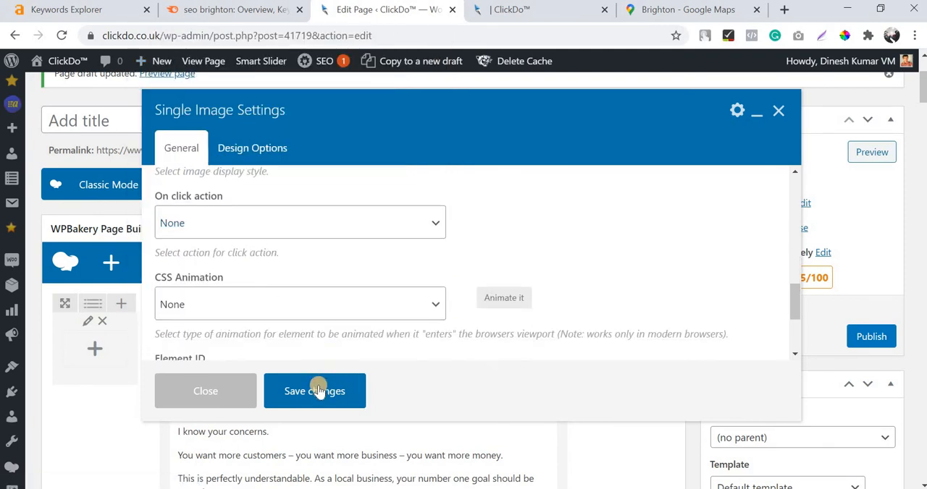
click(317, 391)
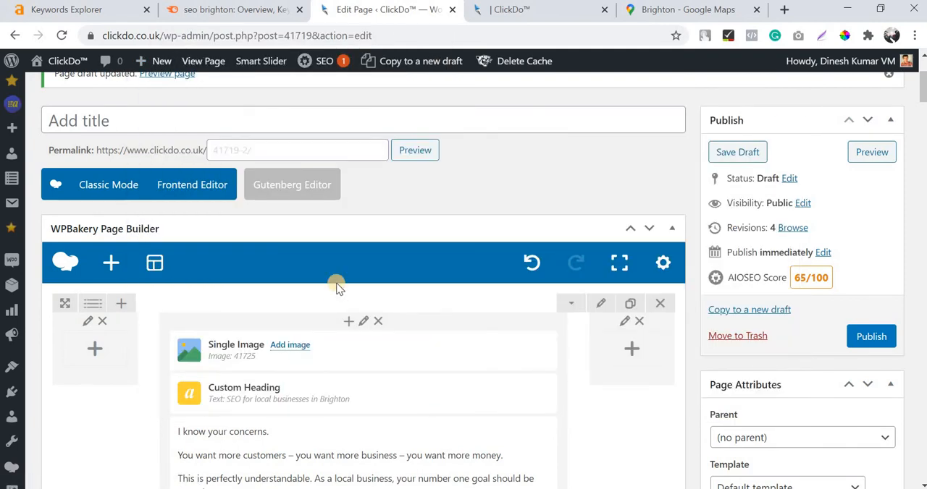
click(869, 154)
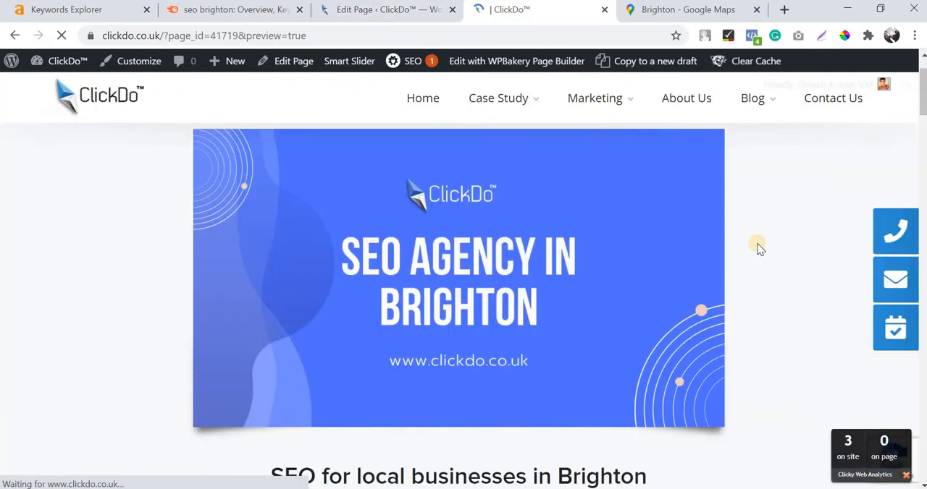
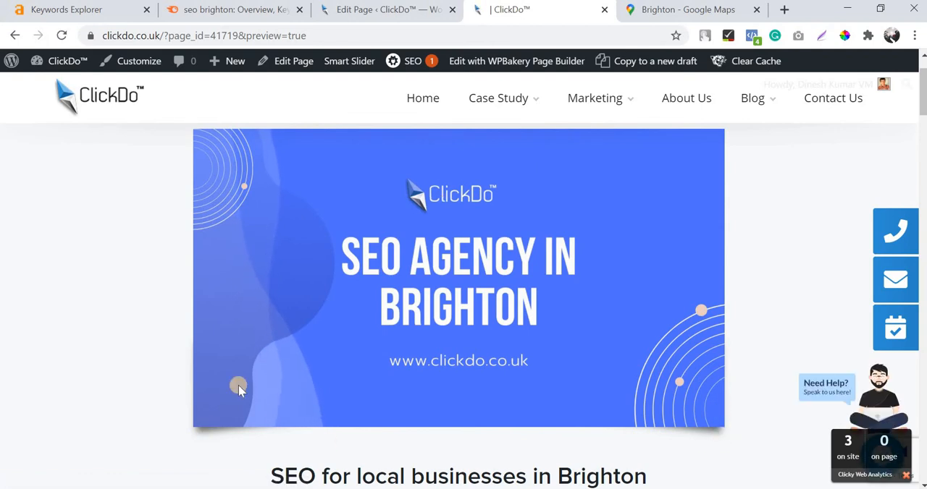
Change the image style of the Single Image element above the first heading to Outline.
scroll(726, 322, down, 1)
scroll(750, 401, up, 1)
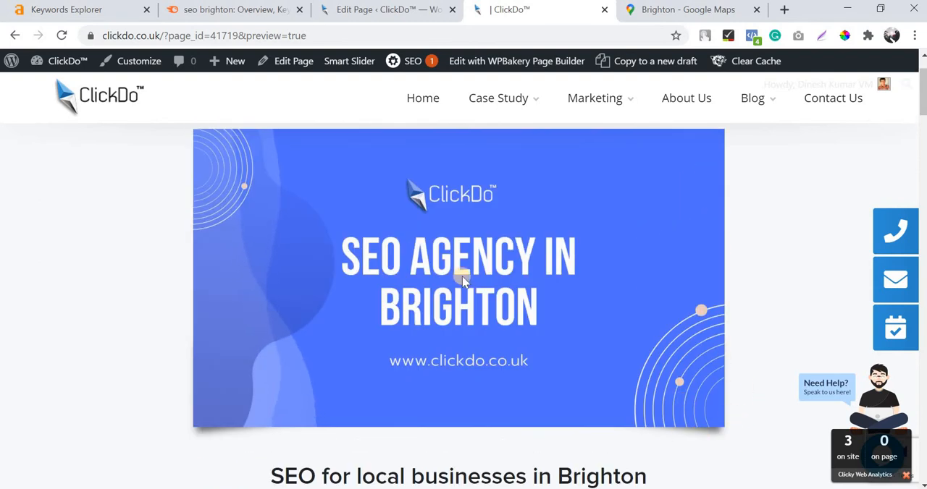
scroll(462, 281, up, 1)
scroll(460, 277, down, 1)
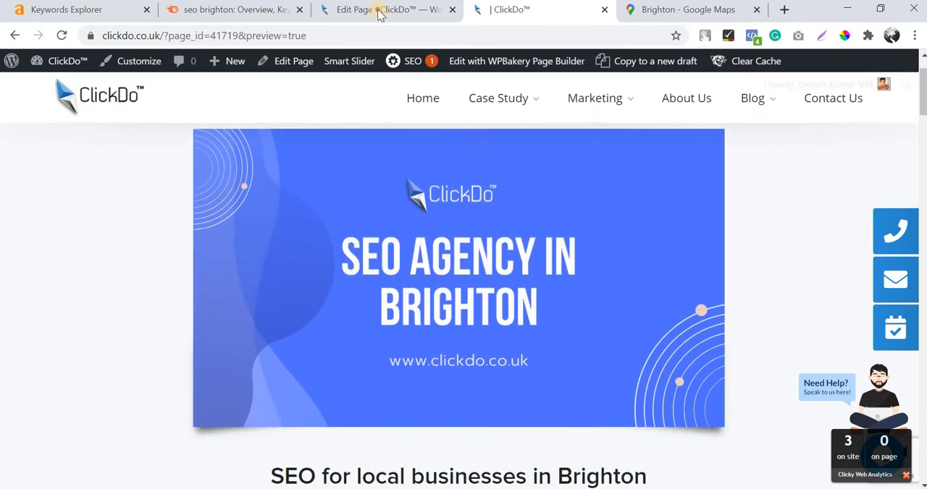
click(380, 14)
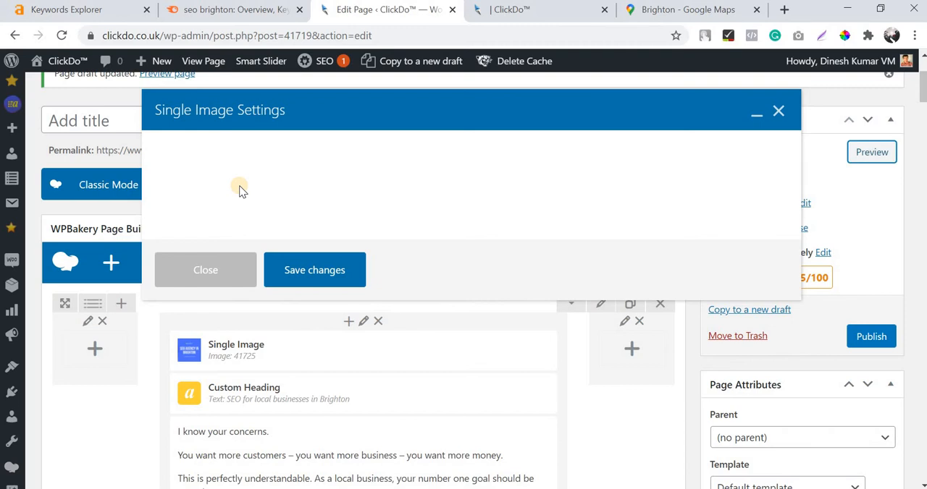
scroll(240, 186, down, 1)
scroll(474, 278, down, 1)
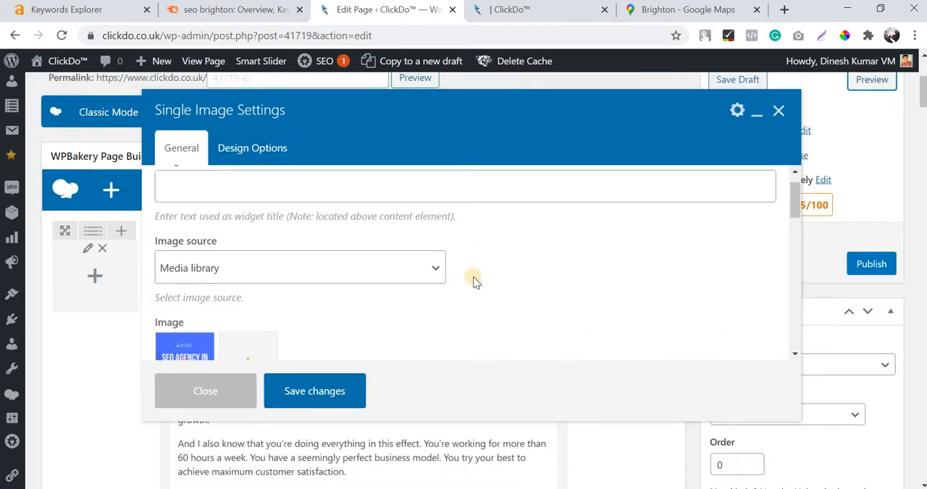
scroll(474, 278, down, 6)
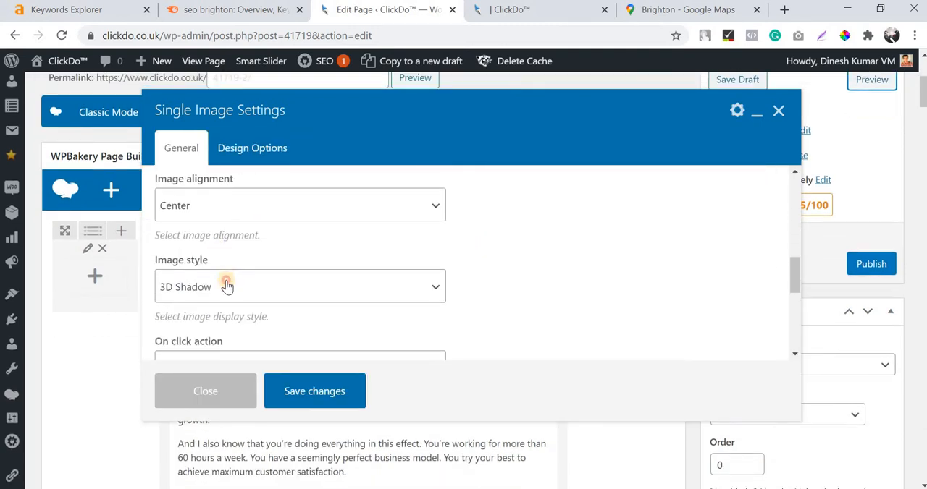
click(227, 287)
click(235, 82)
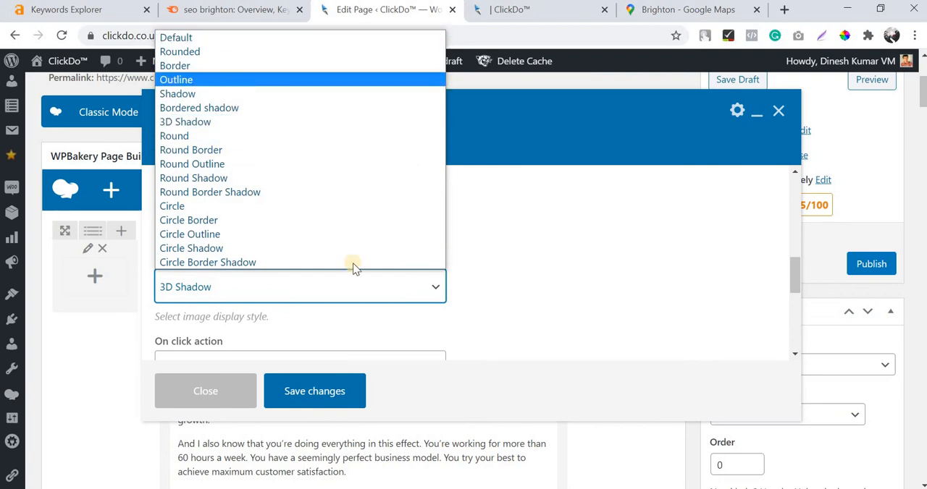
Set the Single Image element's border color to Sky.
scroll(457, 296, down, 2)
click(295, 223)
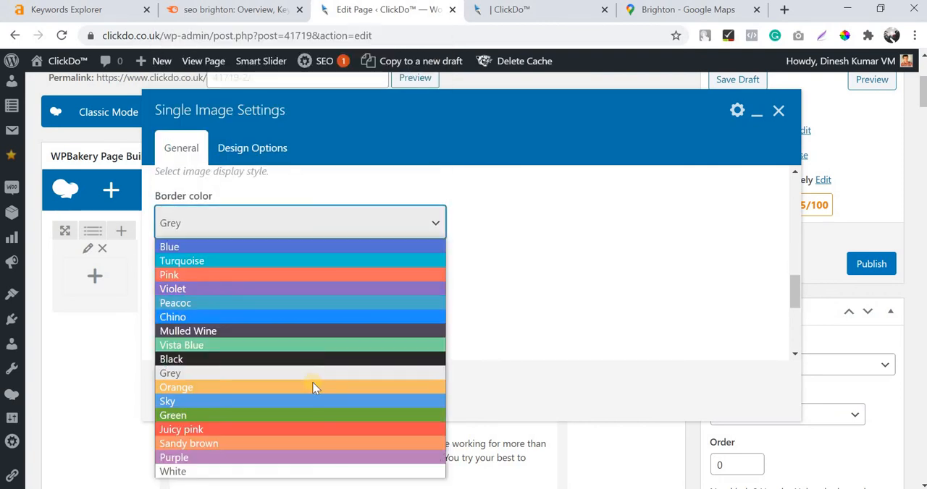
click(307, 401)
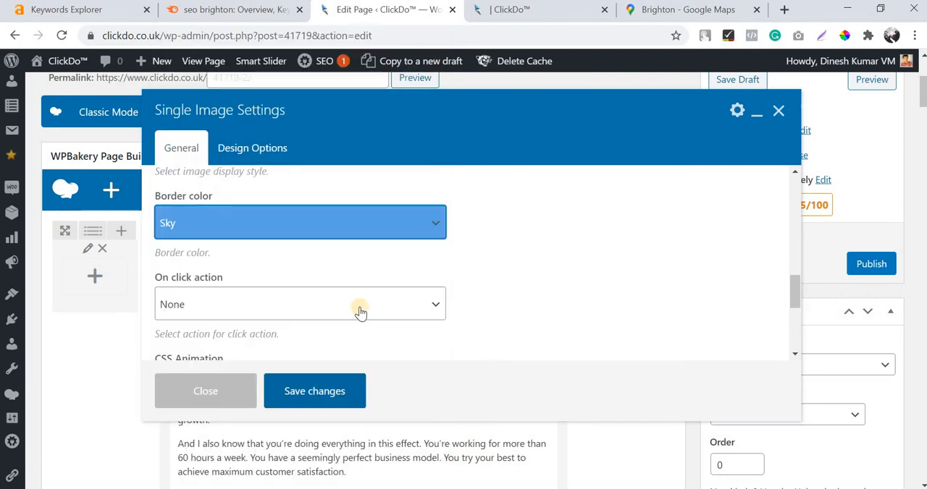
Save the outlined Single Image element's settings and preview the page draft.
scroll(456, 340, down, 1)
click(324, 385)
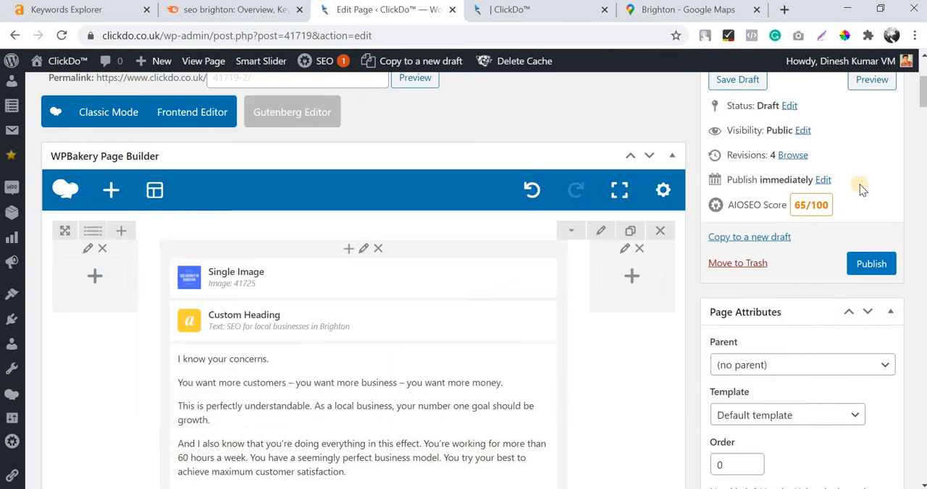
scroll(869, 233, up, 2)
click(867, 226)
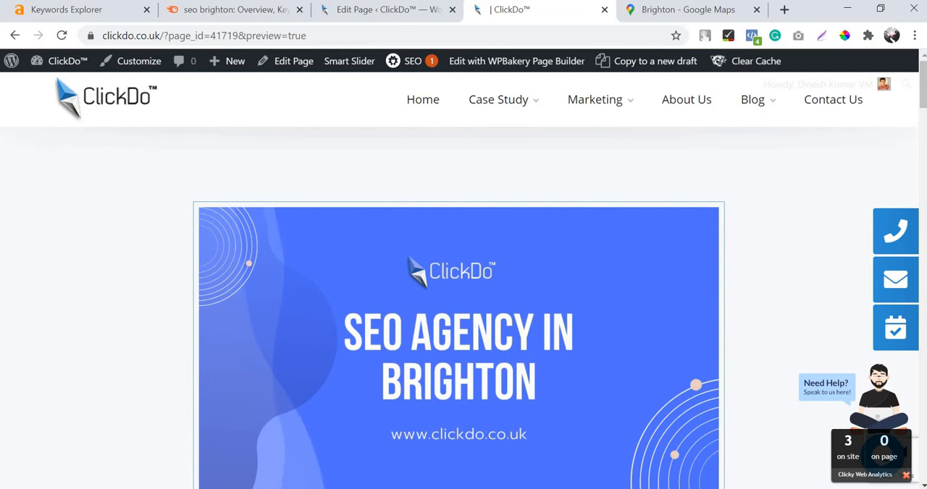
Examine the image's border in the preview and read through the article sections below it.
scroll(813, 306, down, 2)
scroll(813, 307, up, 2)
scroll(305, 214, down, 4)
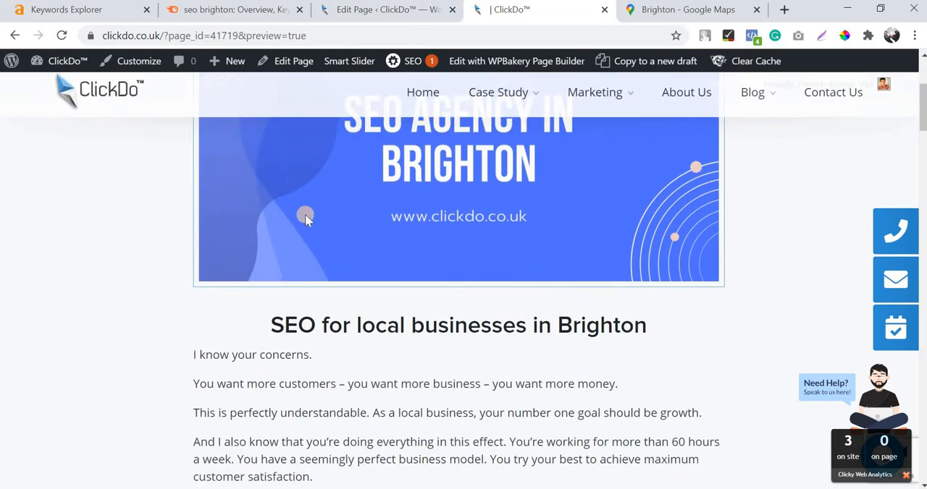
scroll(305, 214, up, 3)
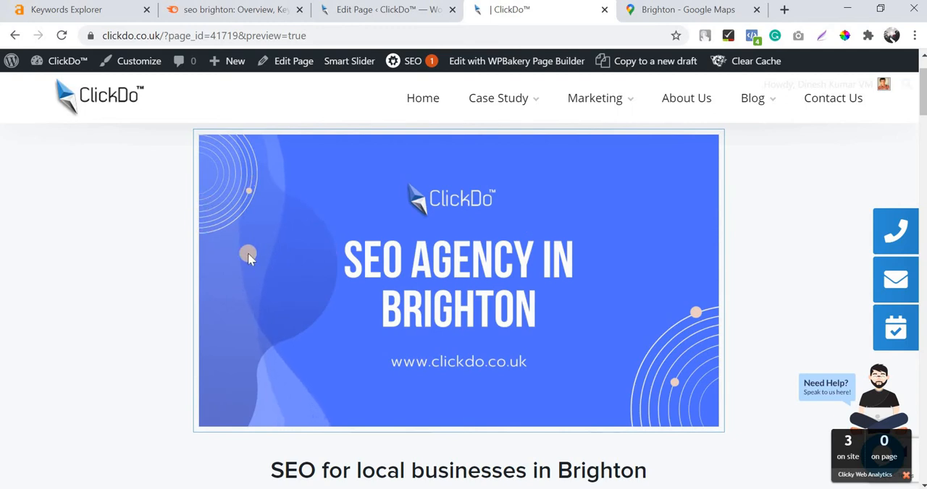
scroll(794, 250, up, 1)
scroll(422, 247, down, 1)
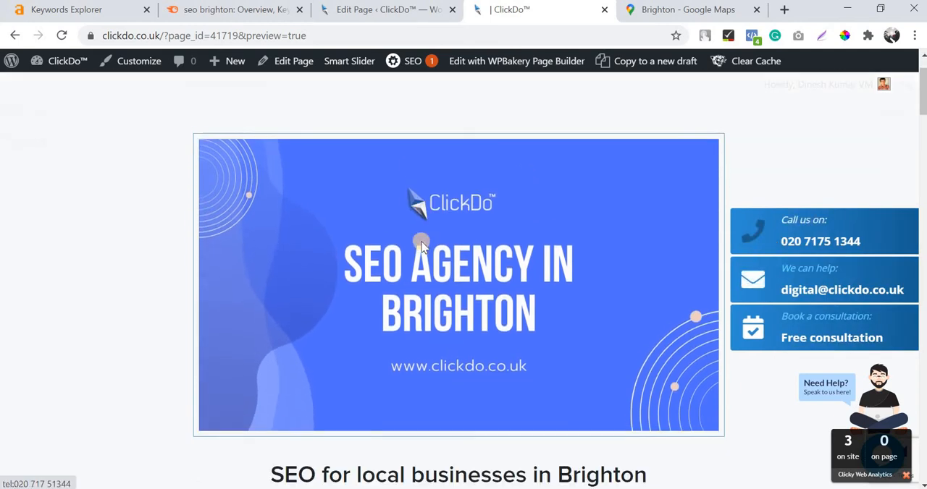
scroll(607, 278, up, 1)
scroll(608, 278, down, 1)
scroll(607, 278, up, 1)
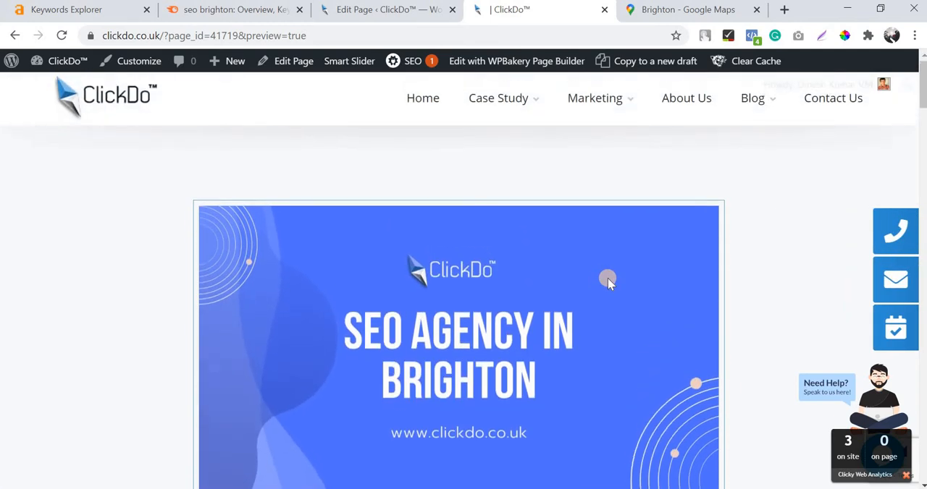
scroll(608, 278, down, 3)
scroll(402, 327, up, 2)
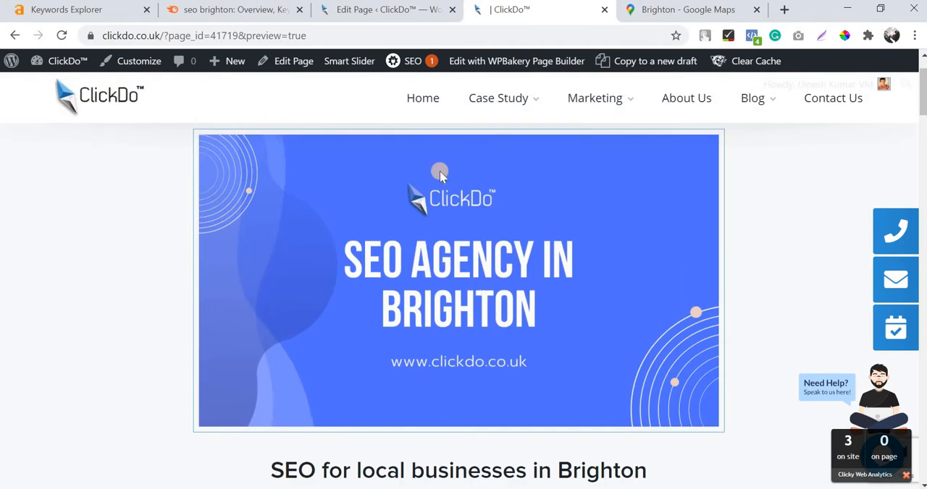
scroll(475, 306, down, 4)
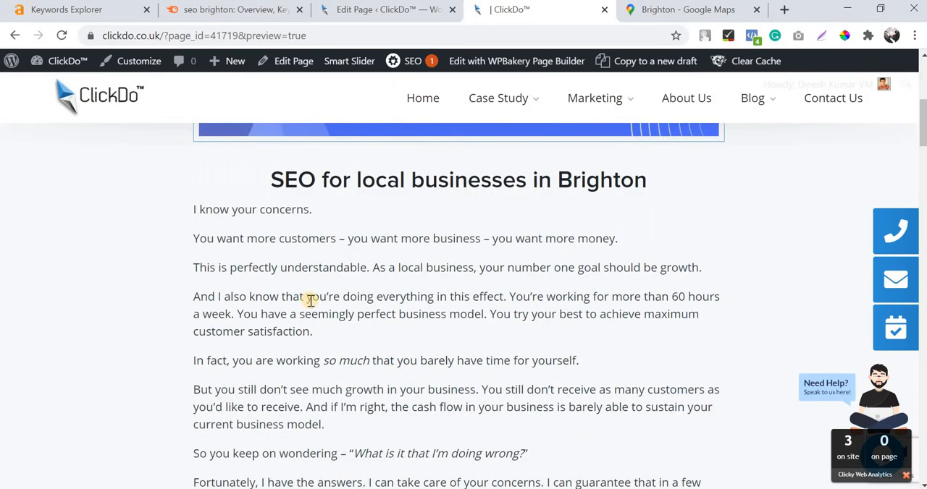
scroll(309, 300, down, 12)
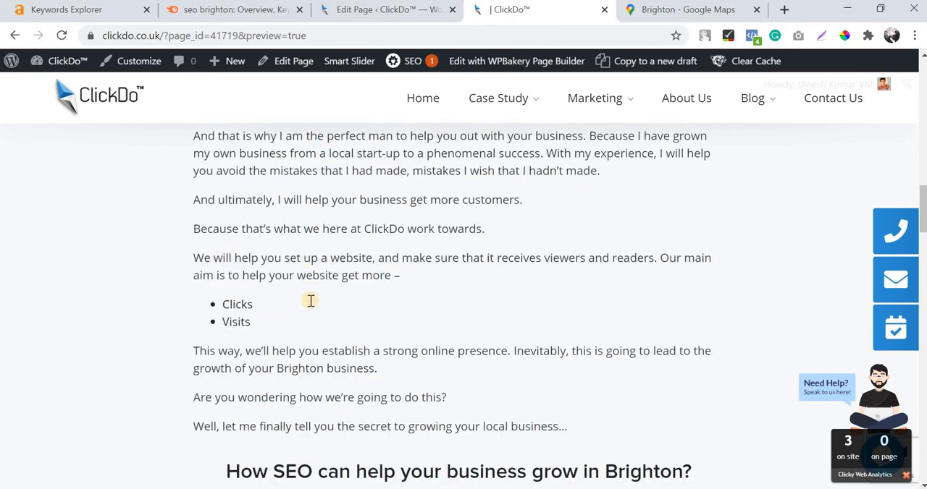
scroll(559, 201, up, 6)
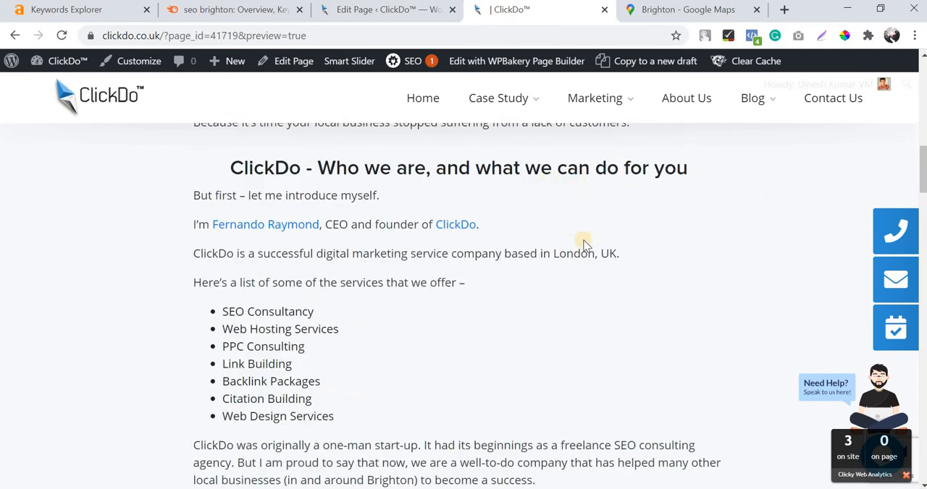
scroll(584, 242, down, 8)
scroll(584, 243, up, 1)
scroll(584, 242, down, 7)
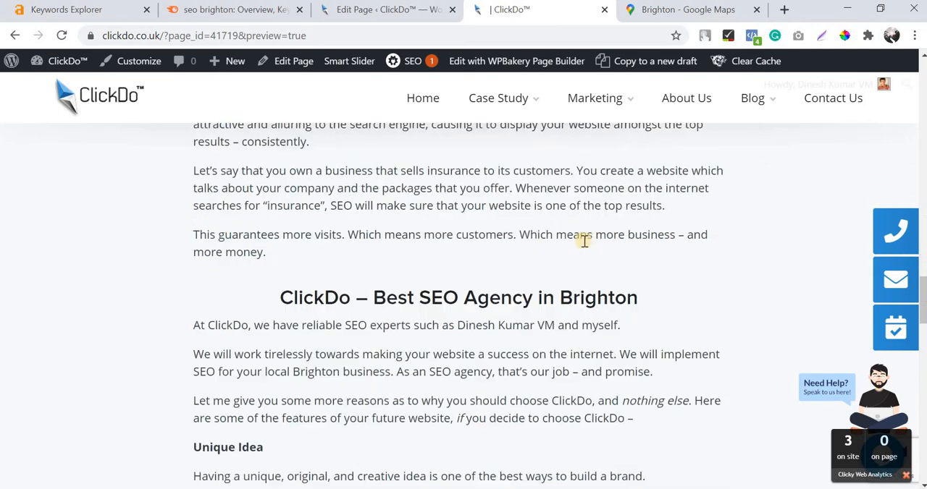
scroll(584, 242, down, 4)
scroll(480, 270, up, 3)
Back in the page editor, add a Single Image element to the center column of the "ClickDo - Who we are, and what we can do for you" row.
click(383, 10)
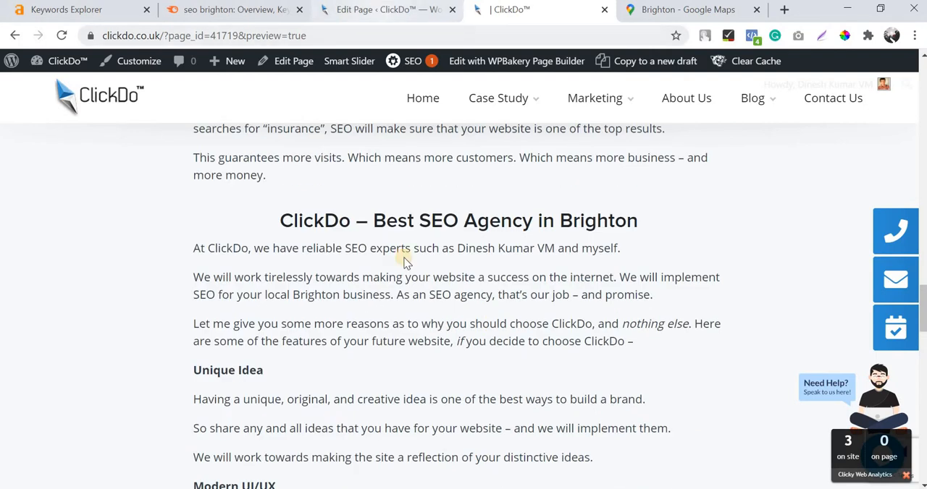
scroll(403, 259, down, 8)
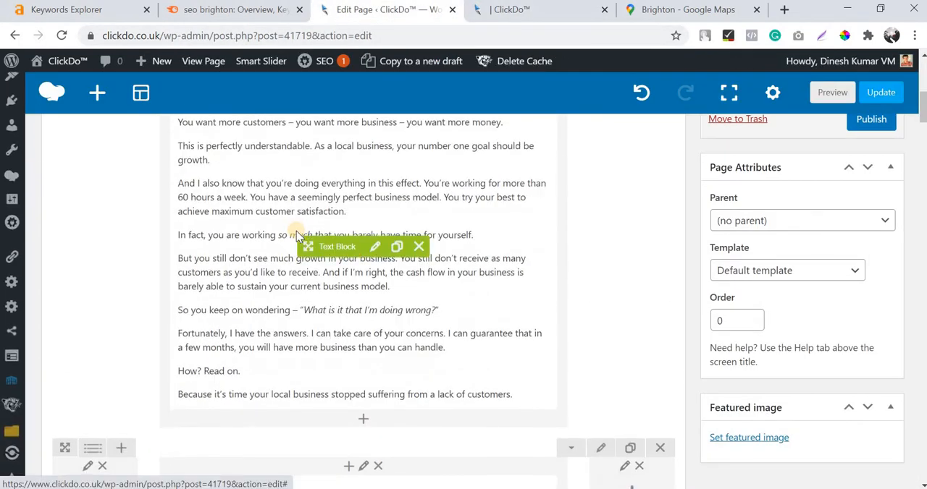
scroll(295, 236, down, 4)
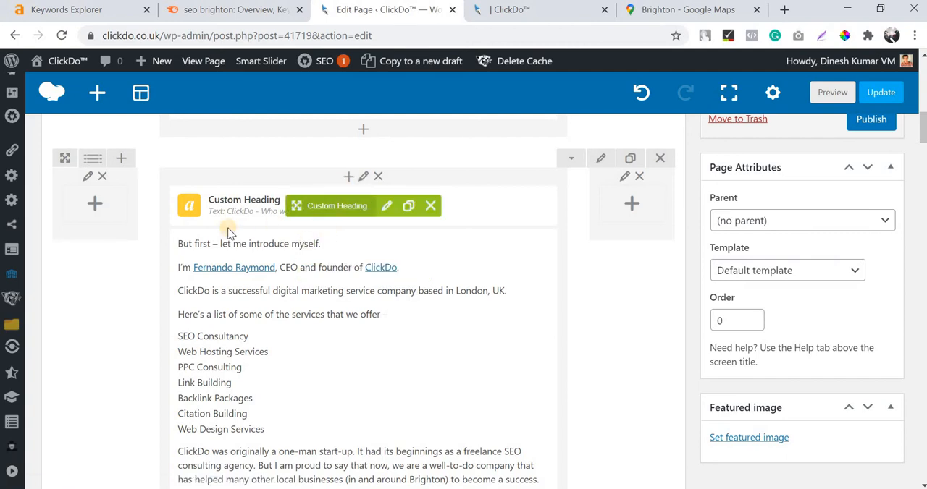
click(350, 177)
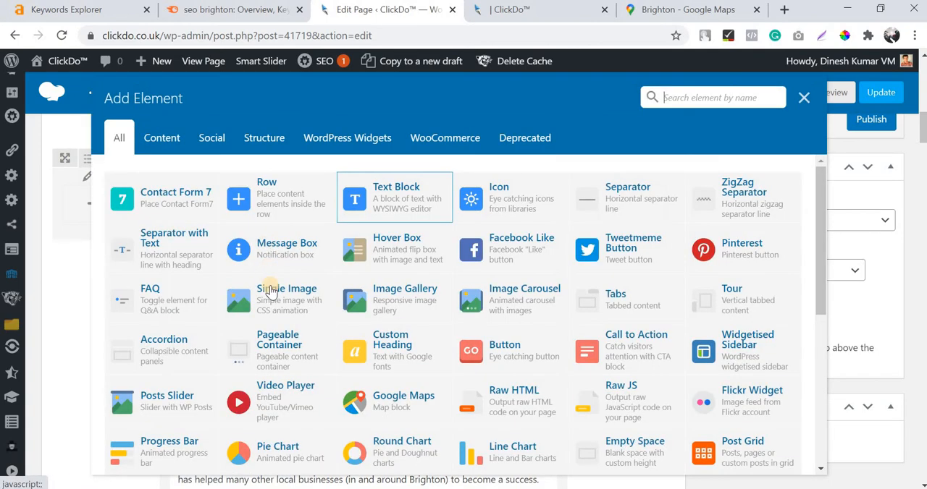
click(224, 278)
click(314, 268)
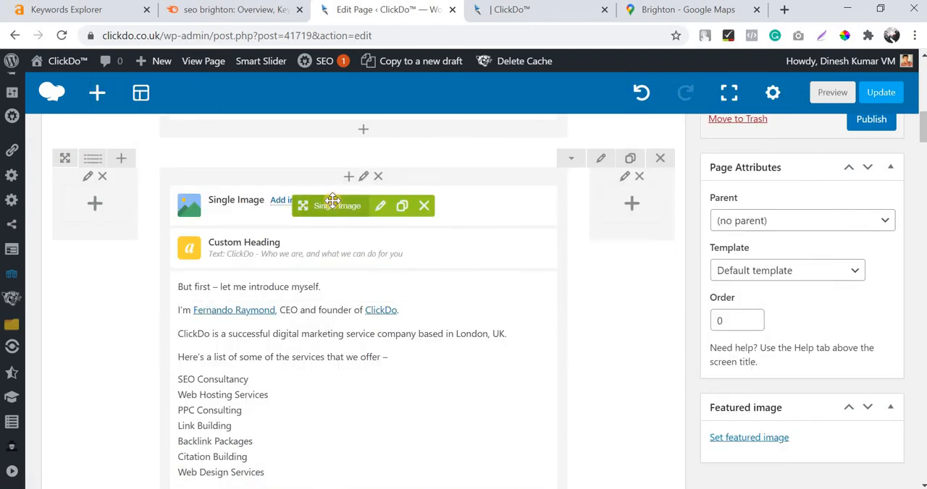
Place the new Single Image element between the "ClickDo - Who we are" custom heading and its text block.
drag(327, 235, 330, 248)
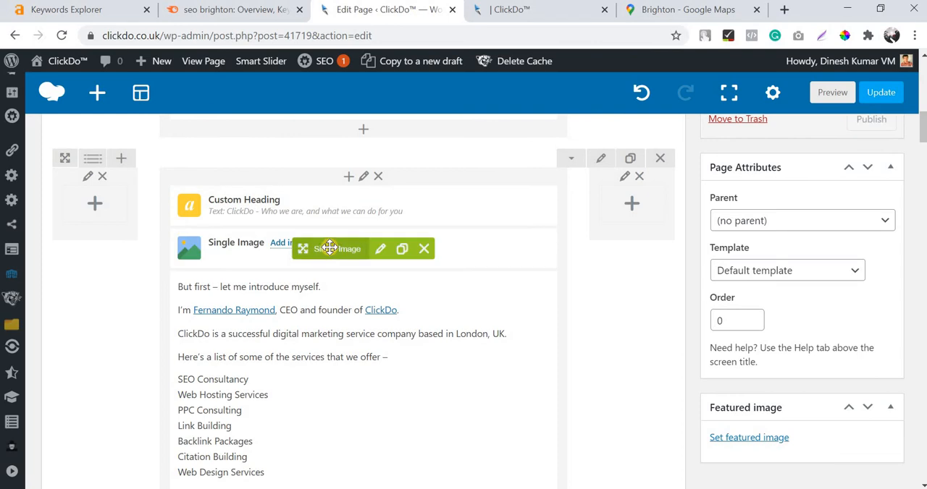
drag(326, 196, 621, 264)
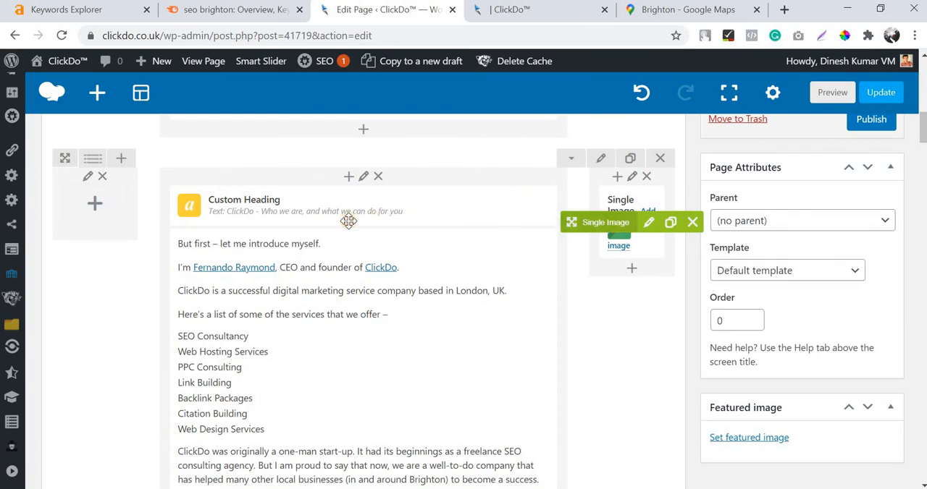
drag(348, 221, 304, 250)
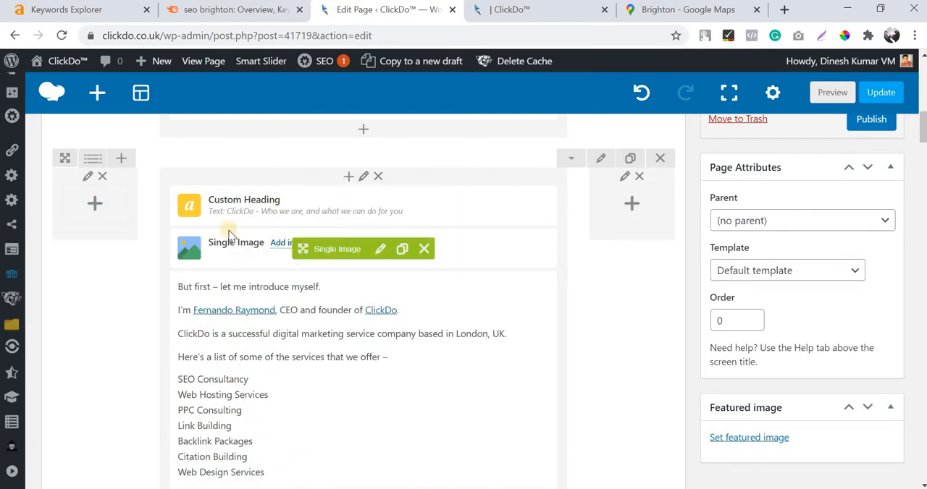
Upload "SEO for local businesses in Brighton" from Downloads as the new Single Image element's image.
click(380, 249)
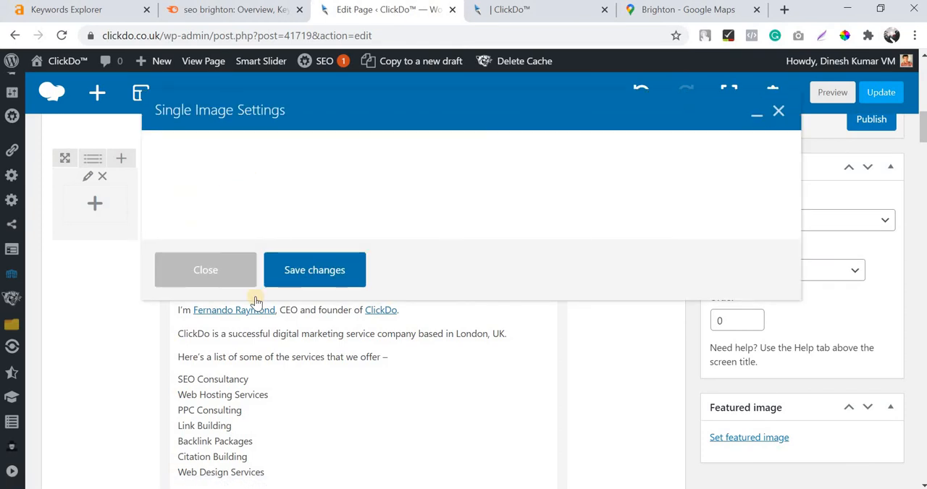
scroll(320, 259, down, 2)
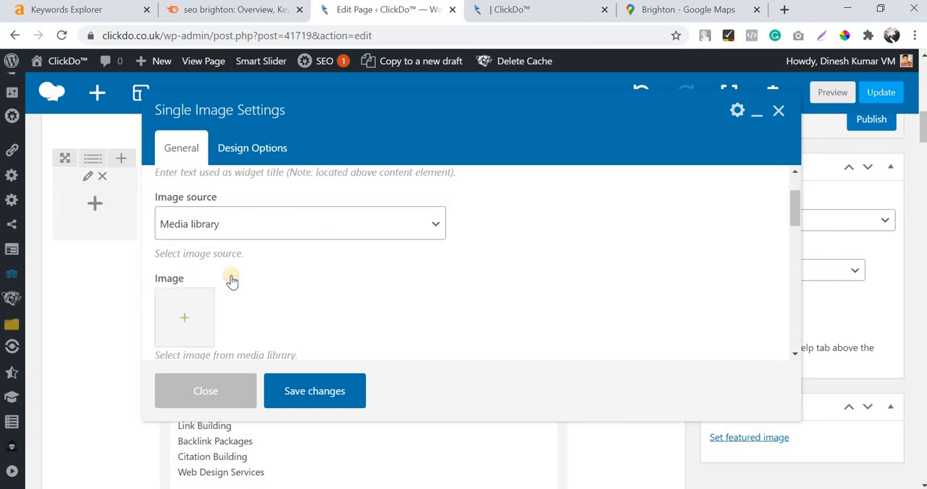
click(182, 319)
click(59, 120)
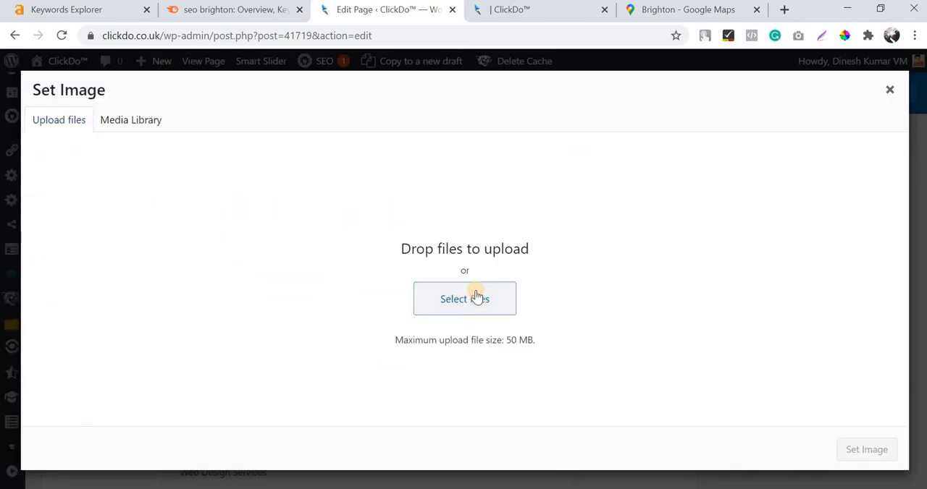
click(476, 290)
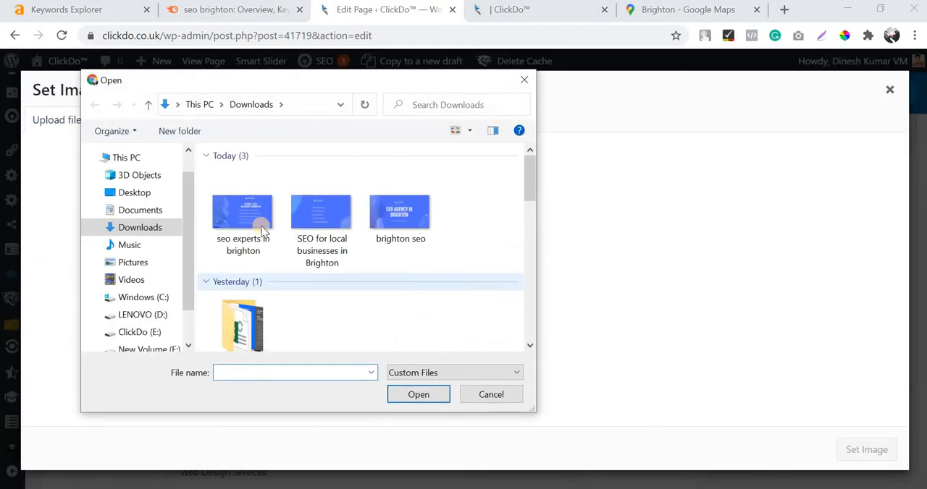
click(318, 224)
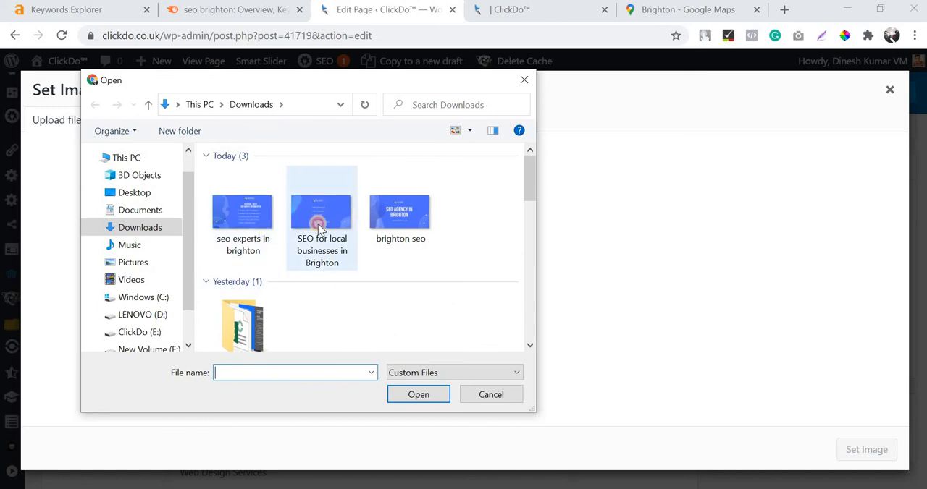
click(423, 397)
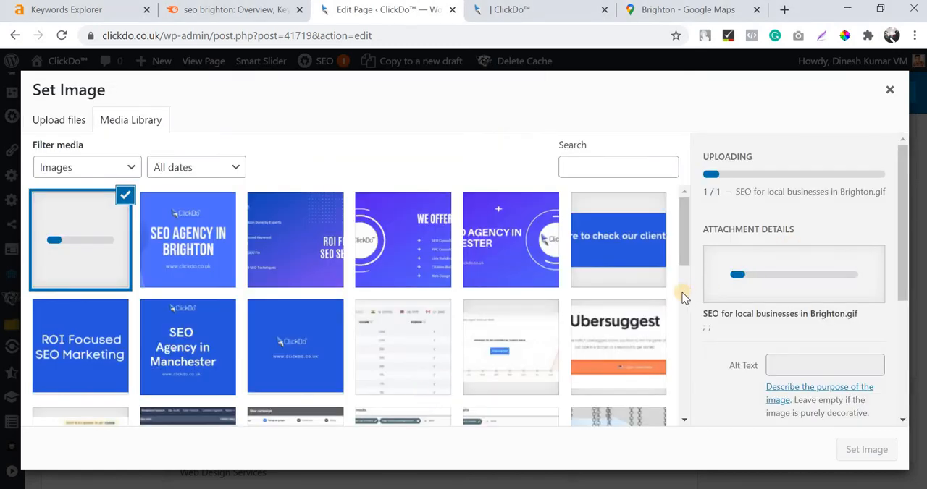
click(522, 10)
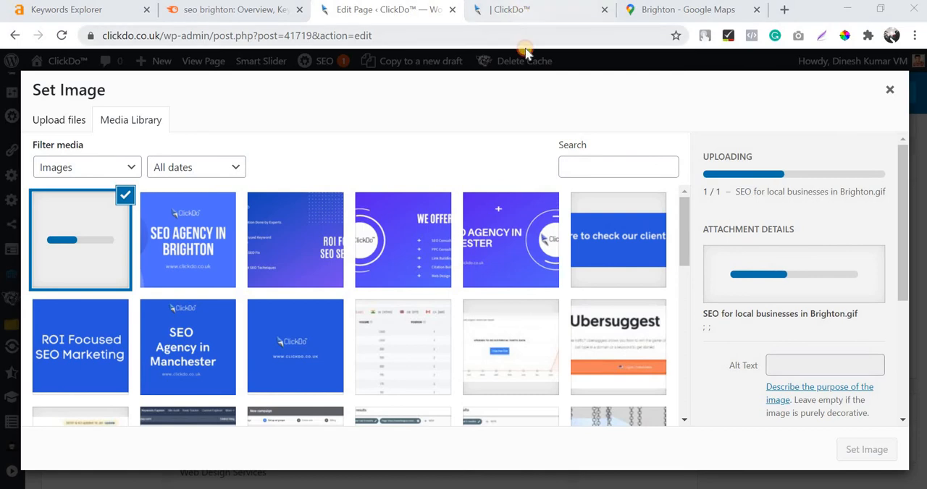
scroll(551, 257, up, 15)
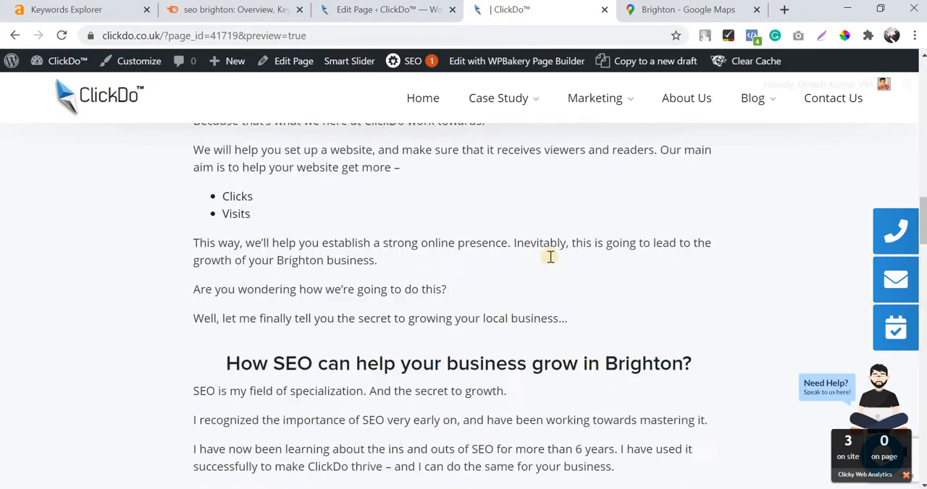
scroll(550, 261, up, 1)
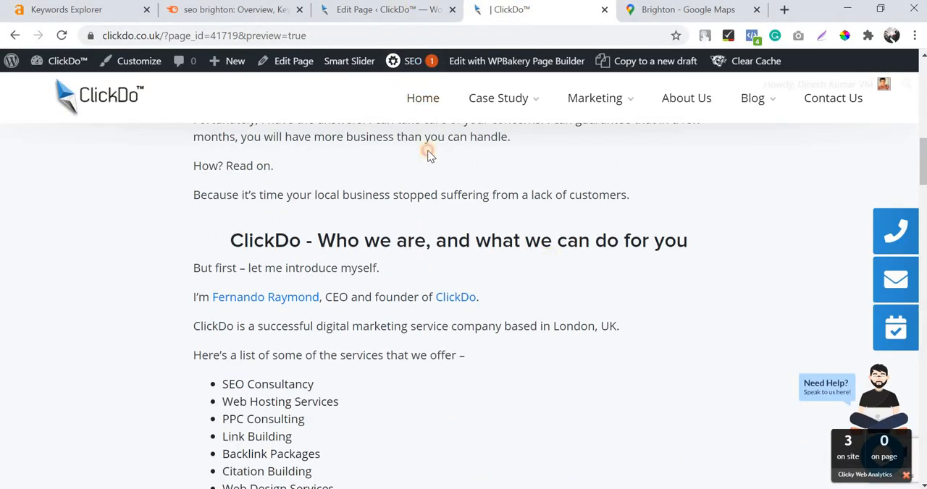
click(393, 10)
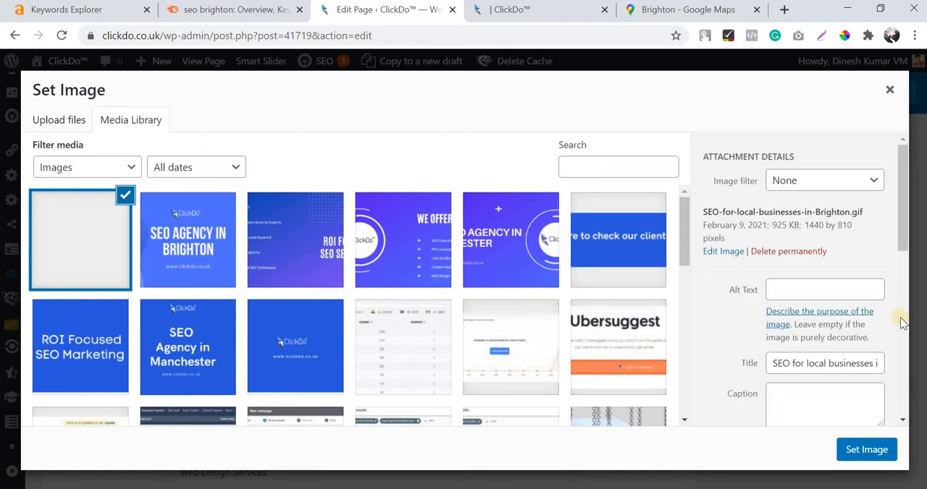
Copy the uploaded image's title "SEO for local businesses in Brighton" into its alt text and set it as the element's image.
scroll(898, 358, down, 1)
triple_click(830, 292)
key(ctrl+c)
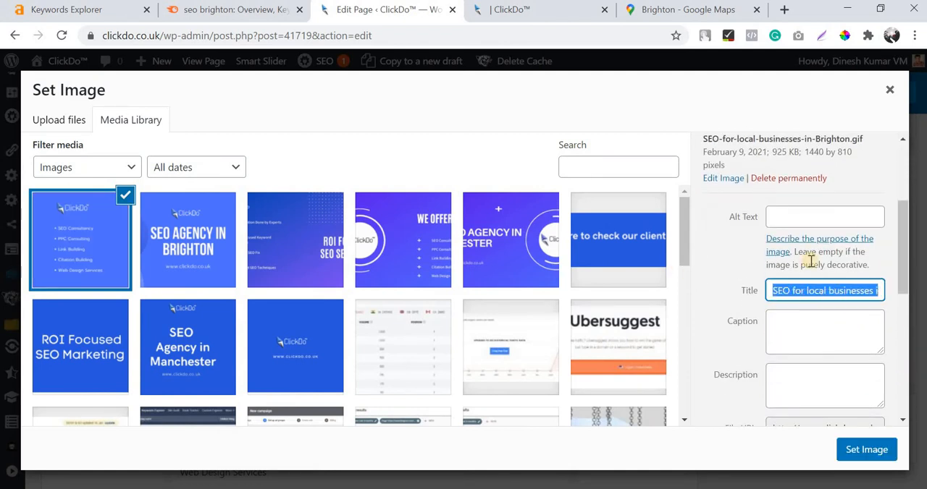
click(800, 216)
key(ctrl+v)
click(842, 450)
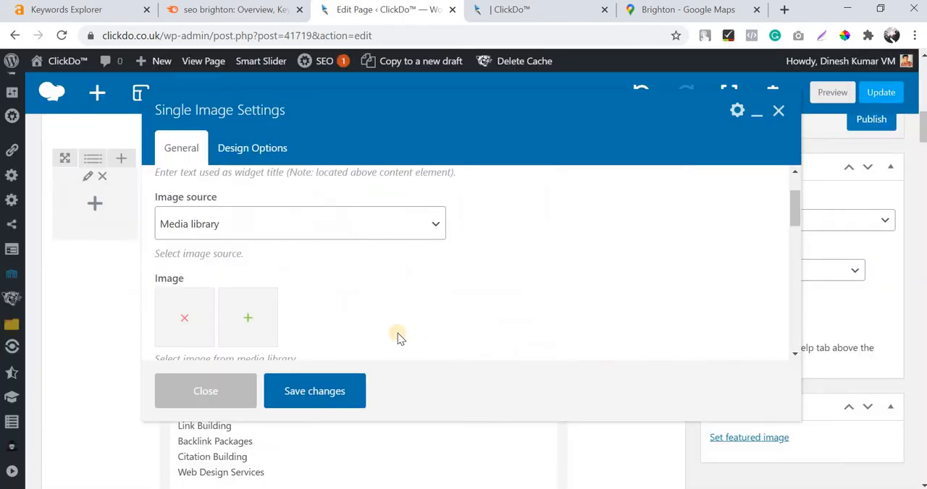
Set the image size of the Single Image element to "full".
scroll(253, 331, down, 1)
double_click(252, 331)
text(f)
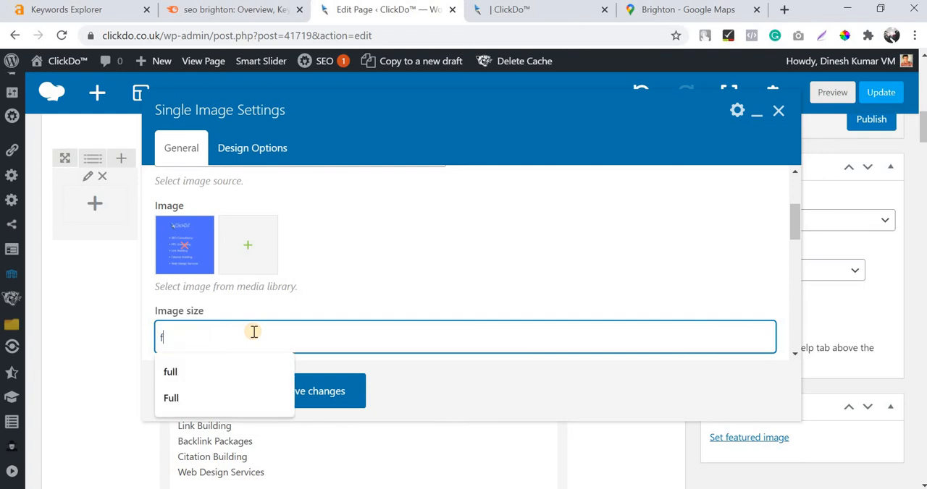
text(ukk)
key(BackSpace)
key(BackSpace)
text(ll)
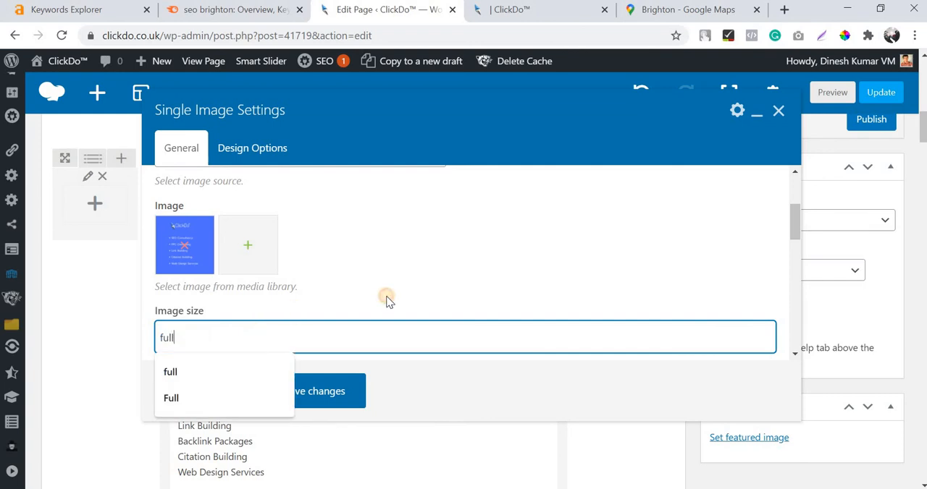
click(387, 300)
Set the image alignment to Center and the image style to Outline.
scroll(285, 283, down, 3)
click(246, 288)
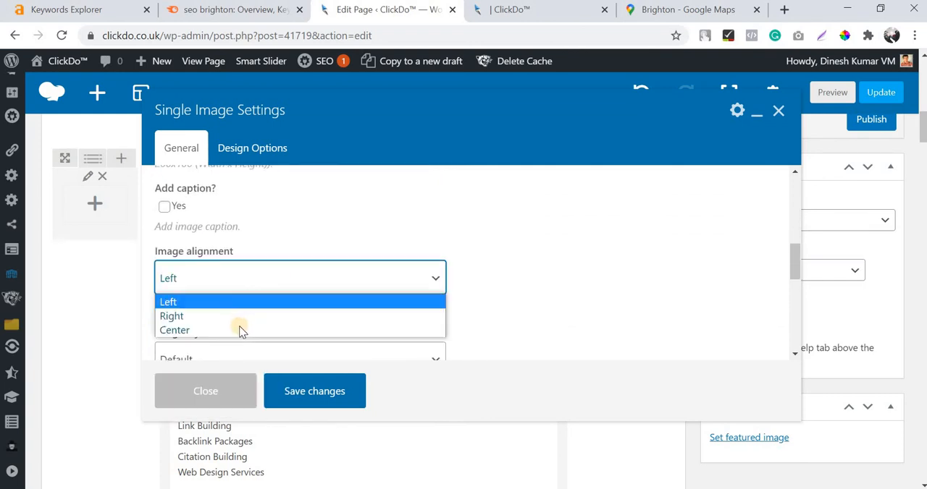
click(241, 330)
scroll(309, 232, down, 2)
click(246, 214)
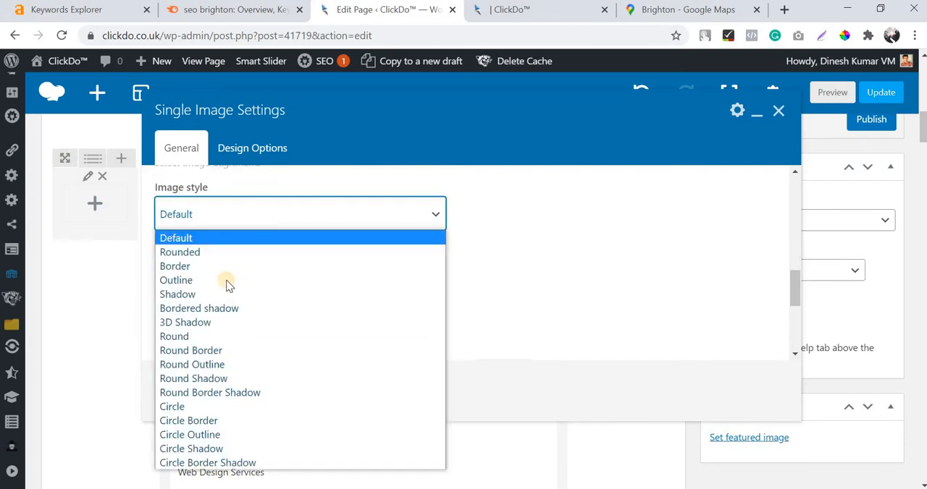
click(226, 282)
Set the image's border color to Sky and save the Single Image settings.
click(260, 295)
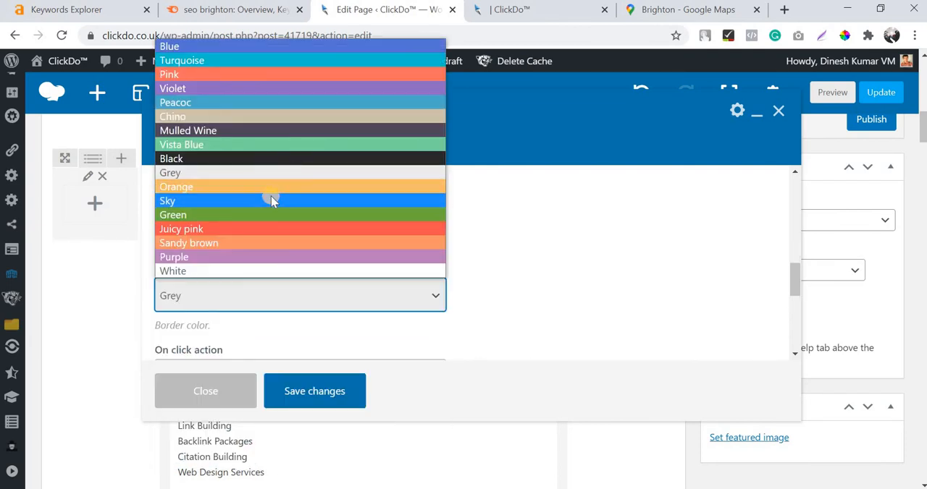
click(271, 202)
scroll(455, 269, down, 2)
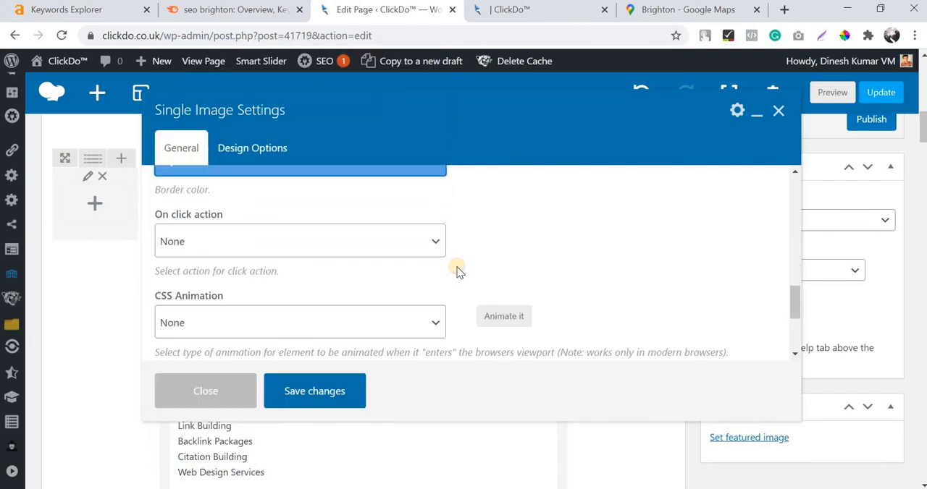
scroll(456, 270, down, 3)
click(297, 391)
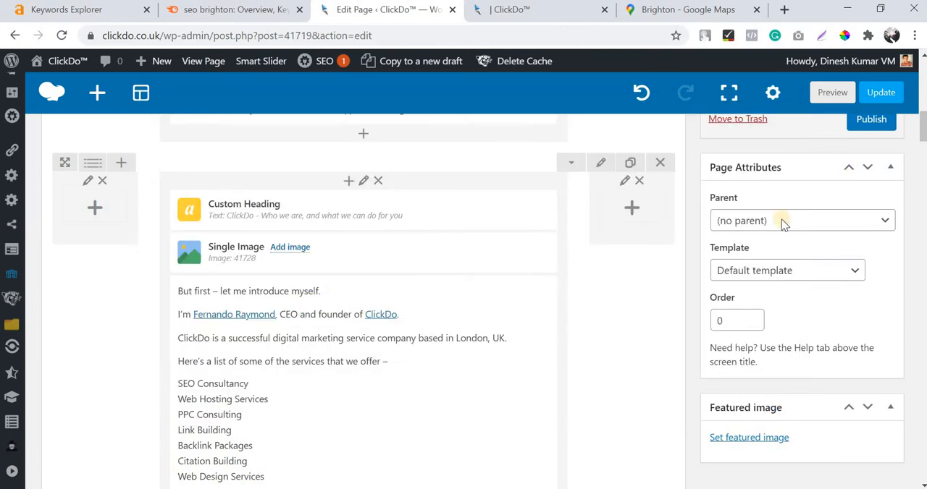
Preview the page draft and examine the outlined services image under the "ClickDo - Who we are, and what we can do for you" heading.
scroll(768, 229, up, 5)
scroll(826, 189, down, 2)
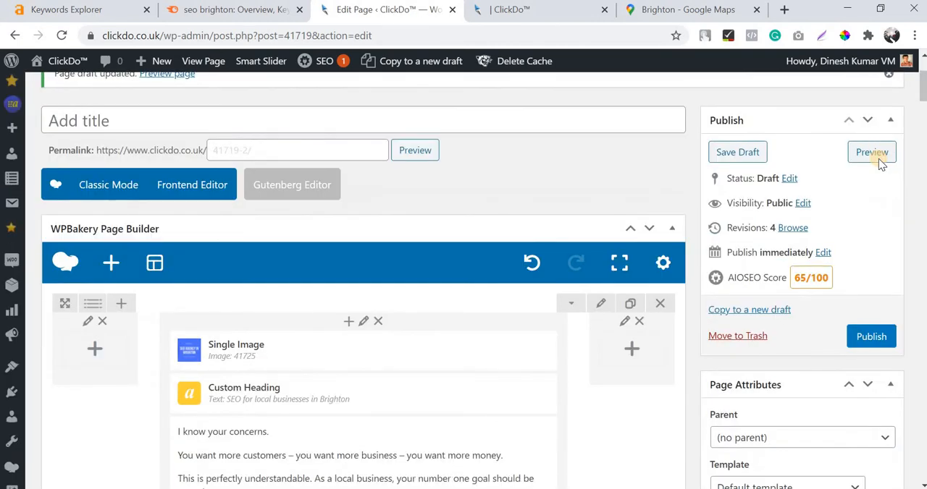
click(878, 159)
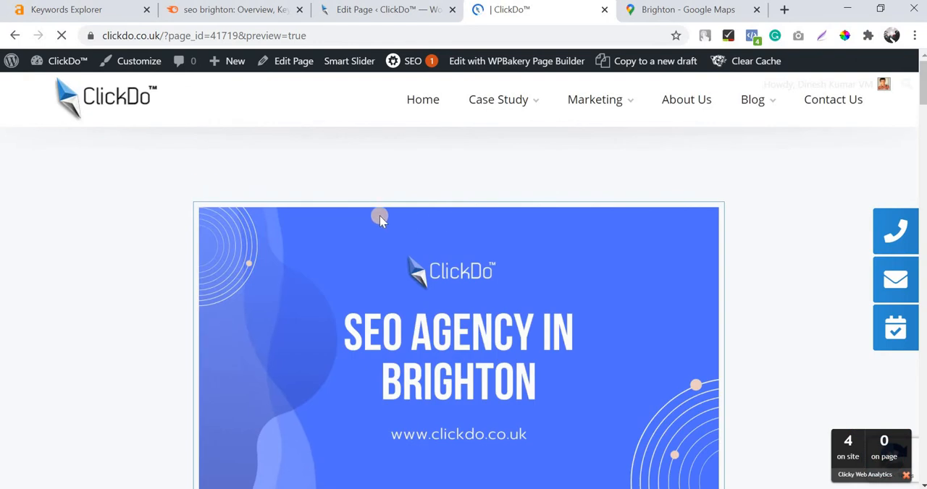
scroll(439, 218, down, 2)
scroll(394, 231, up, 2)
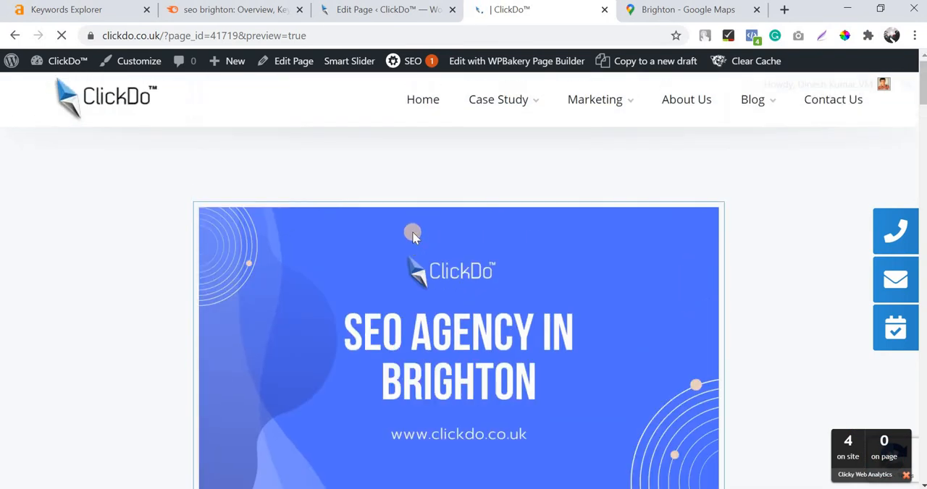
scroll(412, 234, down, 10)
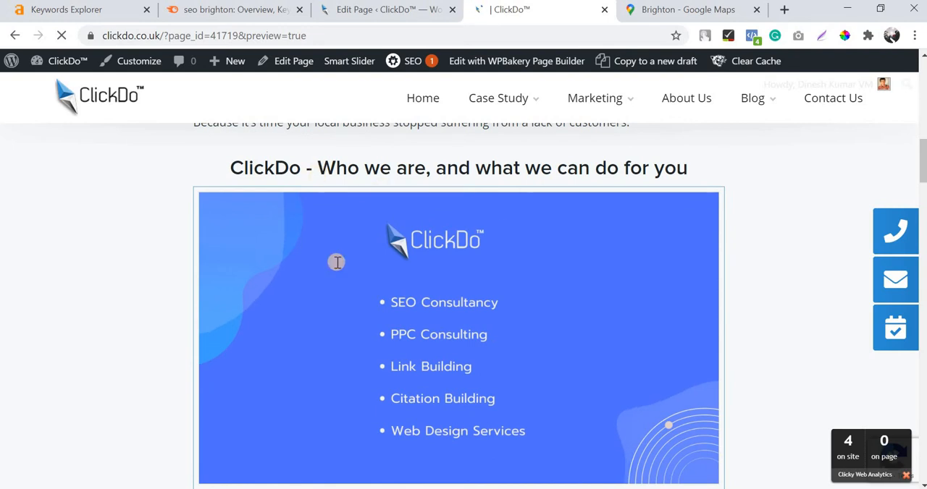
scroll(384, 257, up, 4)
scroll(432, 247, down, 6)
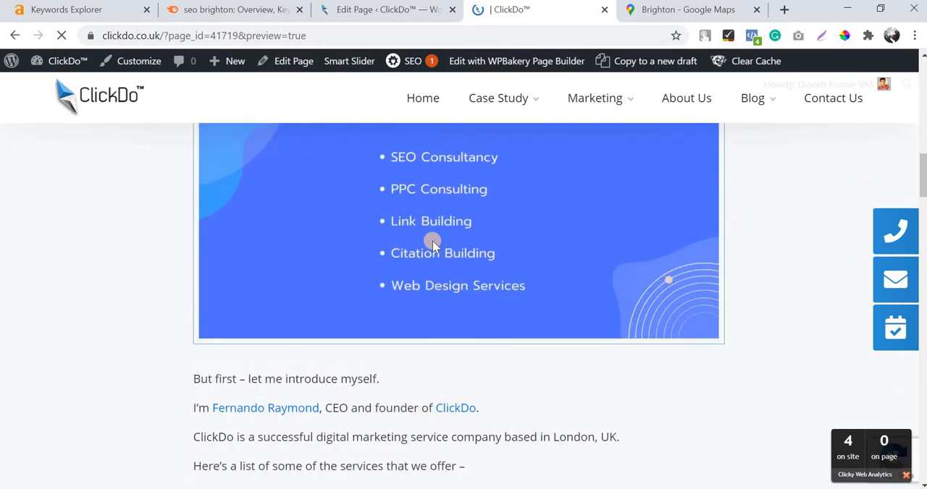
scroll(433, 246, up, 2)
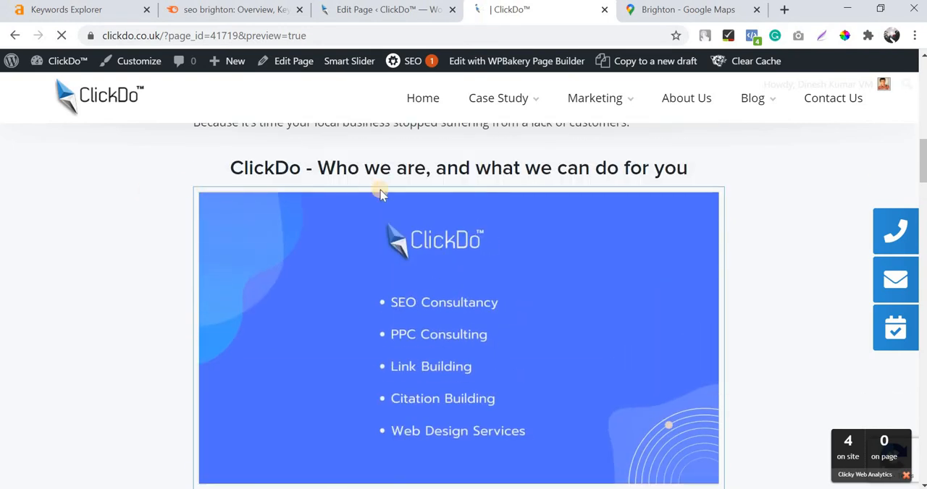
scroll(575, 293, down, 2)
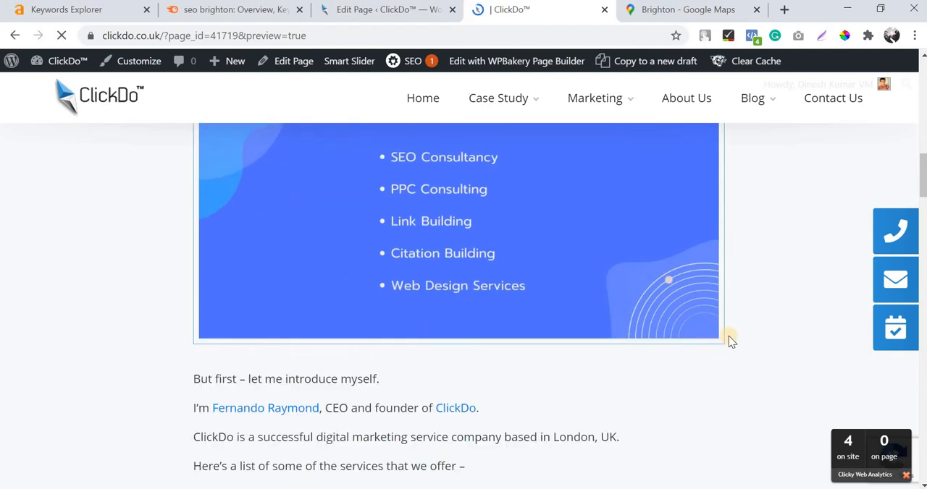
scroll(217, 203, up, 1)
scroll(417, 281, up, 1)
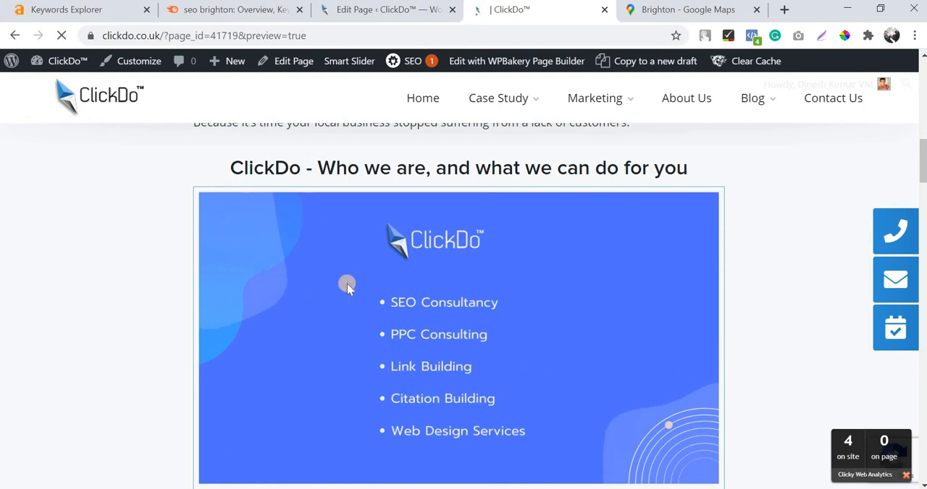
scroll(347, 287, down, 3)
scroll(347, 287, up, 4)
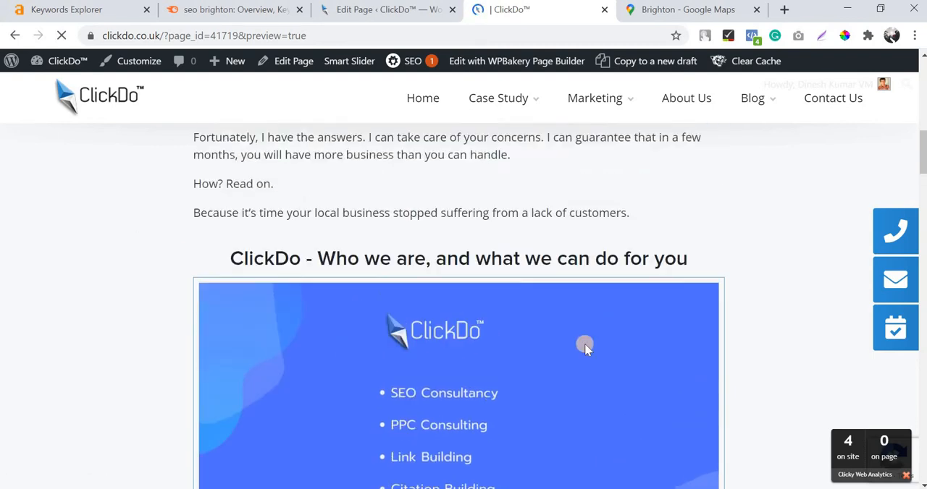
scroll(586, 348, up, 9)
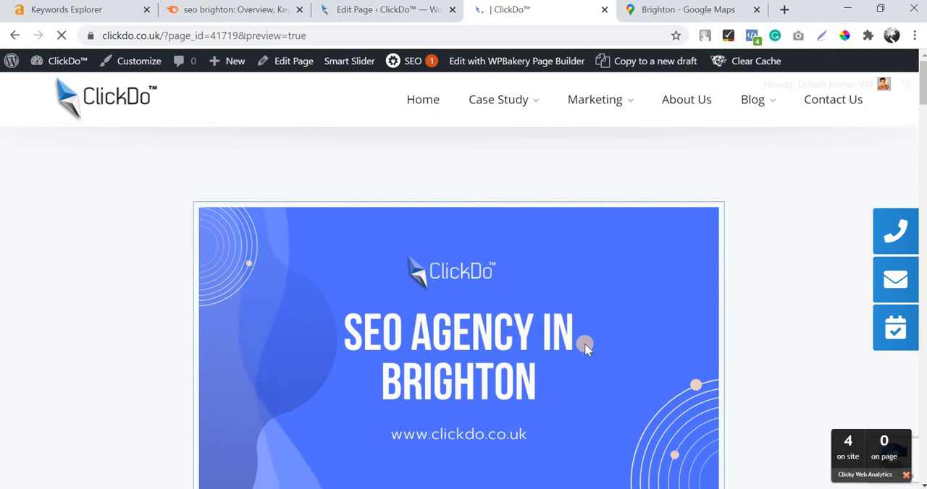
scroll(587, 348, down, 15)
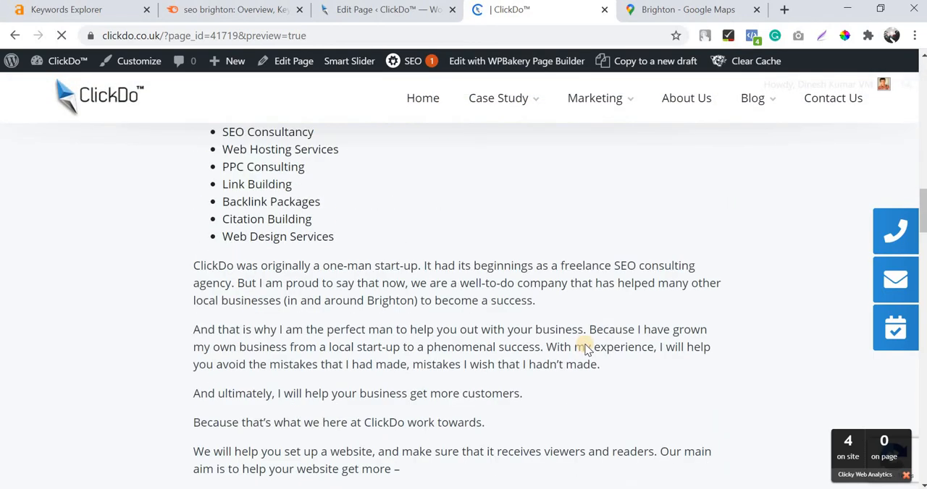
Back in the page editor, add a Single Image element between the "How SEO can help your business grow in Brighton?" custom heading and its text block.
key(ctrl+shift+Tab)
click(346, 213)
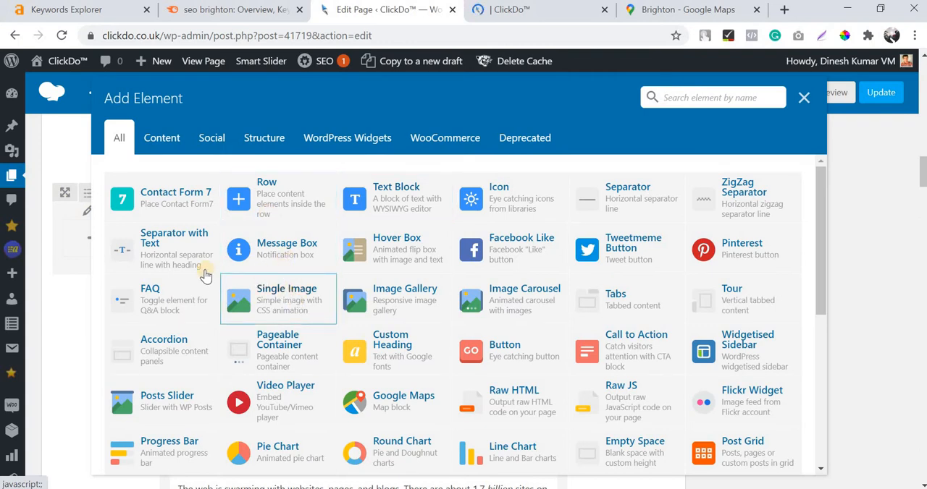
click(247, 286)
click(315, 259)
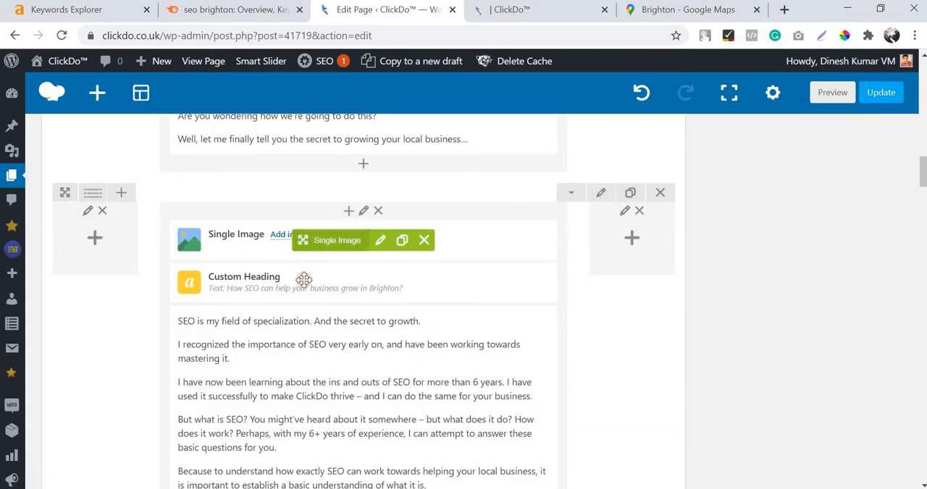
drag(292, 299, 318, 288)
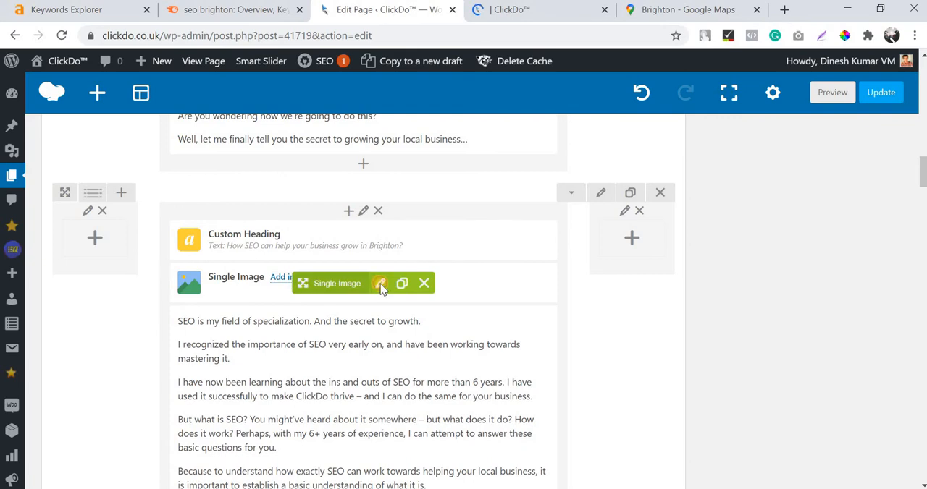
Upload "seo experts in brighton" from Downloads as the image of the Single Image element in the "How SEO can help your business grow" row.
click(380, 286)
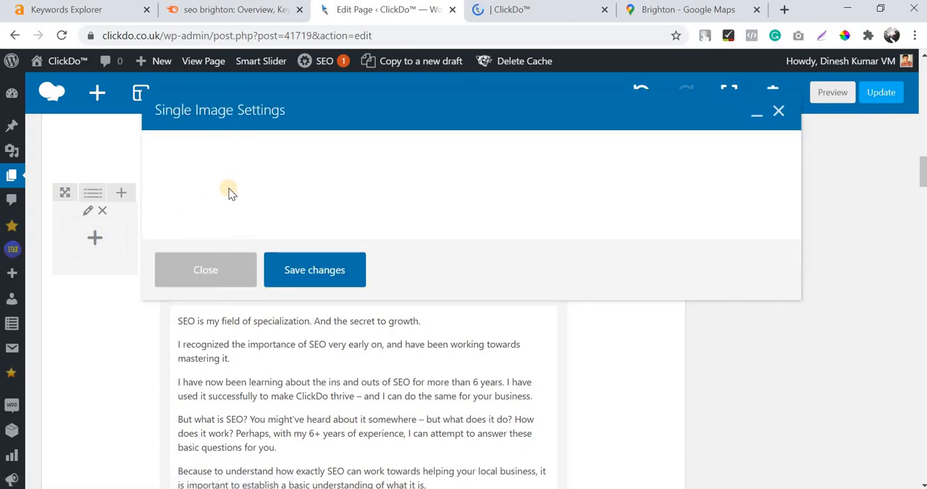
scroll(217, 312, down, 2)
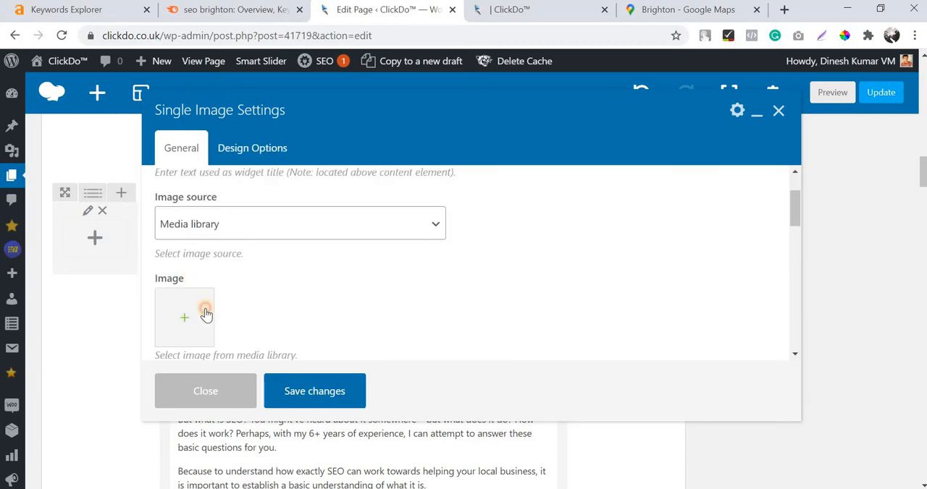
click(184, 317)
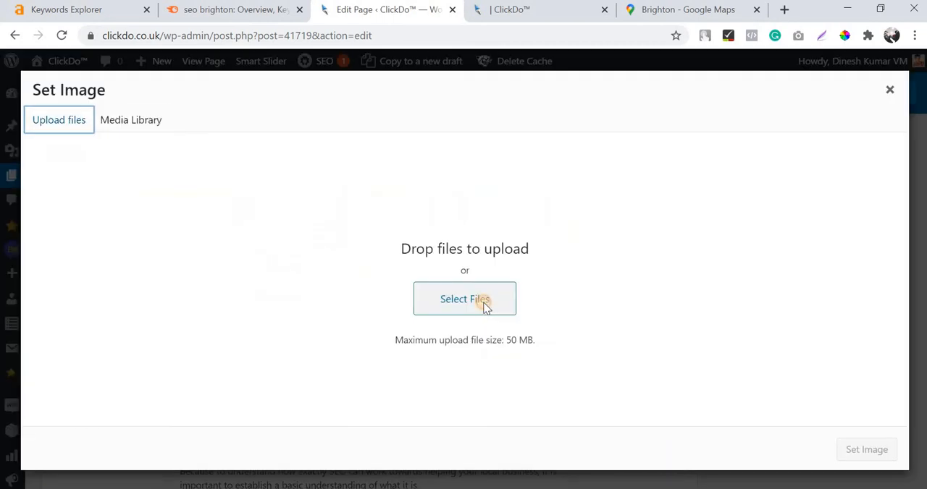
click(481, 303)
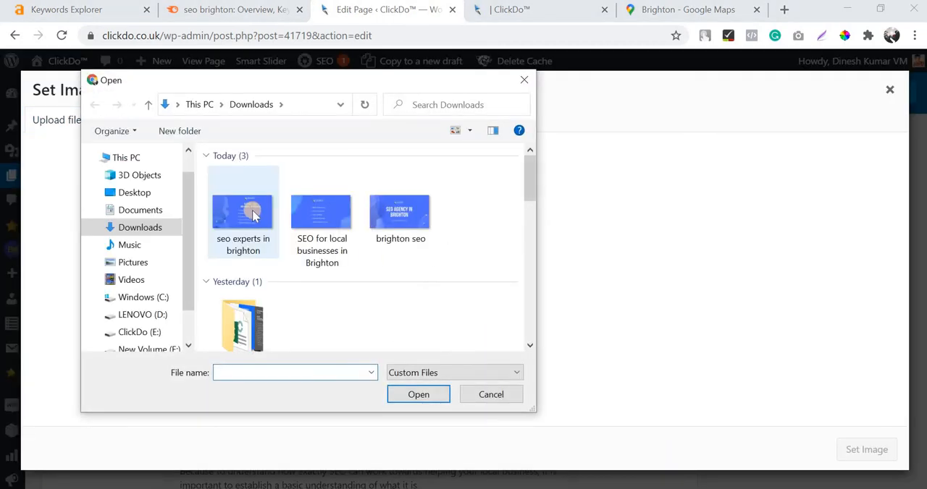
double_click(250, 214)
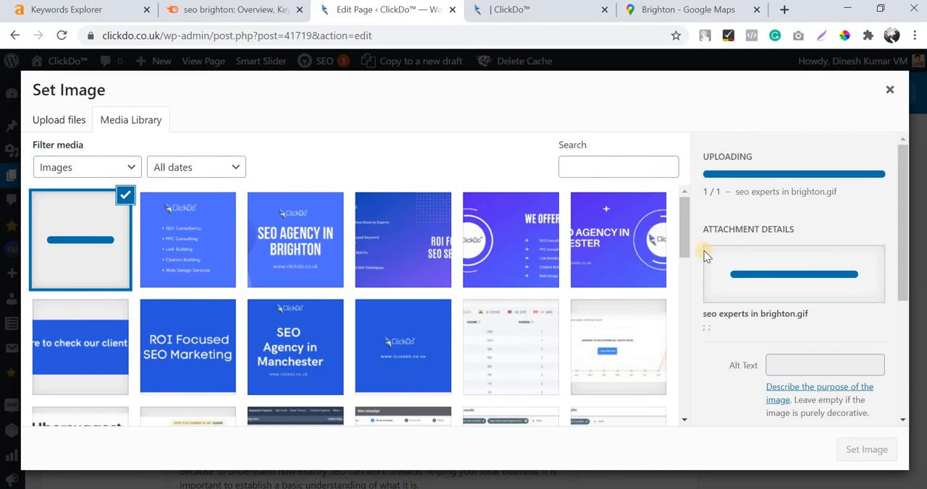
Copy the image title "seo experts in brighton" into its alt text and set it as the element's image.
scroll(822, 312, down, 2)
triple_click(827, 324)
key(ctrl+c)
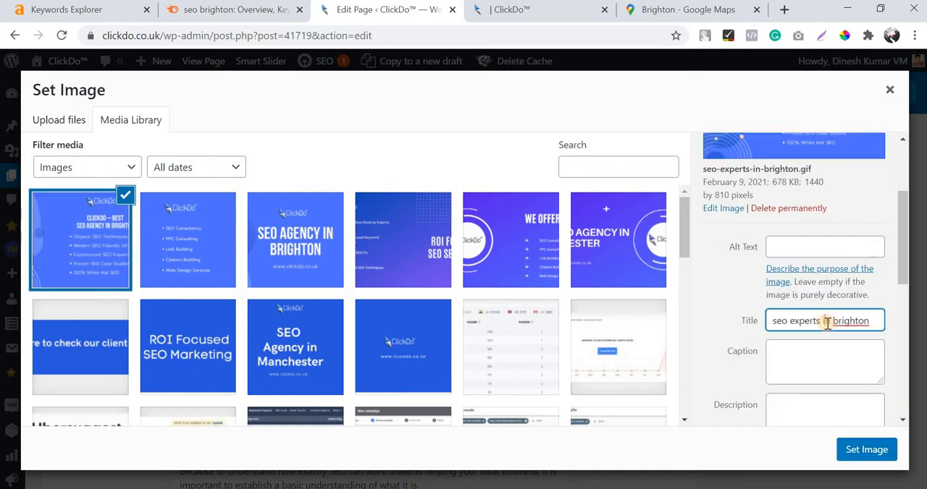
click(807, 247)
key(ctrl+v)
click(867, 448)
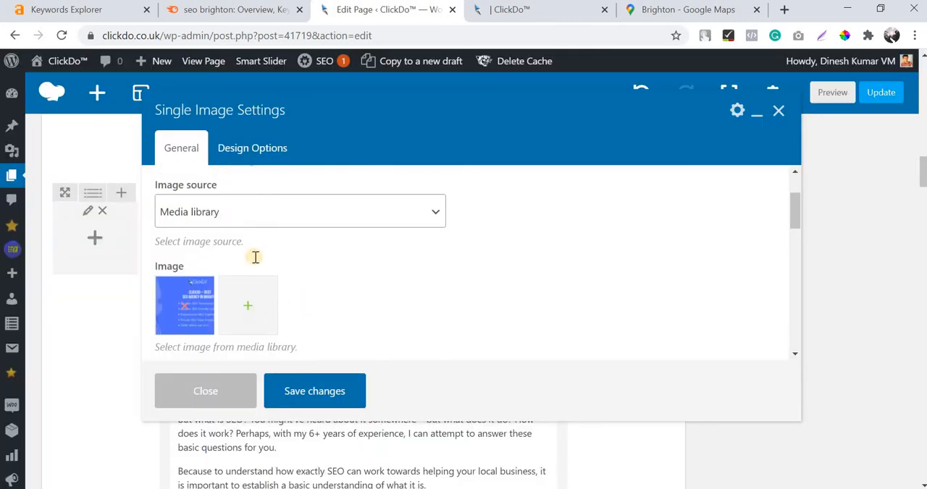
Set the "seo experts in brighton" image's size to full and its alignment to Center.
scroll(253, 257, down, 3)
triple_click(255, 257)
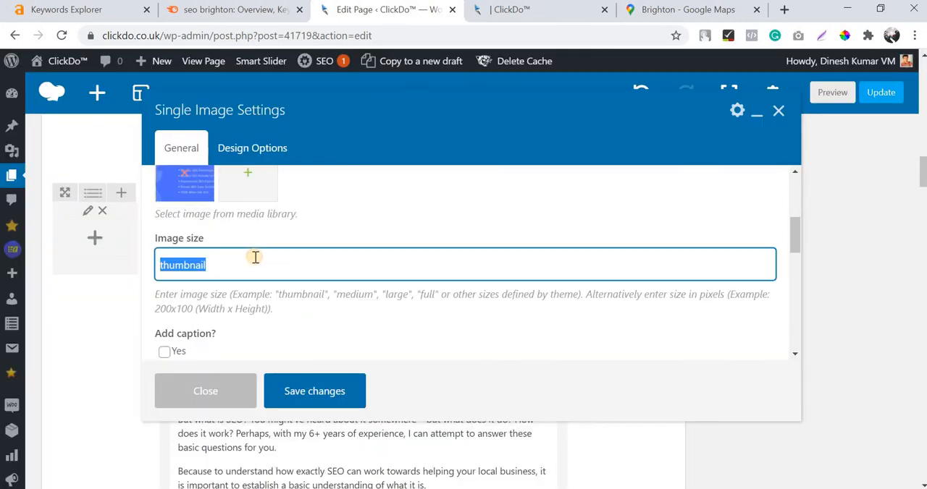
text(full)
click(395, 239)
scroll(239, 261, down, 3)
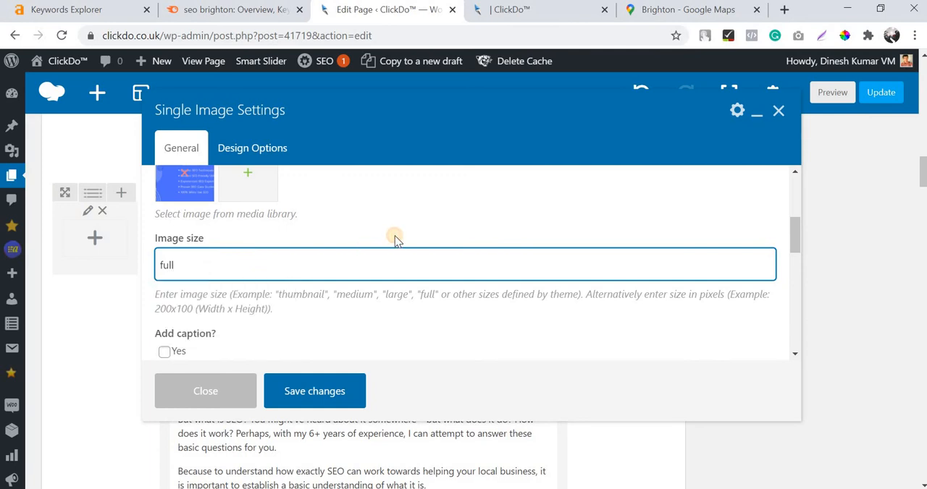
click(230, 269)
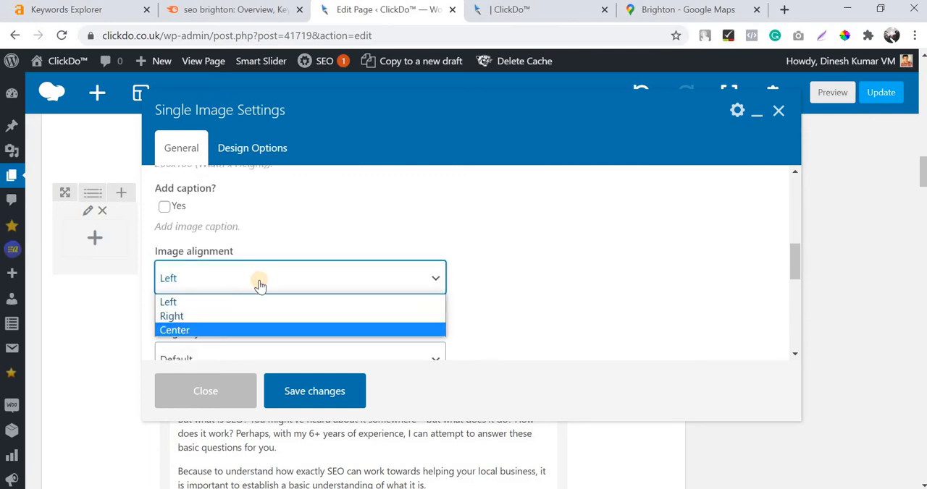
click(258, 330)
Give the image the Outline style with a Sky border color and save the Single Image settings.
scroll(258, 286, down, 1)
click(259, 286)
click(272, 80)
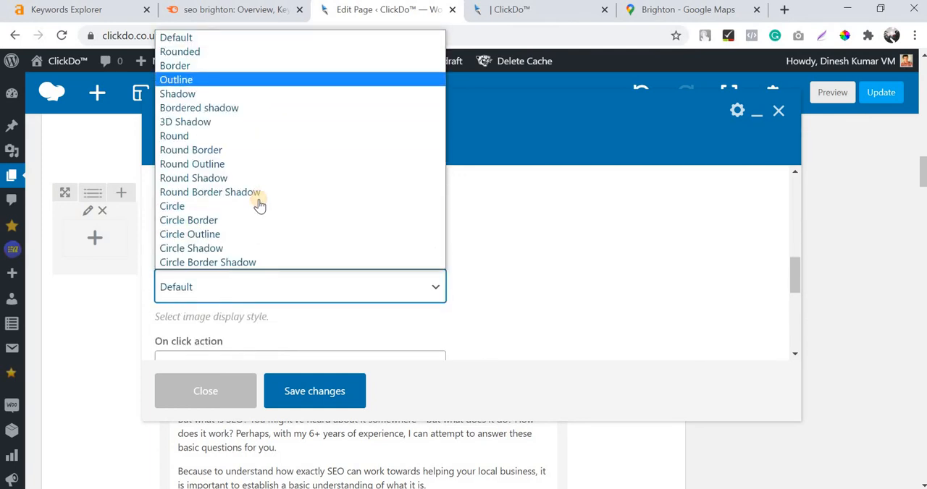
scroll(257, 290, down, 1)
click(304, 296)
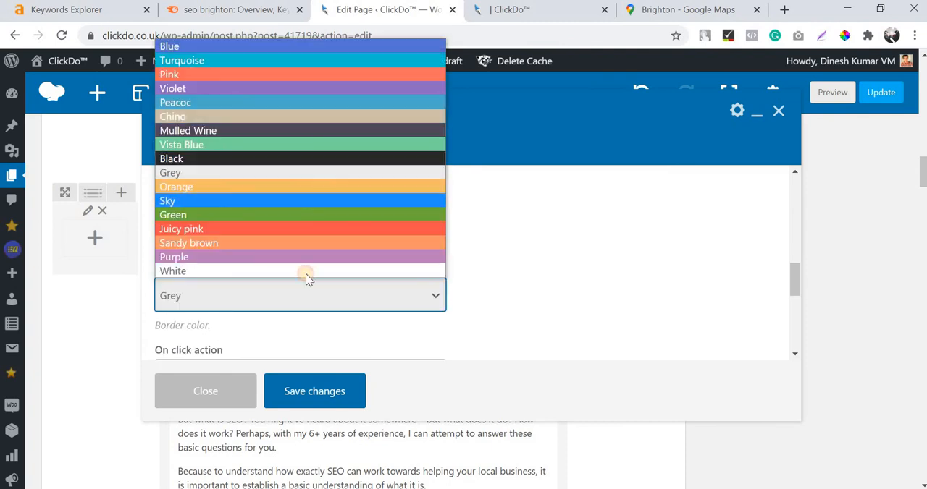
click(306, 201)
scroll(346, 312, down, 2)
click(327, 390)
Add a Single Image element between the "ClickDo – Best SEO Agency in Brighton" custom heading and its text block.
scroll(352, 304, down, 2)
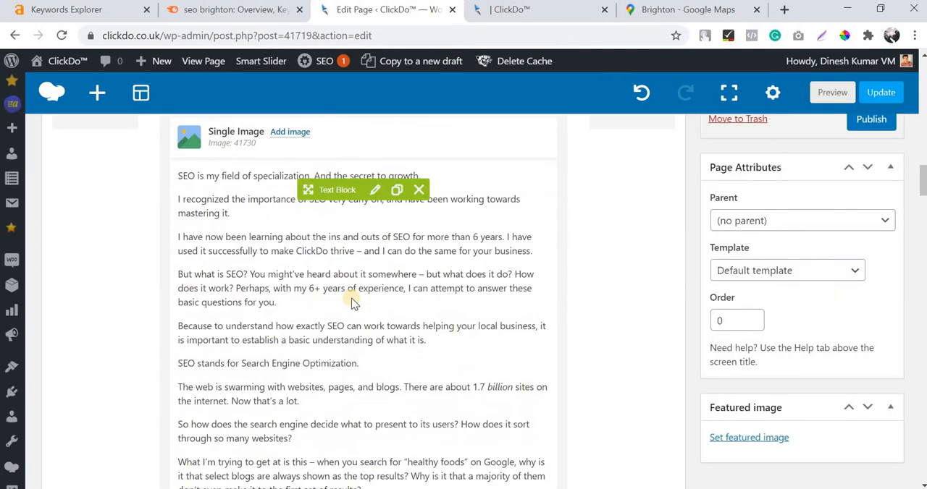
scroll(351, 299, down, 4)
scroll(351, 298, down, 3)
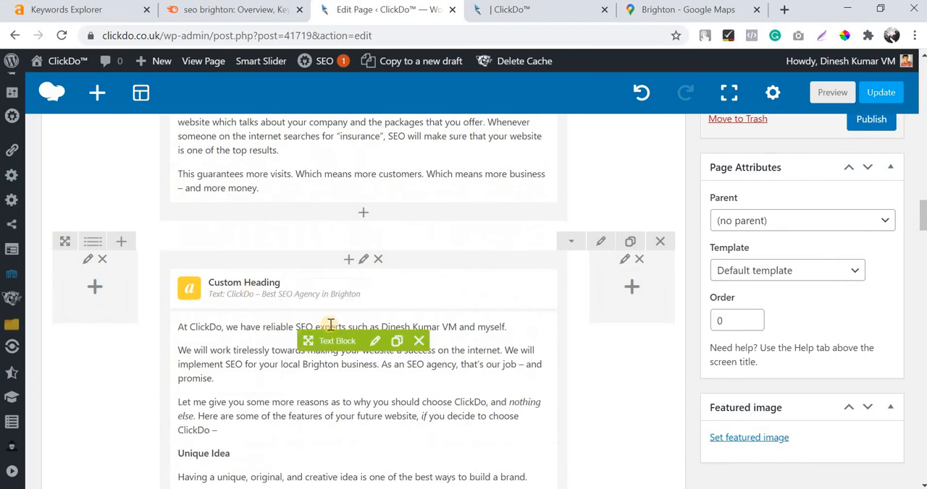
click(346, 261)
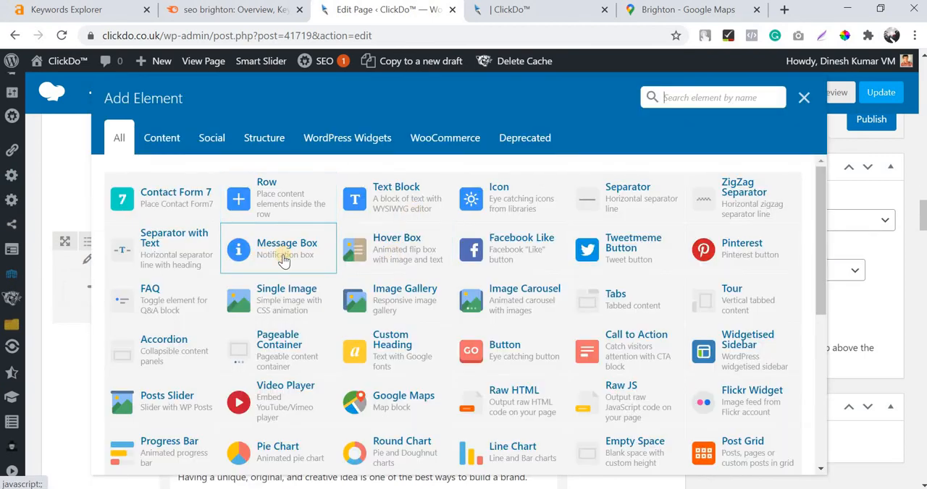
click(239, 290)
click(252, 270)
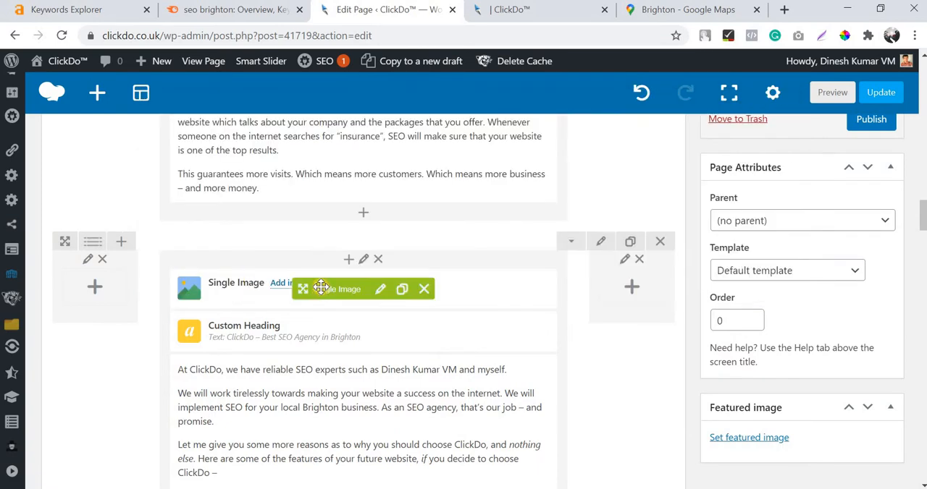
drag(305, 340, 308, 342)
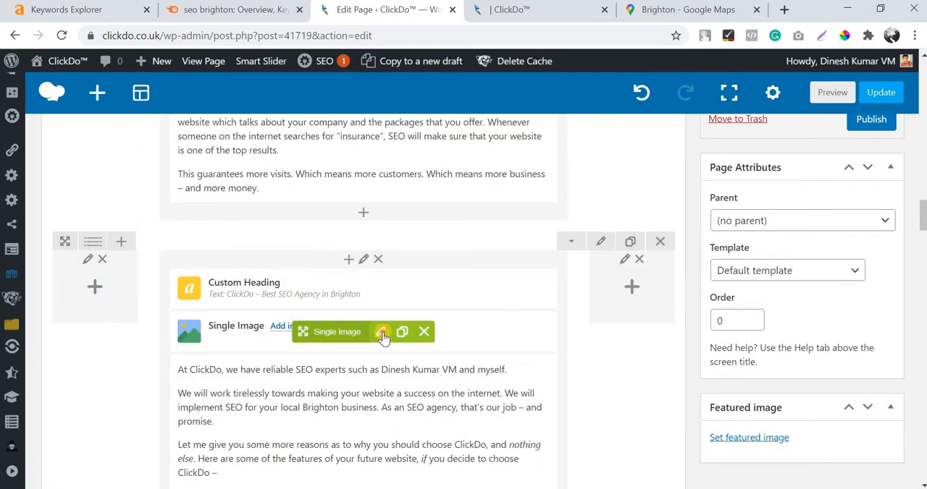
Set seo-client-reviews.gif from the media library as the image of the new Single Image element.
click(380, 331)
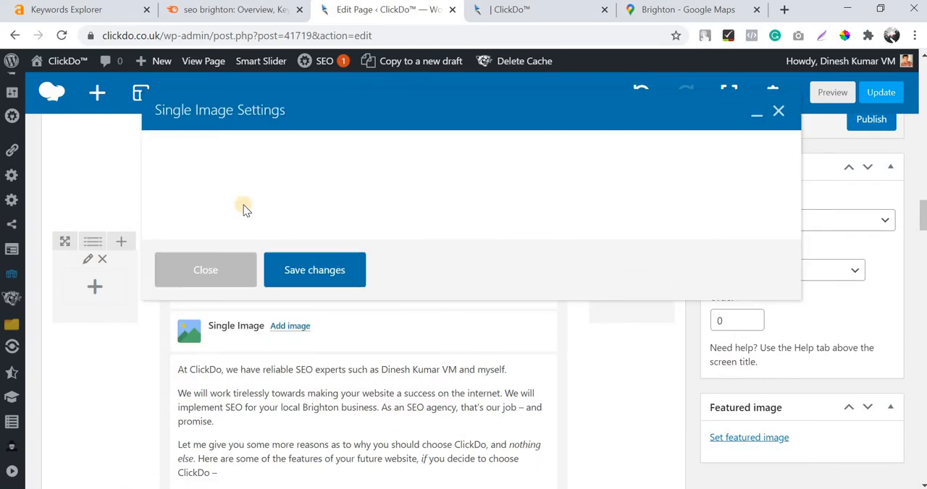
scroll(218, 232, down, 4)
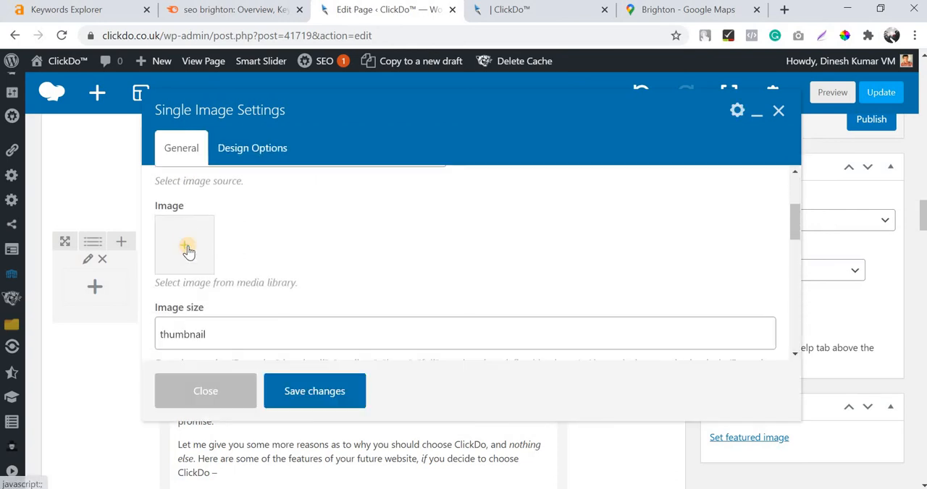
click(186, 242)
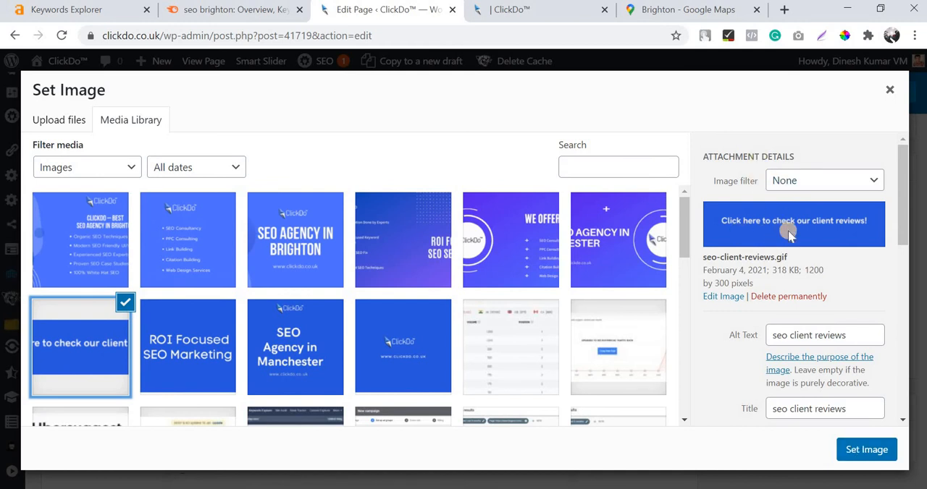
click(862, 450)
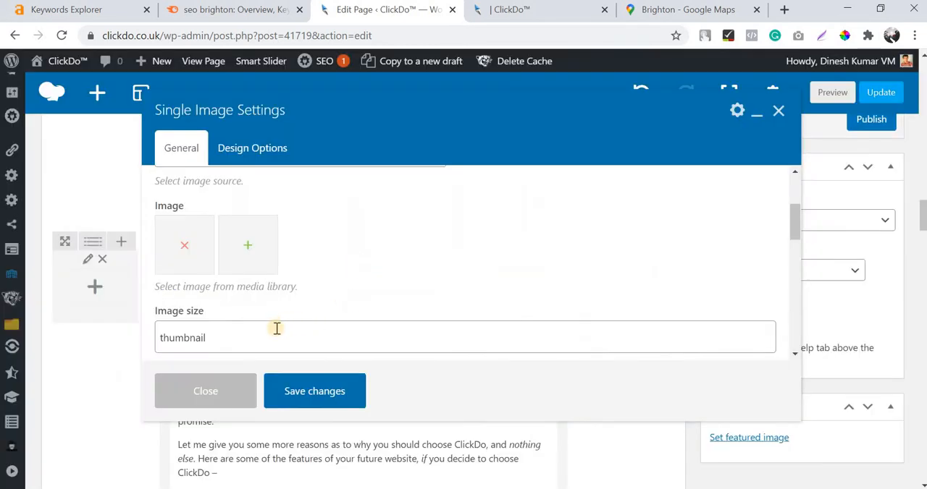
Set the client reviews image's size to full and its alignment to Center.
double_click(276, 329)
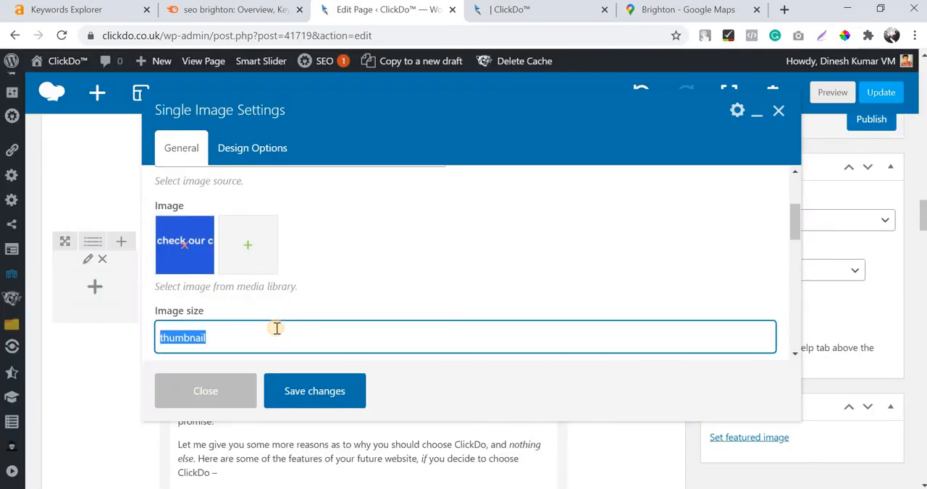
text(full)
click(244, 365)
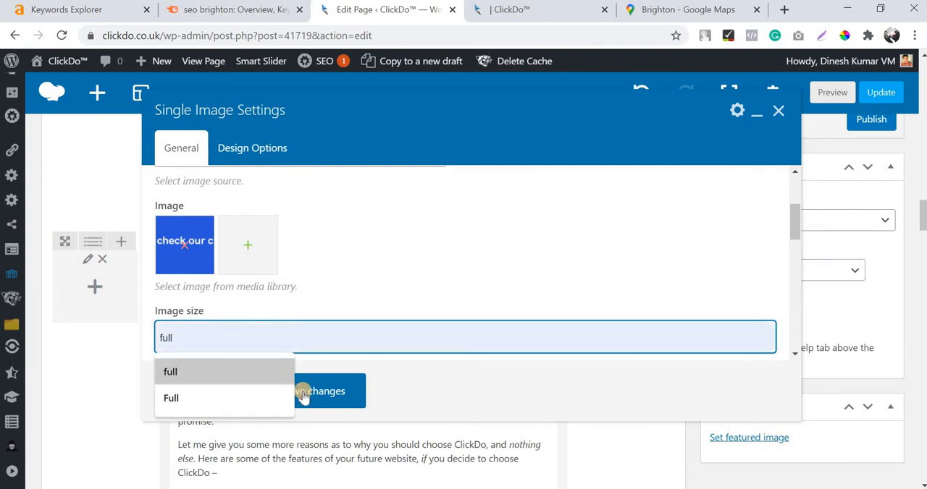
scroll(335, 280, down, 3)
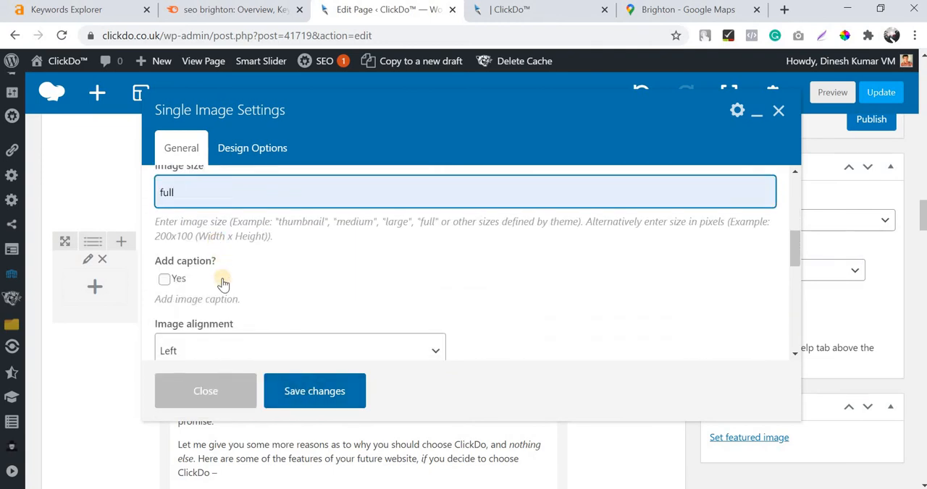
click(218, 278)
click(210, 330)
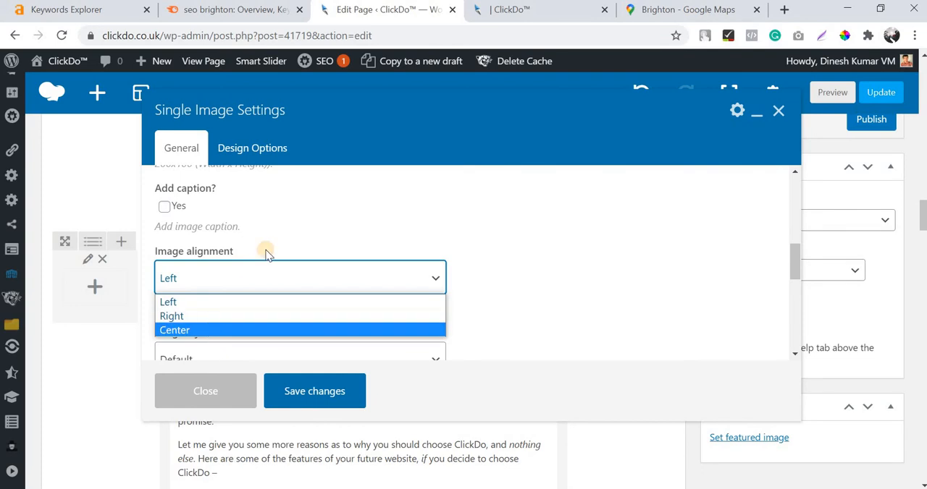
Give the client reviews image the Outline style with a Sky border color.
scroll(258, 231, down, 2)
click(257, 217)
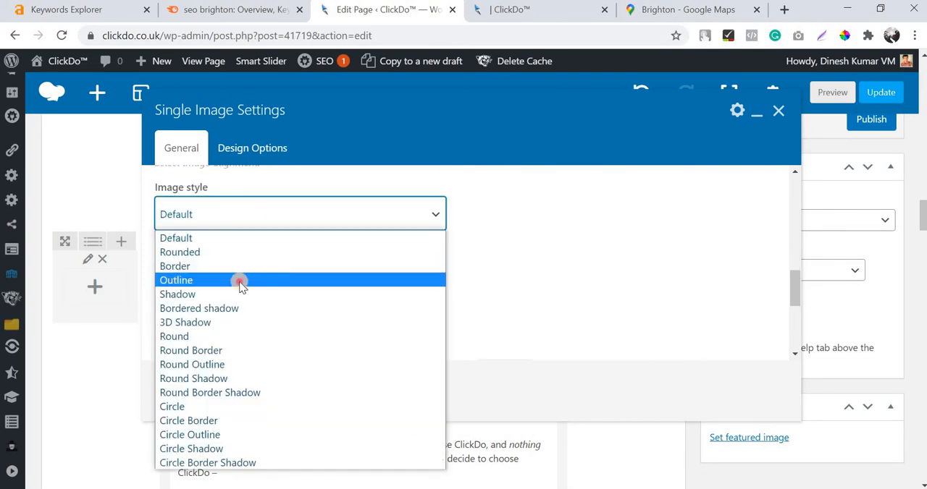
click(242, 281)
click(290, 295)
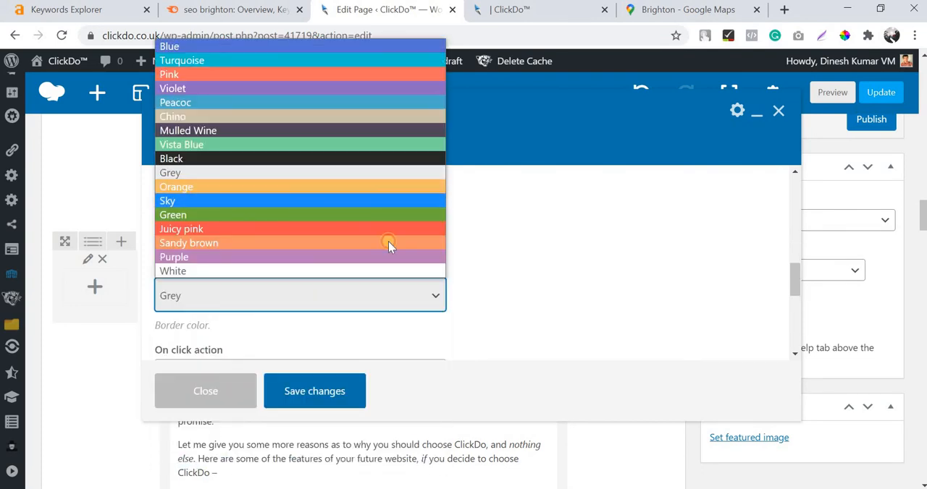
click(295, 201)
Set the client reviews image's on-click action to Open custom link.
scroll(217, 240, down, 2)
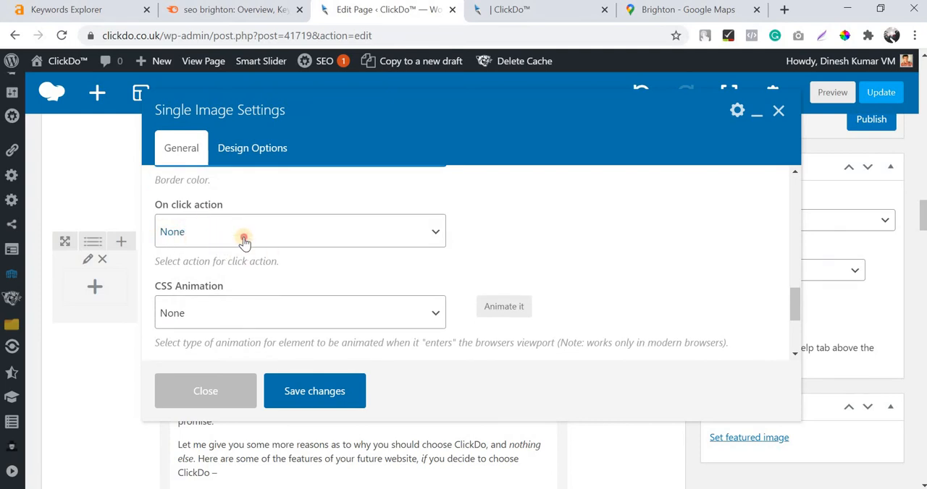
click(244, 241)
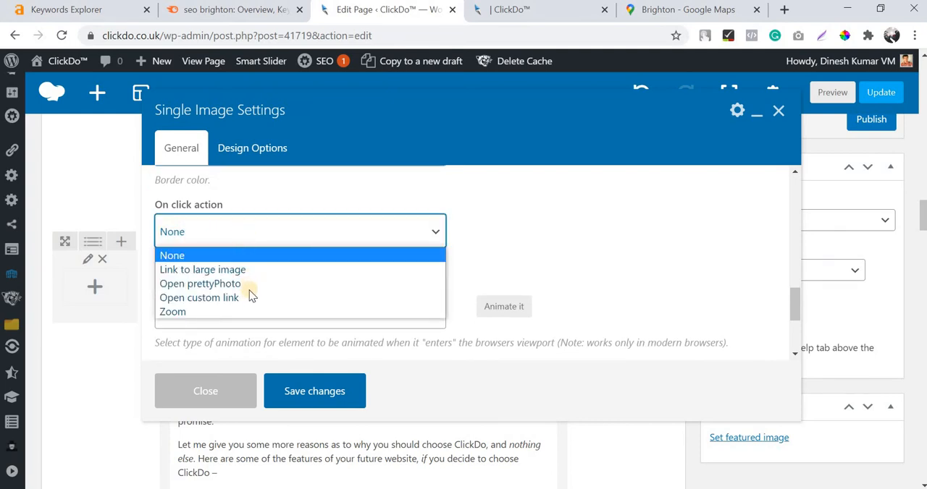
click(207, 299)
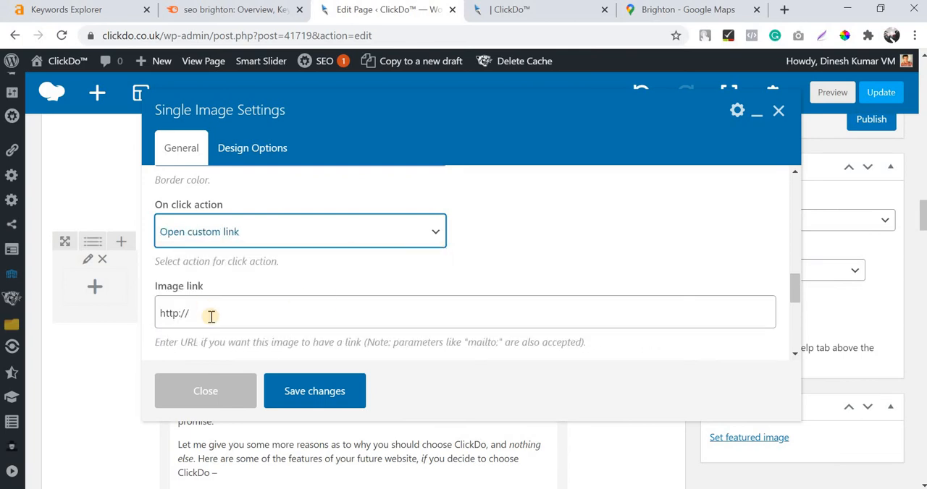
Open clickdo.co.uk/client-reviews/ in a new browser tab and copy the page's full address.
right_click(418, 17)
click(427, 17)
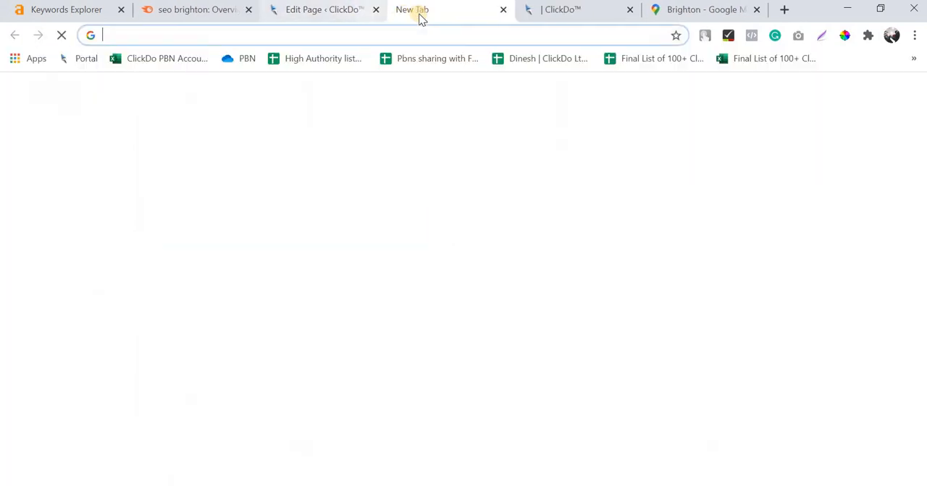
text(clickdo.co.uk/cl)
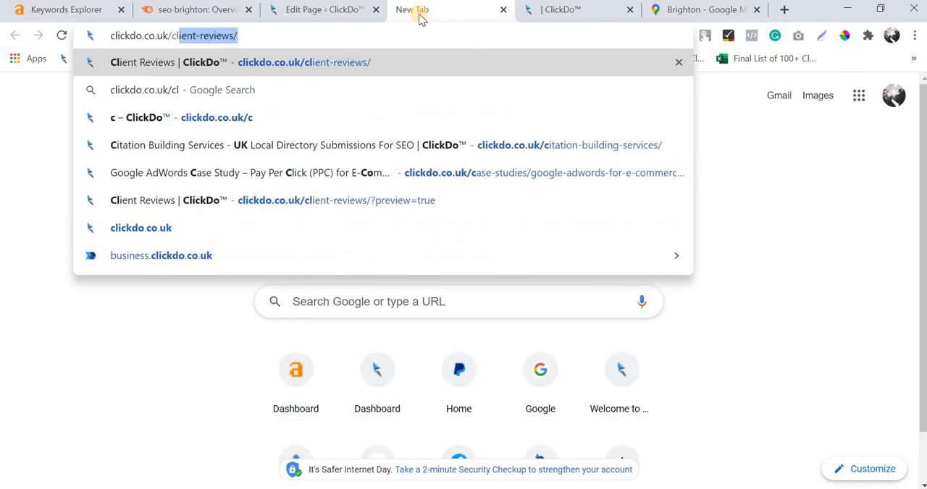
key(Return)
click(450, 29)
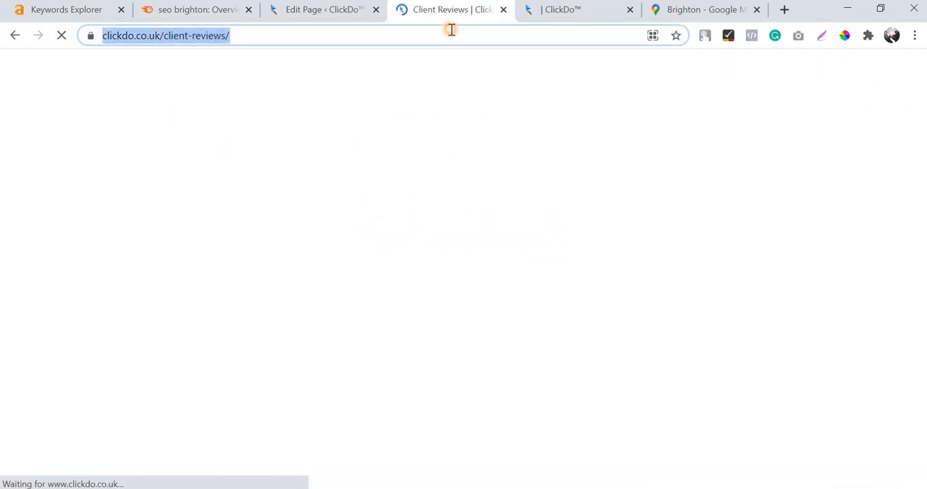
triple_click(451, 30)
key(ctrl+c)
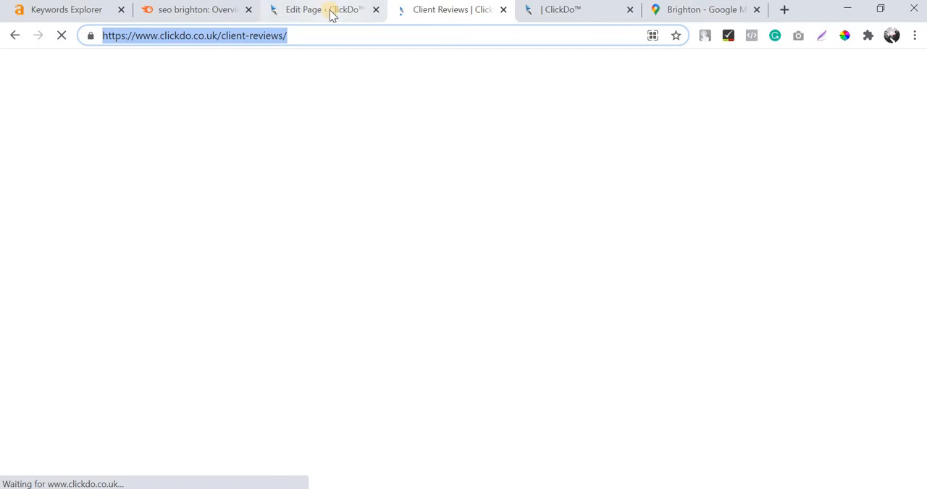
key(ctrl+shift+Tab)
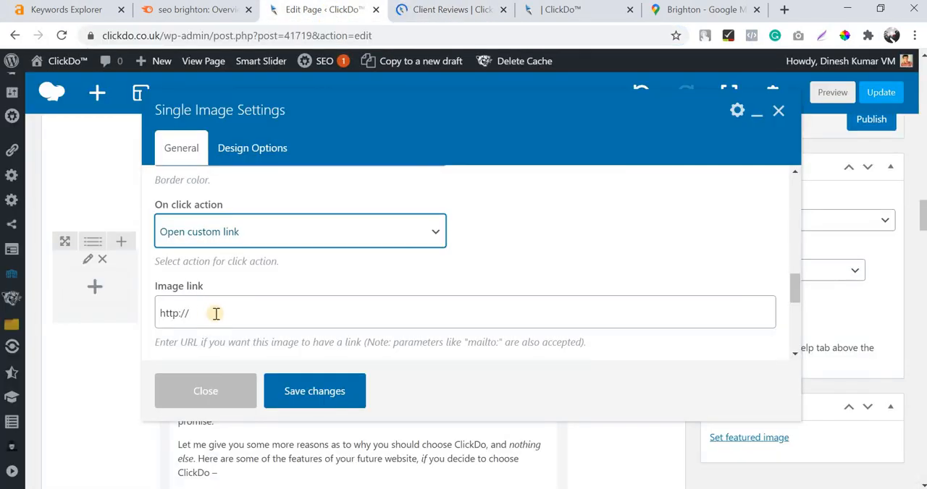
triple_click(217, 311)
key(ctrl+v)
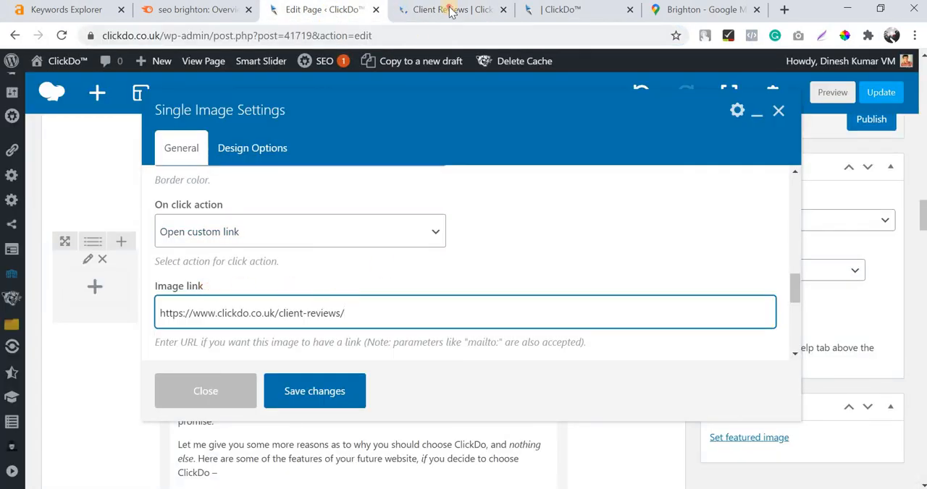
key(ctrl+Tab)
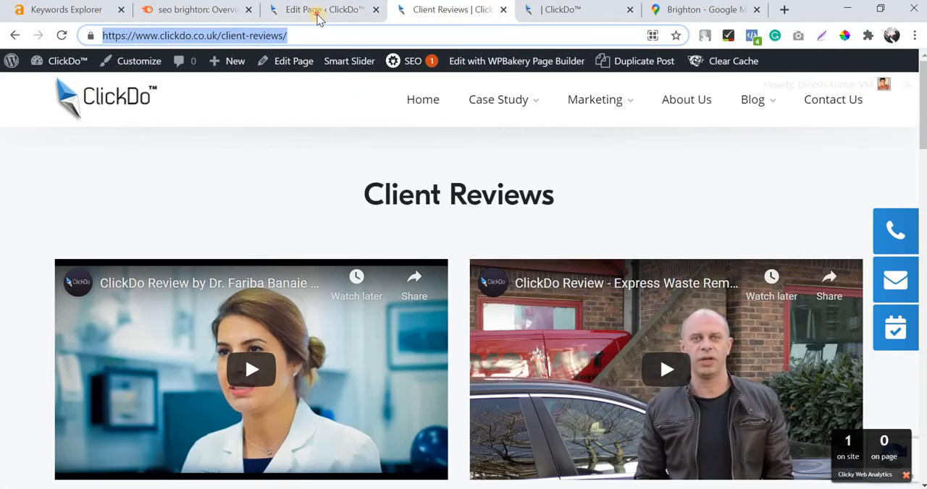
click(317, 9)
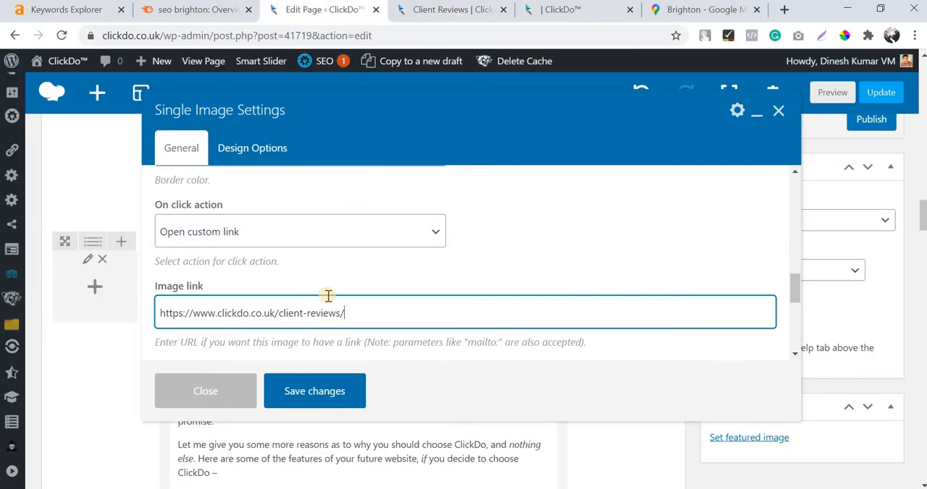
Set the image's link target to New window and save the Single Image settings.
scroll(304, 292, down, 1)
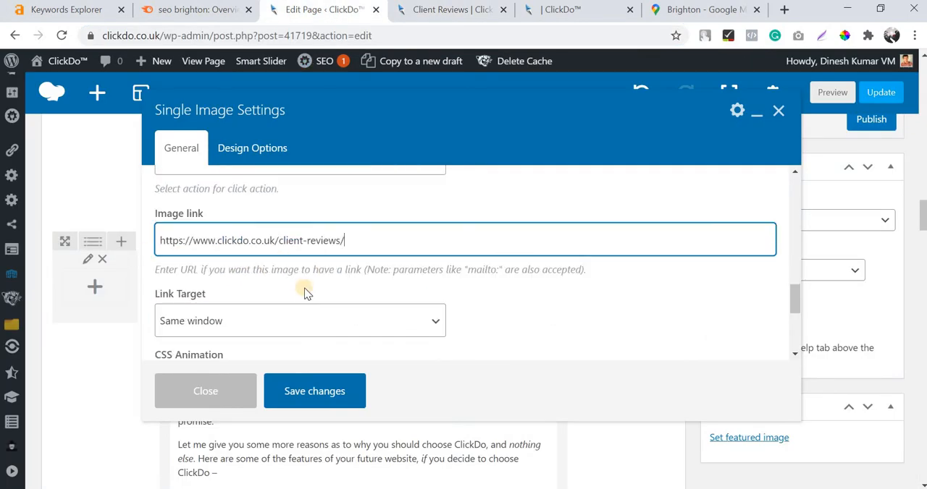
scroll(195, 245, down, 1)
click(210, 254)
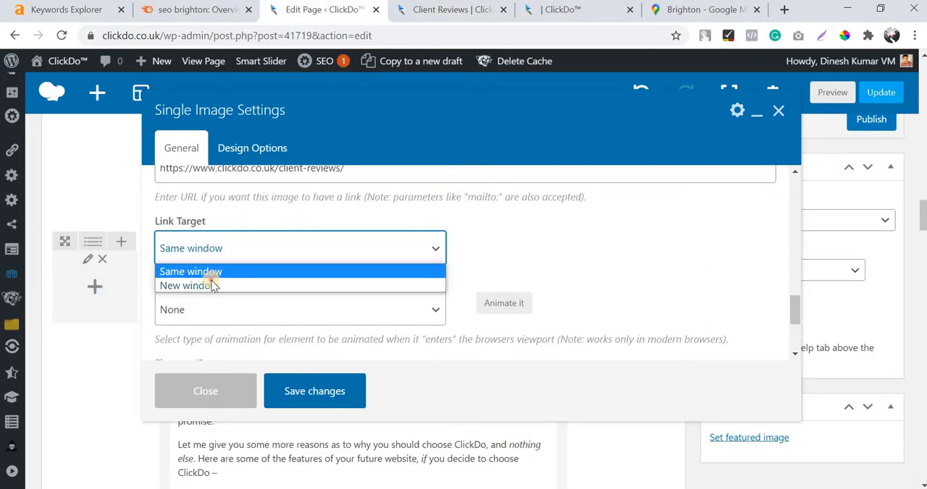
click(217, 284)
click(303, 393)
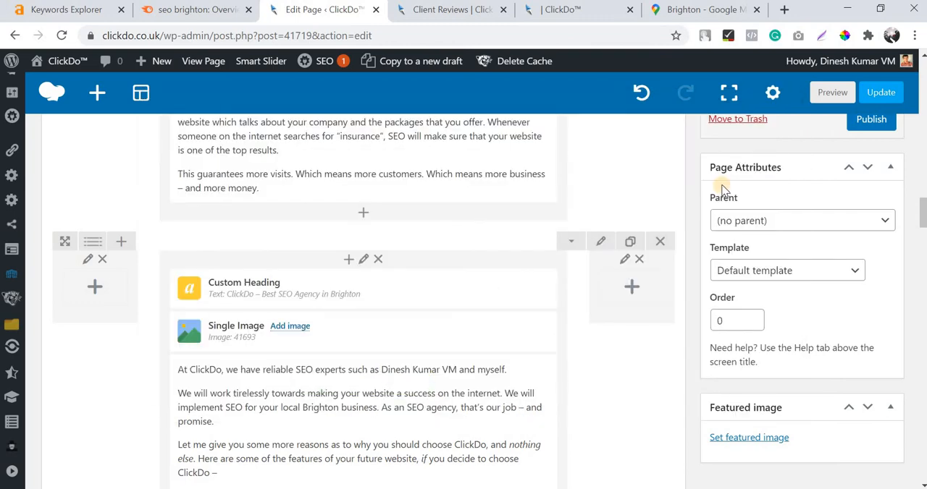
scroll(916, 148, up, 10)
scroll(857, 253, up, 8)
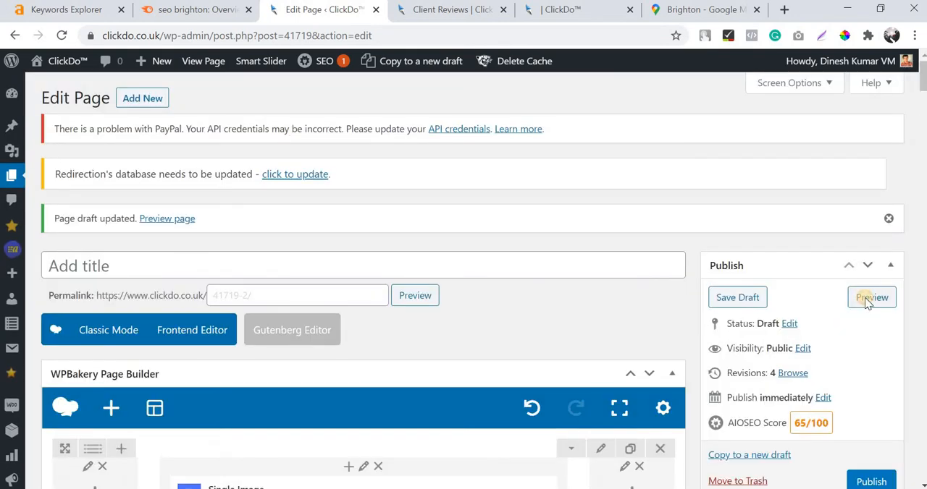
Preview the updated page draft and inspect the client reviews image under the Best SEO Agency in Brighton heading.
click(868, 297)
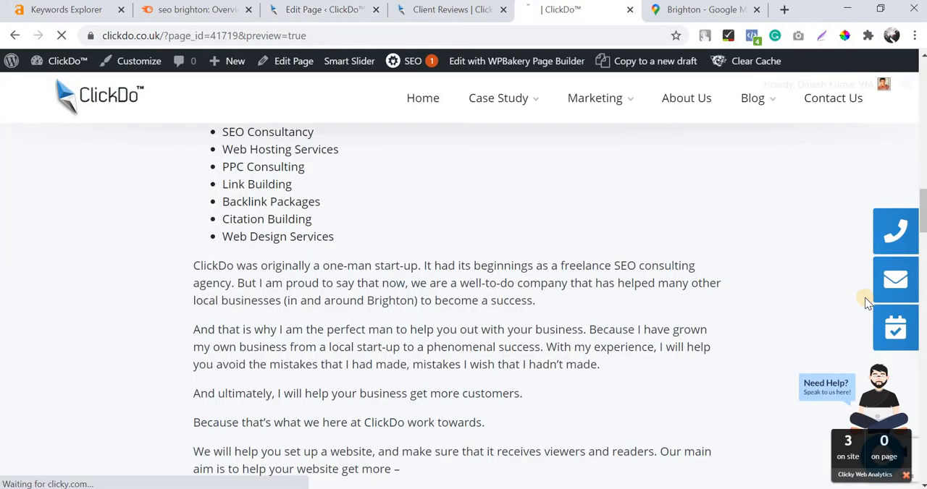
scroll(482, 220, up, 10)
scroll(481, 219, down, 15)
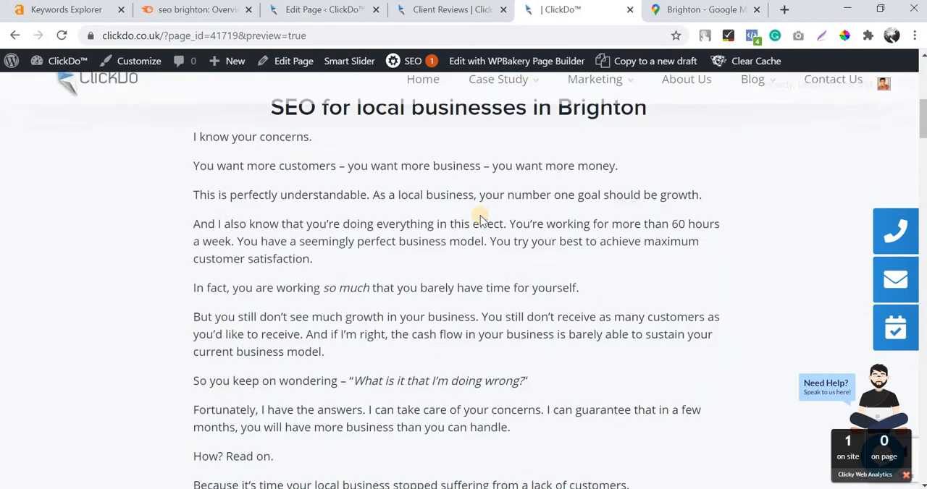
scroll(481, 216, down, 10)
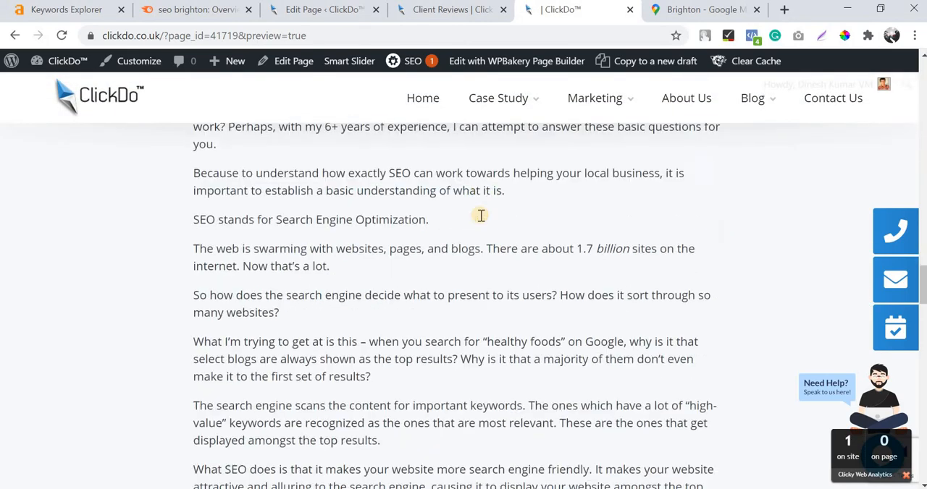
scroll(481, 219, up, 6)
scroll(480, 221, down, 4)
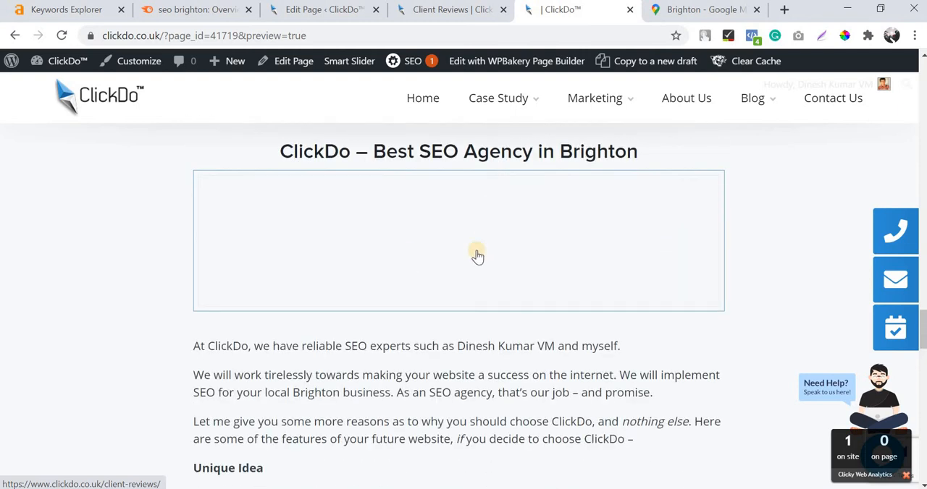
scroll(505, 216, up, 1)
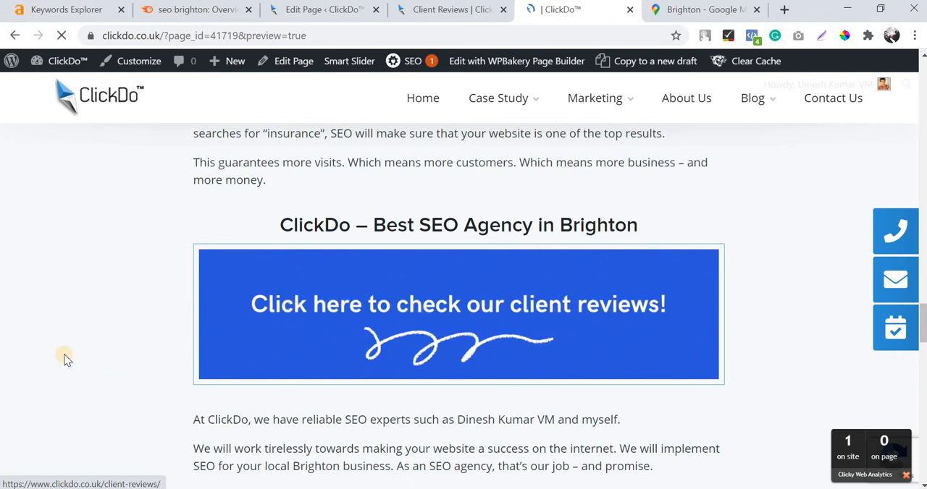
Follow the client reviews image's link from the preview and look through the linked Client Reviews page.
click(456, 326)
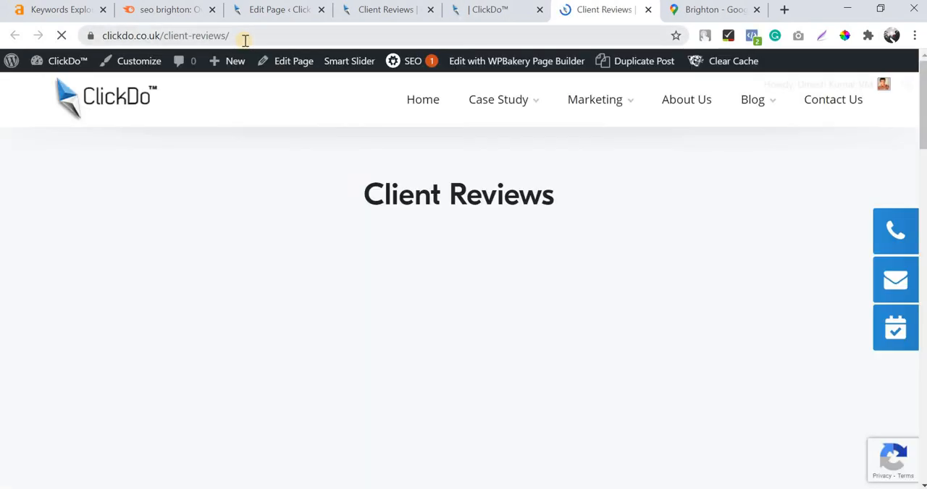
scroll(456, 246, down, 6)
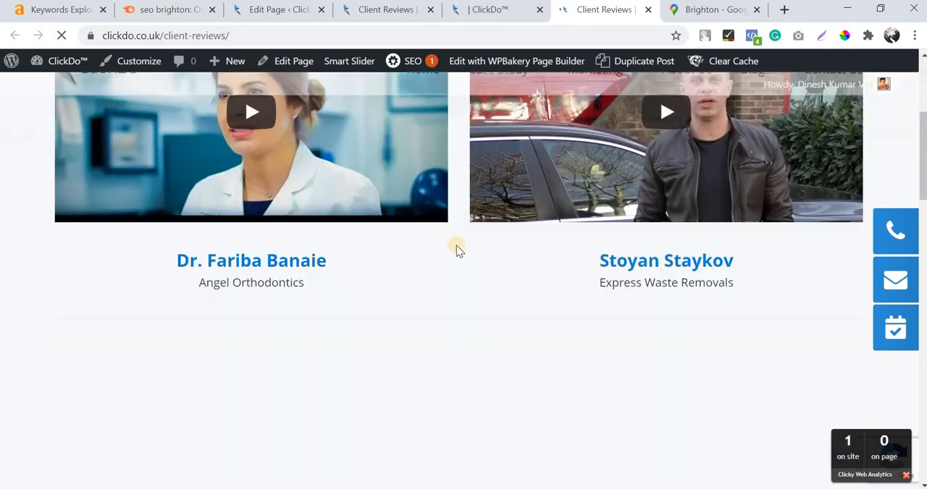
scroll(470, 279, up, 6)
scroll(625, 217, down, 9)
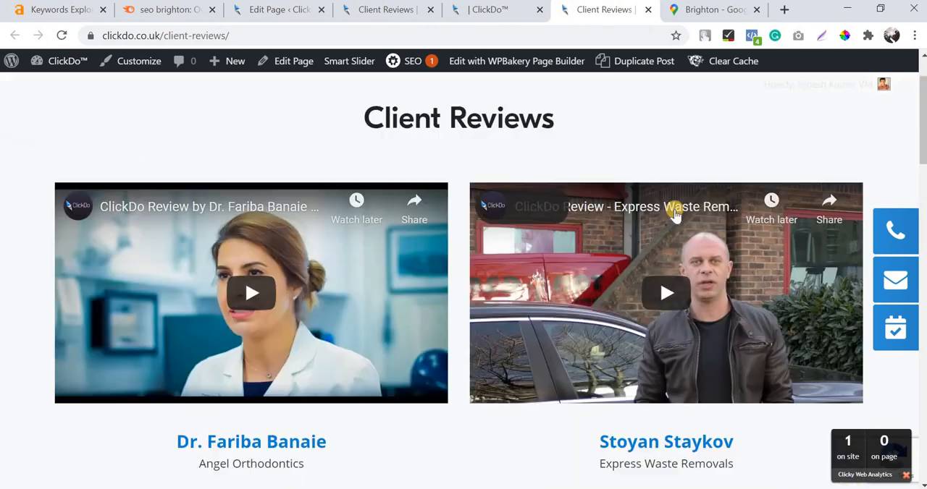
scroll(673, 275, down, 8)
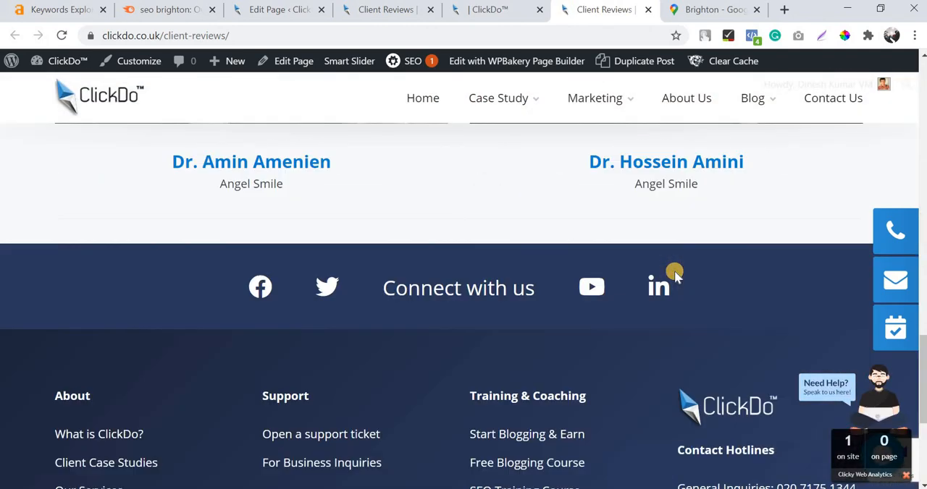
scroll(662, 269, up, 10)
Return to the page preview and review the layout of its headings, images, contact box and map.
click(502, 21)
scroll(422, 249, down, 10)
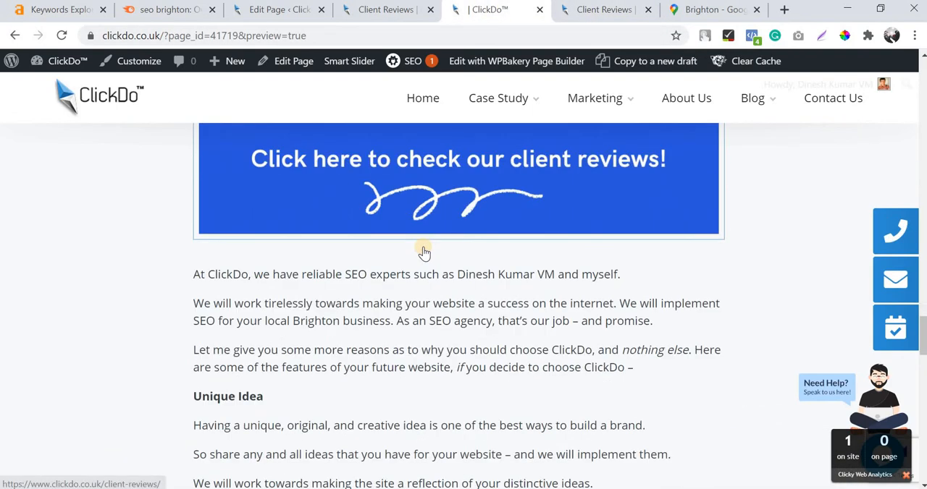
scroll(423, 251, up, 15)
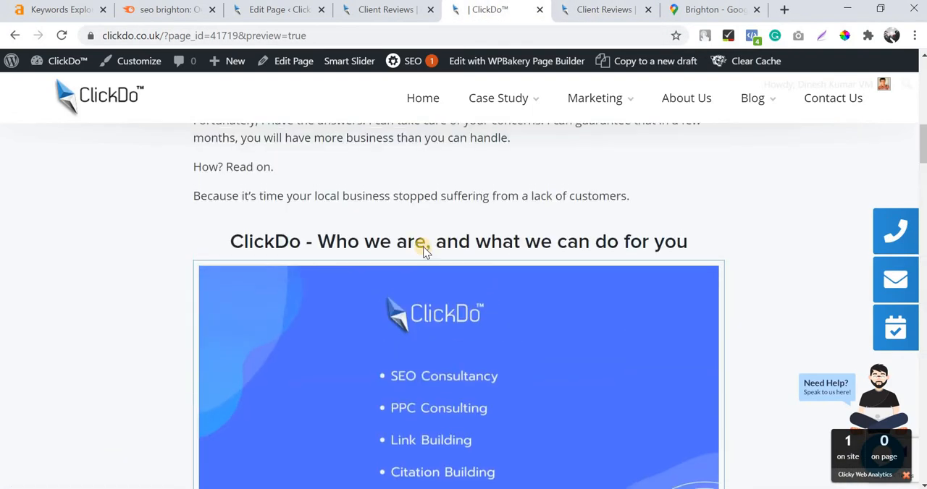
scroll(423, 246, down, 6)
scroll(423, 246, up, 3)
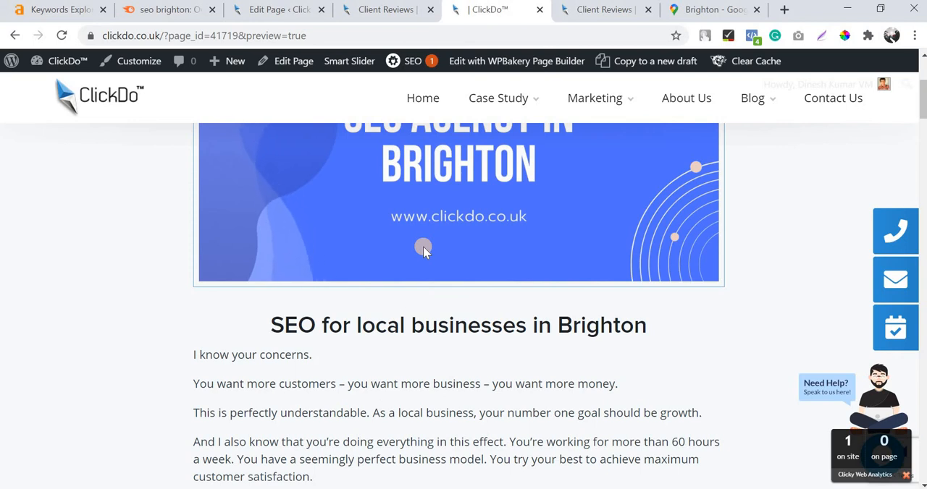
scroll(423, 247, down, 20)
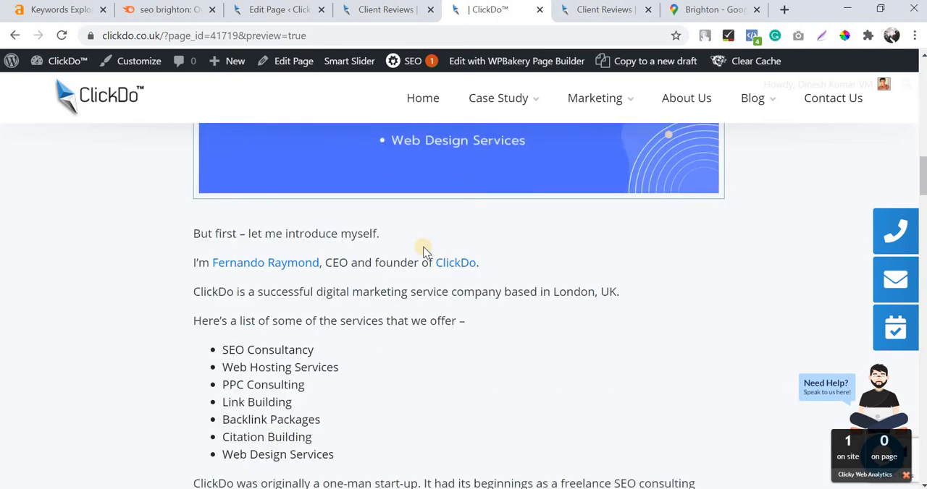
scroll(422, 246, down, 20)
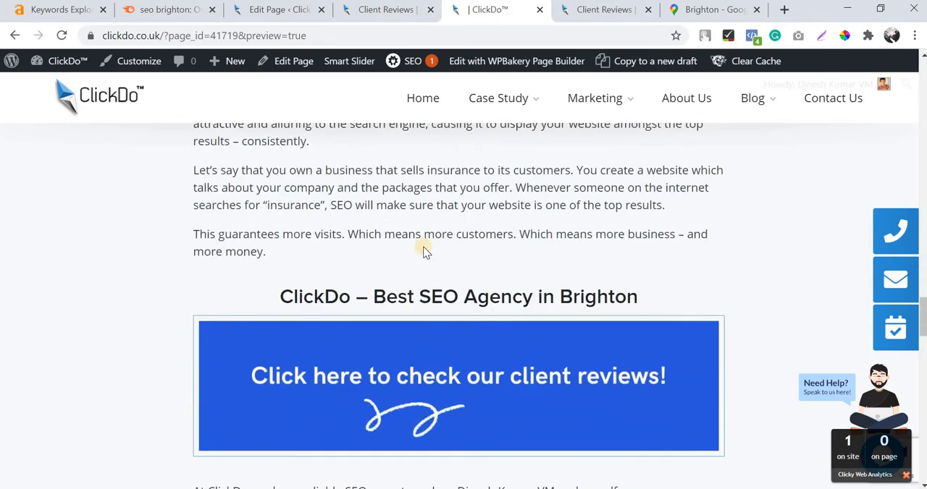
scroll(466, 279, down, 2)
scroll(364, 256, up, 2)
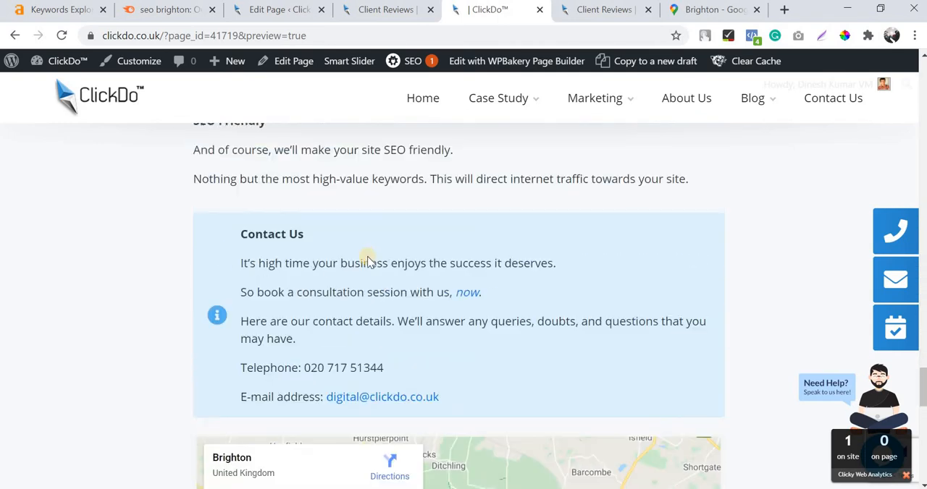
scroll(453, 310, down, 4)
scroll(530, 340, up, 20)
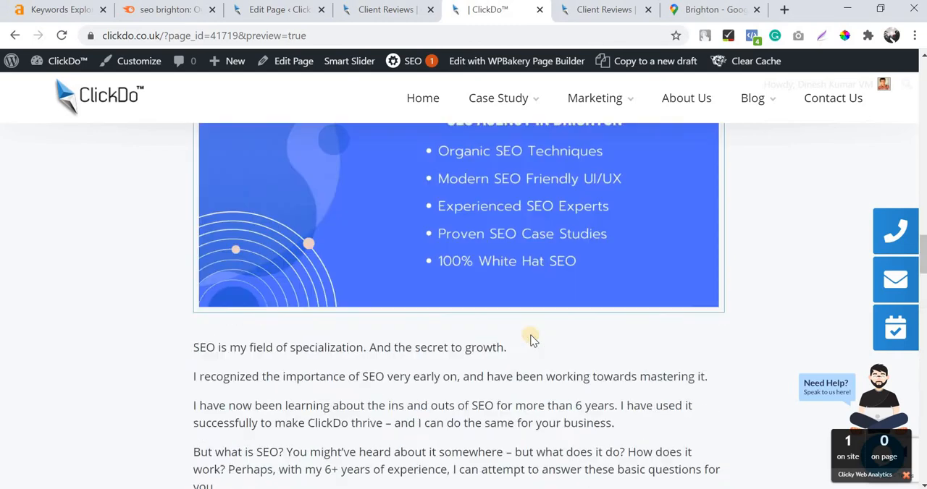
scroll(531, 340, up, 3)
scroll(517, 330, down, 3)
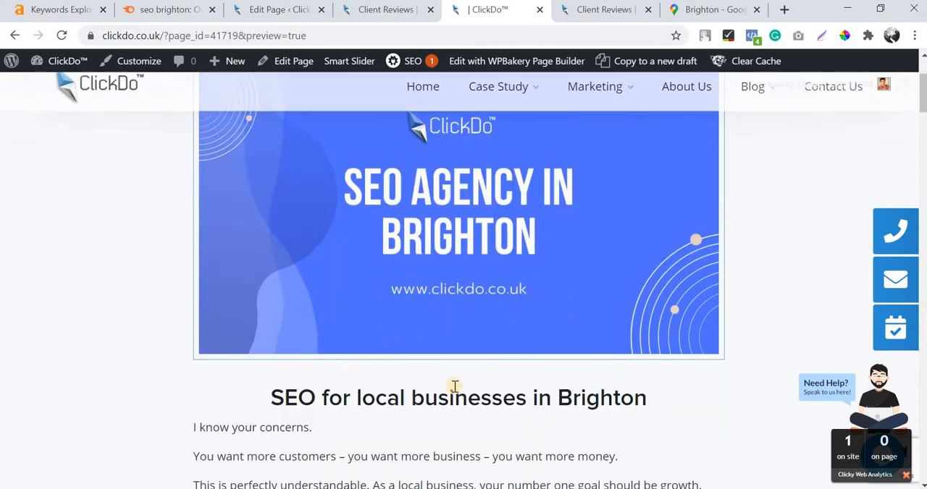
scroll(294, 265, down, 1)
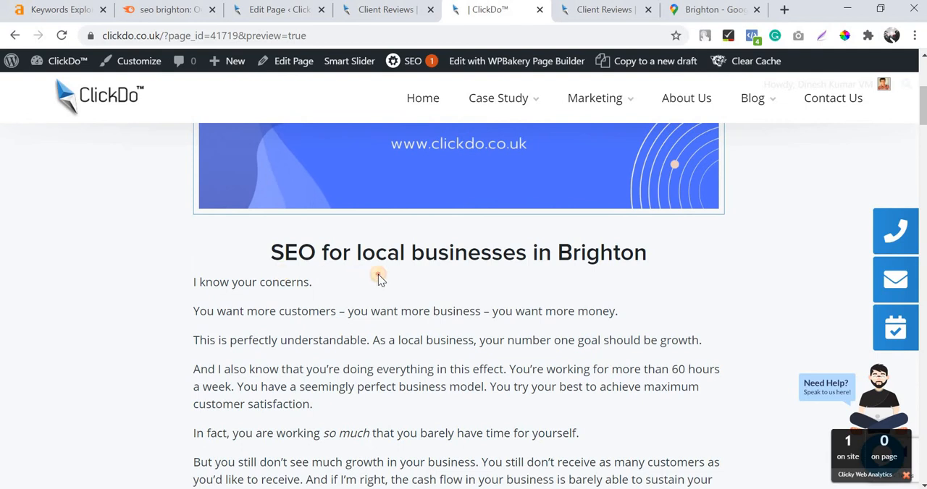
Examine the spacing between the images, section headings and body text in the page preview.
drag(279, 283, 378, 276)
double_click(343, 253)
triple_click(281, 284)
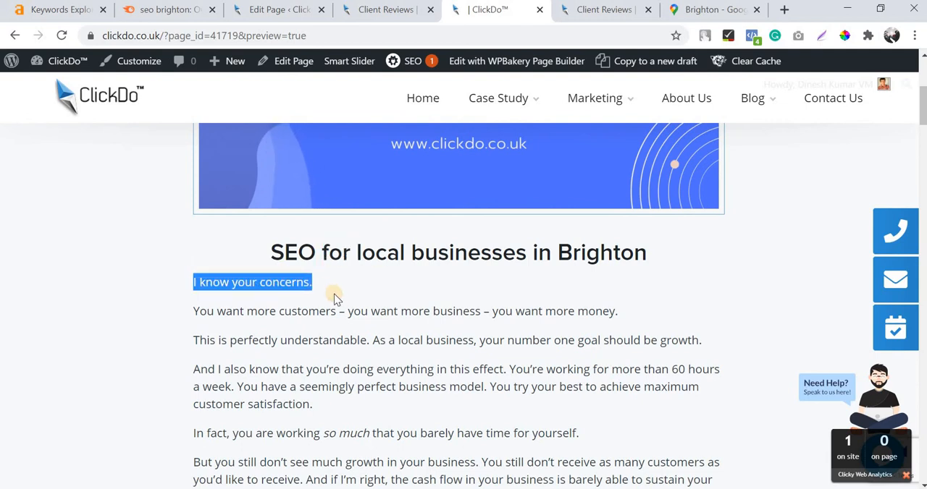
scroll(334, 296, down, 7)
scroll(393, 355, up, 4)
scroll(401, 318, down, 2)
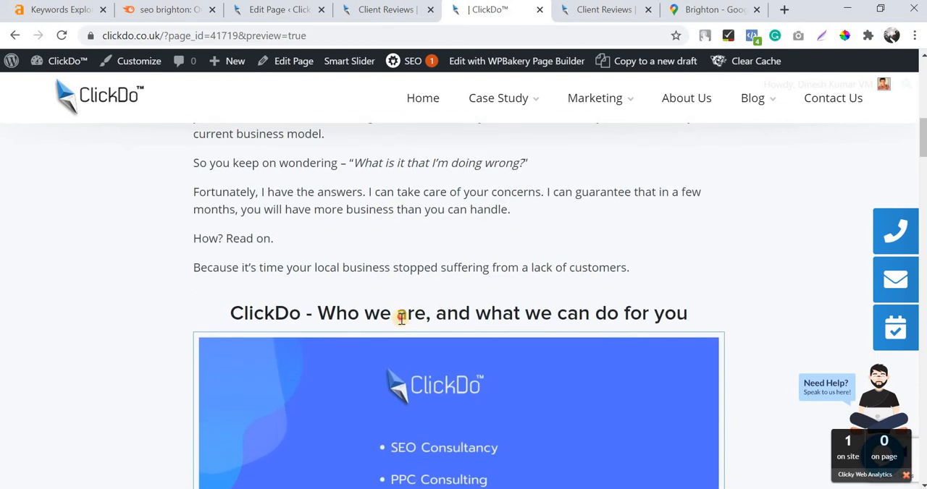
triple_click(402, 319)
scroll(435, 212, down, 1)
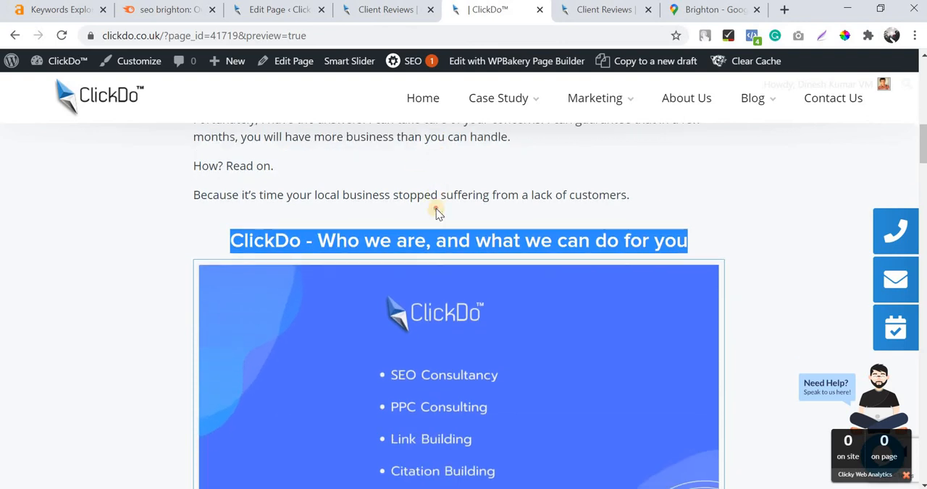
click(430, 235)
scroll(430, 245, up, 12)
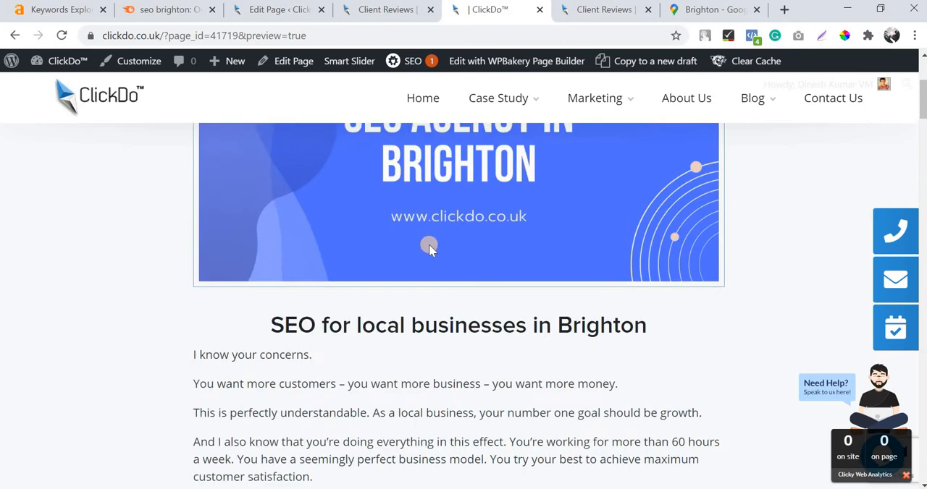
scroll(408, 294, down, 4)
Close the earlier Client Reviews tab and return to the page editor.
key(ctrl+shift+Tab)
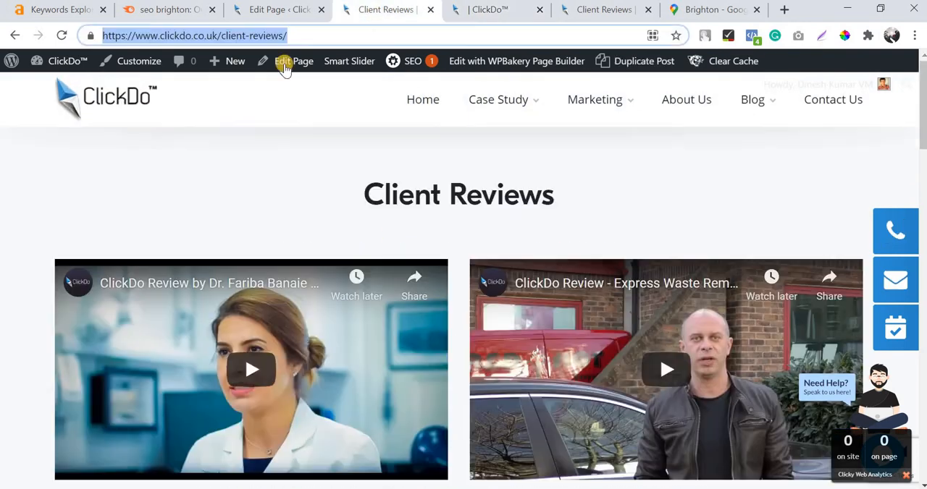
key(ctrl+w)
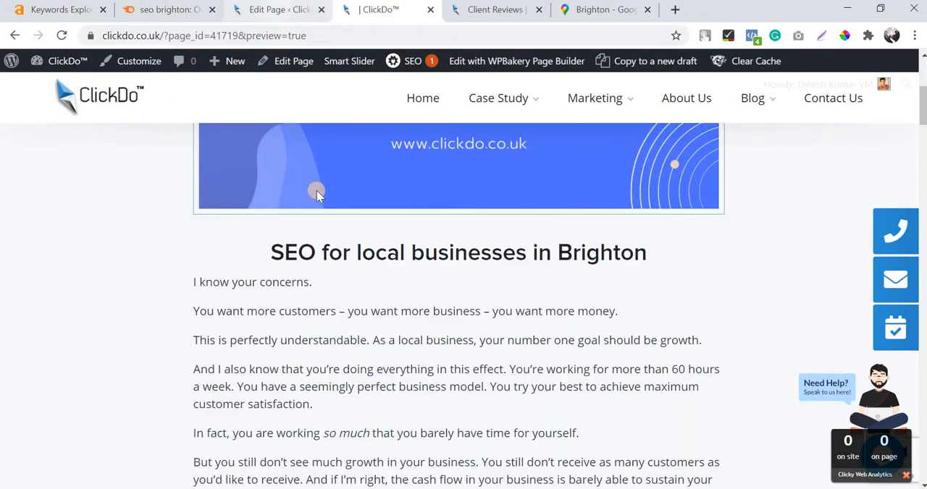
key(ctrl+shift+Tab)
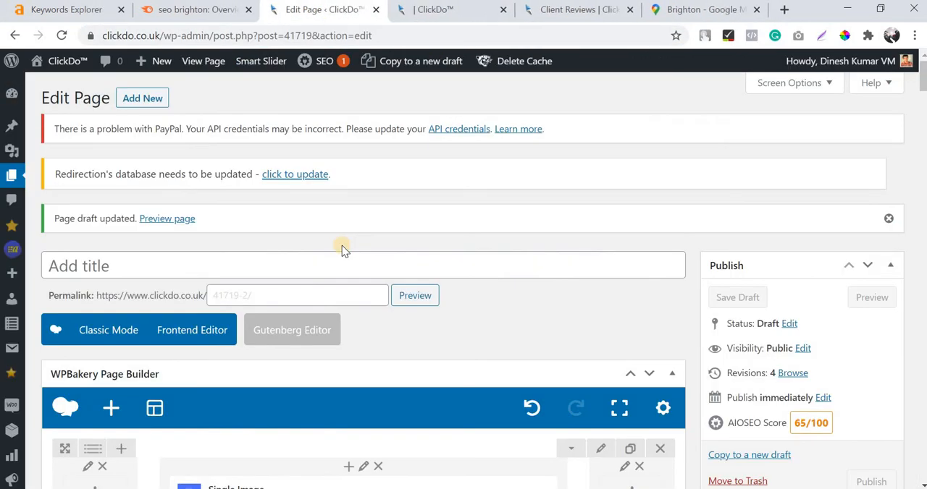
Add an Empty Space element to the middle column above the first Single Image, keeping its default settings.
key(Tab)
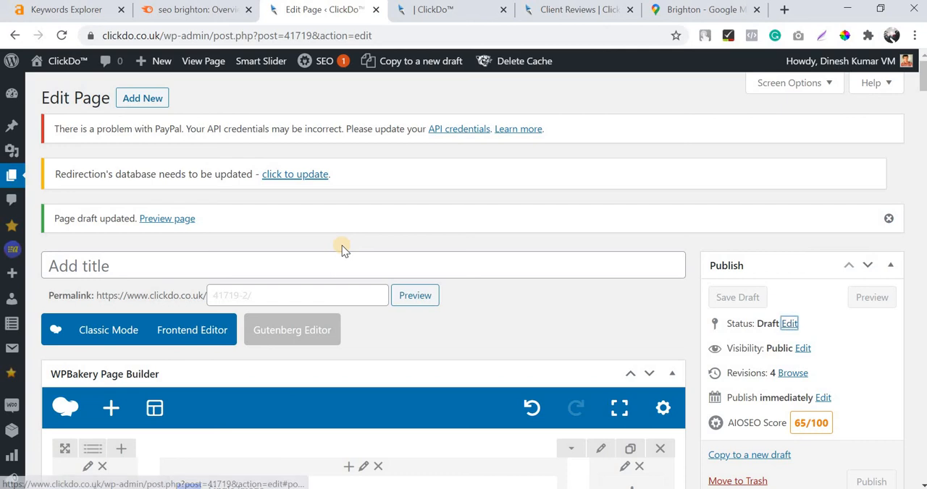
scroll(541, 251, down, 8)
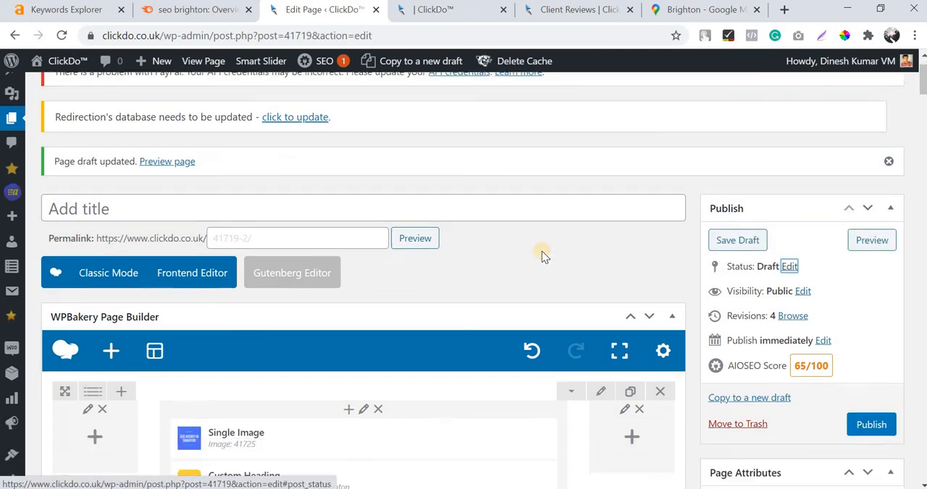
scroll(304, 318, up, 5)
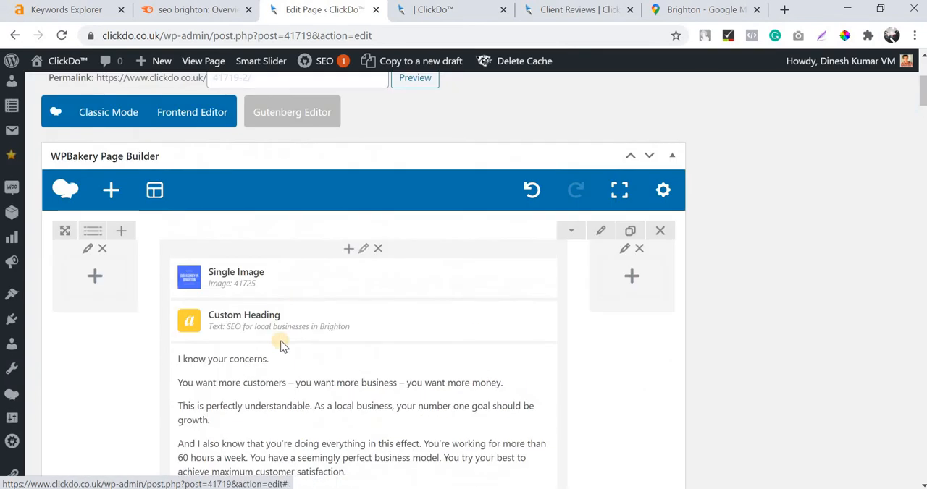
click(347, 250)
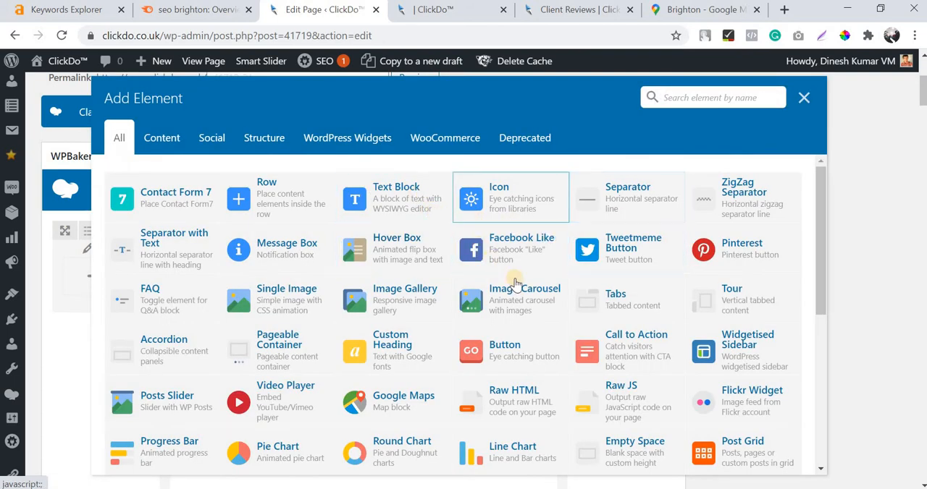
scroll(465, 340, down, 1)
scroll(405, 311, down, 1)
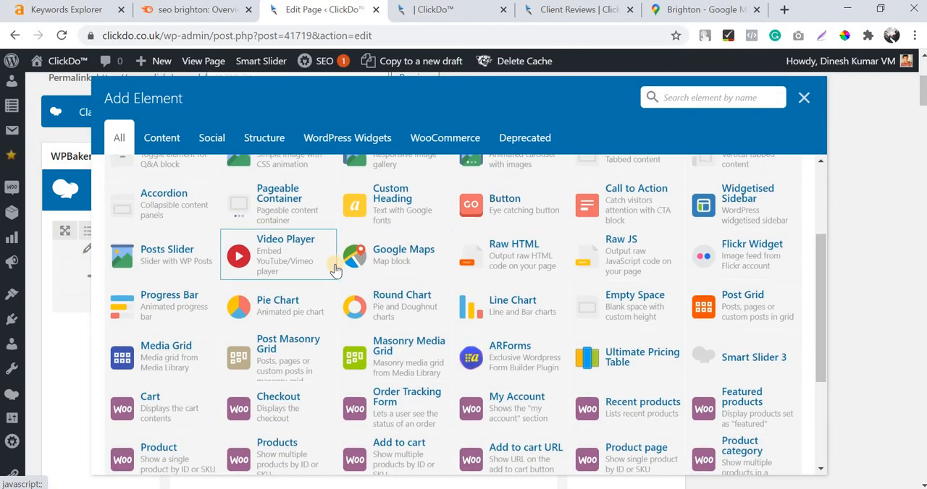
scroll(336, 274, down, 3)
scroll(264, 291, up, 5)
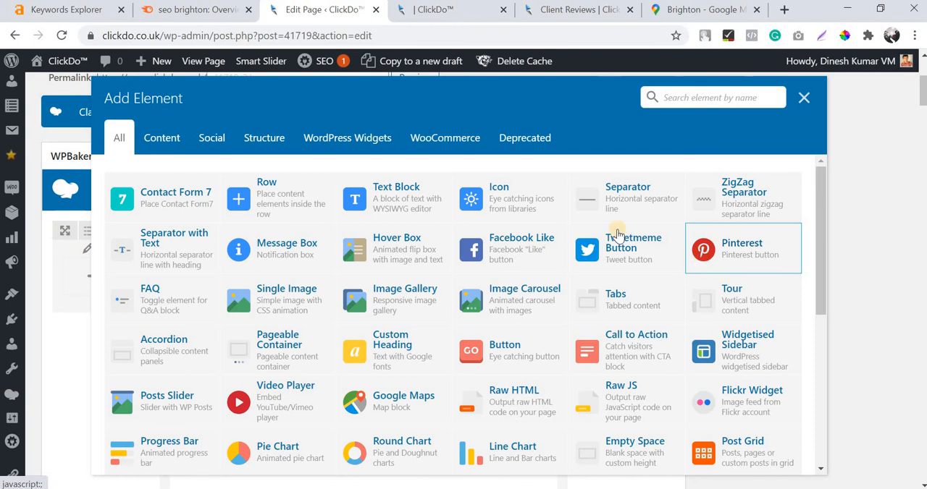
scroll(617, 233, down, 3)
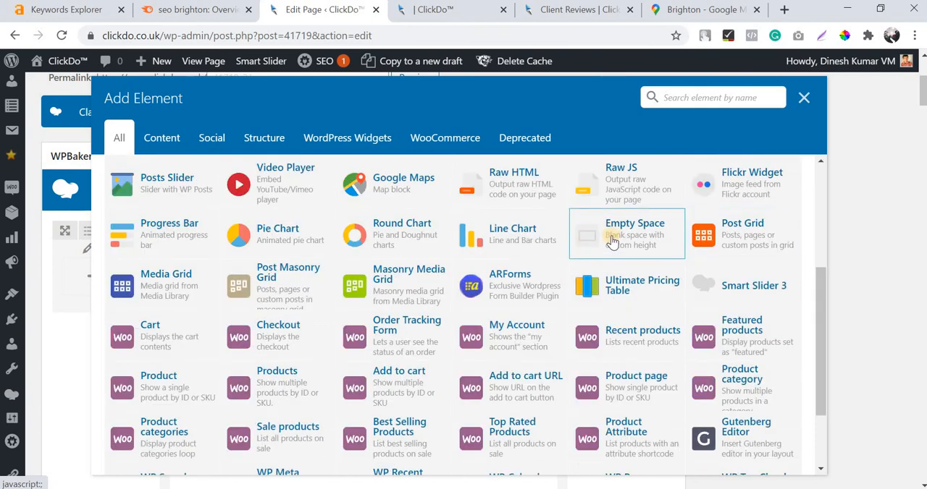
click(612, 239)
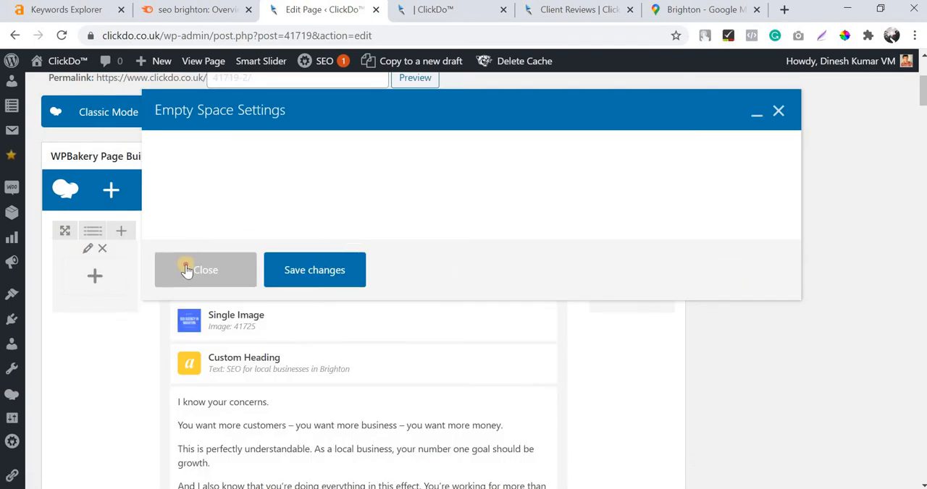
click(244, 268)
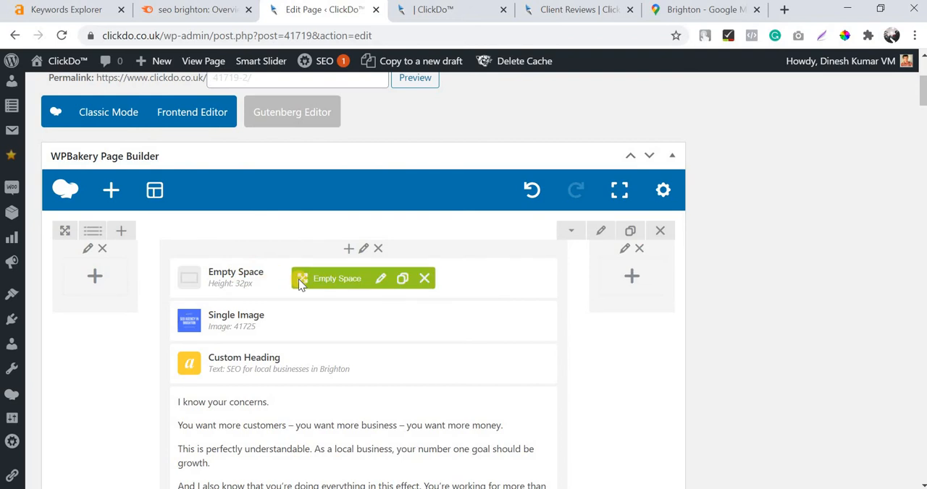
Check the Empty Space's height setting, then move the element below the "SEO for local businesses in Brighton" heading.
click(385, 283)
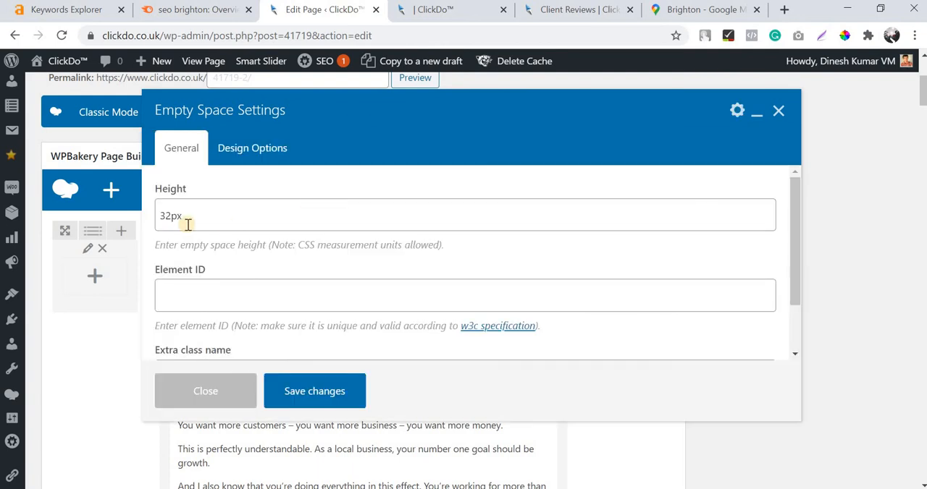
drag(160, 215, 171, 216)
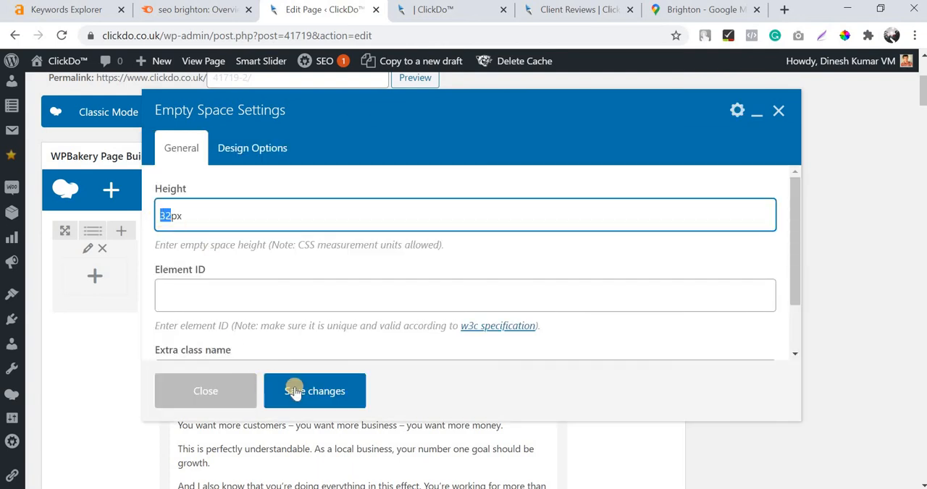
key(Escape)
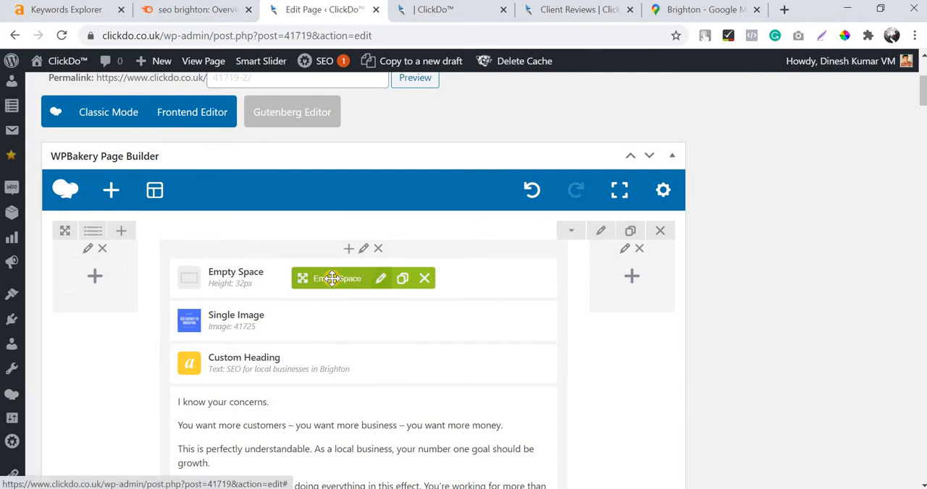
mouse_move(324, 320)
mouse_down()
mouse_move(311, 371)
mouse_move(330, 326)
mouse_up()
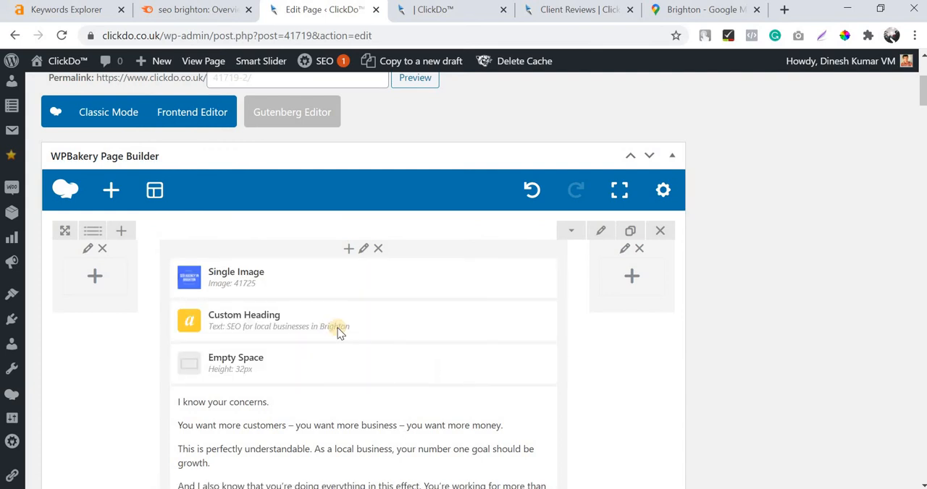
Add an Empty Space with default settings between the "ClickDo - Who we are, and what we can do for you" heading and its image.
scroll(338, 435, down, 8)
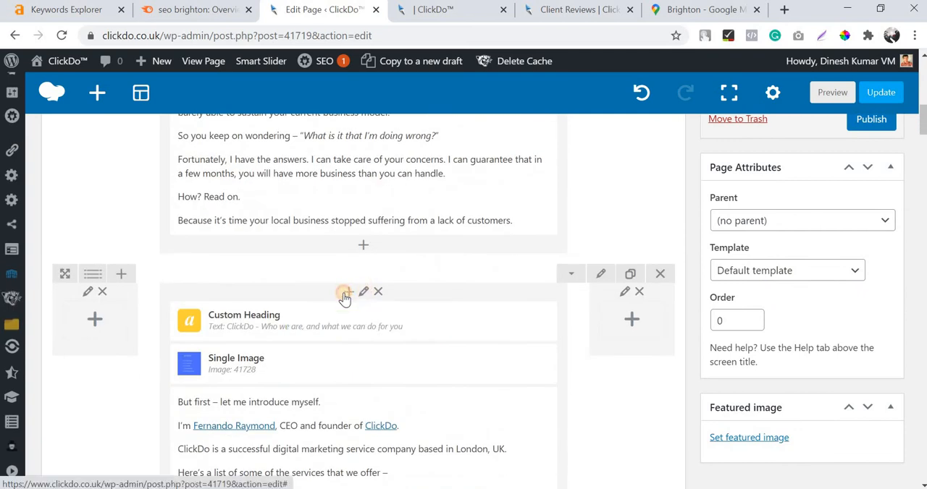
click(346, 292)
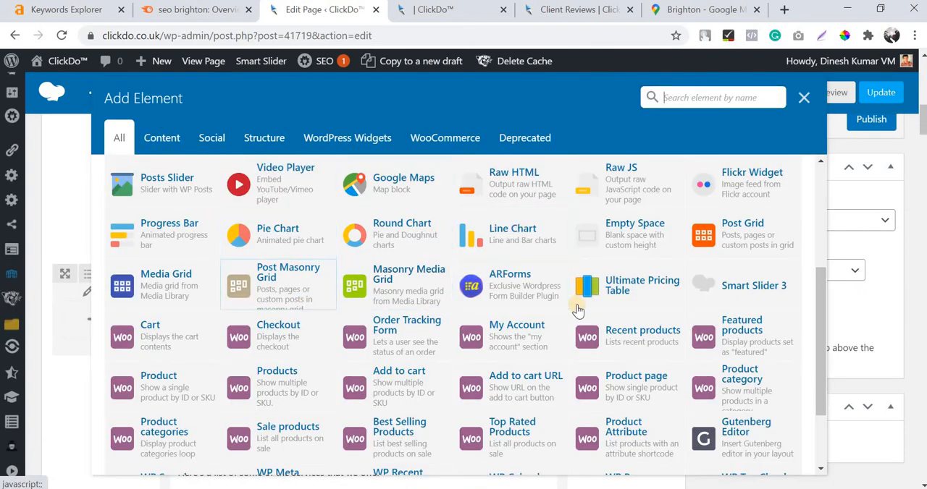
scroll(587, 261, down, 2)
scroll(631, 341, up, 3)
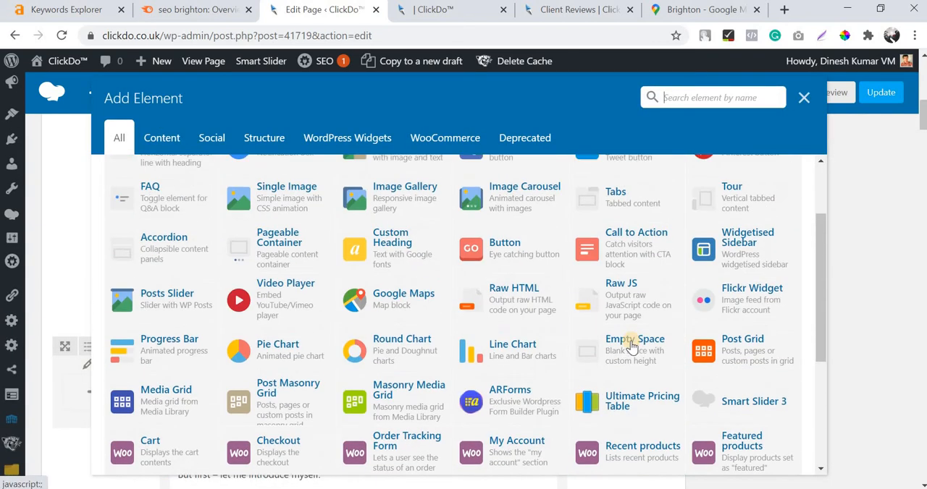
click(632, 345)
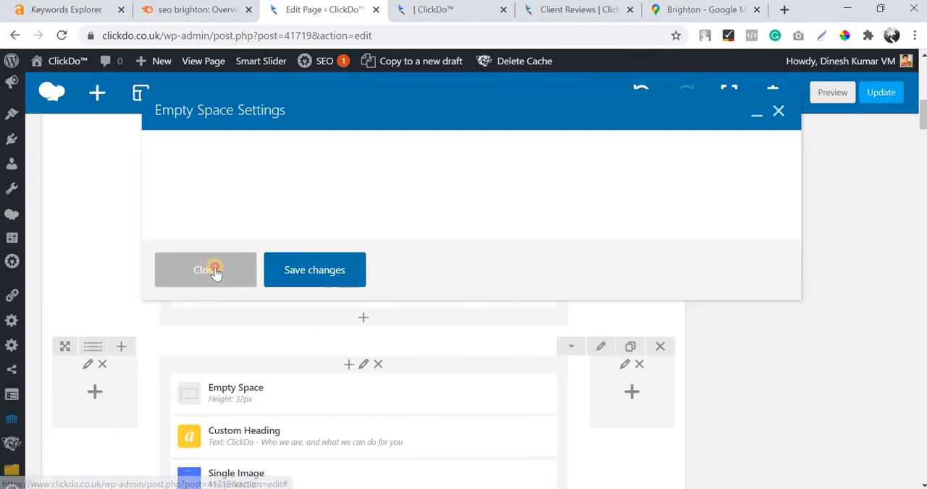
click(274, 263)
scroll(275, 265, down, 1)
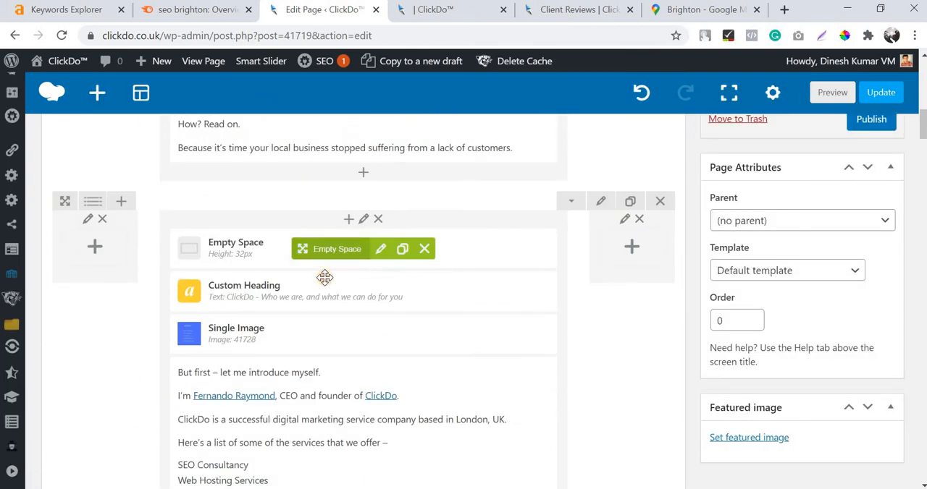
mouse_move(324, 277)
mouse_down()
mouse_move(316, 304)
mouse_move(311, 286)
mouse_up()
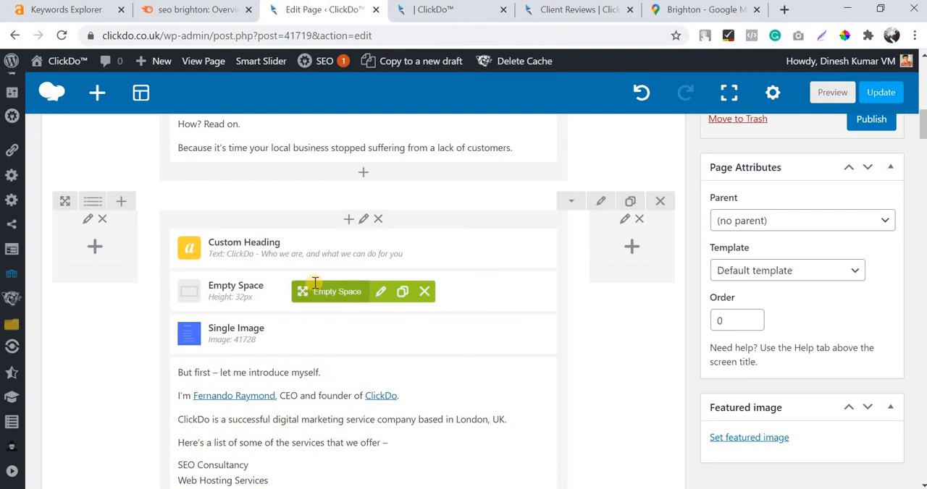
Add a default Empty Space between the "How SEO can help your business grow in Brighton?" heading and its image.
scroll(315, 284, down, 11)
scroll(326, 250, up, 1)
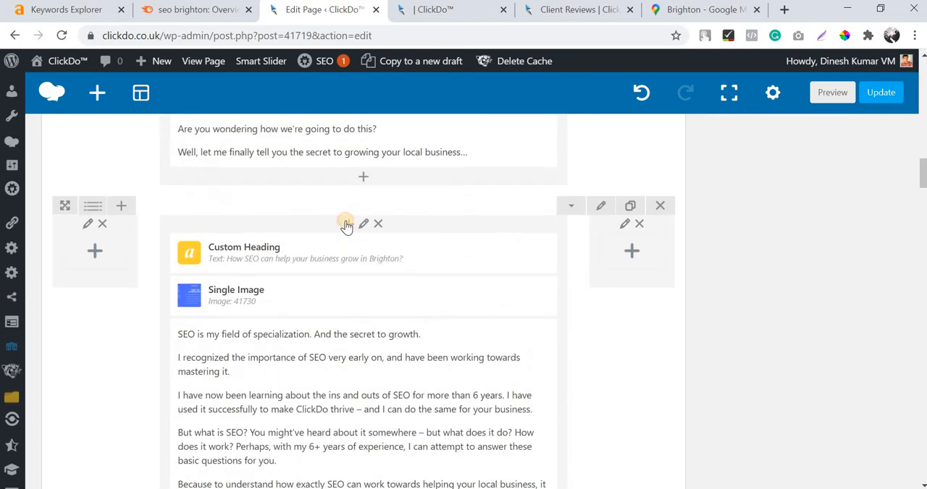
click(346, 224)
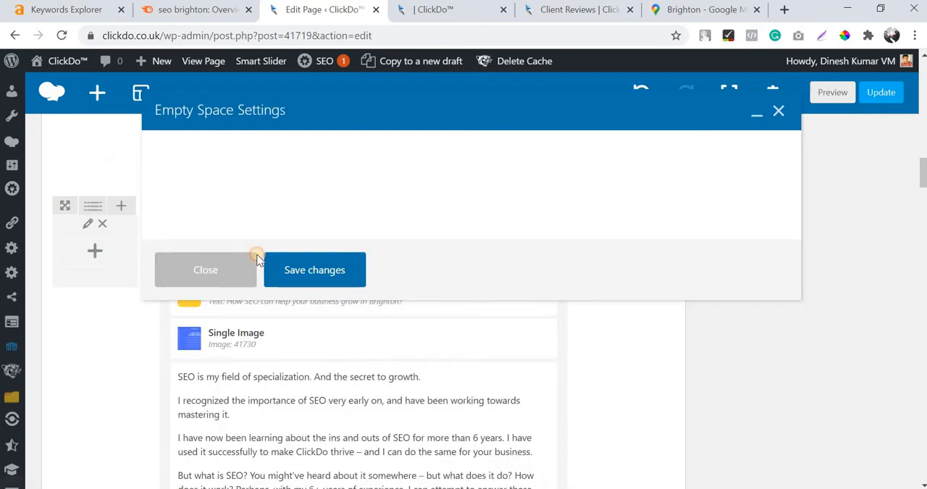
click(253, 257)
drag(313, 273, 303, 304)
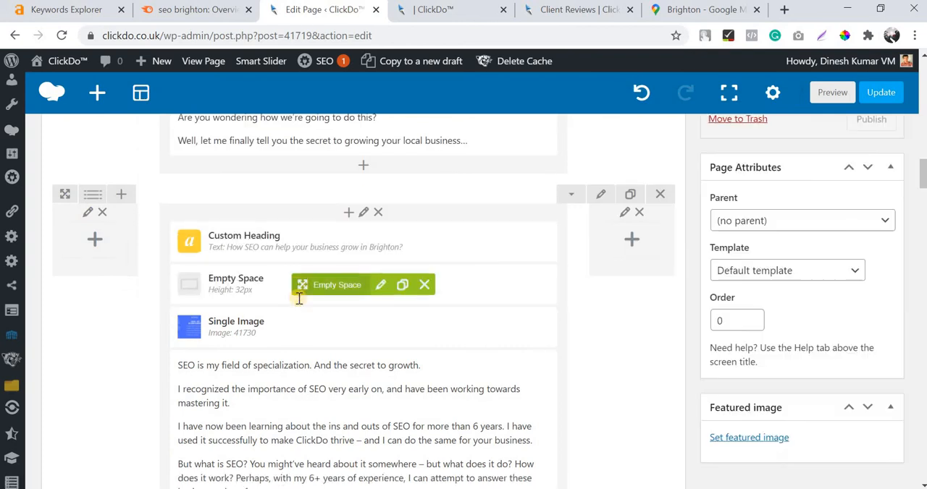
Add a default Empty Space between the "ClickDo – Best SEO Agency in Brighton" heading and its image.
scroll(354, 304, down, 10)
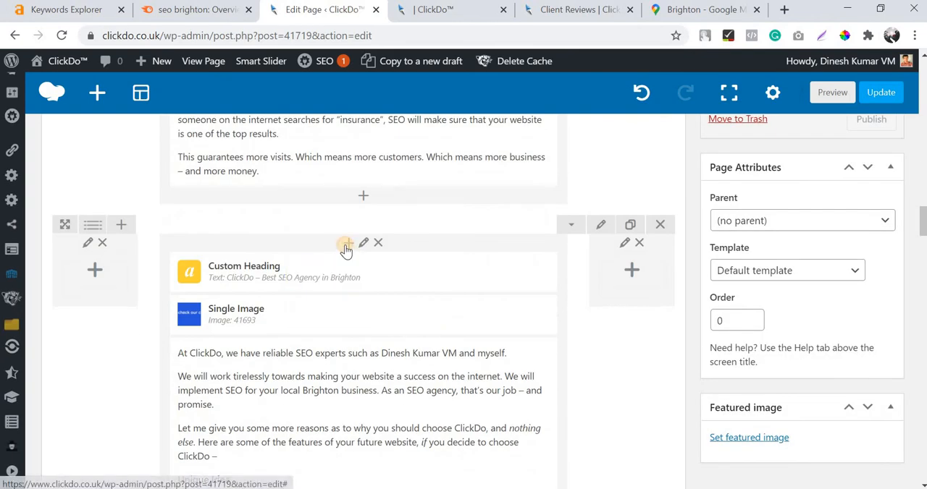
click(347, 244)
click(624, 345)
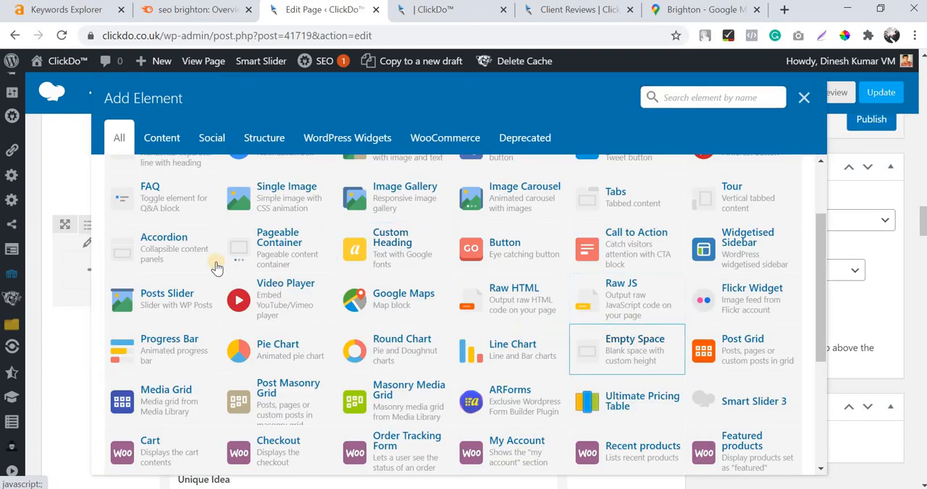
click(239, 331)
drag(330, 275, 320, 307)
Preview the page with the added Empty Space elements.
scroll(321, 307, down, 10)
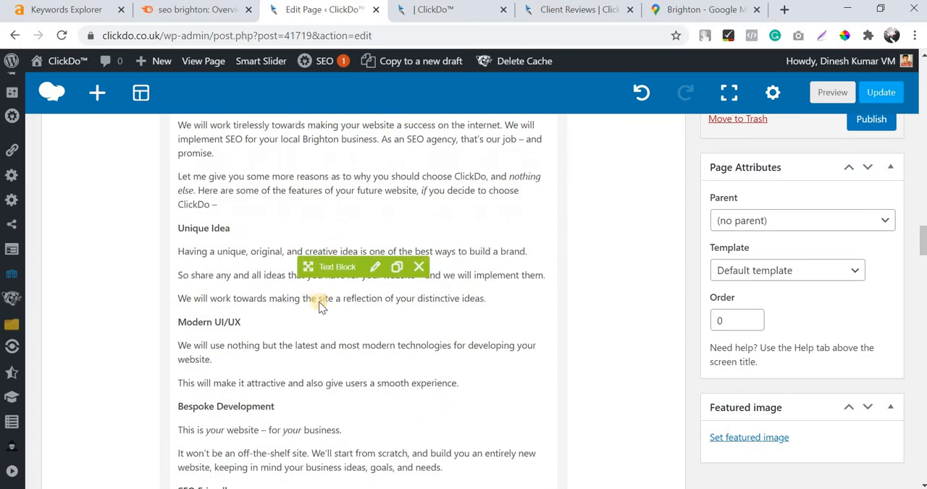
scroll(319, 290, down, 3)
scroll(828, 178, up, 15)
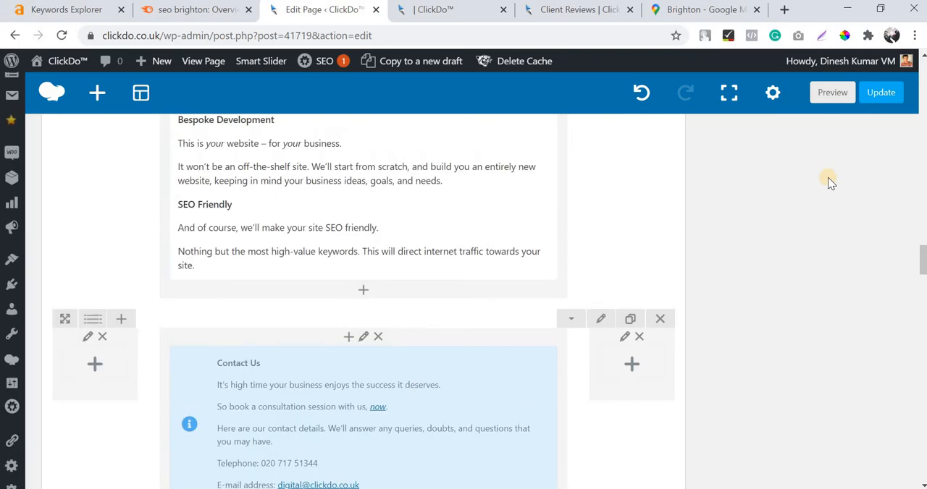
scroll(819, 181, up, 10)
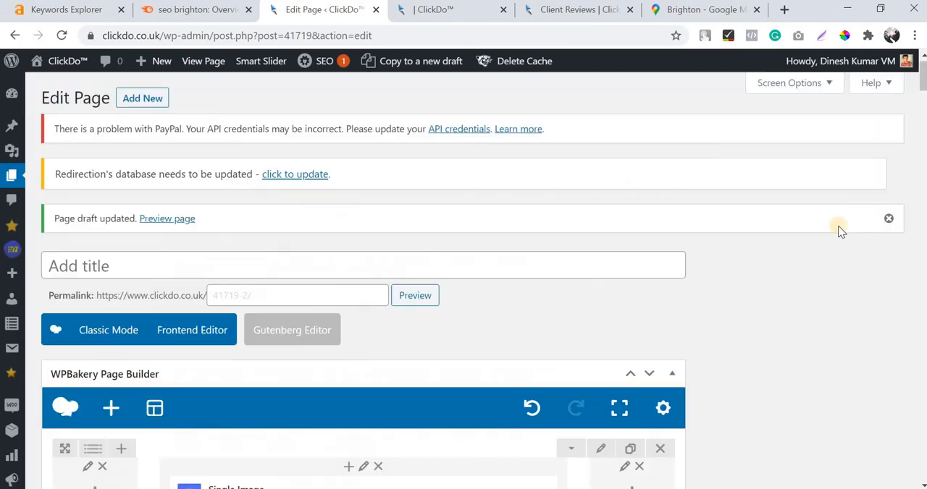
click(870, 301)
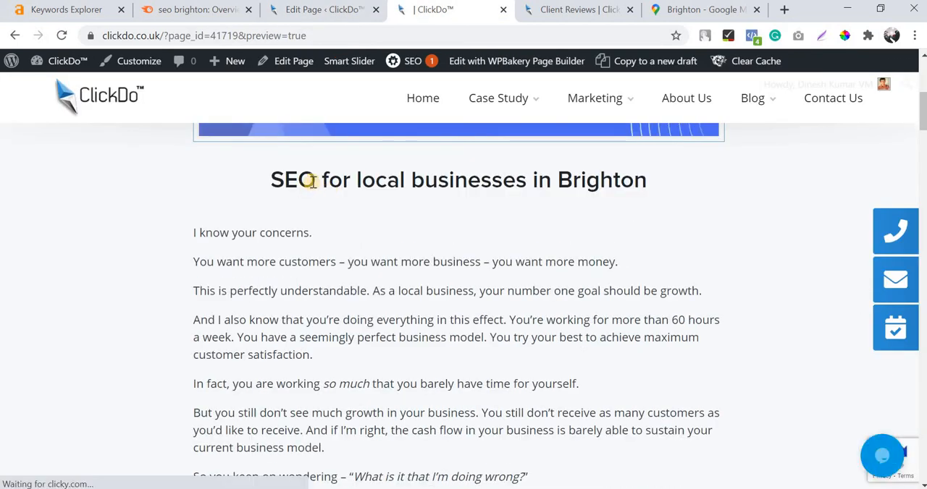
Examine the spacing between each section's heading, image and body text in the page preview.
triple_click(310, 181)
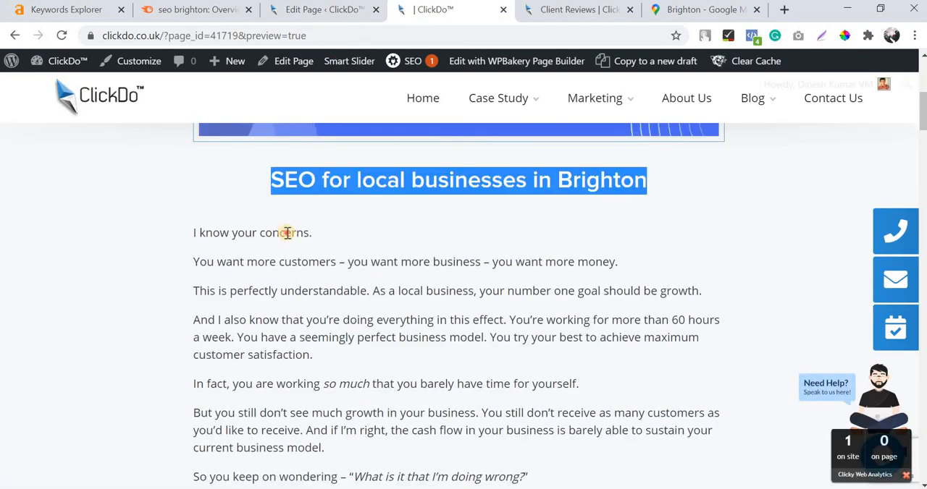
triple_click(287, 232)
scroll(367, 211, down, 8)
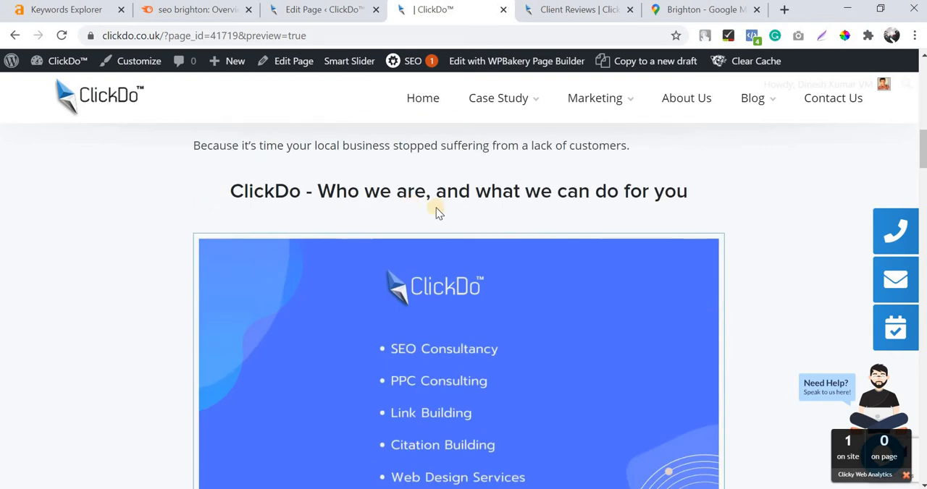
scroll(417, 222, down, 10)
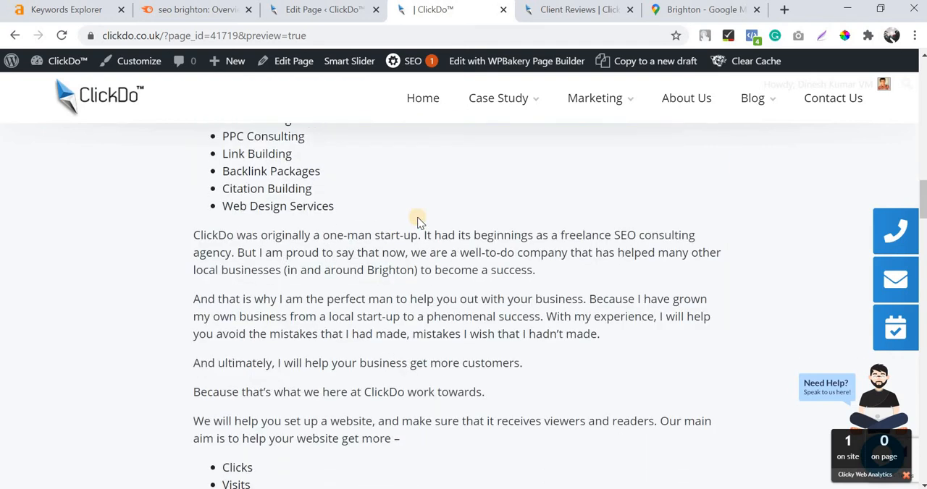
scroll(458, 230, down, 8)
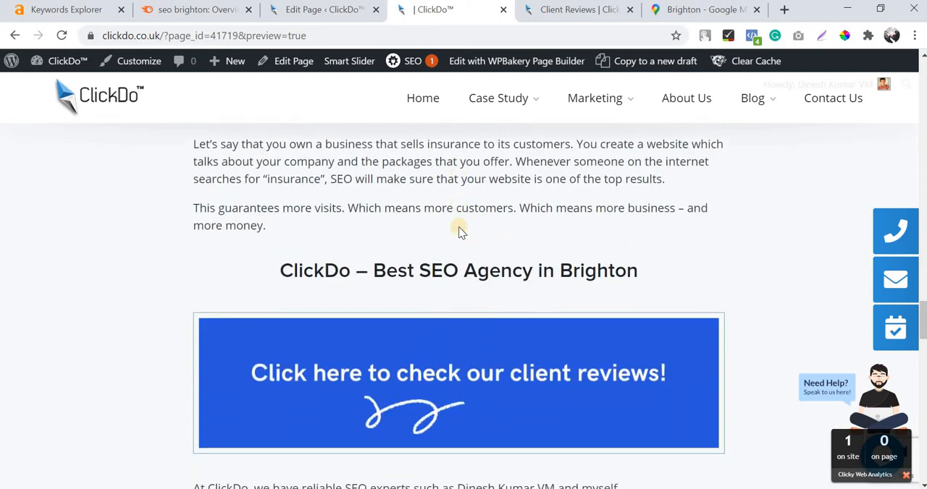
scroll(458, 230, up, 15)
scroll(458, 230, up, 15)
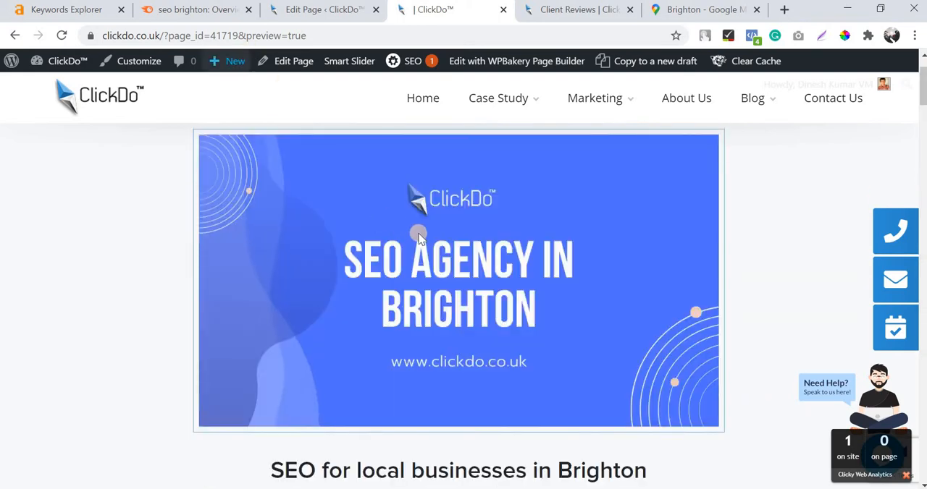
scroll(385, 270, up, 3)
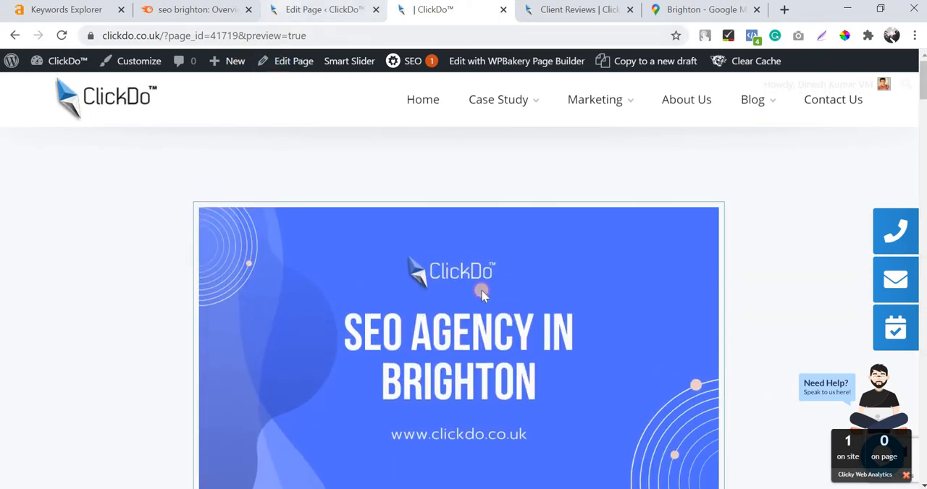
Return to the page editor and add a Call to Action element below the text block of the "Who we are" section.
click(304, 9)
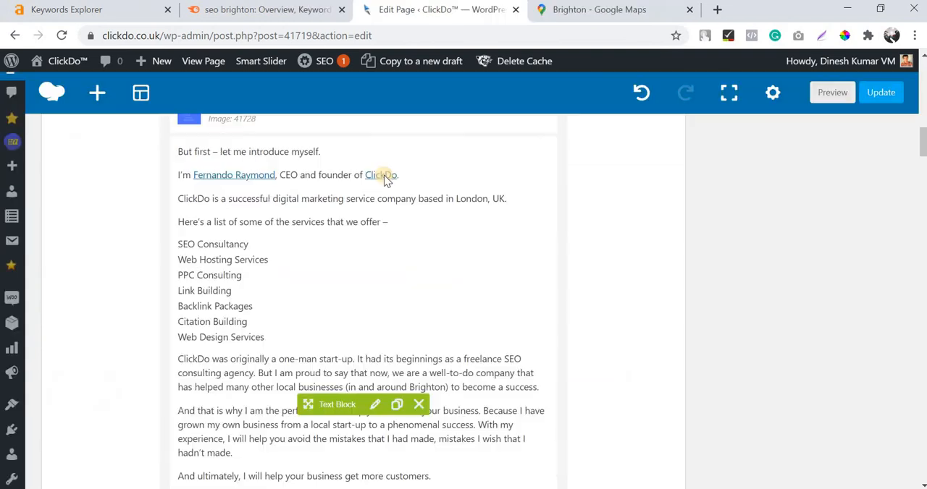
scroll(384, 179, up, 3)
scroll(384, 181, down, 8)
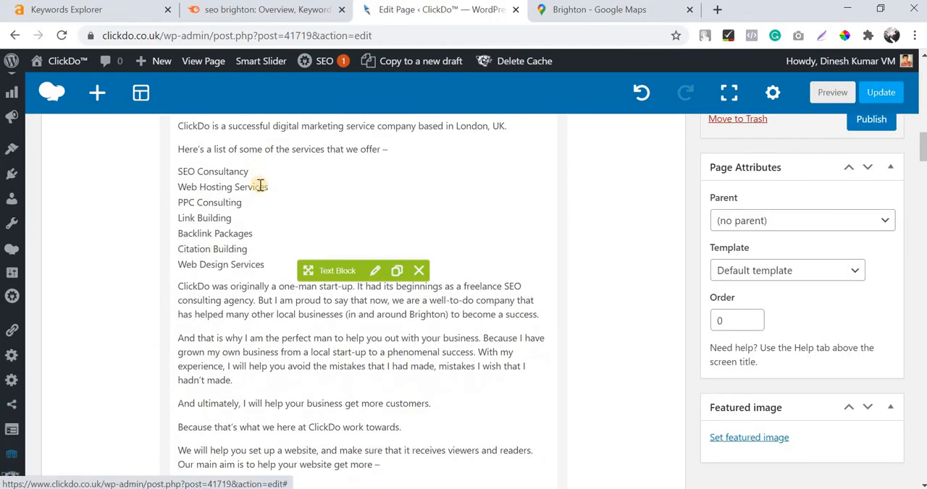
scroll(347, 228, up, 3)
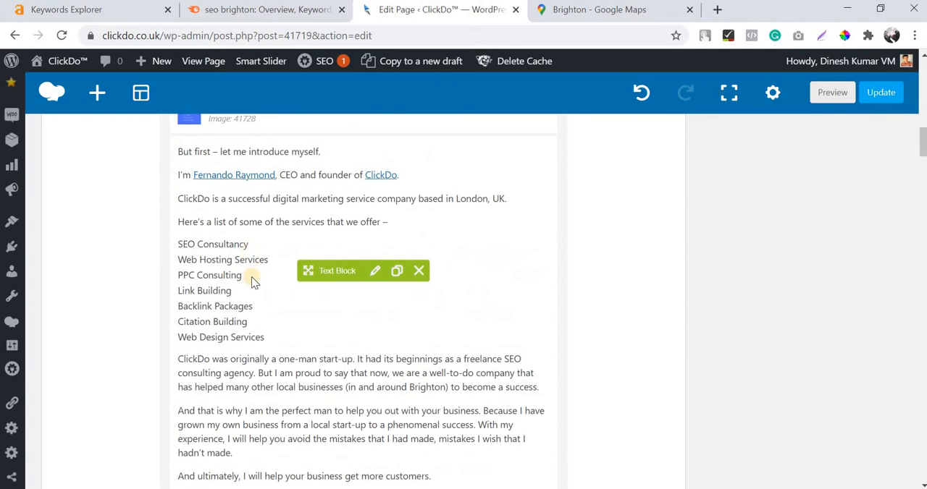
scroll(198, 212, down, 1)
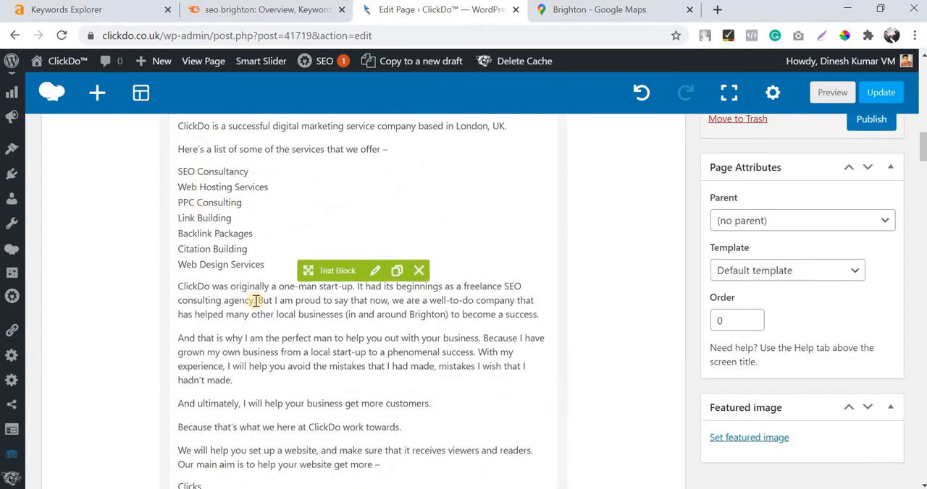
scroll(257, 301, down, 4)
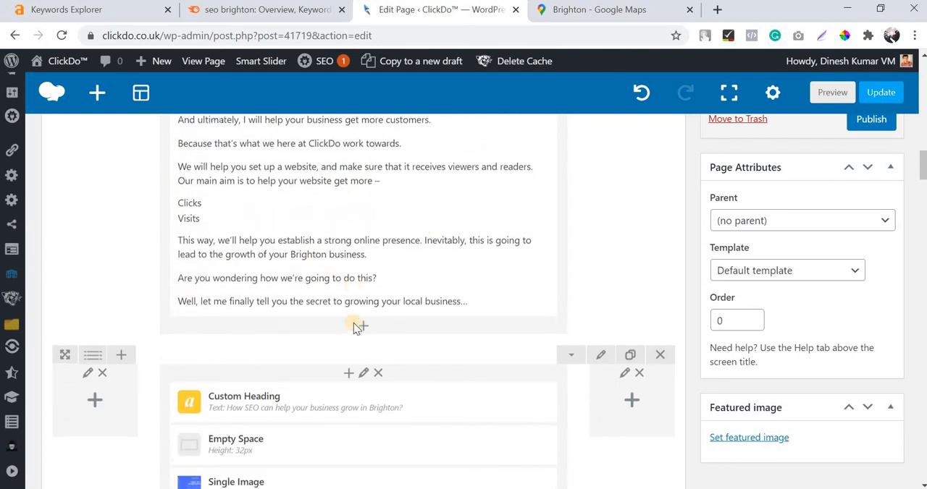
click(359, 322)
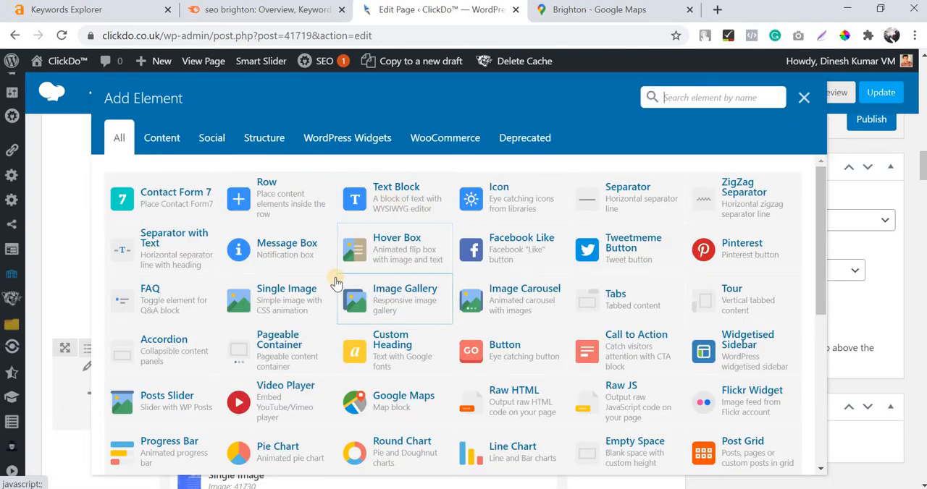
scroll(335, 284, down, 1)
scroll(335, 284, down, 1)
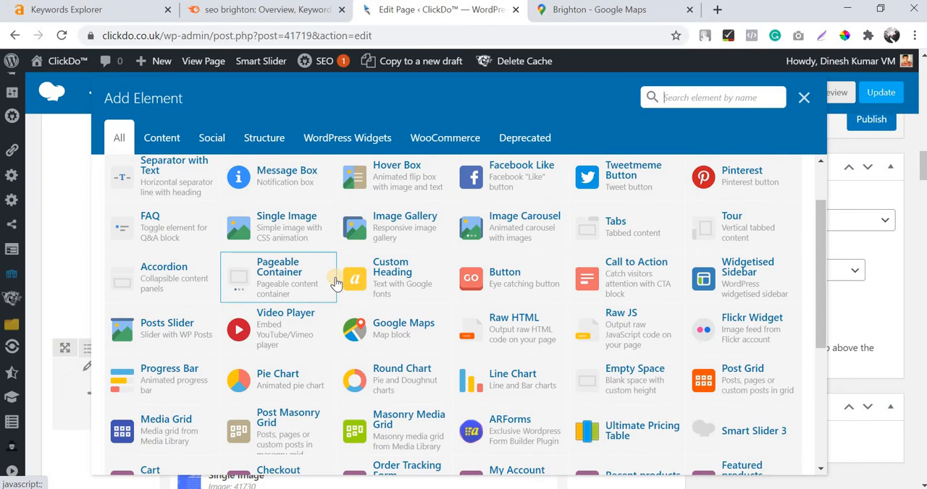
scroll(232, 284, up, 2)
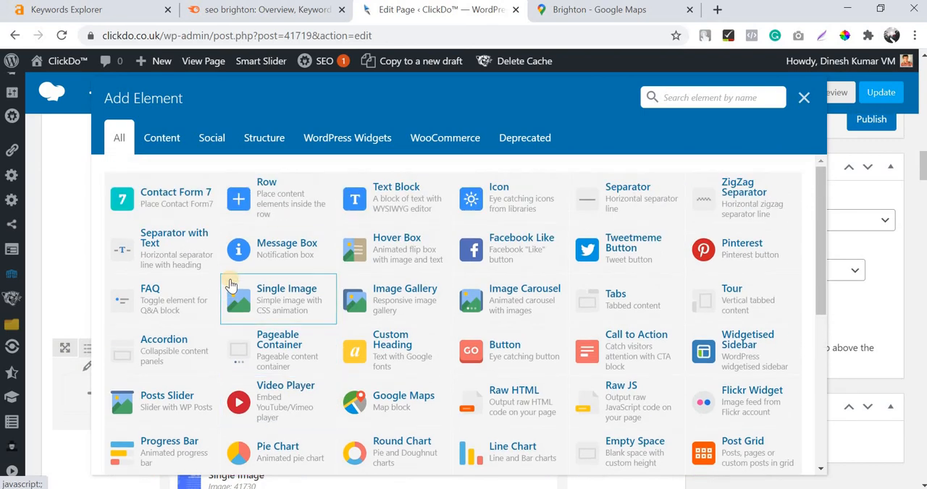
click(640, 355)
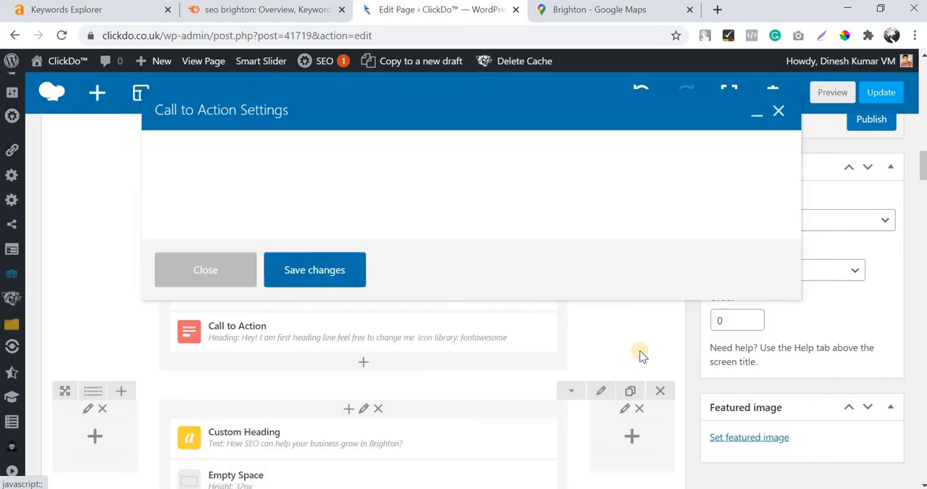
click(195, 274)
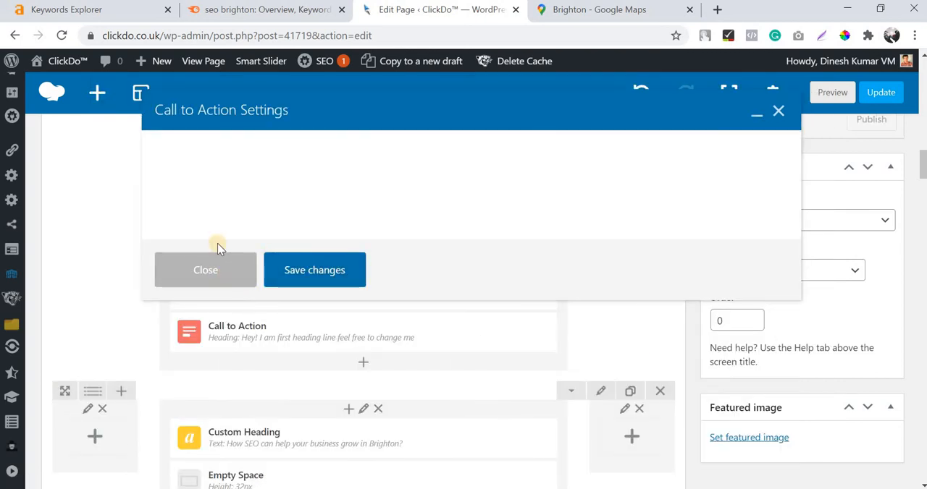
Open the clickdo.co.uk Contact Us page in a new browser tab and copy its web address.
right_click(423, 14)
click(436, 23)
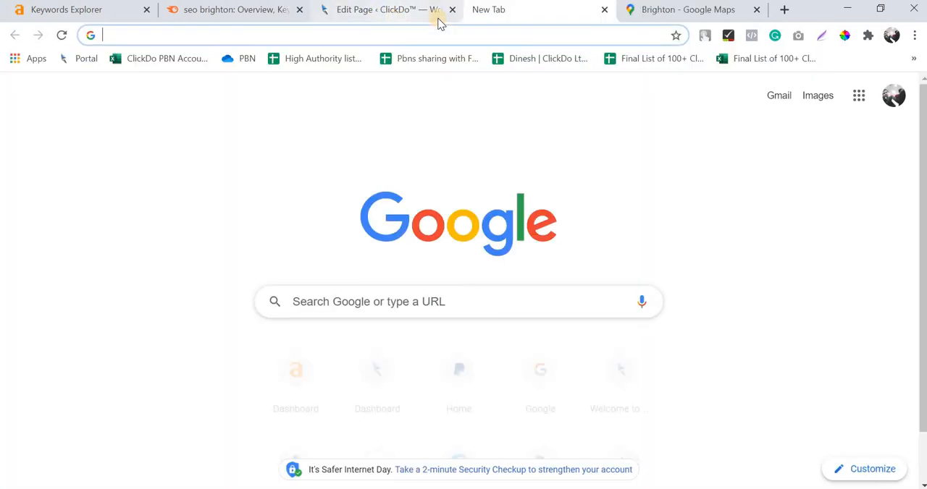
text(cl)
key(Return)
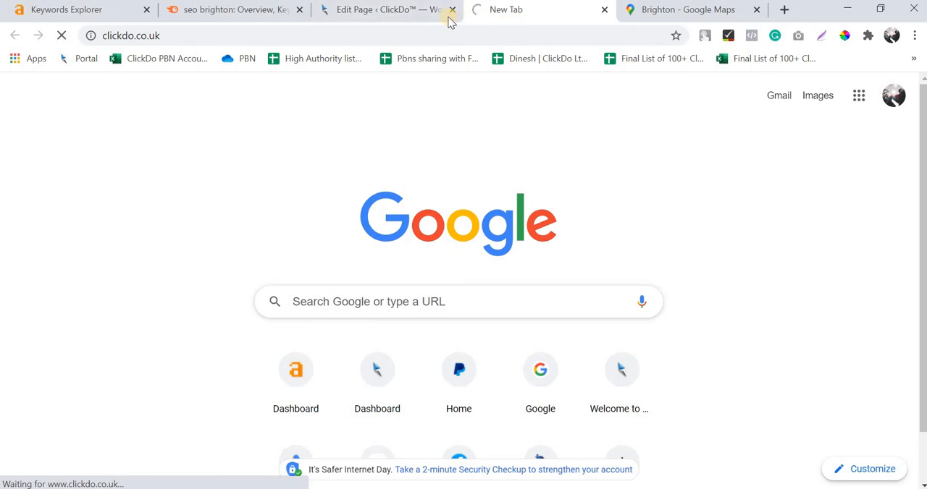
click(405, 11)
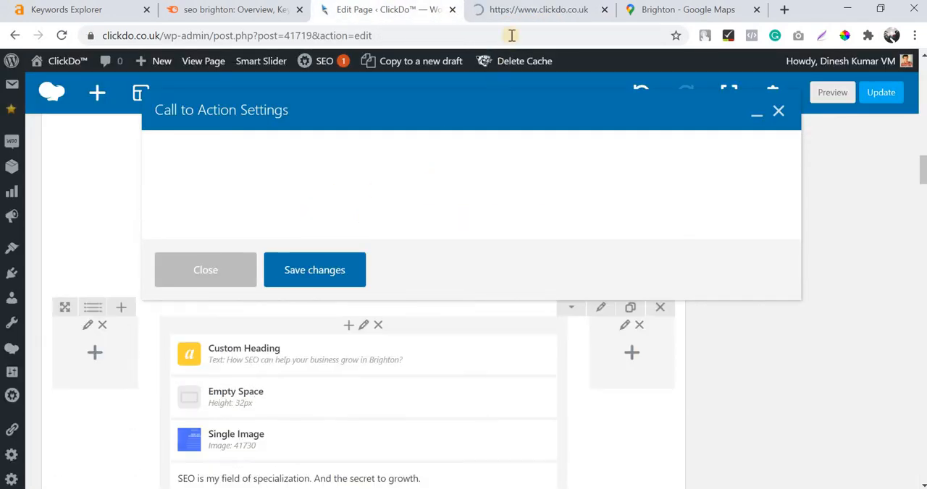
click(532, 10)
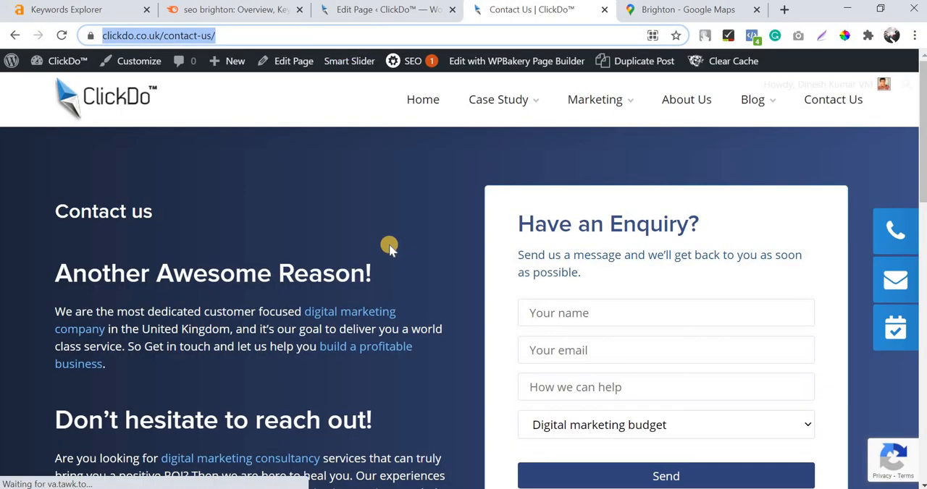
scroll(389, 248, down, 3)
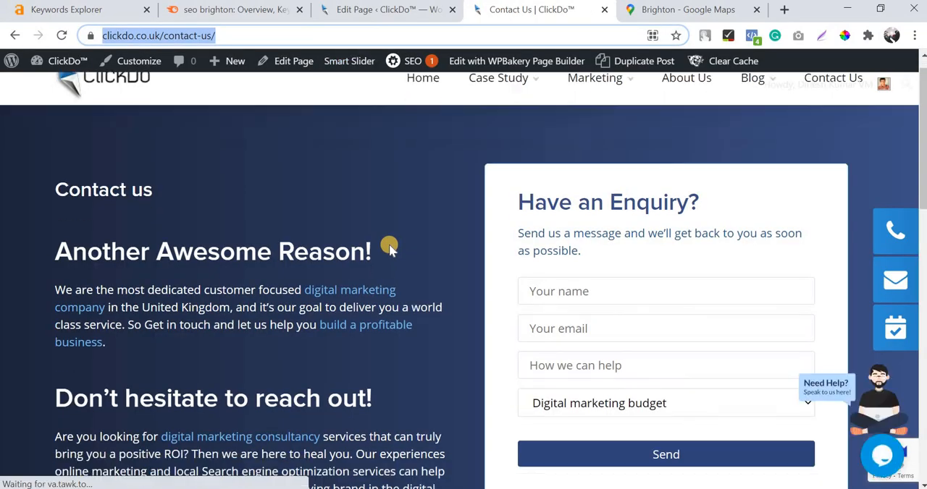
scroll(388, 221, up, 3)
Return to the page editor and delete the placeholder promo text from the new Call to Action element.
click(379, 17)
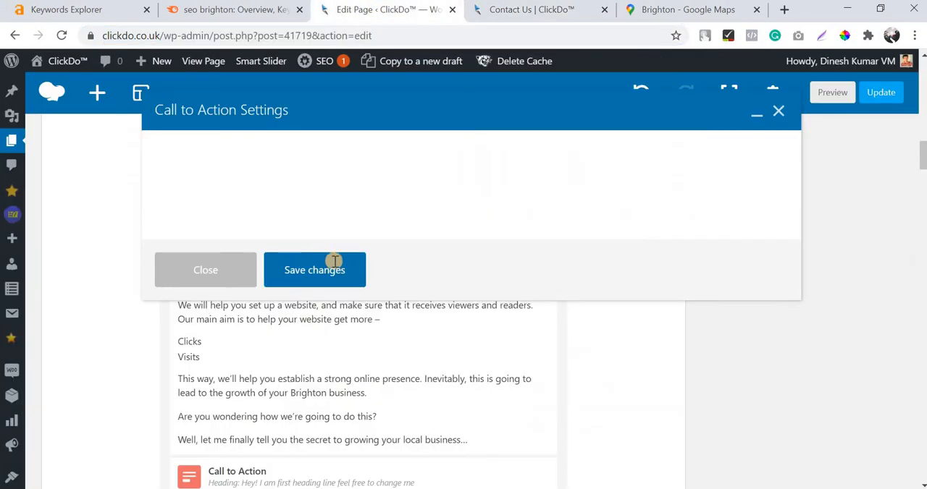
click(354, 300)
triple_click(355, 300)
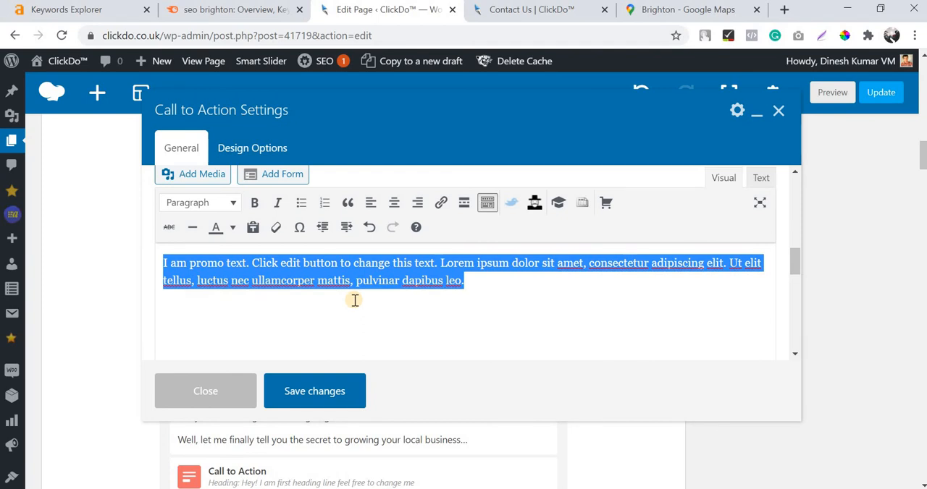
key(BackSpace)
Set the Call to Action heading to "Book a Free SEO Consultation Today!".
scroll(354, 297, up, 2)
scroll(333, 259, up, 5)
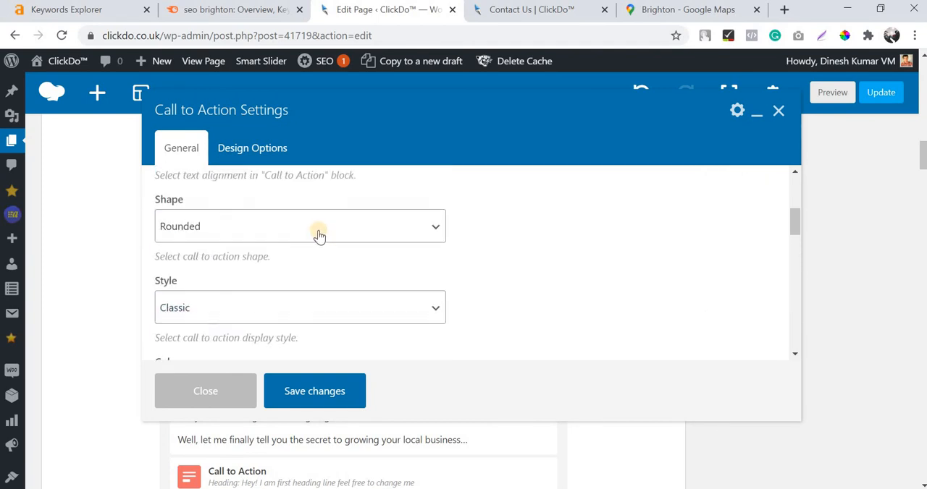
scroll(260, 215, up, 1)
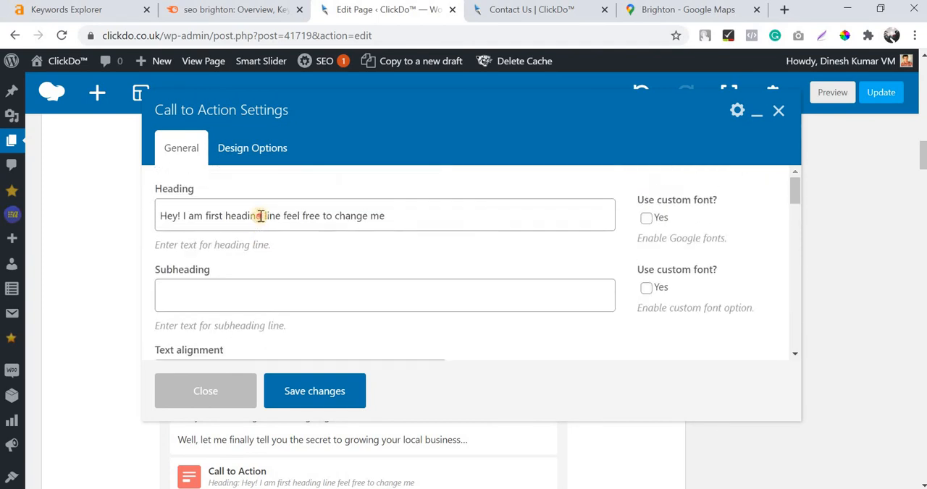
triple_click(261, 216)
text(Bo)
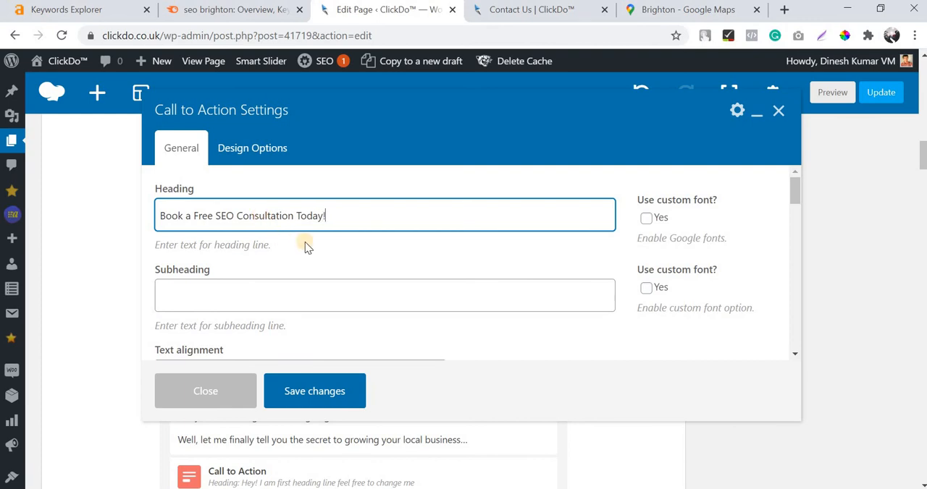
Set the Call to Action's text alignment to Center and its shape to Square.
scroll(307, 242, down, 3)
click(262, 232)
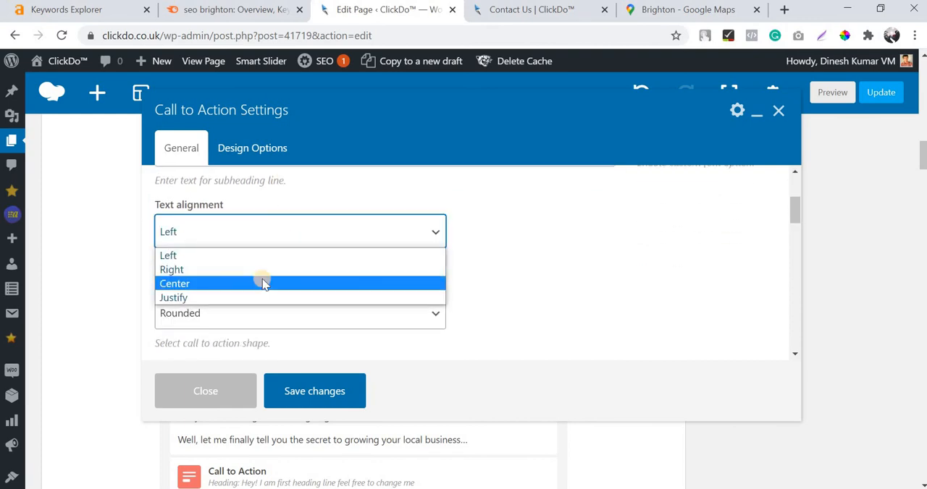
click(261, 283)
scroll(273, 260, down, 2)
click(280, 245)
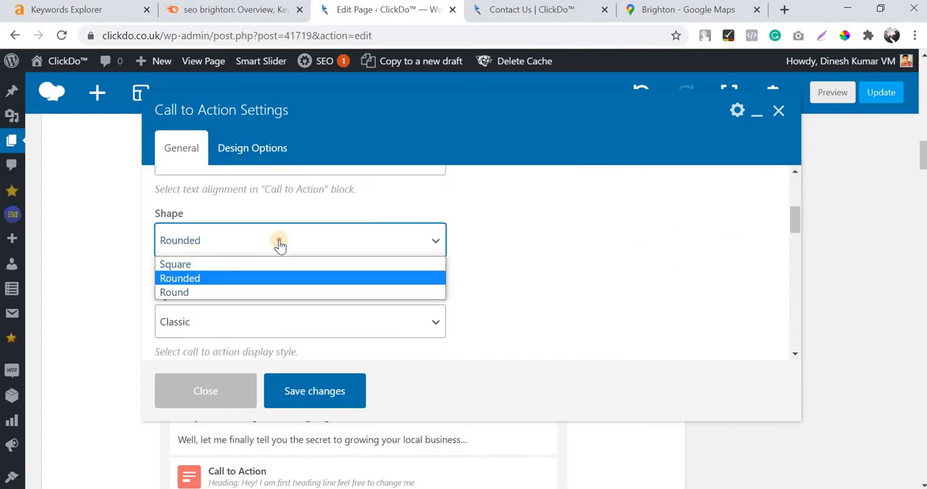
click(265, 264)
Set the Call to Action's style to 3d and its color to Sky.
scroll(265, 254, down, 1)
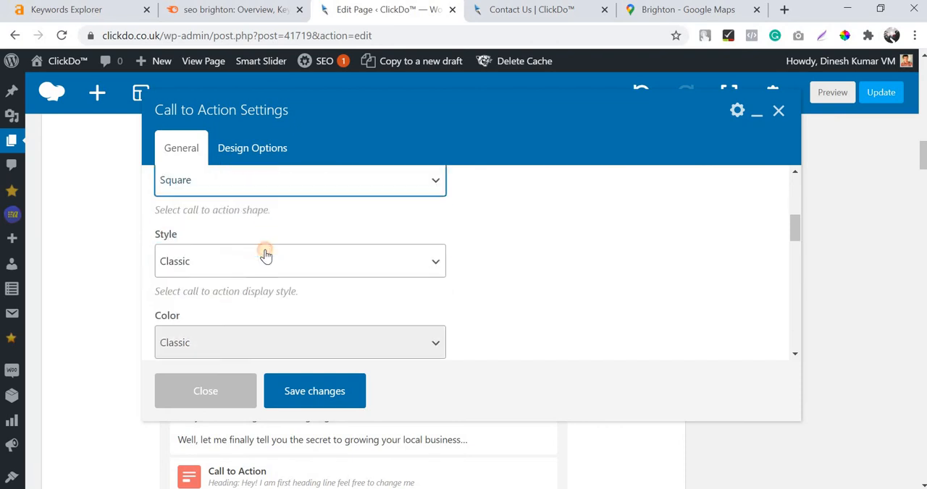
click(263, 250)
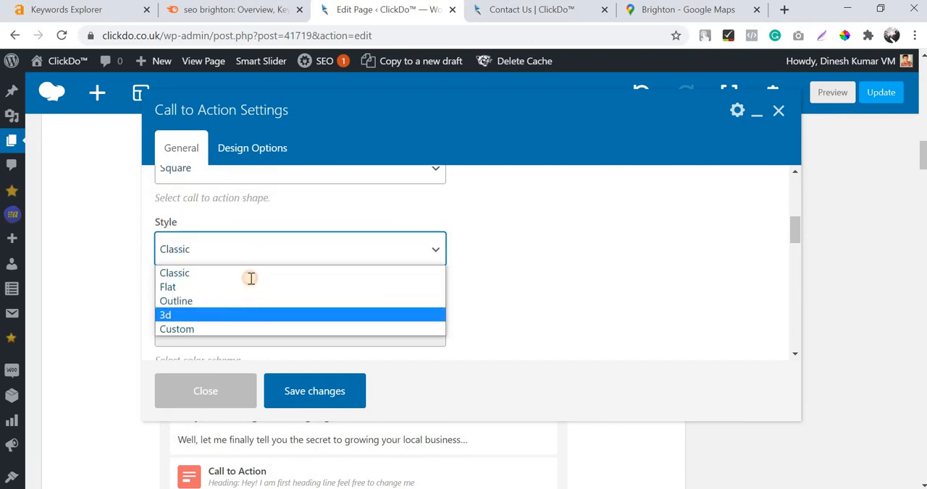
click(250, 315)
scroll(251, 264, down, 1)
click(251, 262)
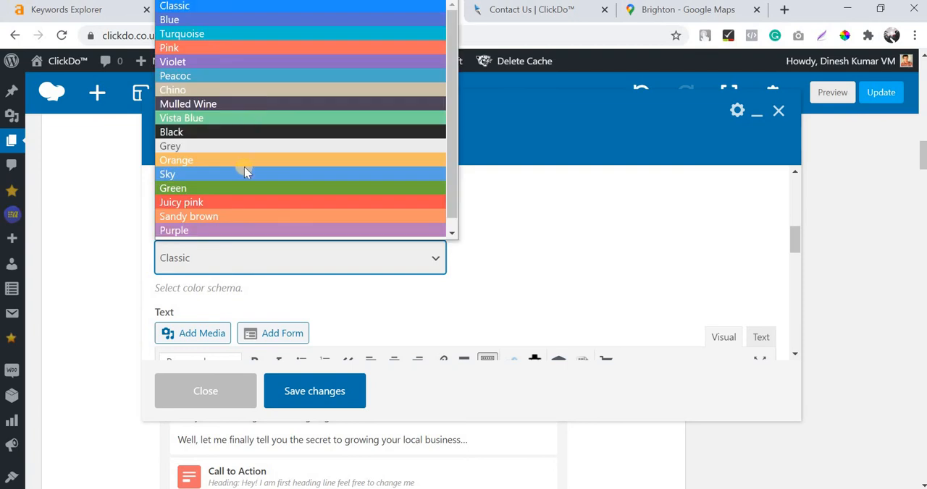
click(242, 177)
Enter "Click Here to Book a Consultation" as the Call to Action's body text.
scroll(290, 282, down, 2)
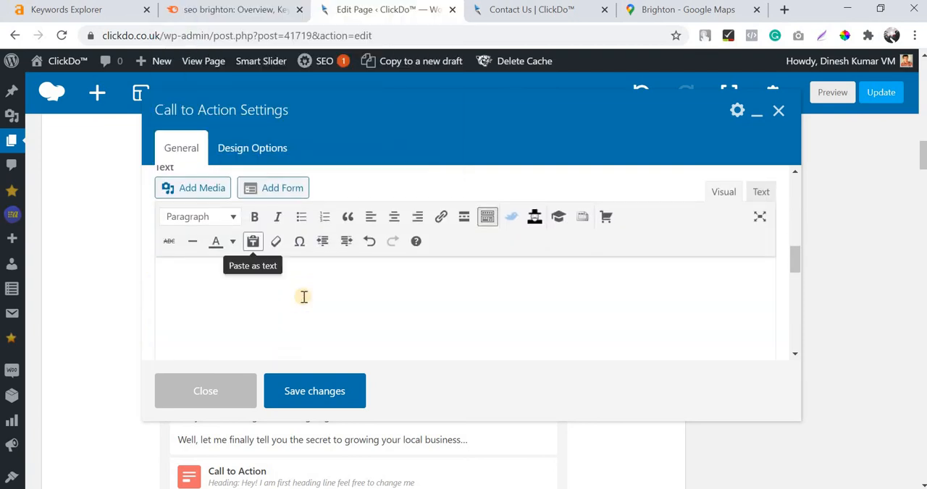
click(304, 297)
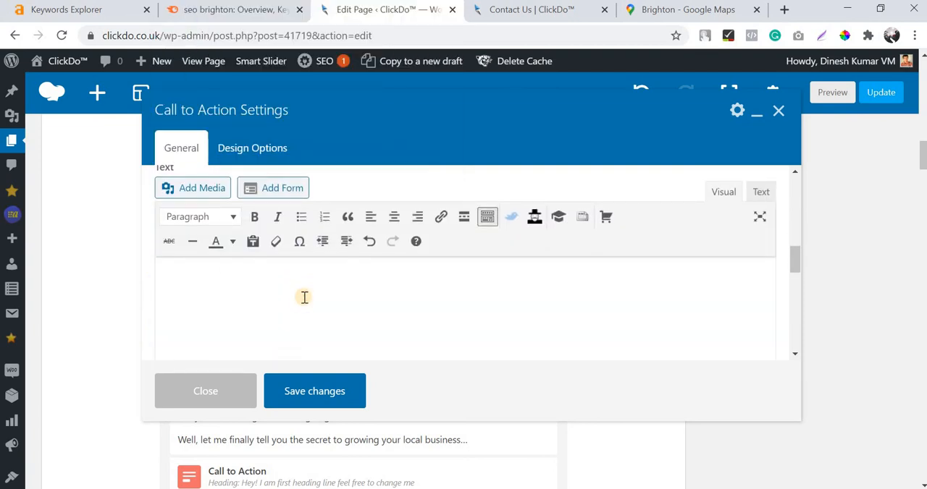
scroll(318, 308, up, 2)
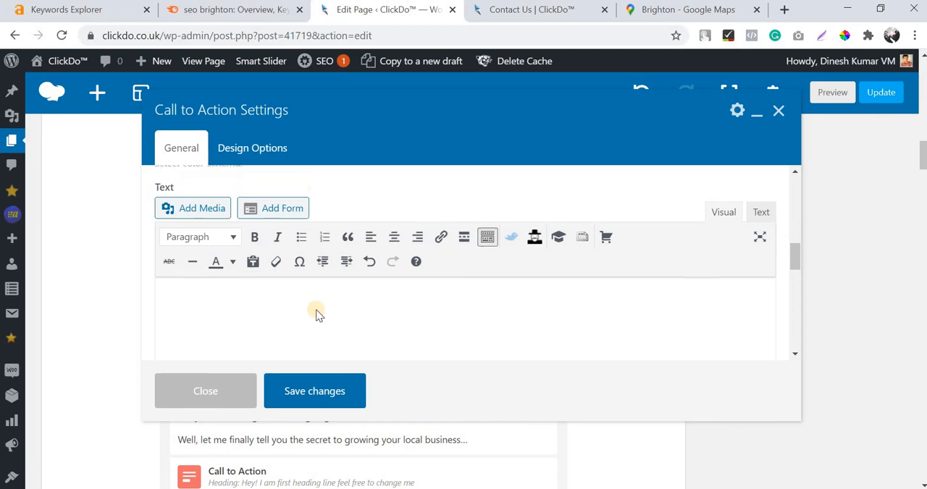
scroll(325, 307, down, 2)
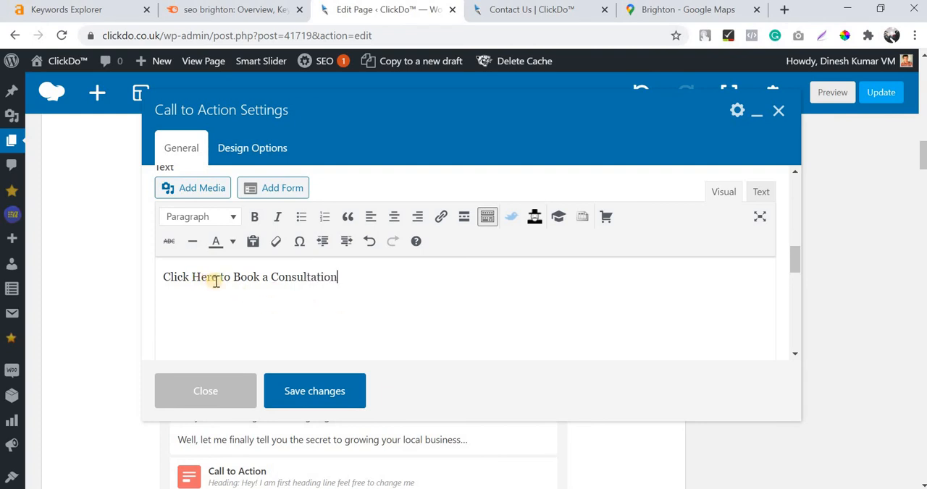
drag(156, 281, 158, 287)
key(ctrl+k)
text(https://www.clickdo.co.uk/contact-us/)
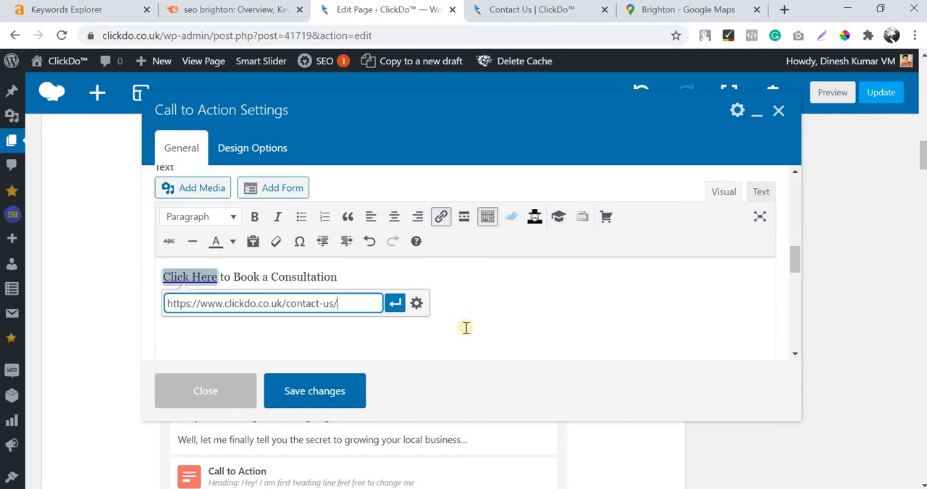
click(417, 305)
click(364, 227)
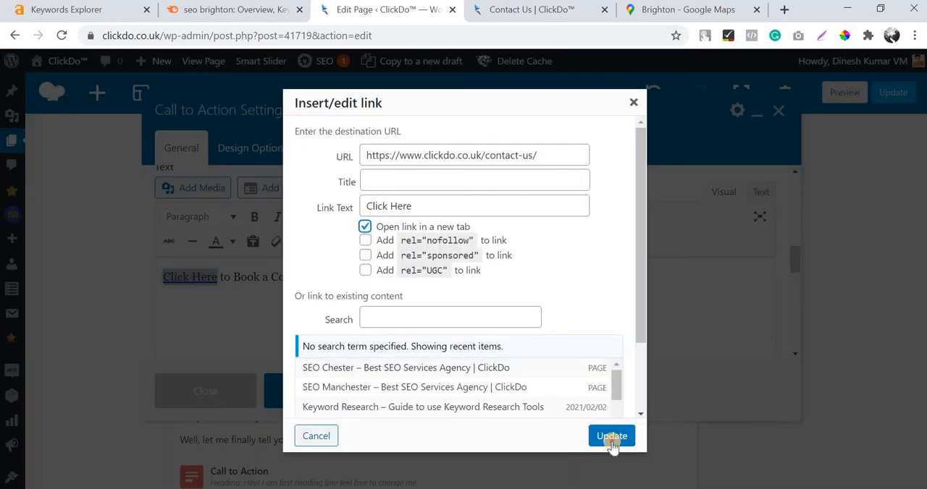
key(Return)
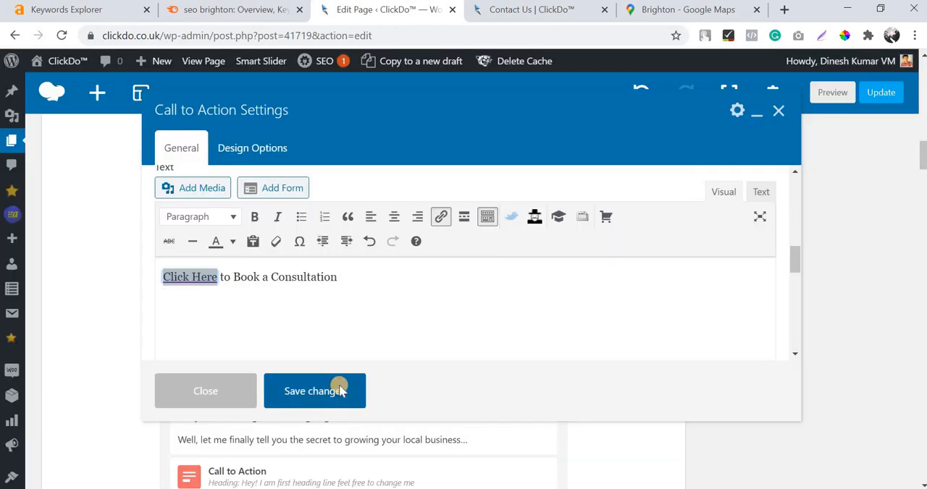
click(314, 391)
Preview the page and examine the Call to Action block's colors and text below the "Who we are" section.
scroll(716, 327, up, 10)
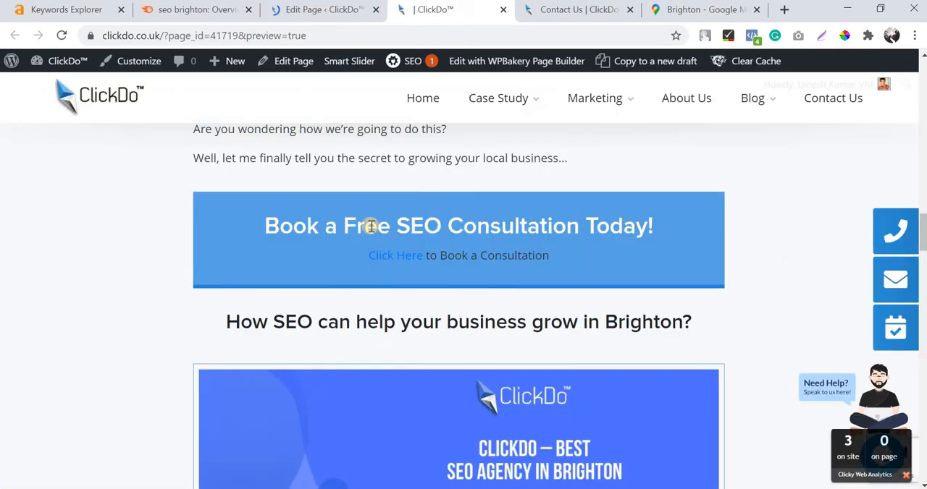
scroll(369, 224, down, 1)
scroll(371, 225, up, 2)
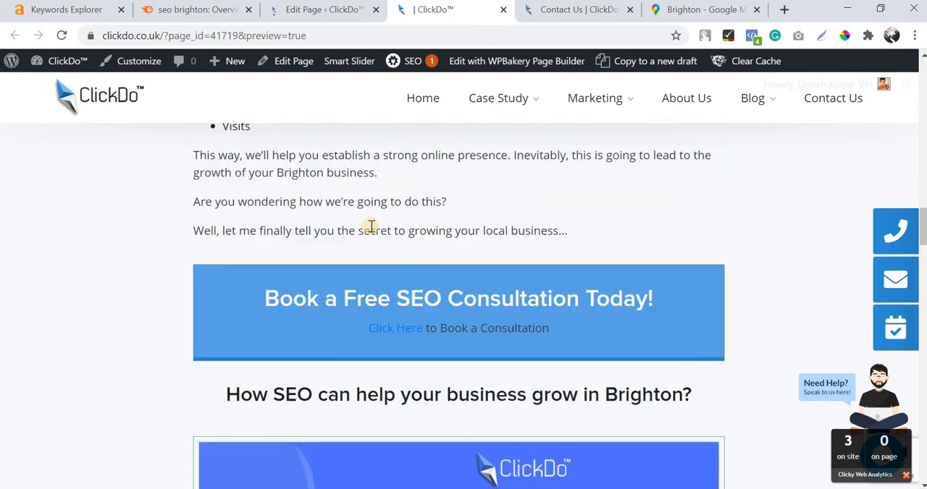
scroll(348, 290, up, 2)
scroll(448, 311, down, 2)
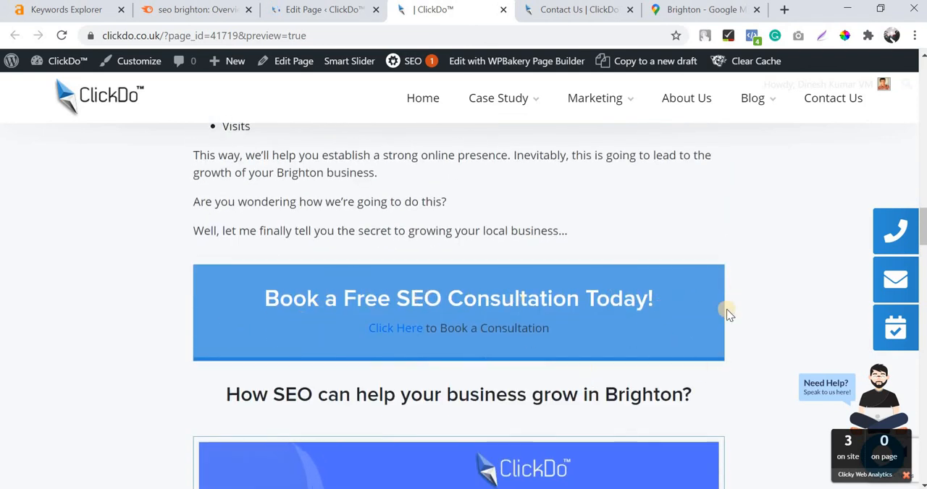
Return to the page editor and change the style of the "Book a Free SEO Consultation Today!" Call to Action to Flat.
click(312, 9)
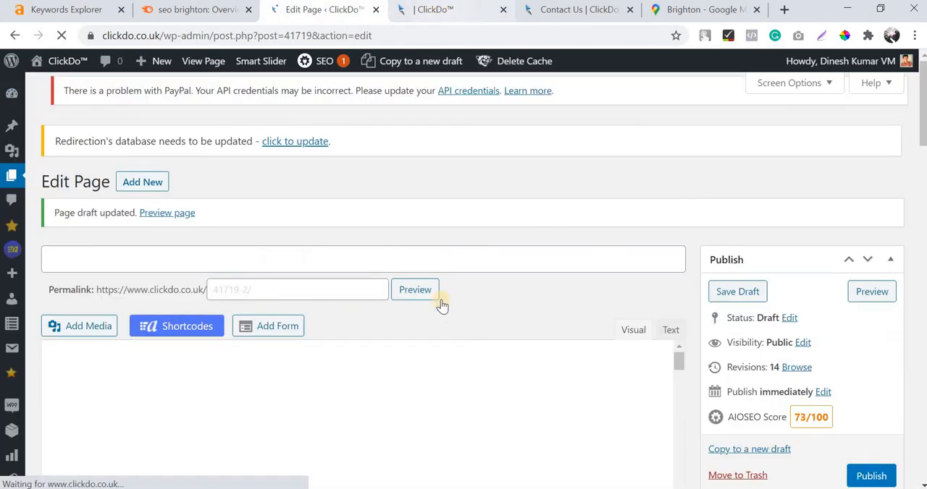
click(434, 293)
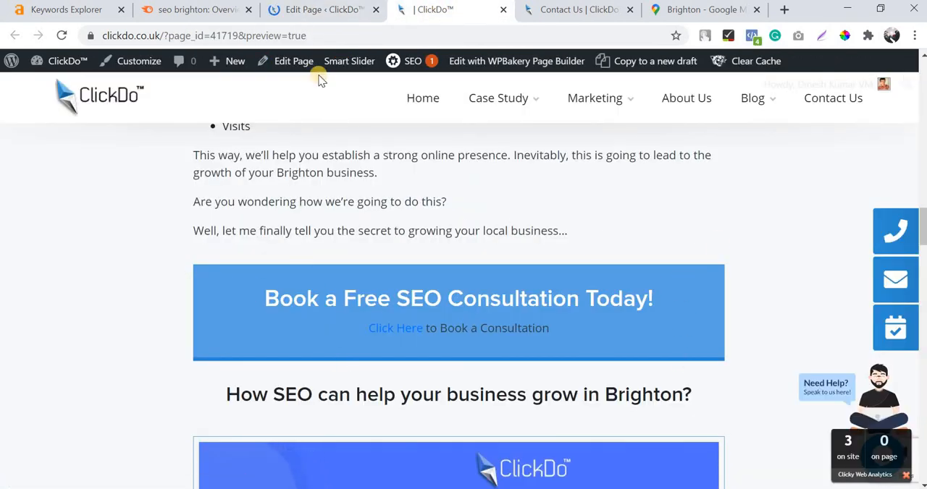
click(311, 8)
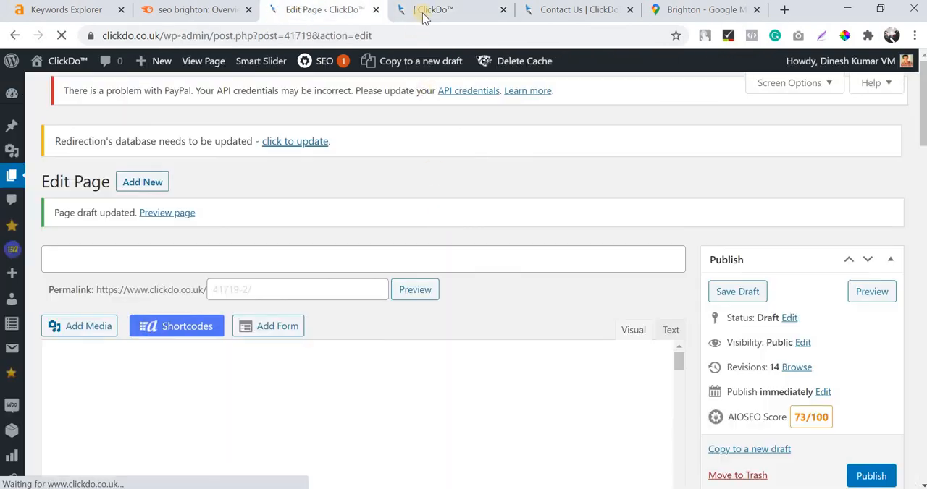
scroll(430, 232, down, 10)
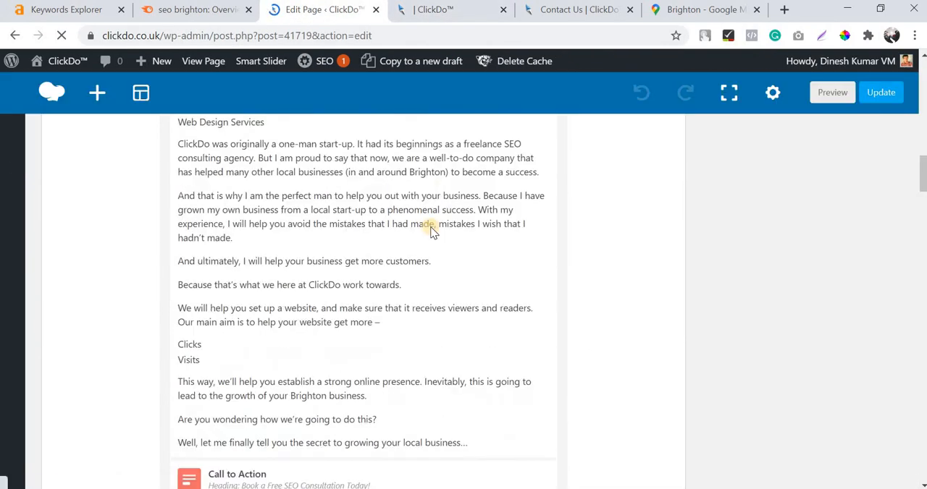
scroll(431, 232, up, 2)
scroll(427, 236, down, 8)
scroll(339, 258, up, 3)
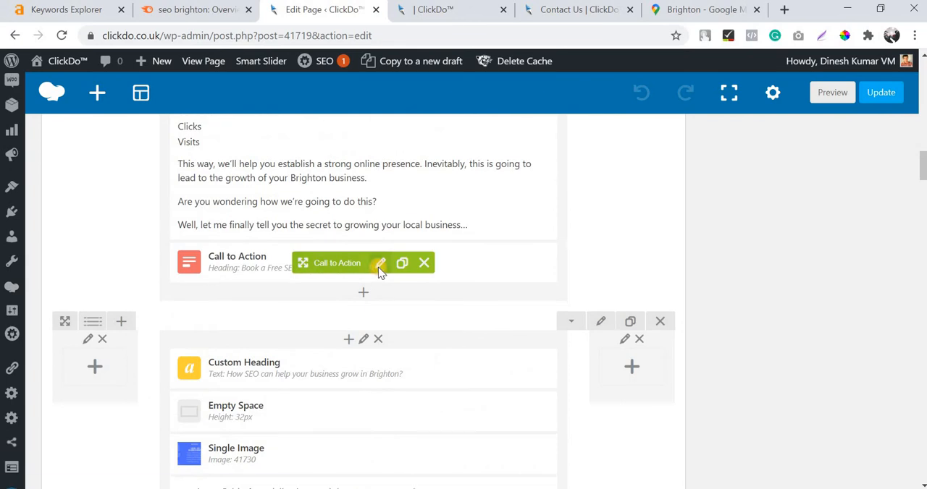
click(379, 265)
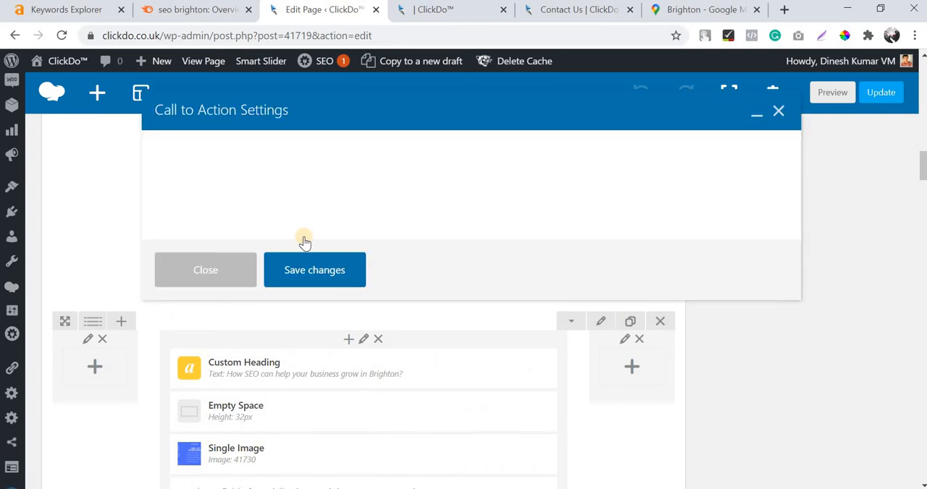
scroll(304, 241, up, 1)
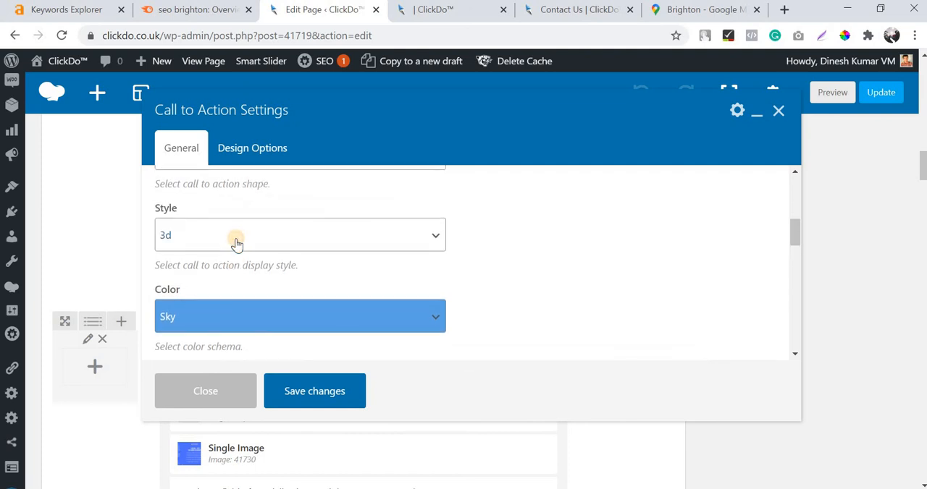
click(236, 244)
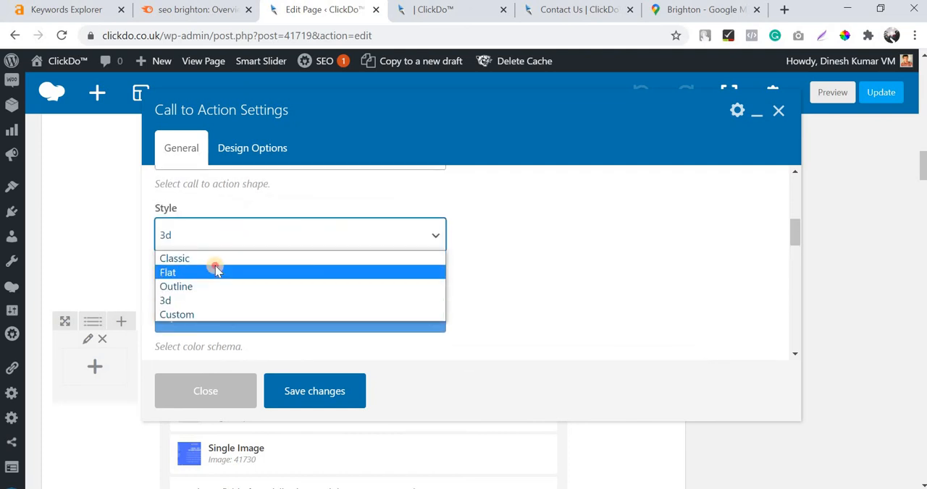
click(215, 266)
Look through the color schemes available for the Call to Action, leaving the color set to Sky.
scroll(217, 262, down, 1)
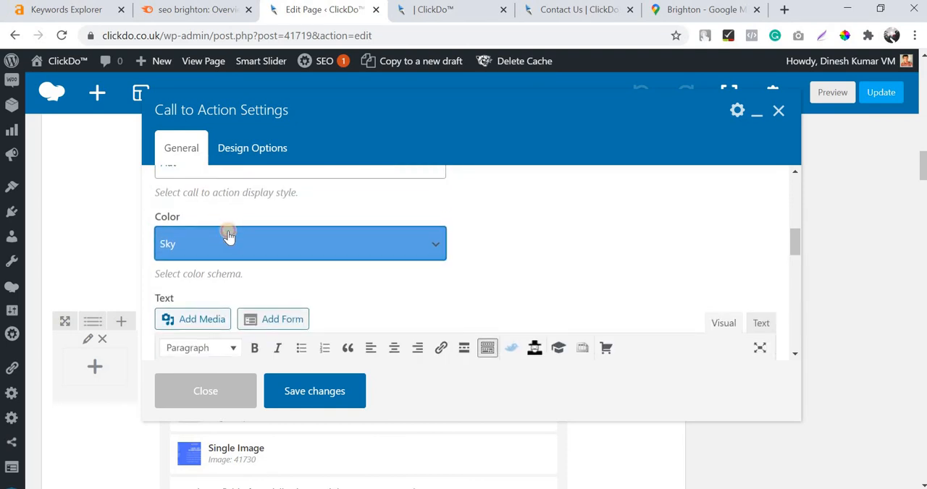
click(228, 233)
scroll(266, 338, down, 1)
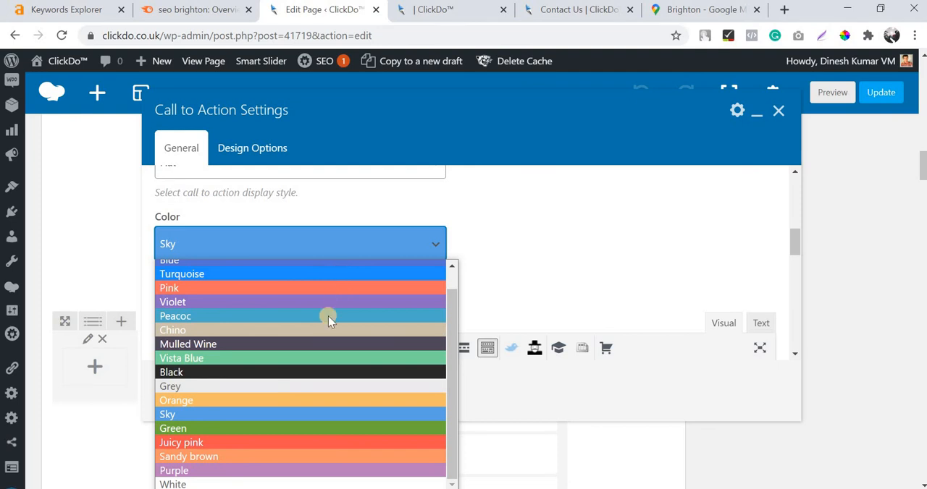
scroll(311, 311, up, 1)
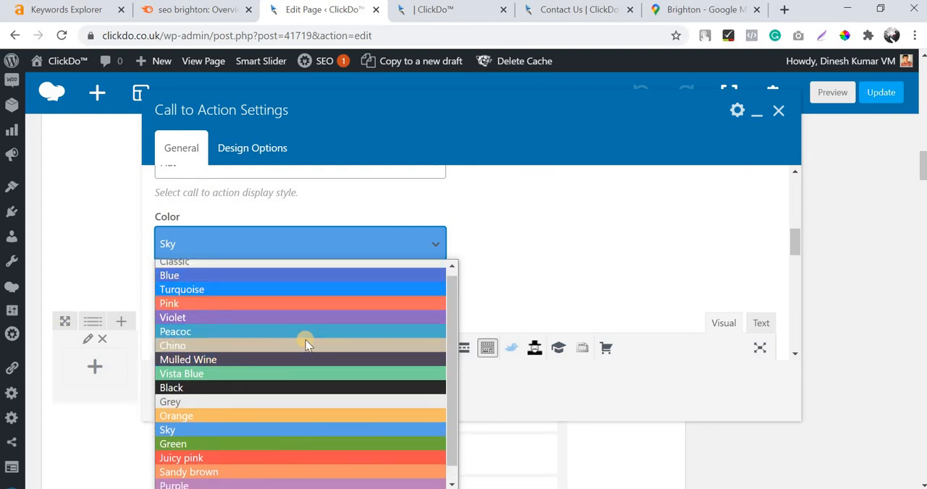
scroll(306, 340, down, 1)
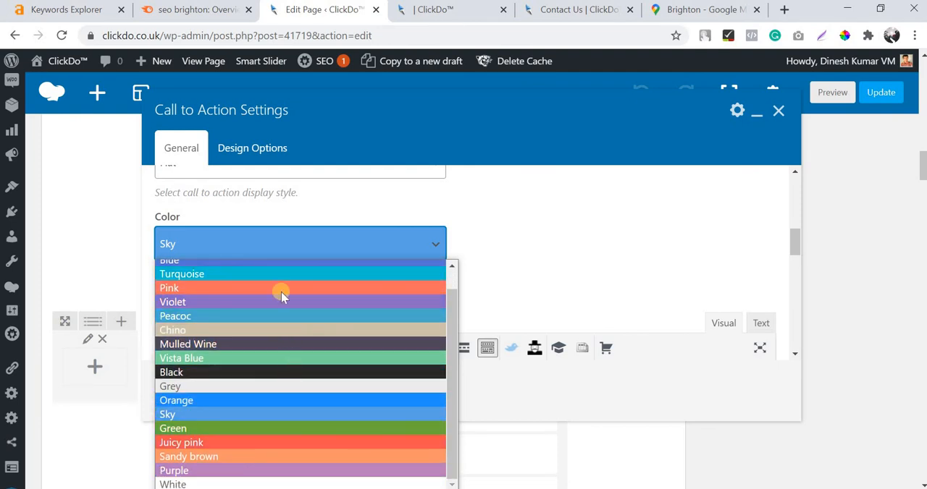
scroll(224, 444, up, 1)
scroll(237, 406, up, 1)
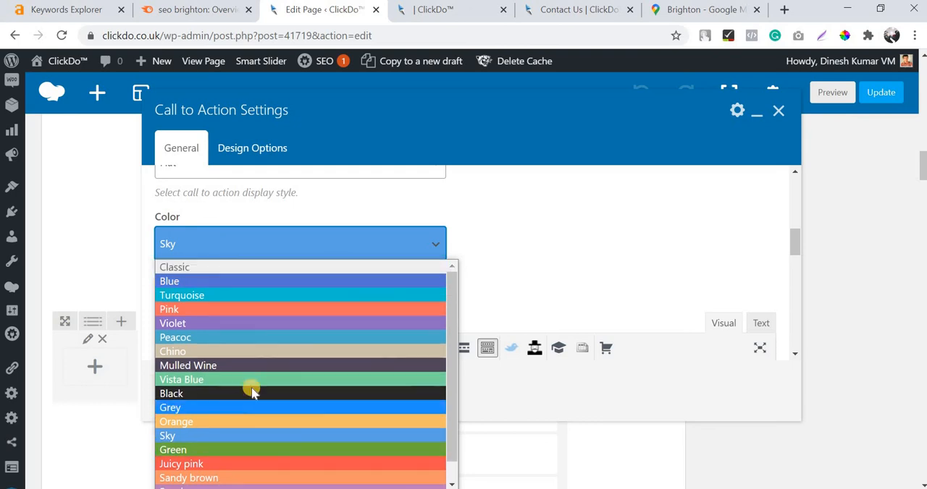
key(Escape)
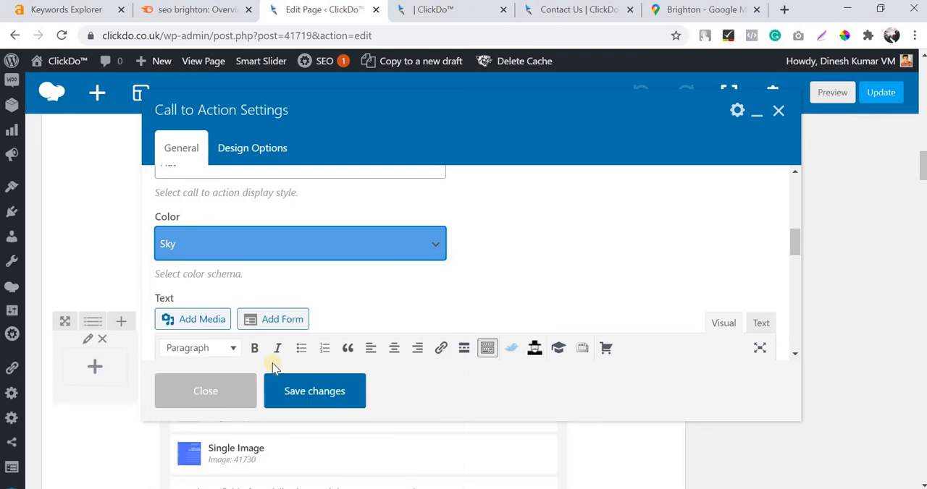
Make the "Click Here to Book a Consultation" text white and bold, and save the Call to Action settings.
scroll(272, 368, down, 2)
scroll(370, 268, down, 2)
triple_click(370, 268)
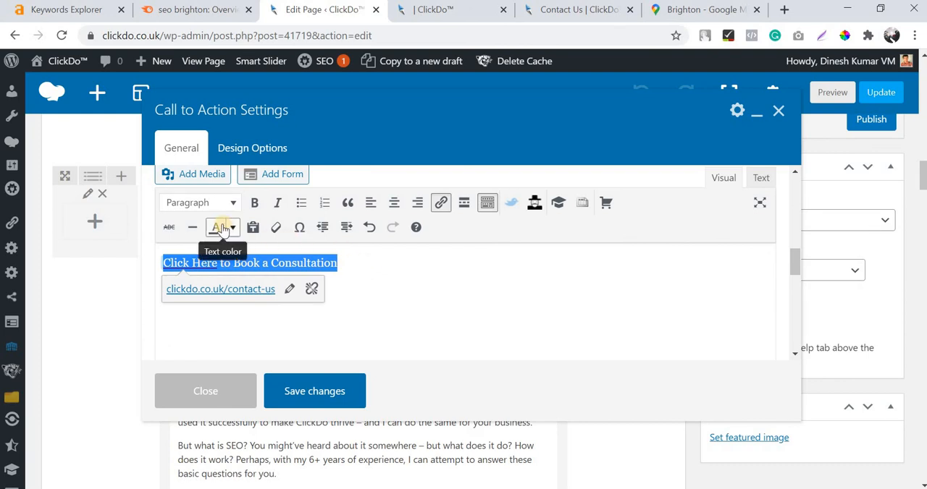
click(233, 230)
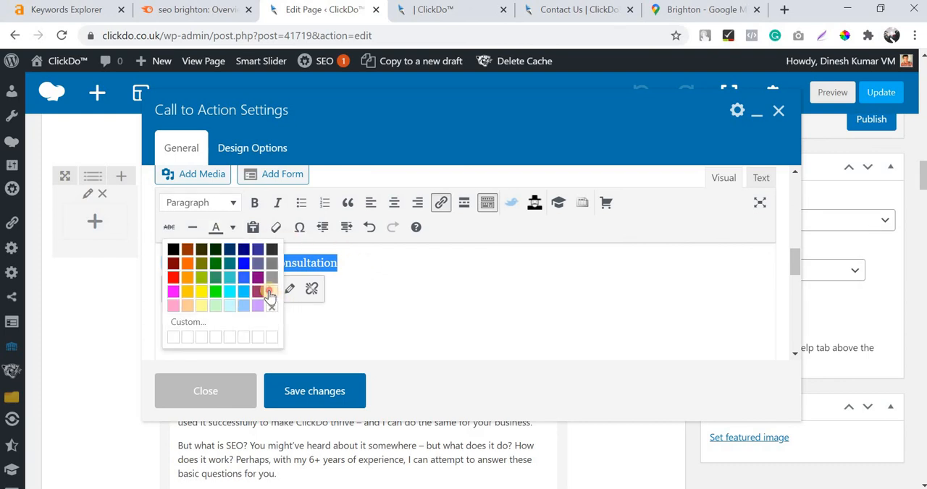
click(270, 292)
click(254, 203)
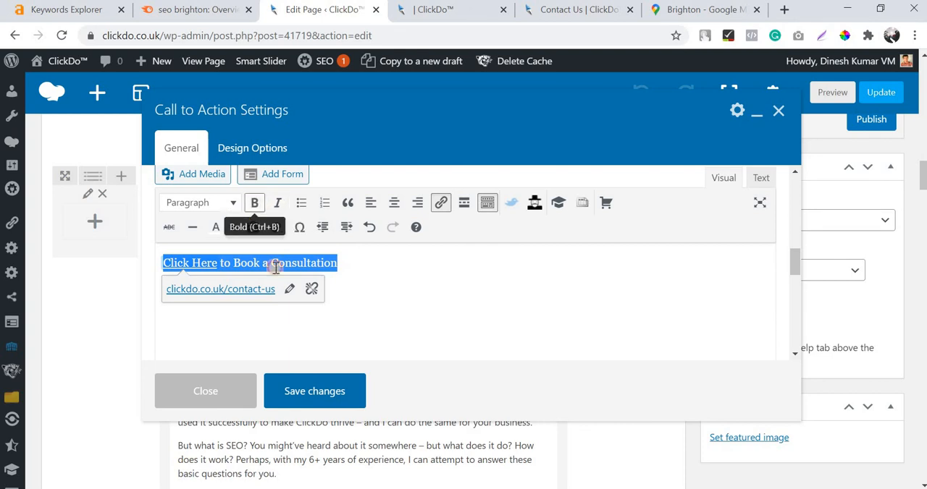
click(314, 392)
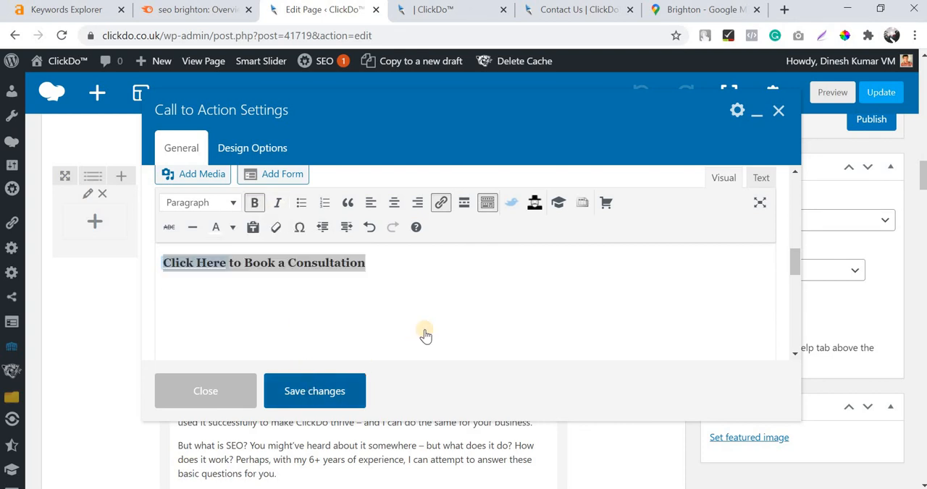
Preview the page and examine the "Book a Free SEO Consultation Today!" block's background and text formatting.
scroll(798, 247, up, 20)
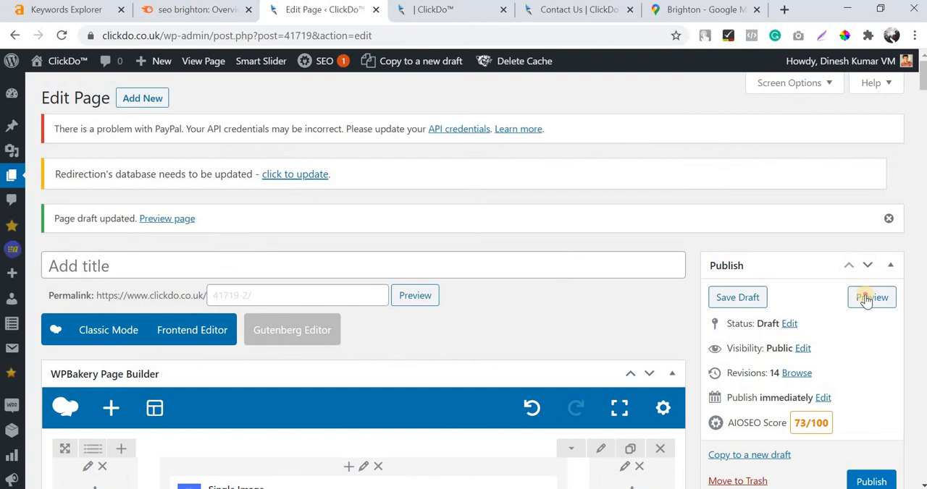
click(868, 300)
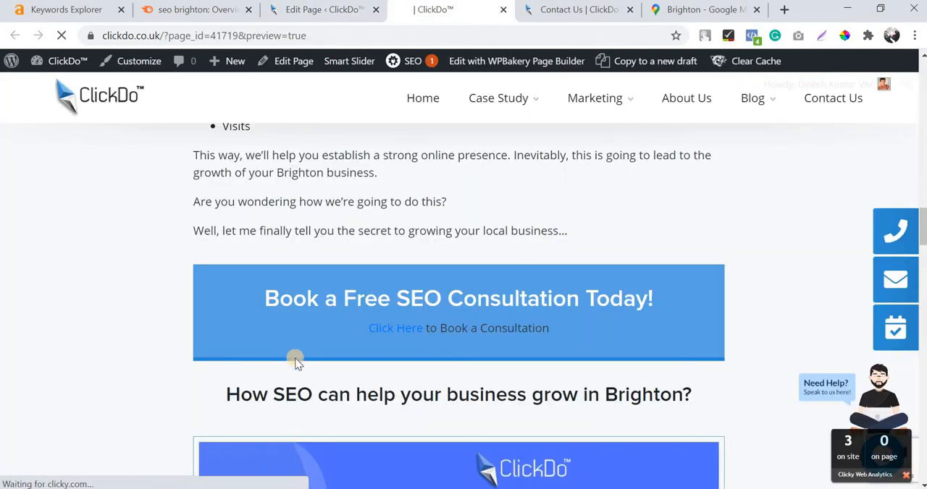
double_click(529, 328)
drag(616, 330, 757, 304)
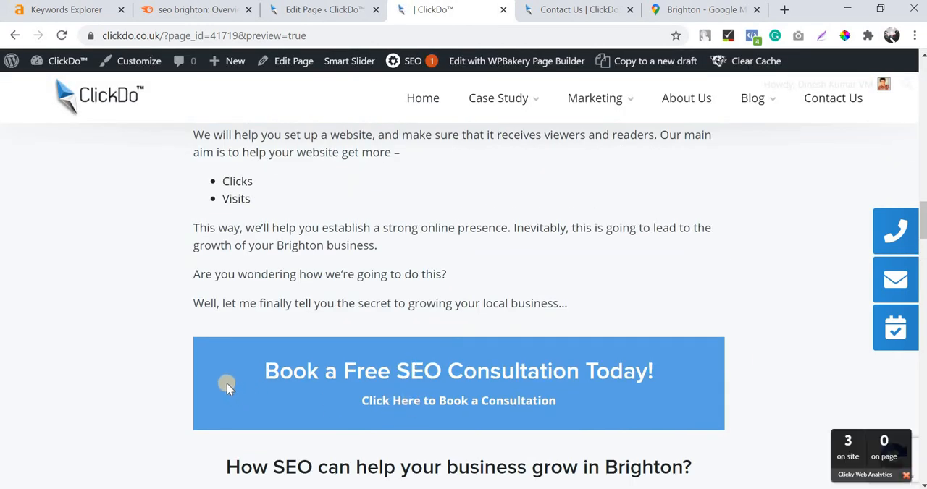
scroll(225, 267, down, 2)
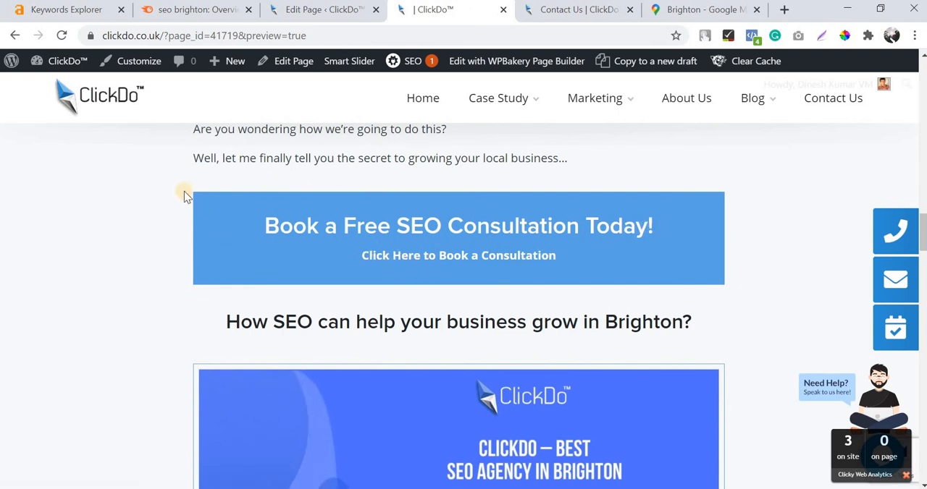
drag(233, 229, 482, 260)
click(694, 200)
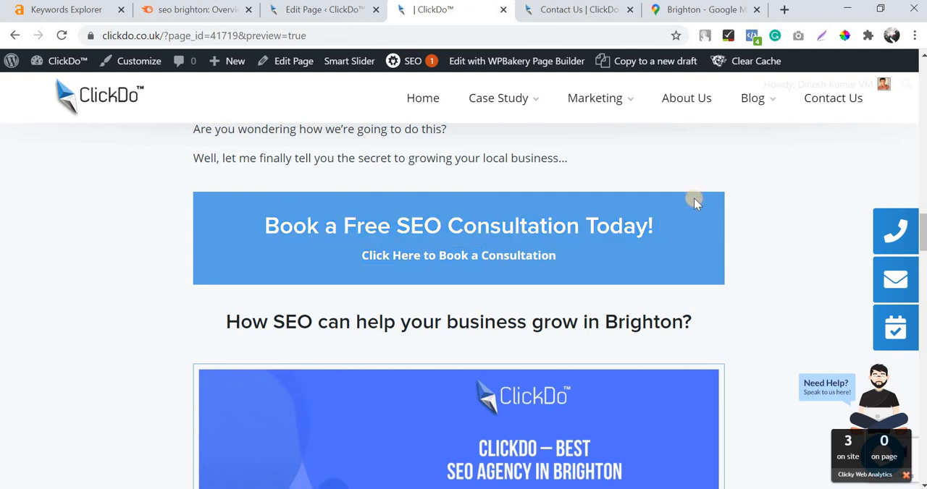
click(332, 226)
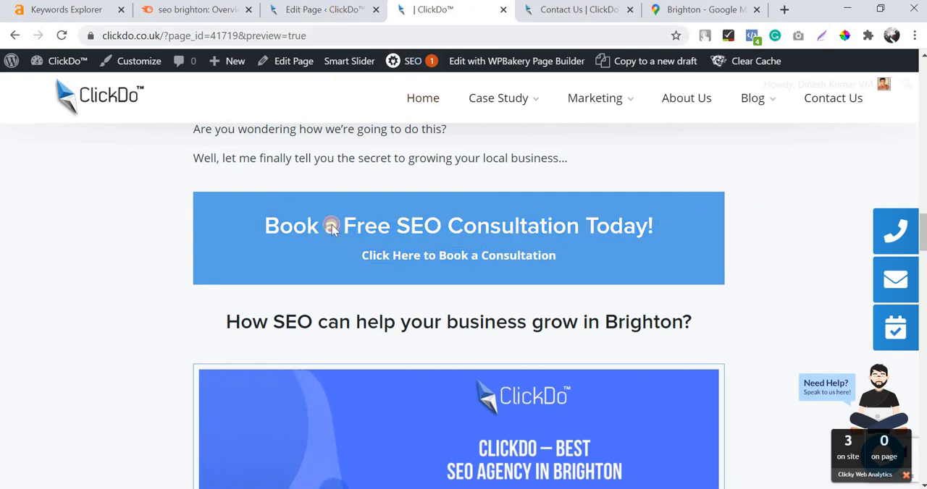
Return to the page editor, try the Outline style on the "Book a Free SEO Consultation Today!" Call to Action, and save its settings.
click(323, 10)
scroll(342, 268, down, 16)
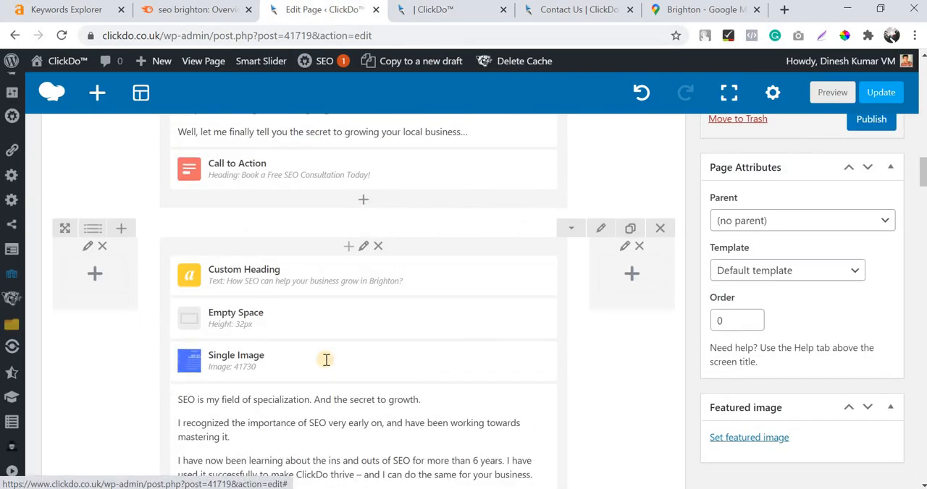
scroll(325, 360, down, 3)
scroll(325, 363, up, 5)
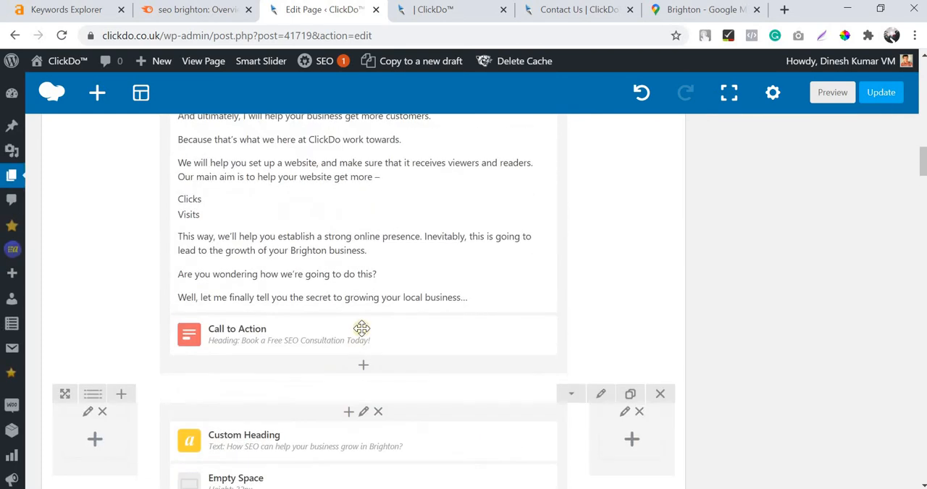
click(383, 343)
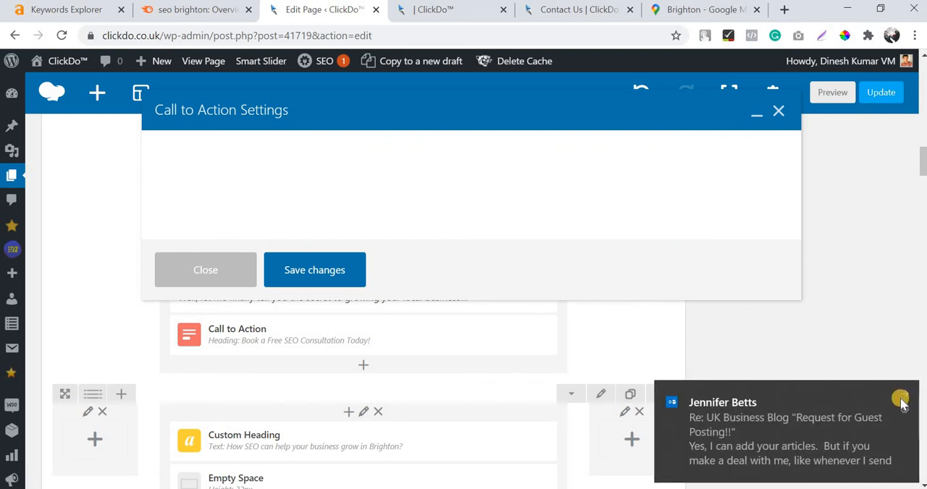
click(893, 395)
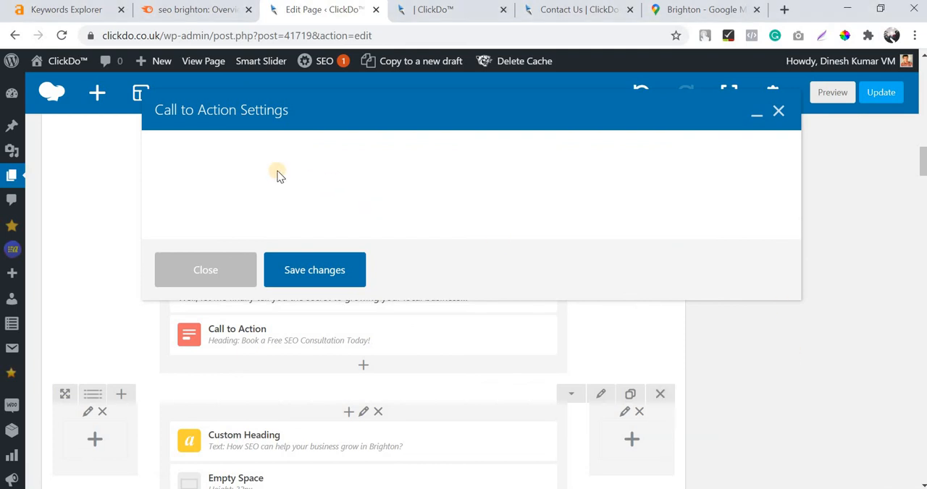
scroll(435, 258, up, 3)
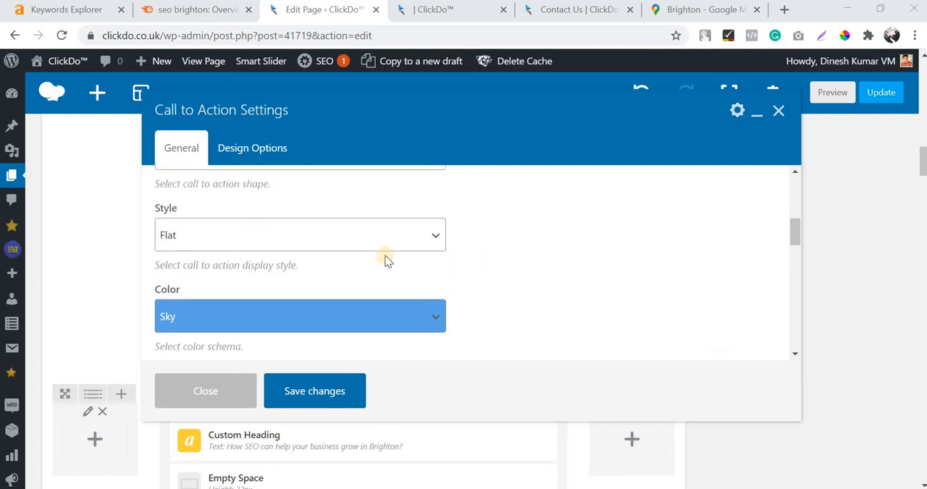
click(307, 317)
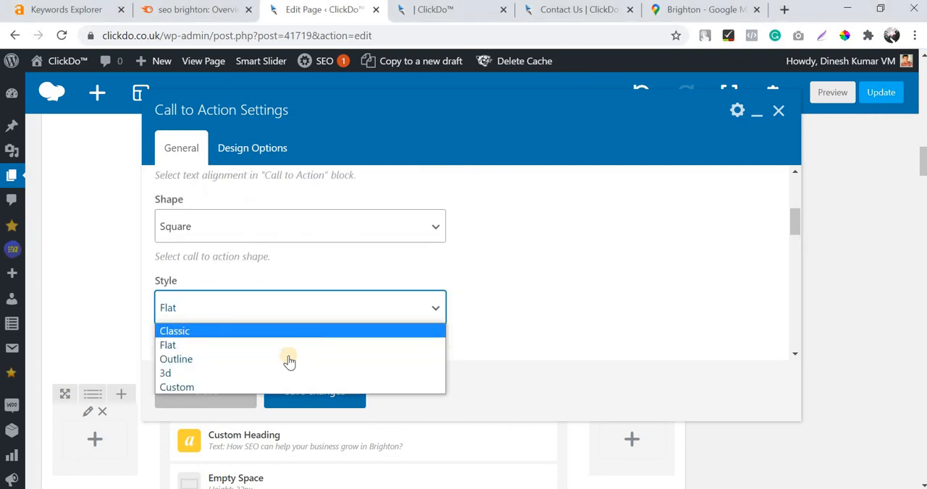
click(289, 360)
click(300, 393)
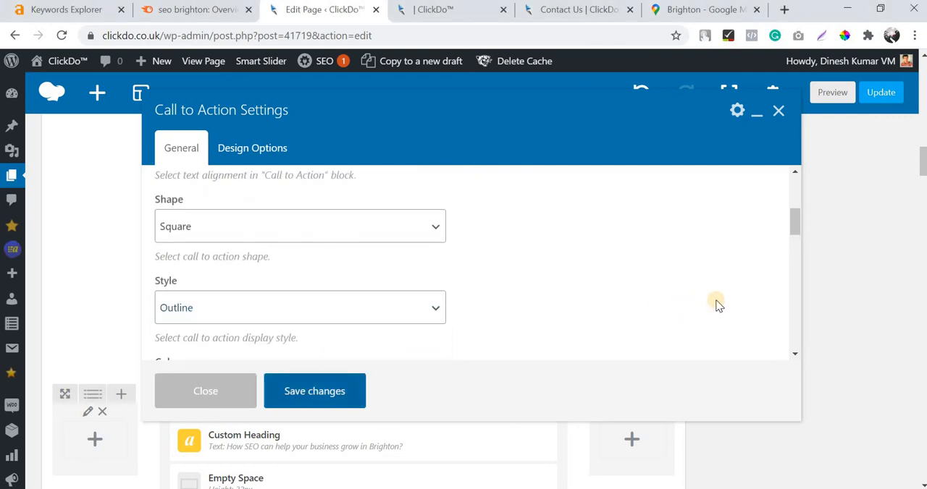
Preview the page and check the legibility of the outlined Call to Action's body text.
scroll(829, 283, up, 15)
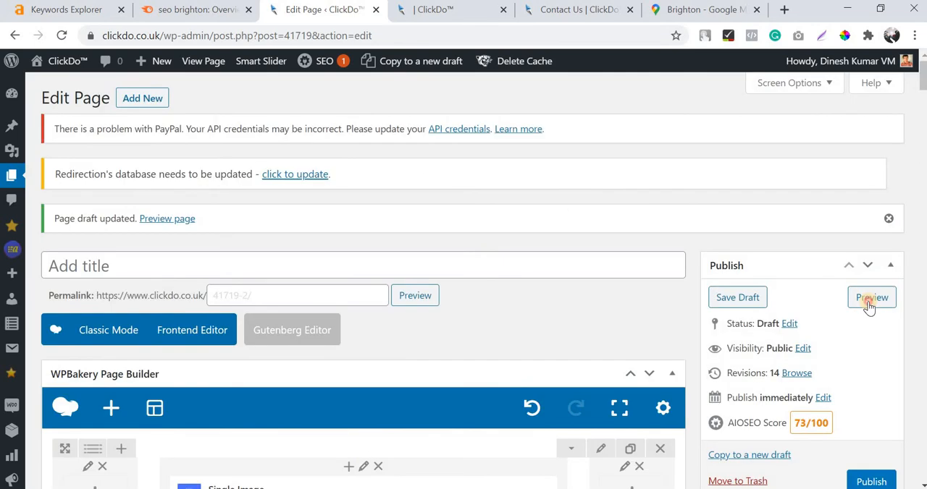
click(872, 297)
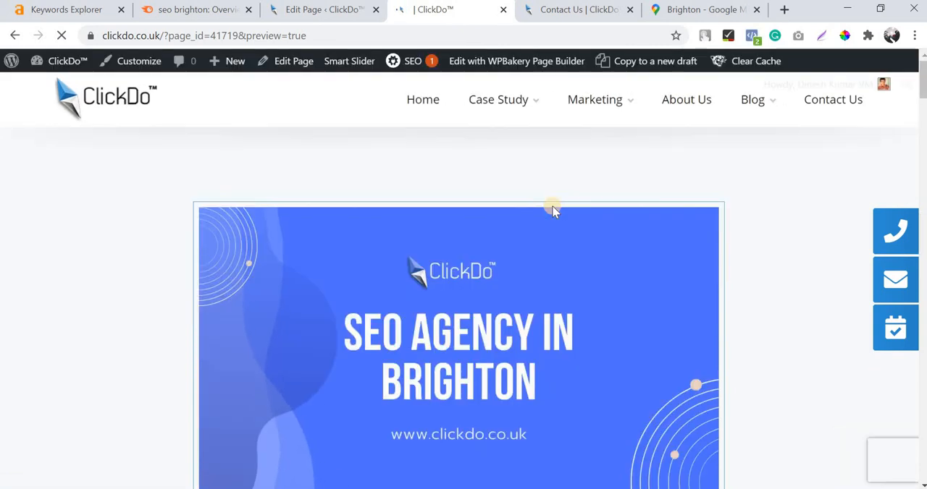
scroll(554, 210, down, 15)
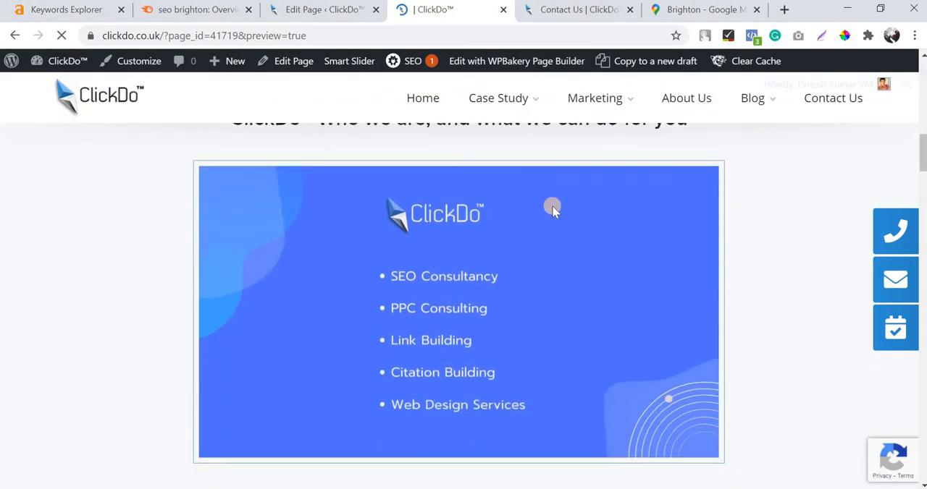
scroll(554, 210, down, 5)
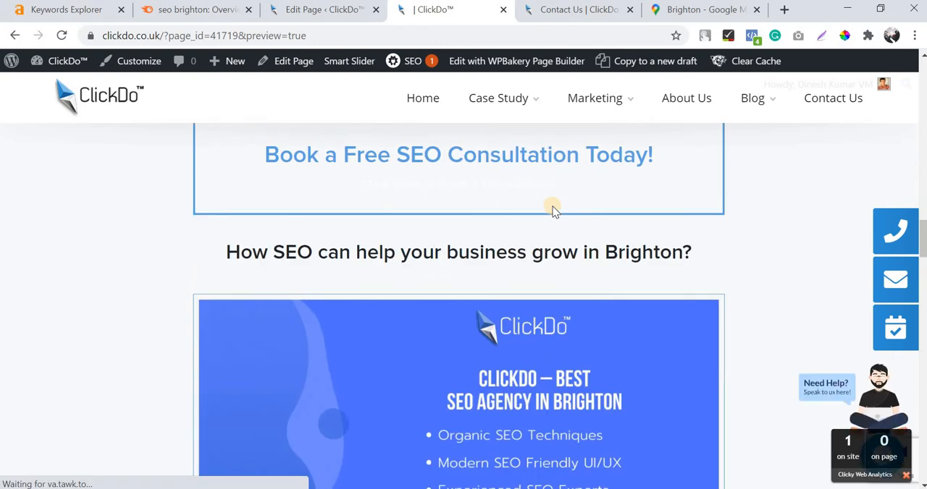
scroll(720, 228, up, 1)
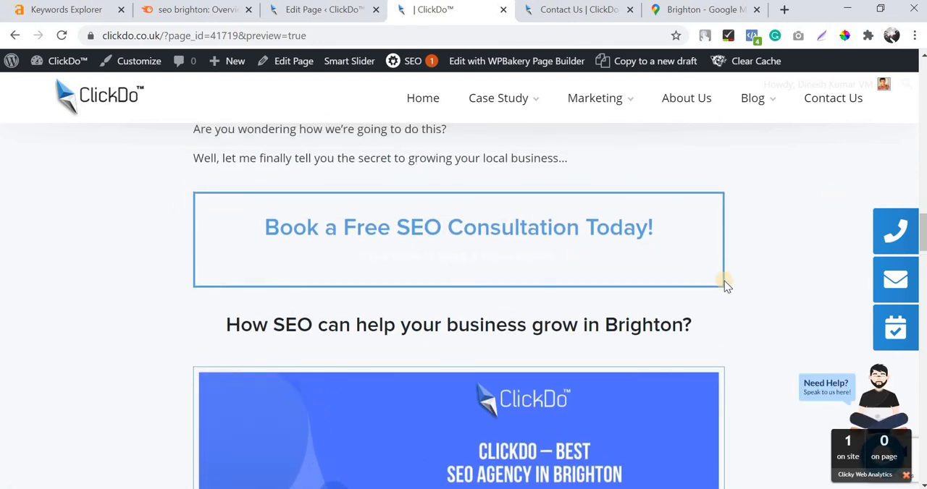
triple_click(519, 258)
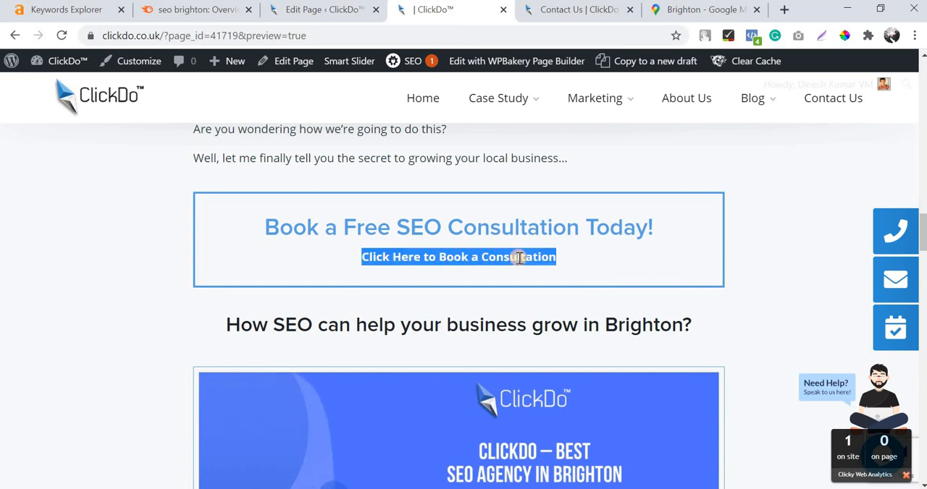
Return to the page editor, set the Call to Action's style back to Flat, save its settings, and preview the page.
click(318, 17)
scroll(296, 294, down, 15)
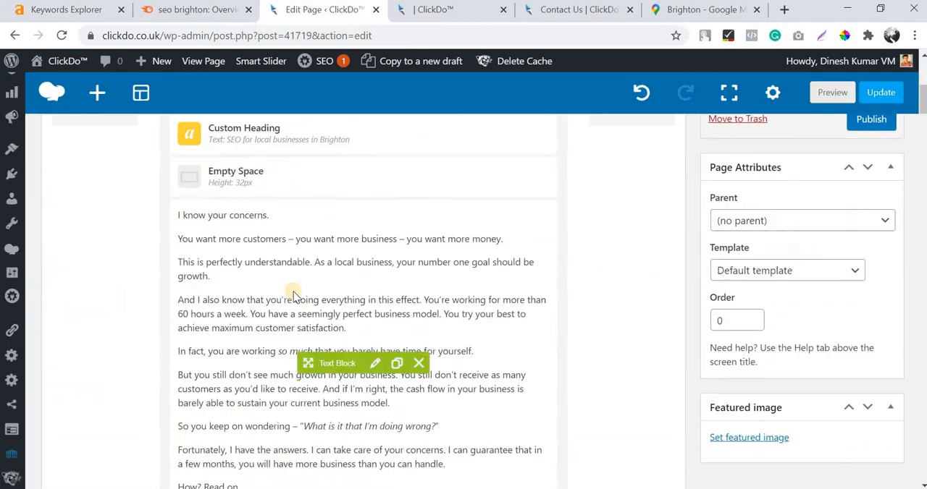
scroll(293, 293, down, 20)
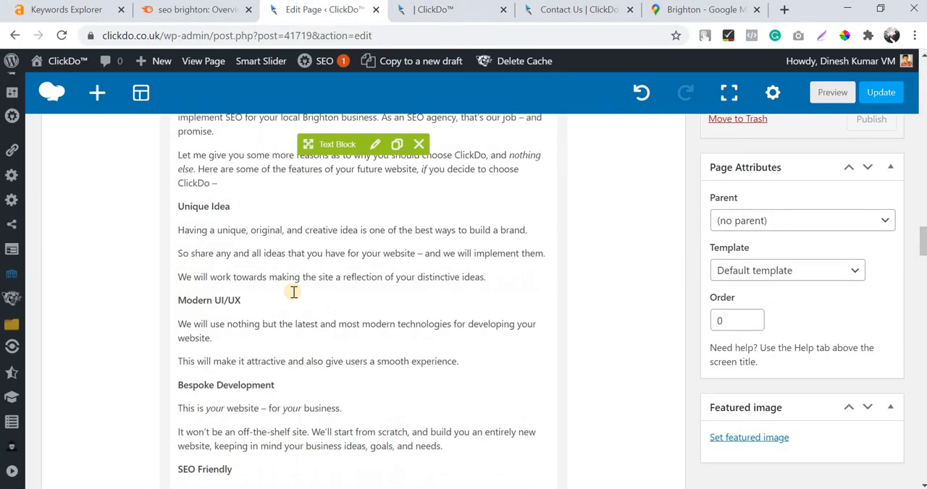
scroll(293, 295, up, 20)
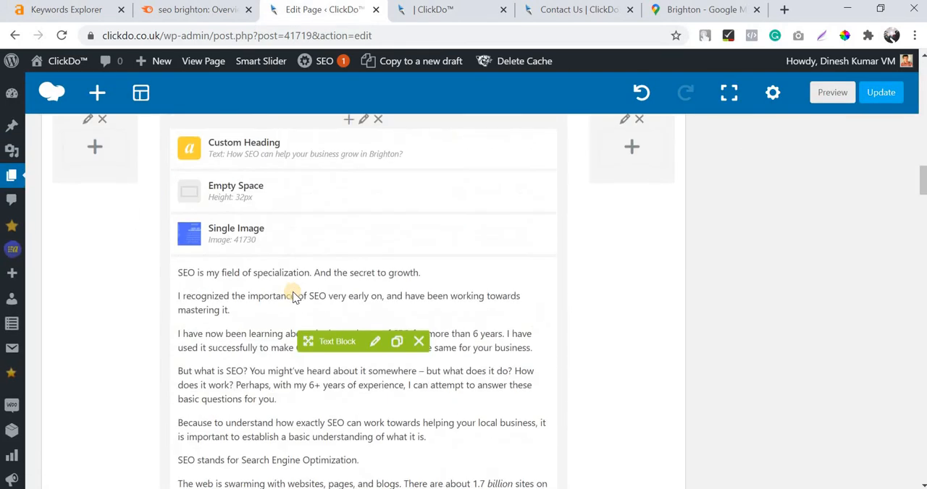
click(380, 264)
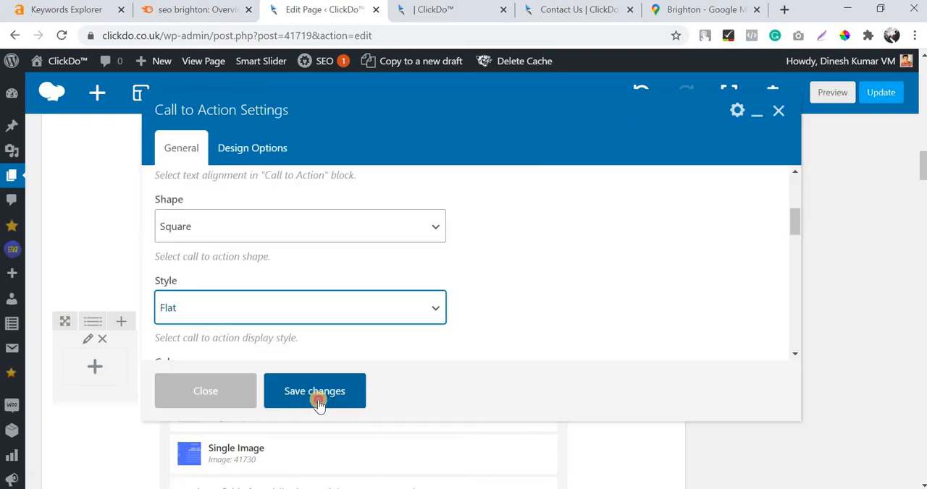
click(319, 401)
scroll(584, 301, up, 15)
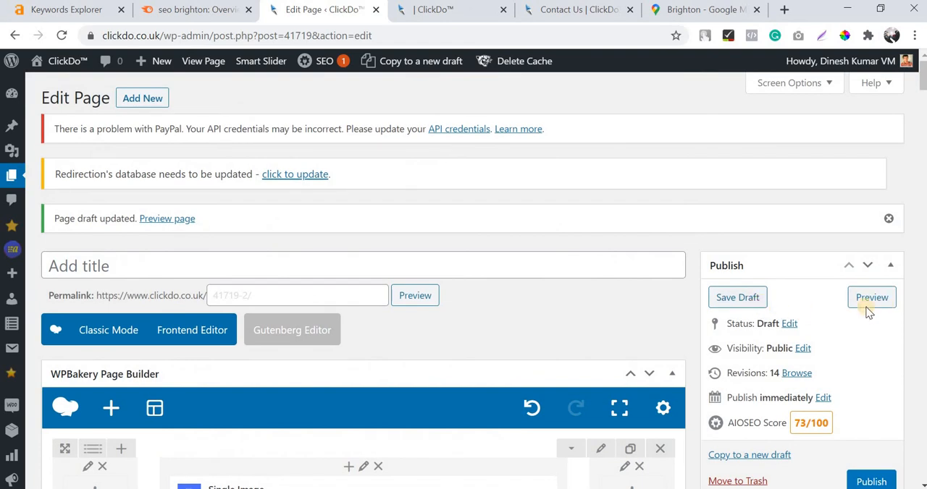
click(867, 307)
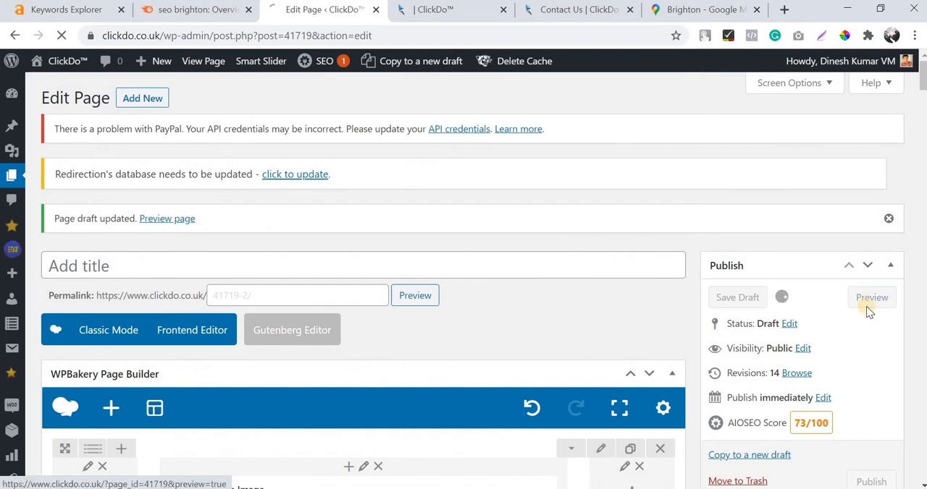
Review the previewed draft's opening sections, from the banner and introduction to the "Book a Free SEO Consultation Today!" block.
click(438, 16)
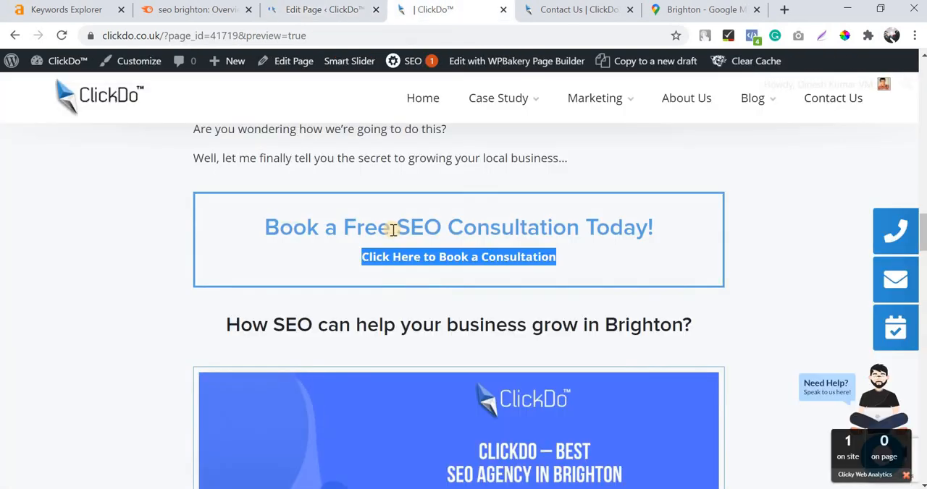
scroll(389, 231, up, 10)
scroll(392, 232, down, 5)
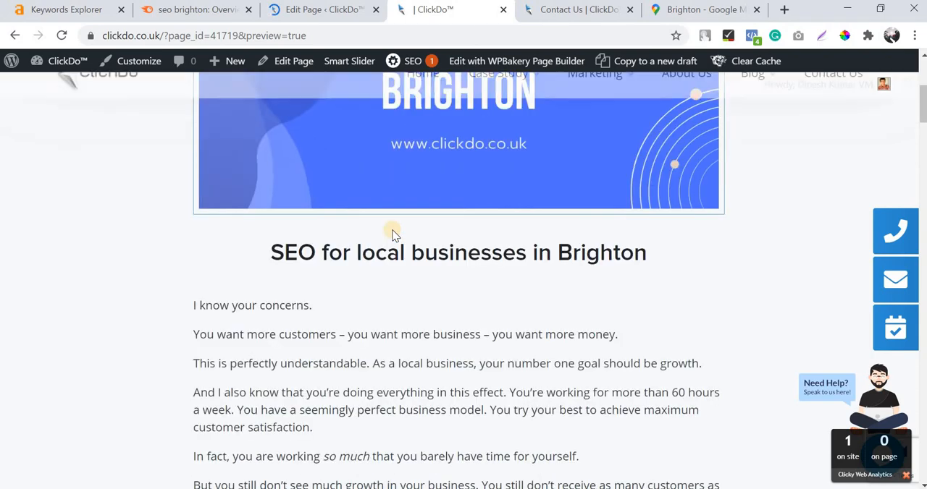
scroll(392, 232, up, 1)
scroll(392, 231, down, 15)
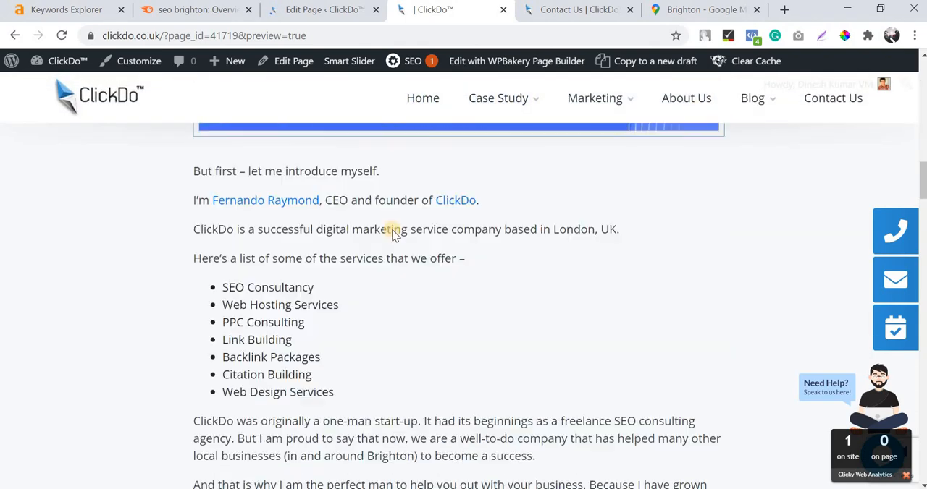
scroll(259, 239, up, 4)
scroll(424, 250, up, 3)
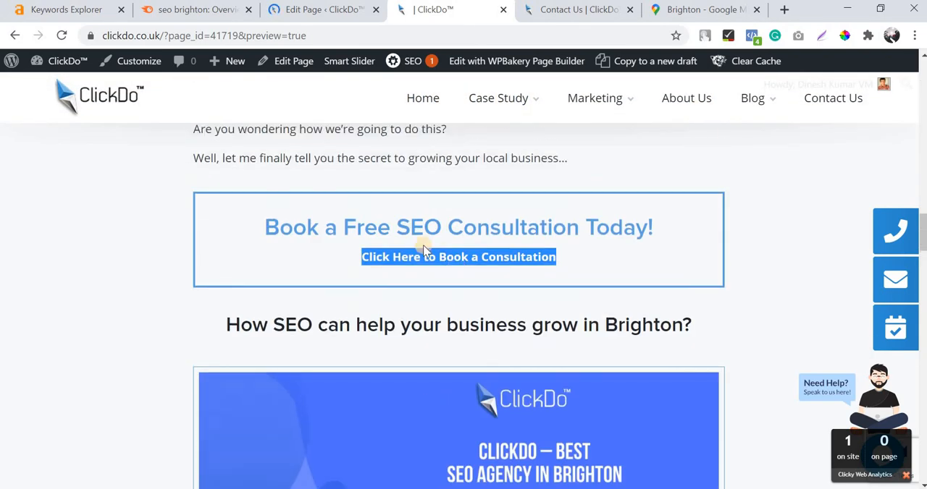
Review the rest of the previewed draft, including the client reviews banner, the Contact Us message box and the Brighton map.
scroll(425, 251, down, 16)
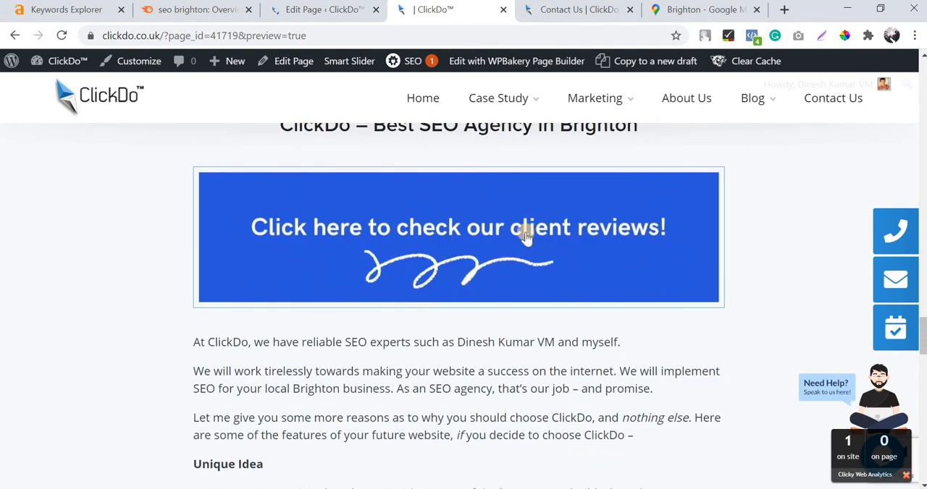
scroll(399, 330, up, 2)
scroll(432, 233, down, 1)
scroll(433, 237, down, 1)
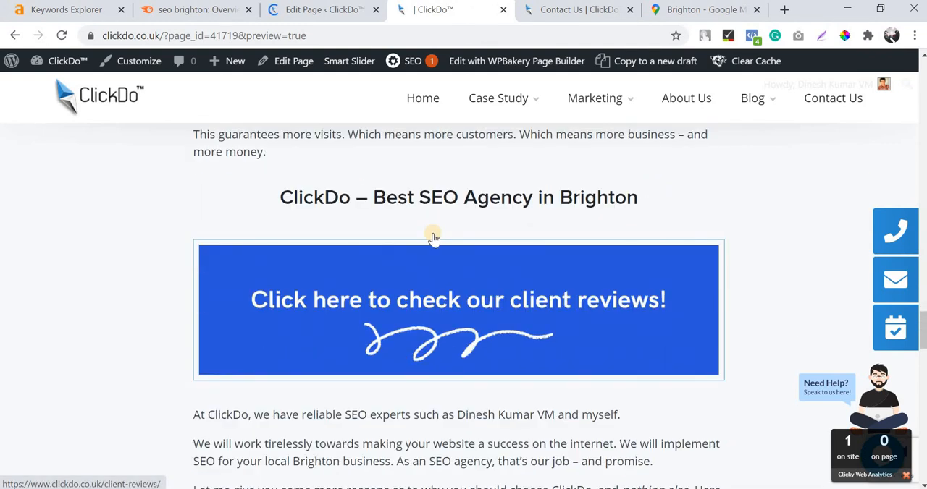
scroll(433, 236, up, 8)
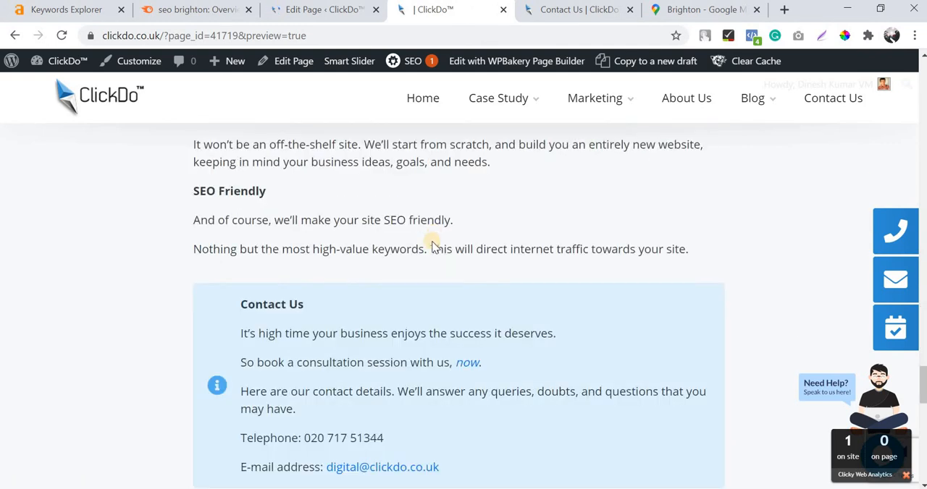
scroll(434, 239, down, 12)
scroll(436, 250, down, 7)
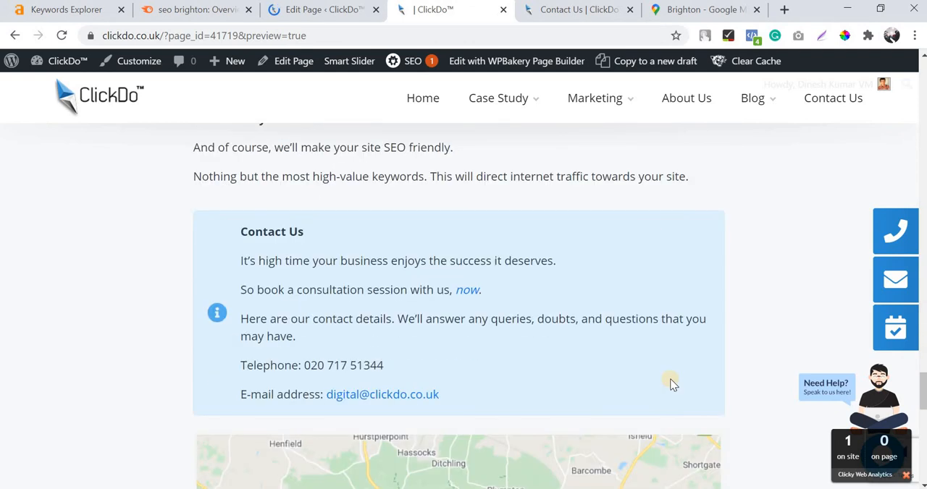
scroll(670, 239, down, 1)
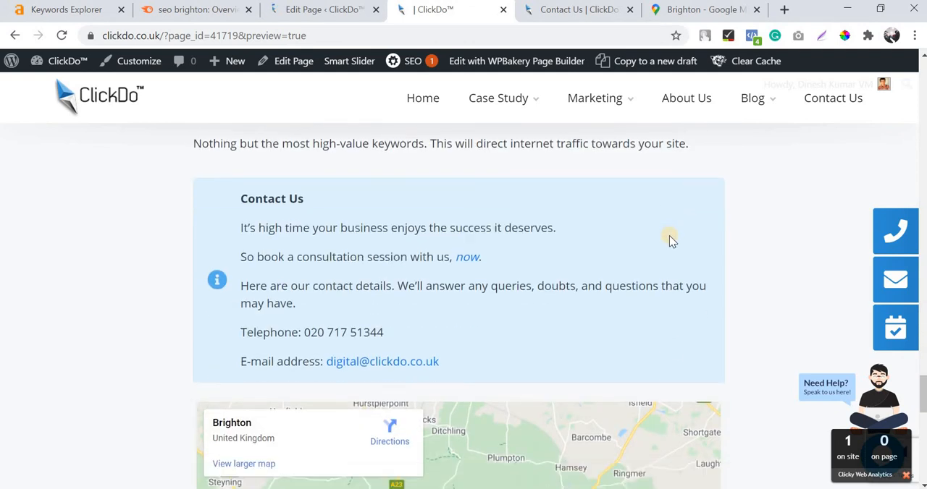
scroll(669, 239, down, 3)
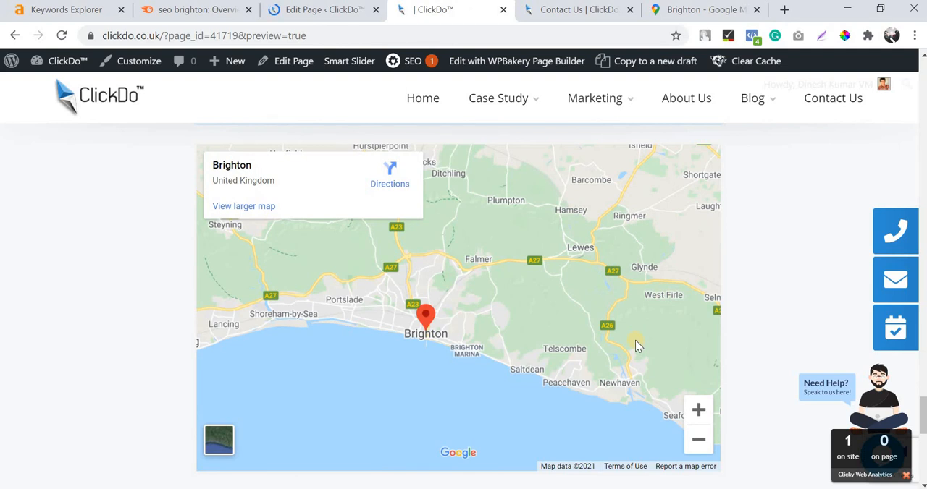
scroll(584, 320, up, 20)
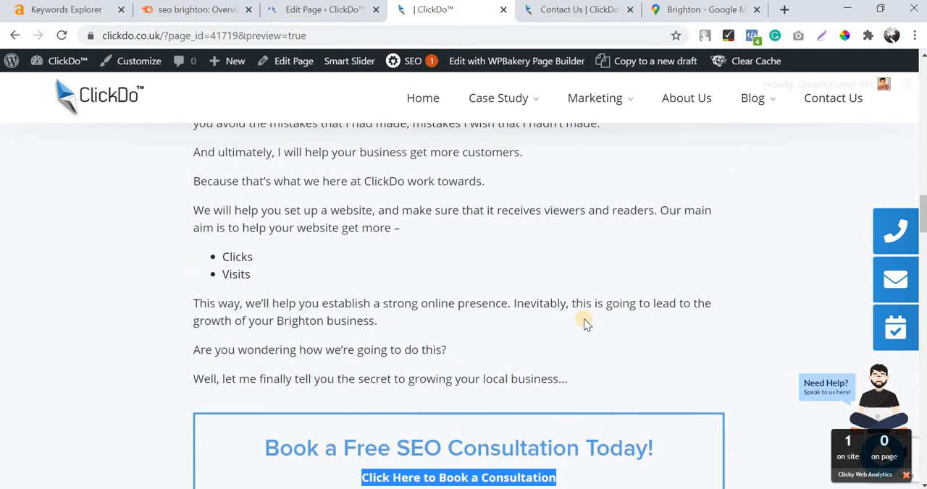
scroll(584, 322, down, 7)
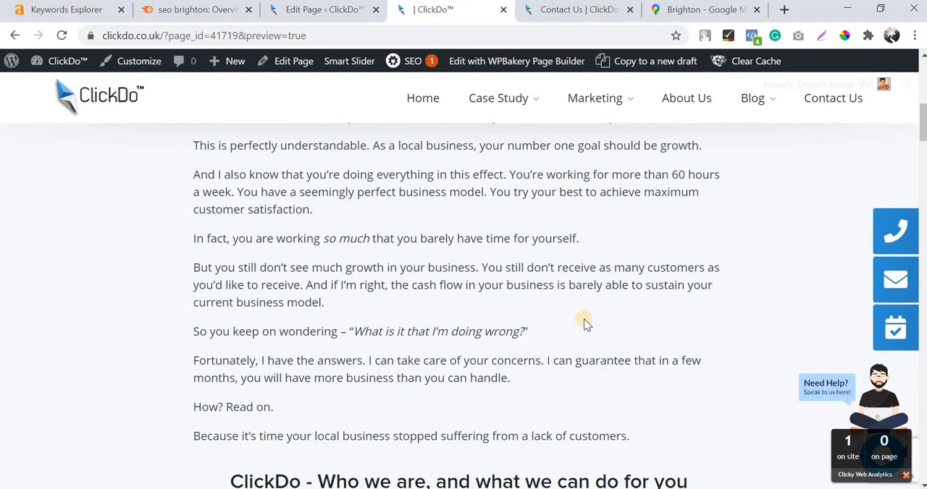
Return to the page editor and look through the WPBakery elements from the first image to the Google Maps row.
click(326, 11)
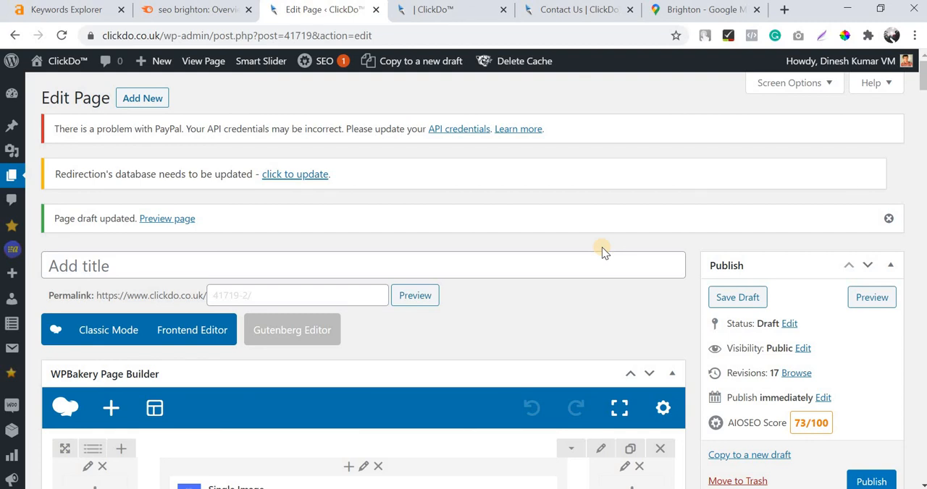
scroll(601, 247, down, 4)
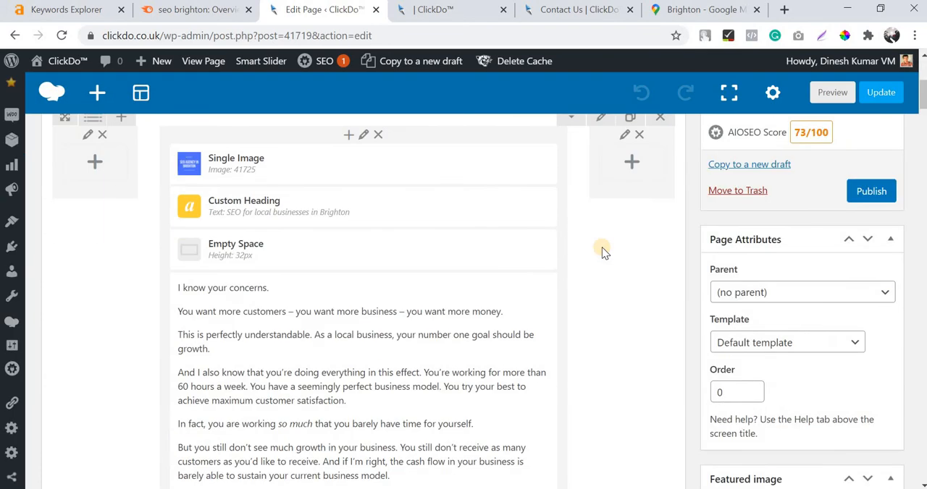
scroll(496, 267, up, 3)
scroll(496, 267, down, 1)
scroll(496, 267, down, 5)
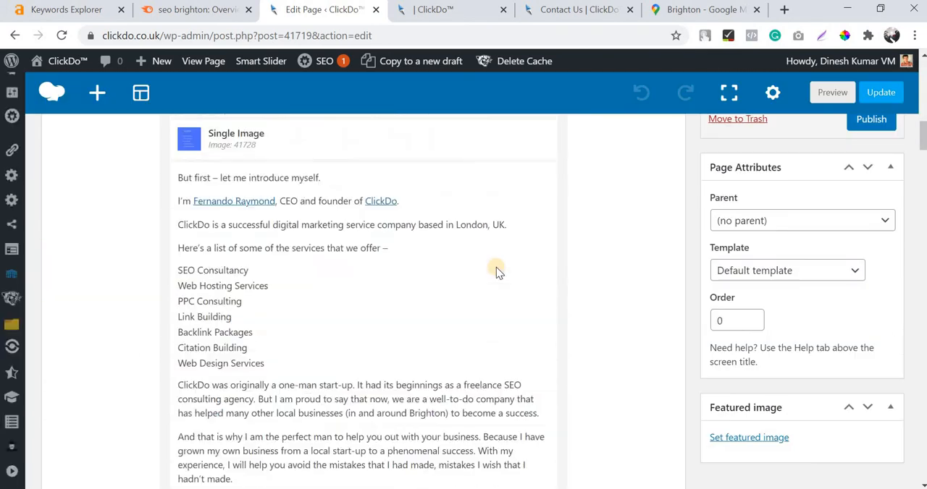
scroll(496, 267, down, 15)
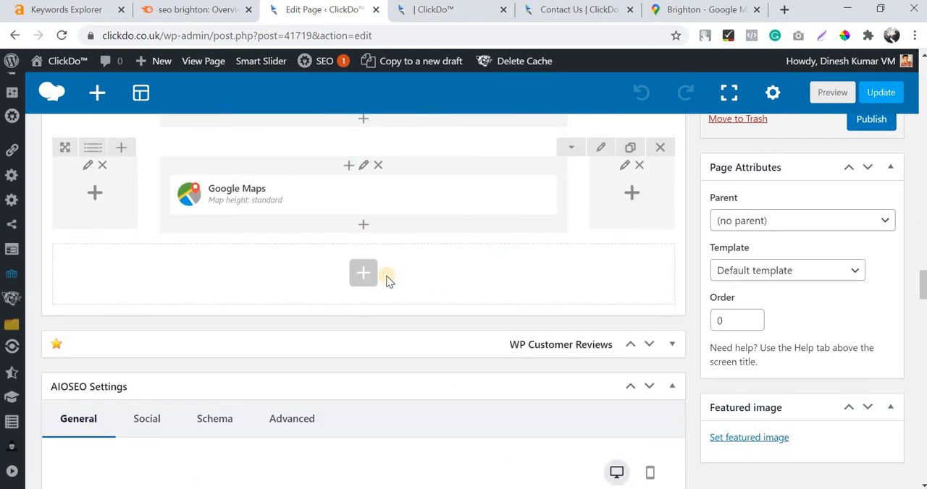
Look over the site's Contact Us page layout and compare it with the draft's preview.
click(588, 12)
scroll(326, 325, down, 4)
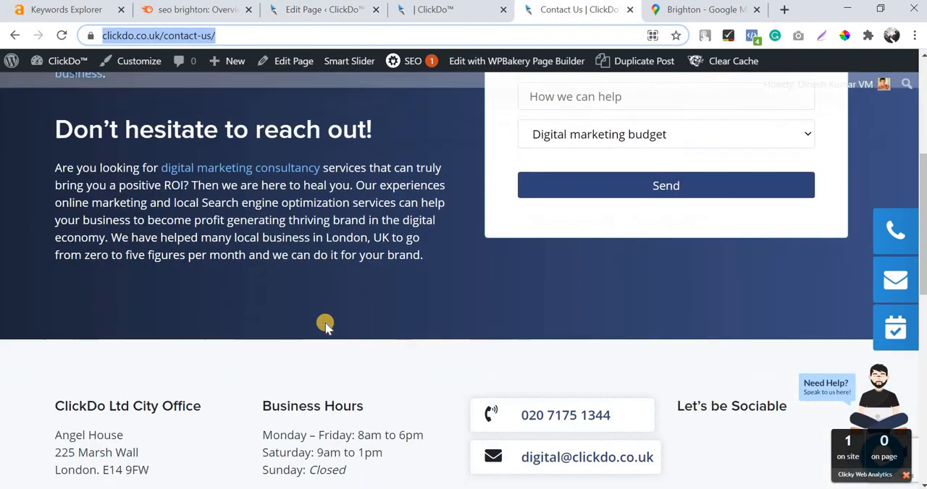
scroll(325, 326, down, 2)
scroll(325, 325, up, 6)
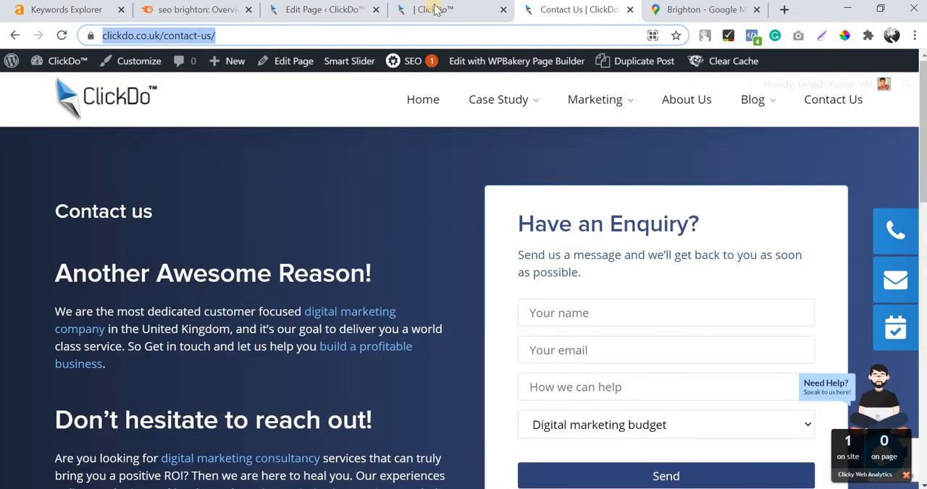
click(441, 15)
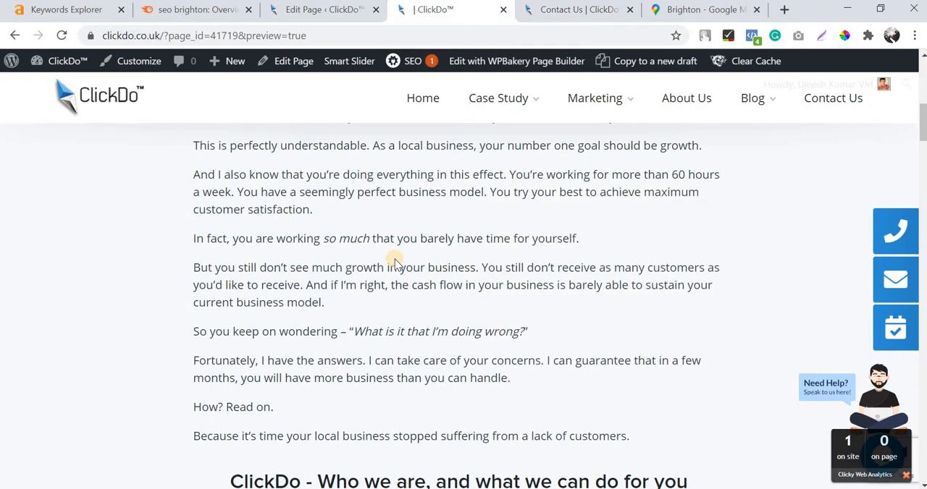
scroll(395, 262, up, 10)
Return to the page editor, browse all available WPBakery elements, and close the element list without adding one.
click(325, 15)
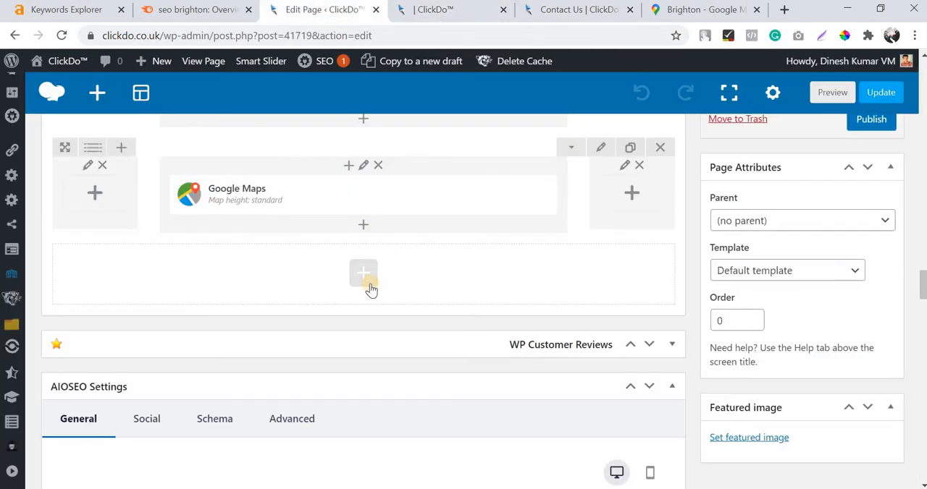
click(360, 281)
scroll(312, 246, down, 3)
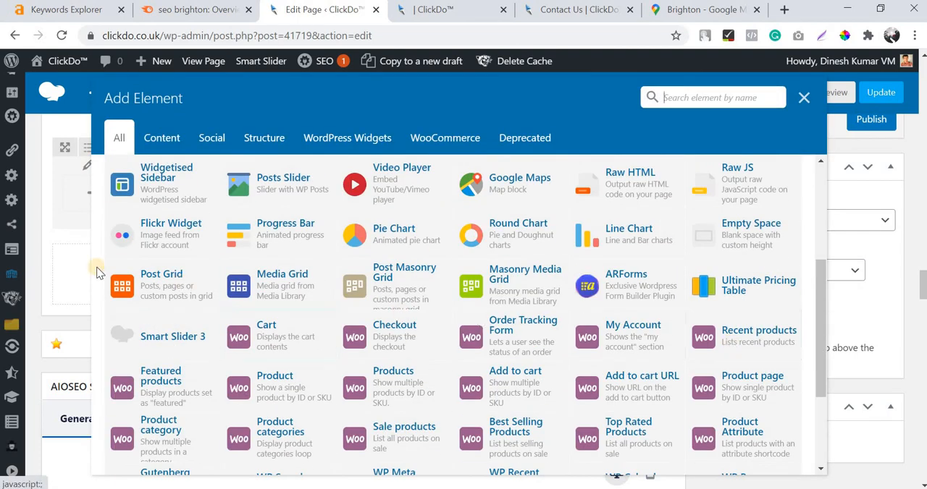
scroll(313, 247, up, 3)
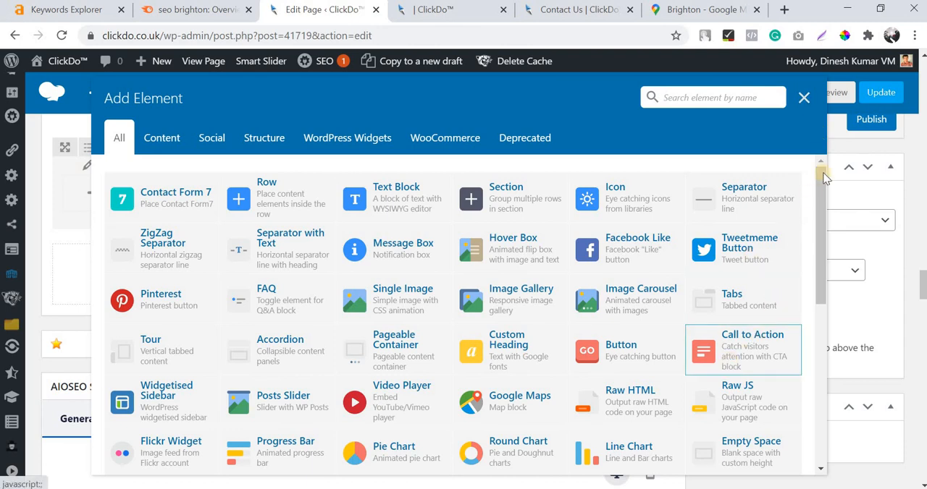
click(804, 97)
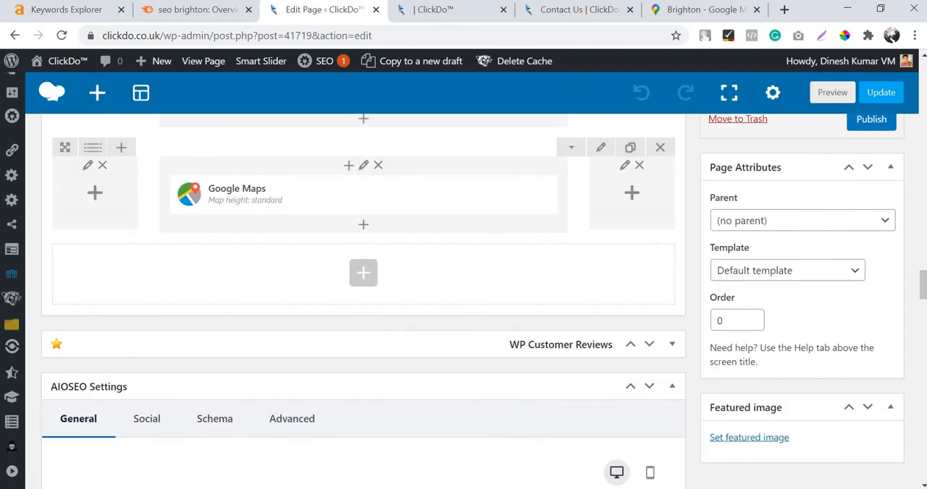
Open the site's home page from the Contact Us page, and return to the draft's preview to examine its introduction.
click(541, 11)
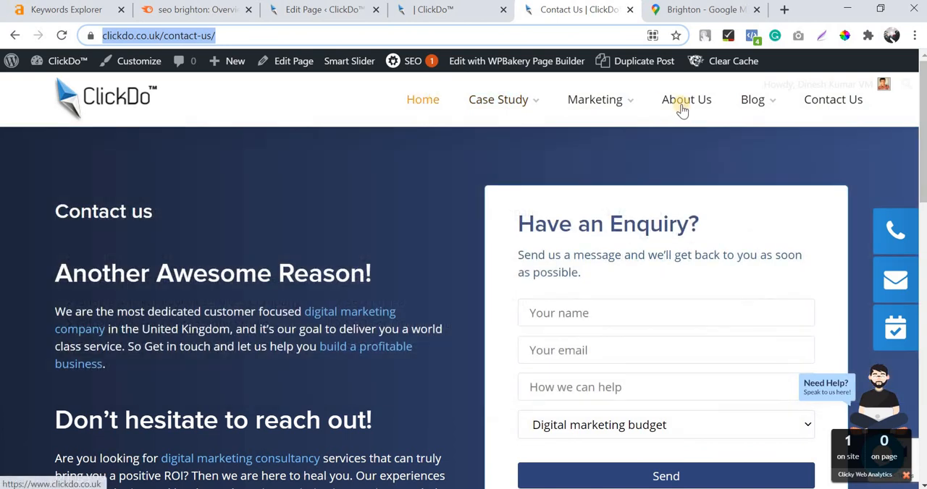
mouse_move(681, 108)
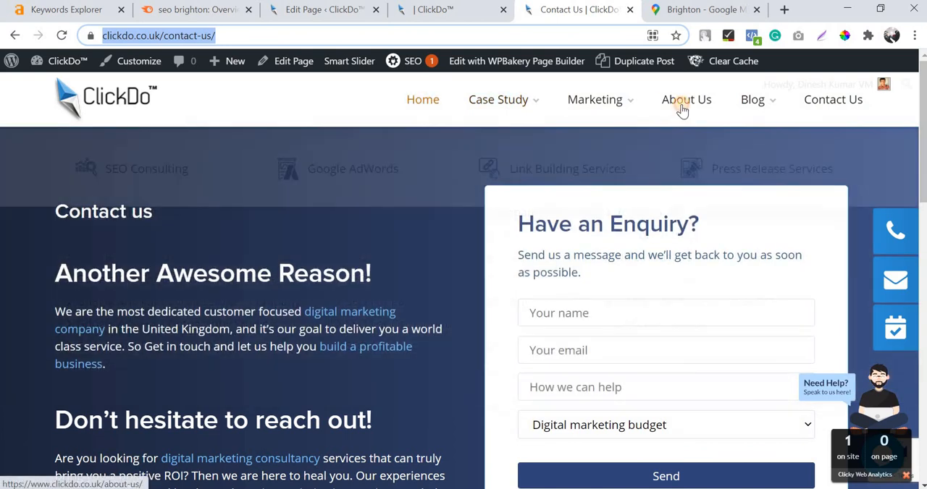
click(433, 100)
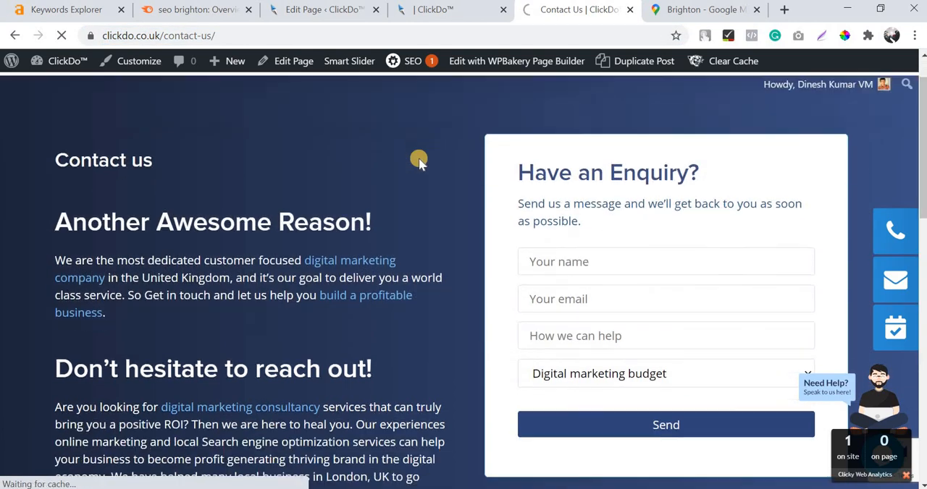
click(441, 13)
scroll(414, 308, down, 5)
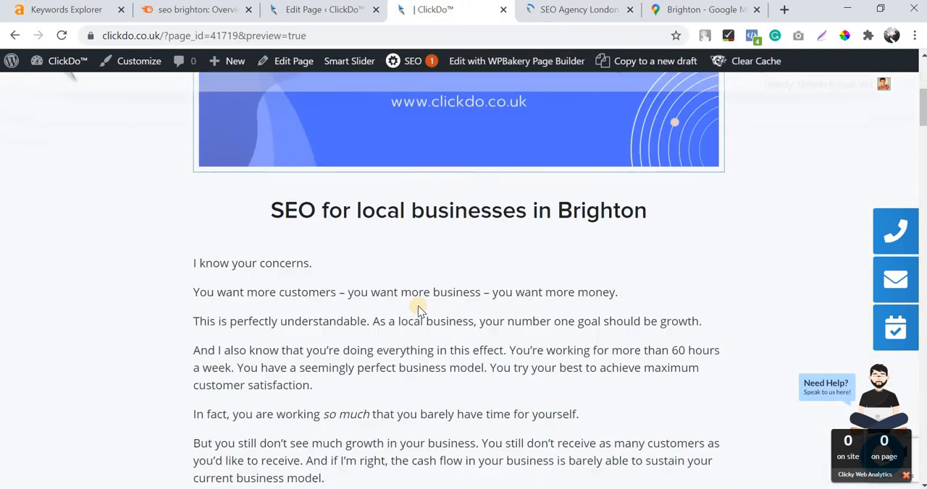
scroll(418, 307, down, 2)
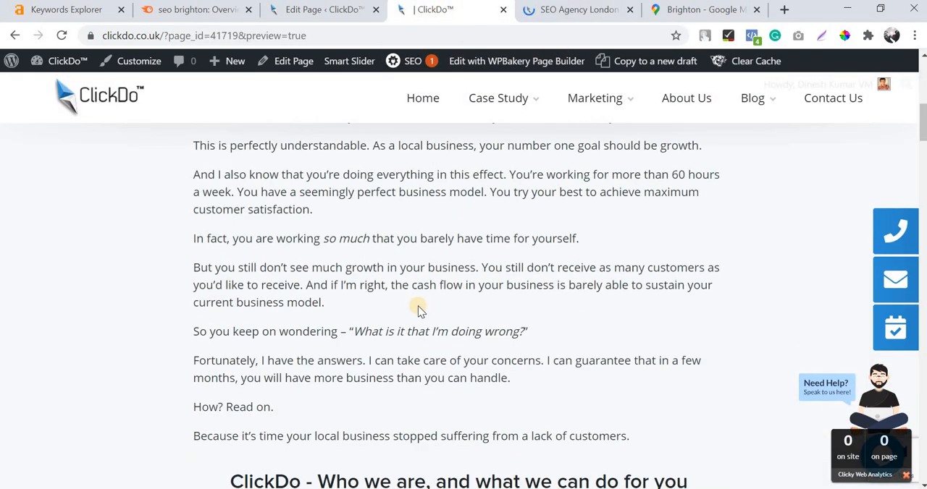